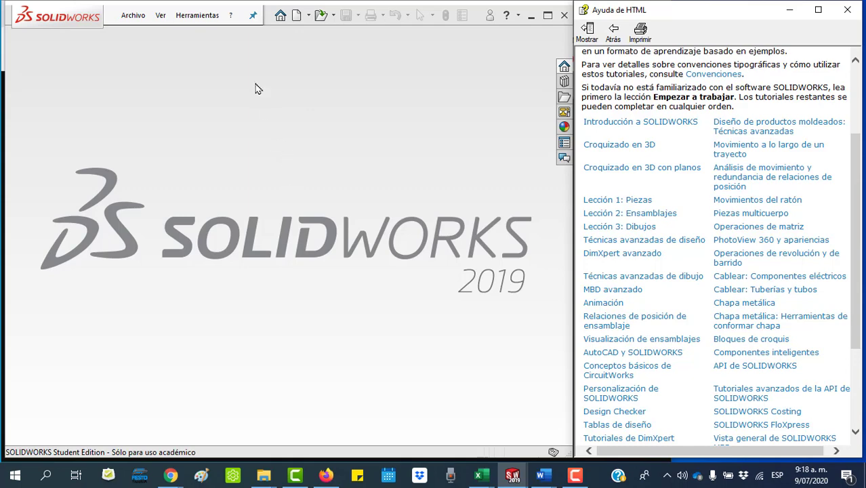
Step: Open the 'Relaciones de posición de ensamblaje' lesson from Help > Tutoriales de SOLIDWORKS and skim it
left_click(231, 17)
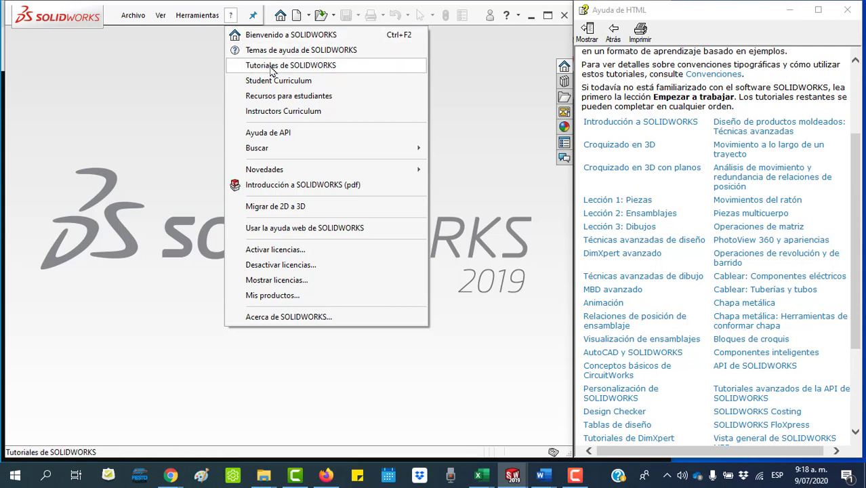
left_click(617, 67)
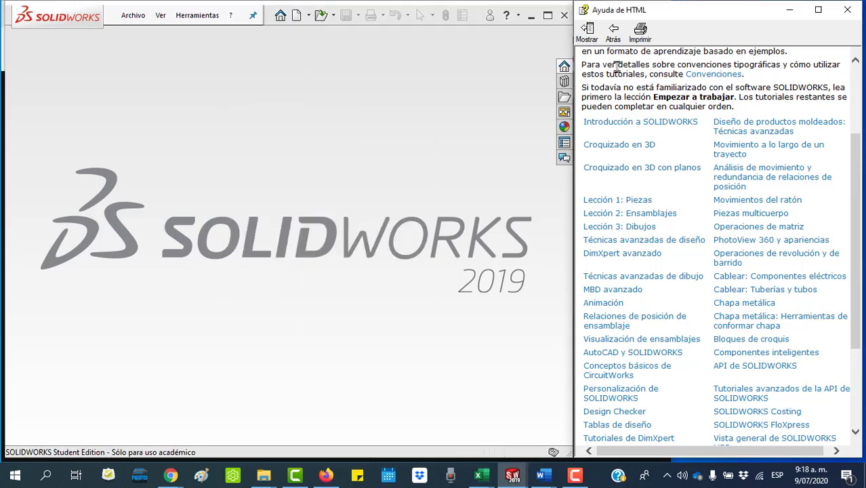
scroll(617, 67, "up", 3)
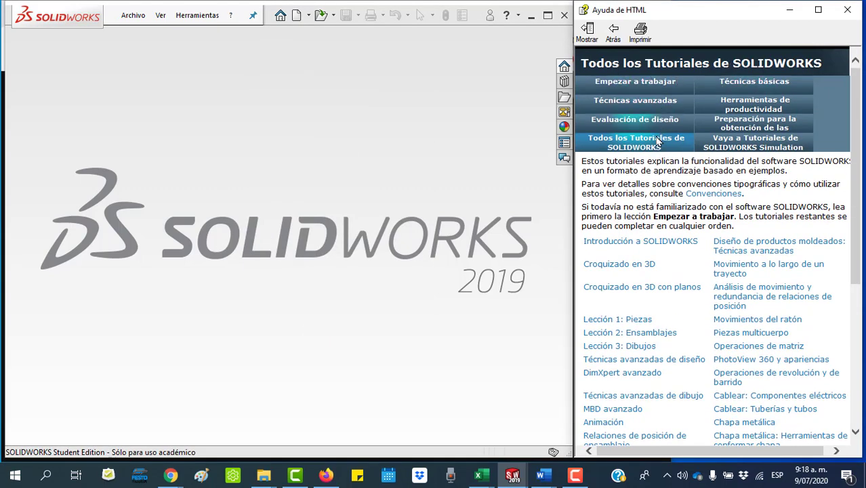
scroll(653, 205, "down", 2)
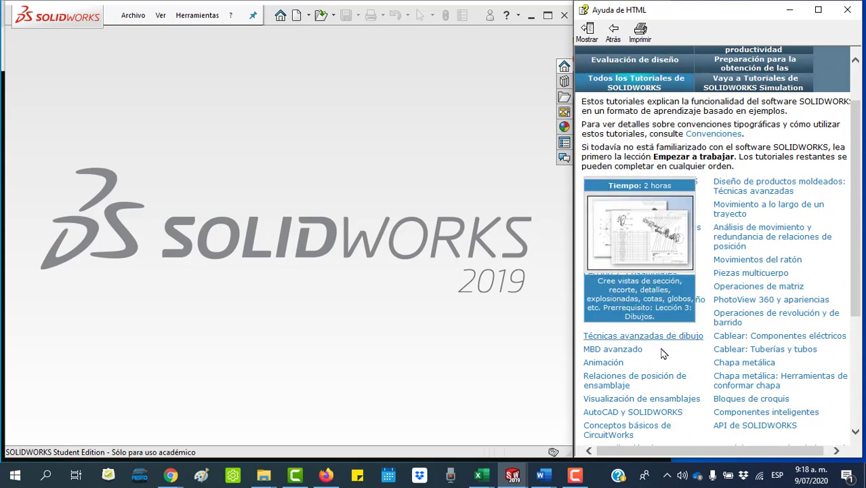
mouse_move(634, 439)
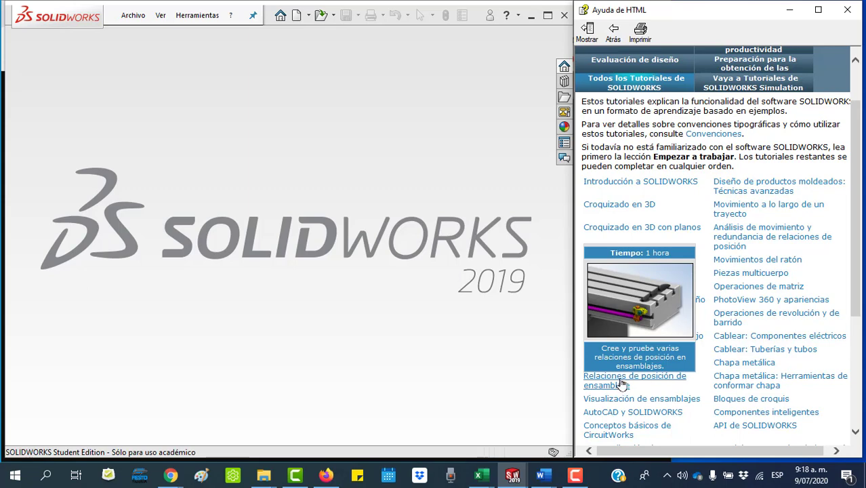
left_click(622, 385)
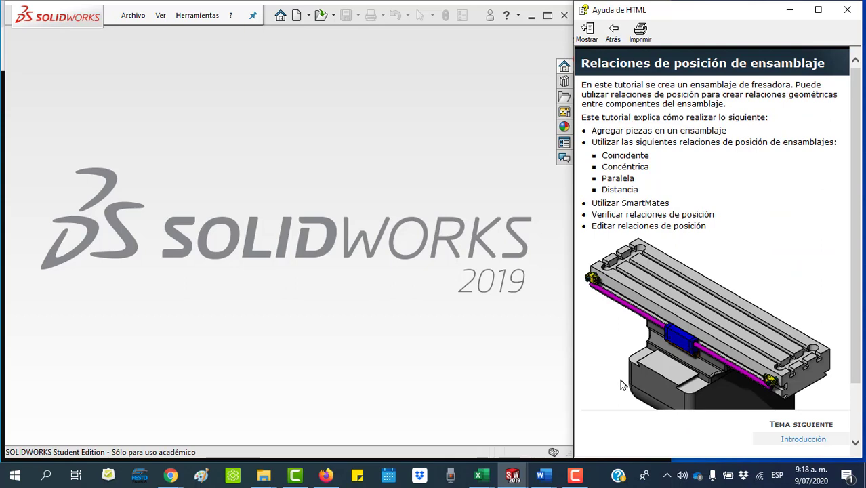
scroll(744, 221, "down", 2)
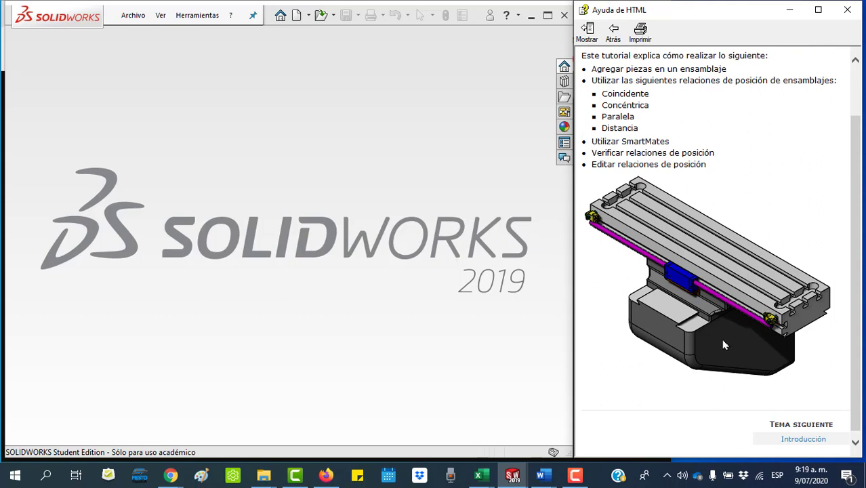
scroll(727, 342, "up", 2)
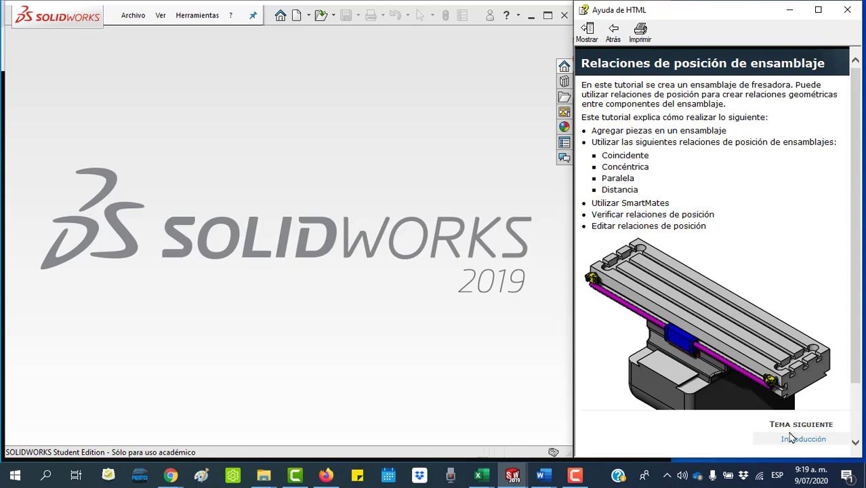
scroll(815, 410, "down", 2)
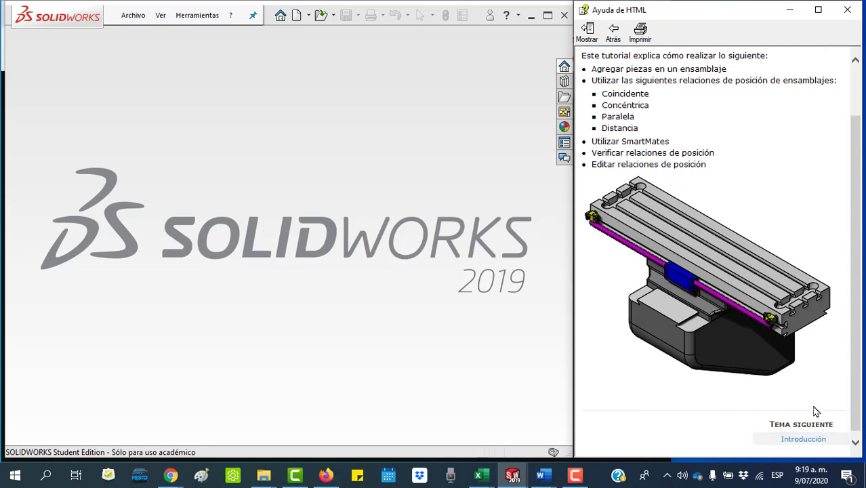
Step: Review the tutorial's Introducción page, including its parts list and sample folder path
left_click(806, 440)
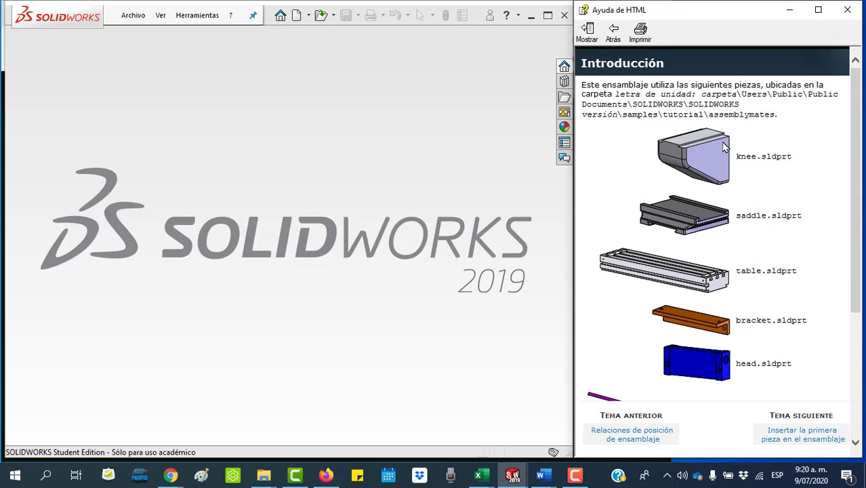
scroll(762, 260, "down", 3)
scroll(764, 289, "down", 2)
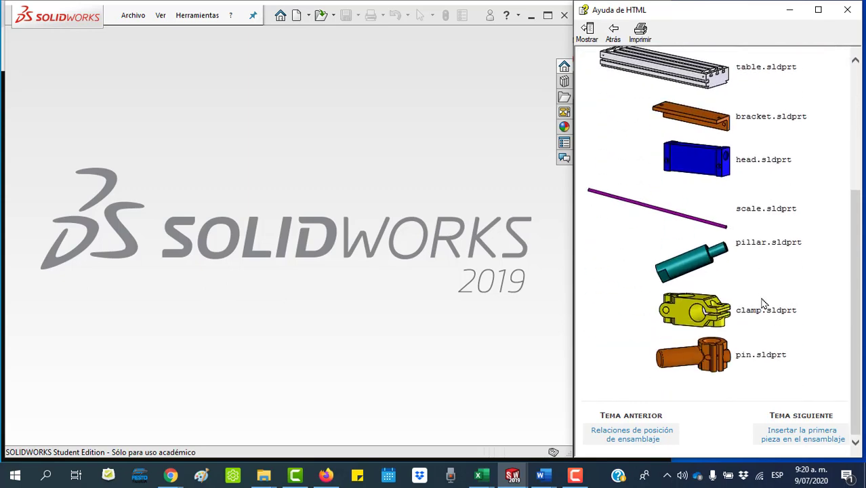
scroll(762, 302, "up", 5)
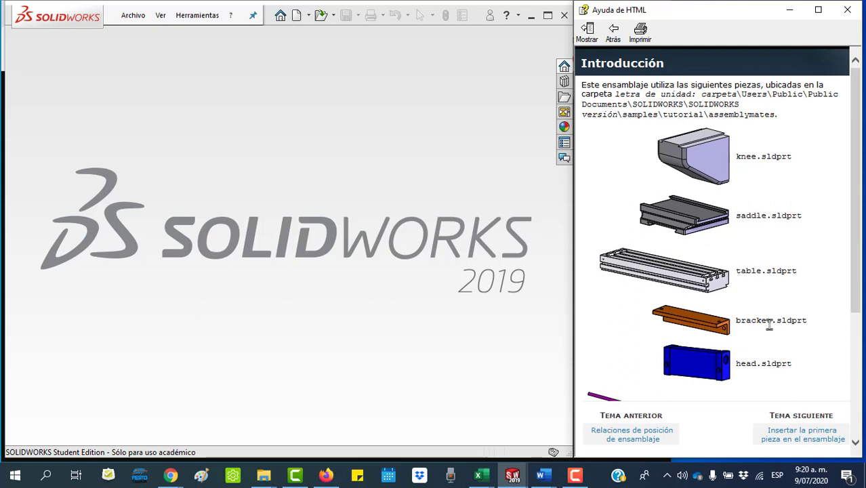
scroll(768, 317, "down", 2)
scroll(764, 322, "down", 1)
scroll(760, 324, "down", 2)
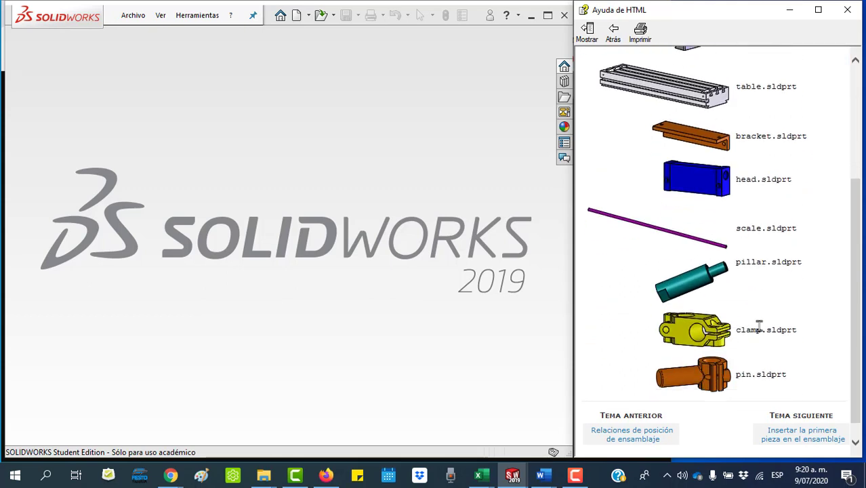
scroll(758, 329, "down", 1)
scroll(752, 342, "up", 5)
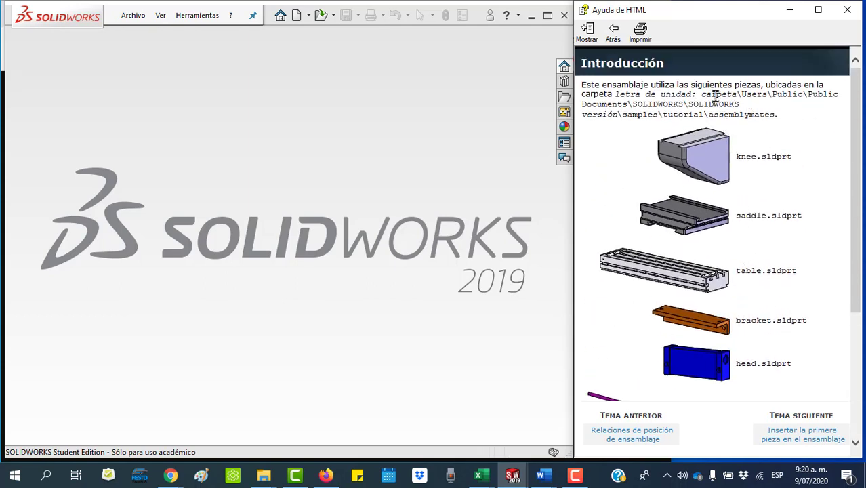
left_click_drag(703, 94, 760, 113)
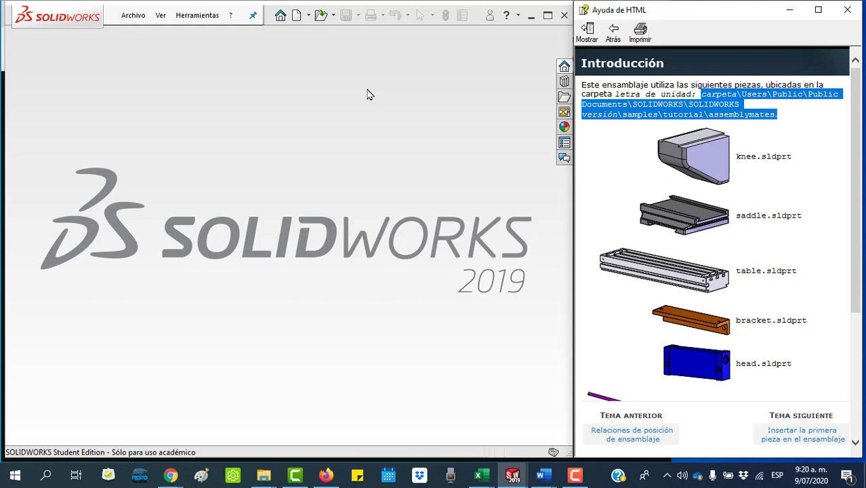
left_click(623, 141)
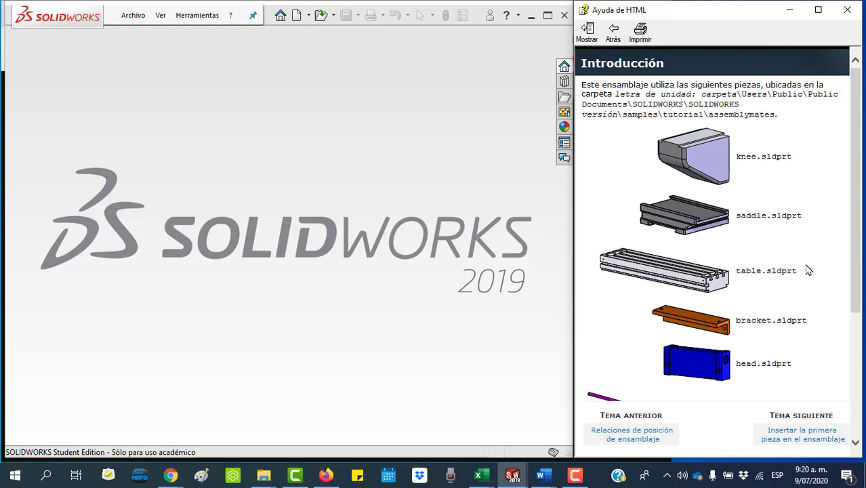
scroll(809, 274, "down", 3)
Step: Advance to the 'Insertar la primera pieza en el ensamblaje' tutorial page
left_click(816, 440)
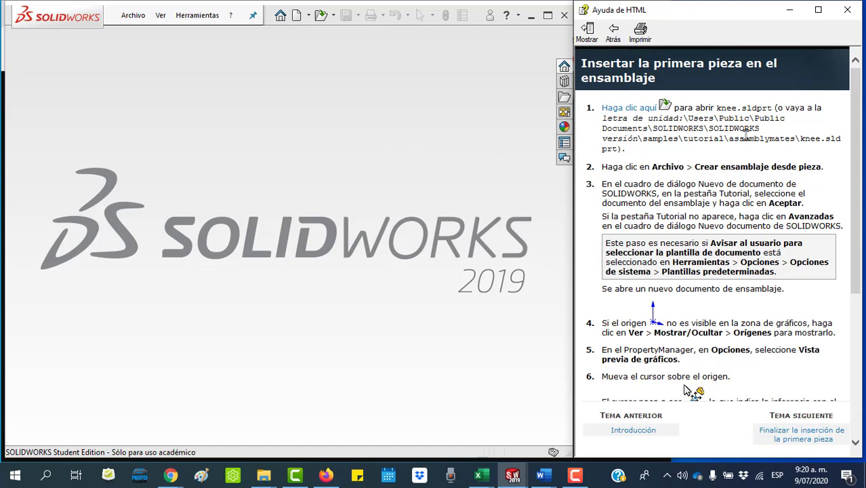
scroll(724, 181, "down", 2)
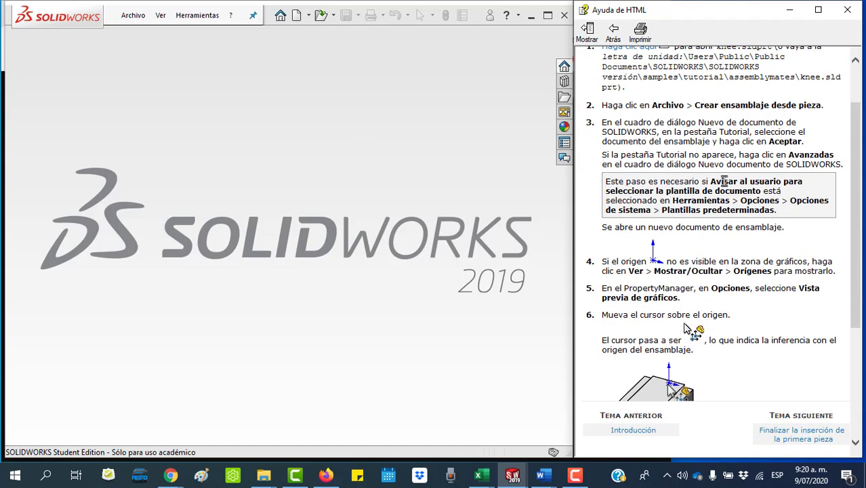
scroll(724, 180, "down", 5)
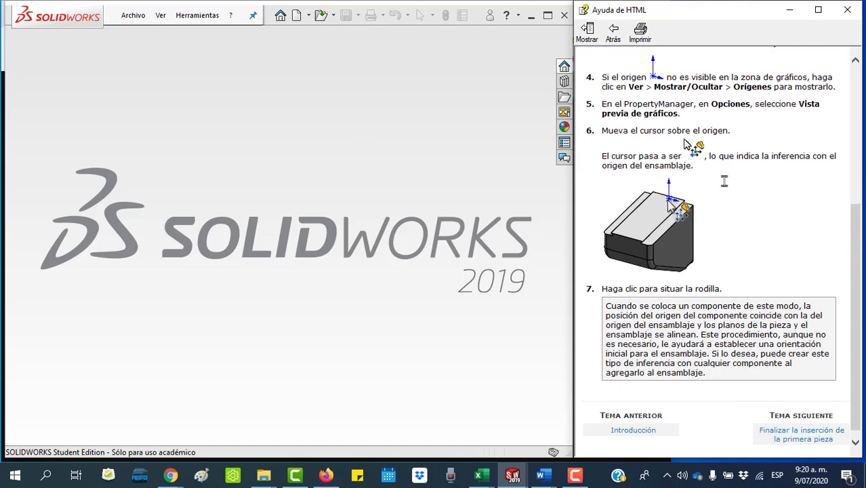
Step: Create a new assembly document, dismissing the file browser that opens automatically
left_click(138, 21)
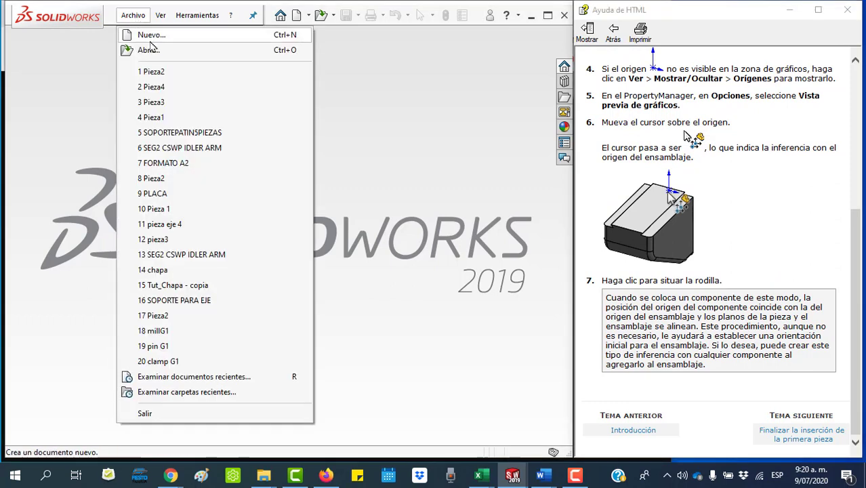
left_click(143, 33)
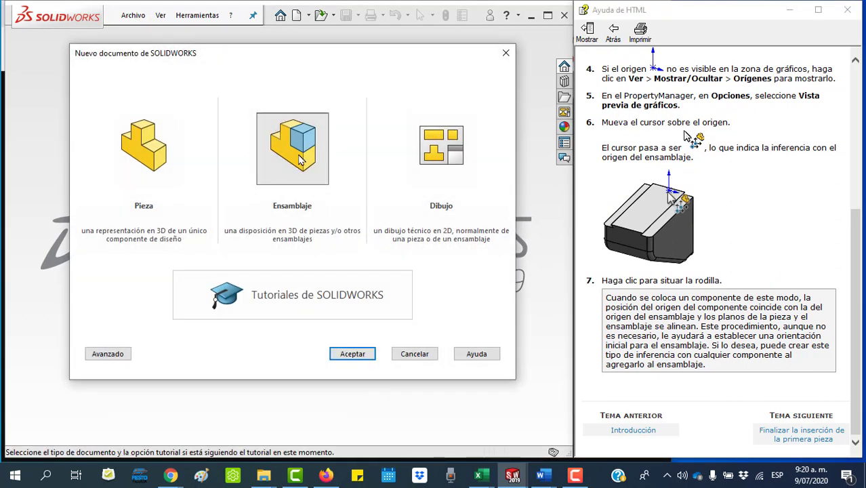
double_click(301, 159)
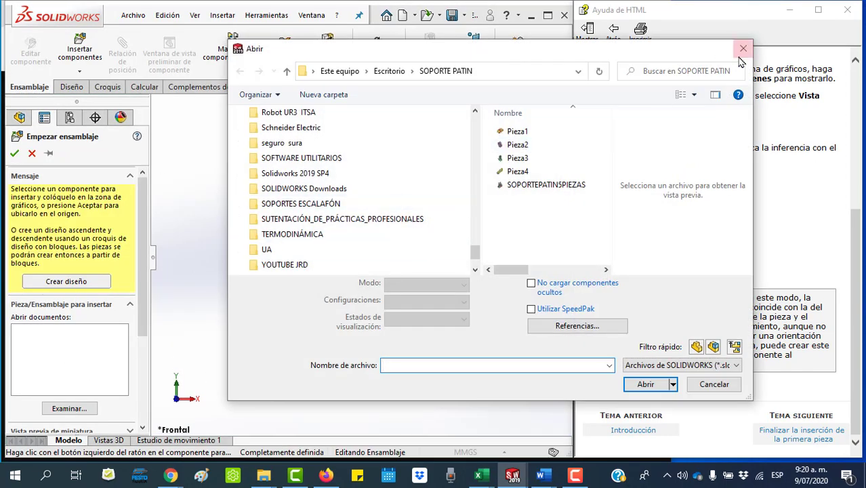
left_click(743, 48)
Step: Browse to Escritorio > assemblymates_GX Est1-Est2 and choose kneeGX to insert
left_click(66, 409)
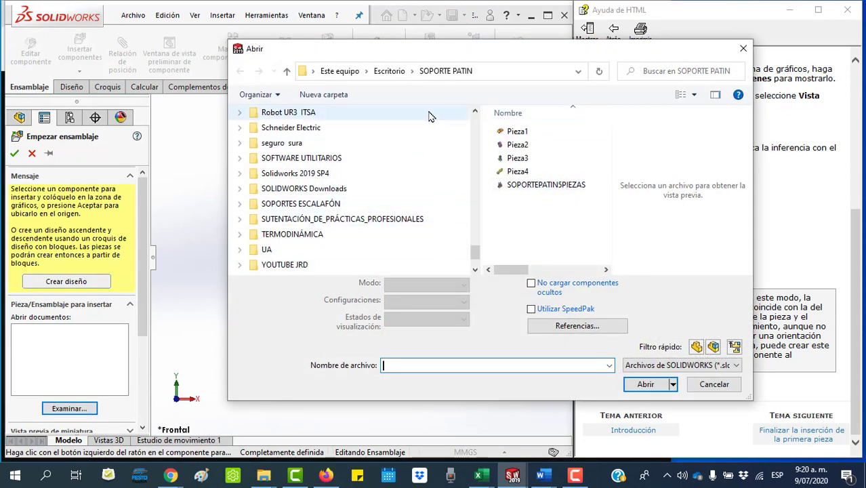
left_click_drag(475, 251, 475, 116)
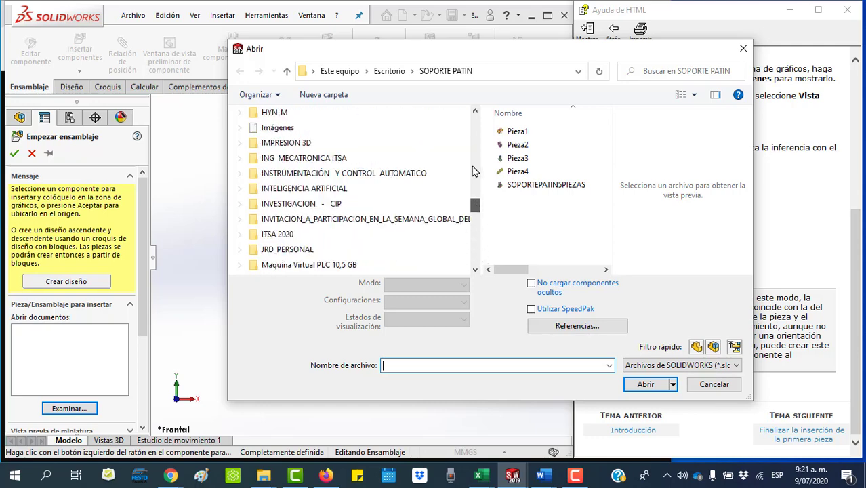
left_click(278, 137)
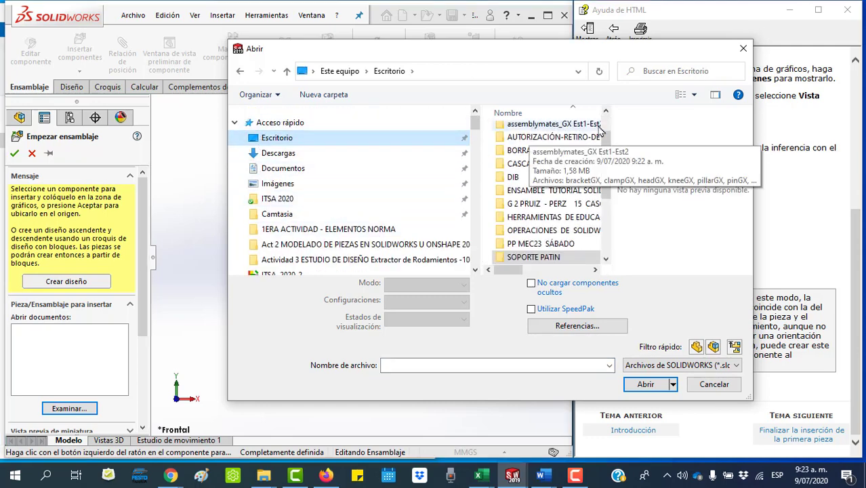
left_click_drag(612, 125, 668, 124)
double_click(533, 124)
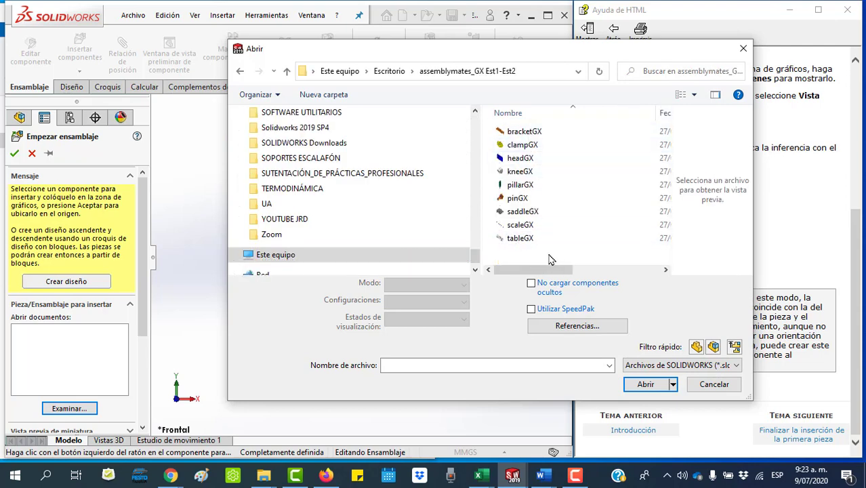
double_click(520, 171)
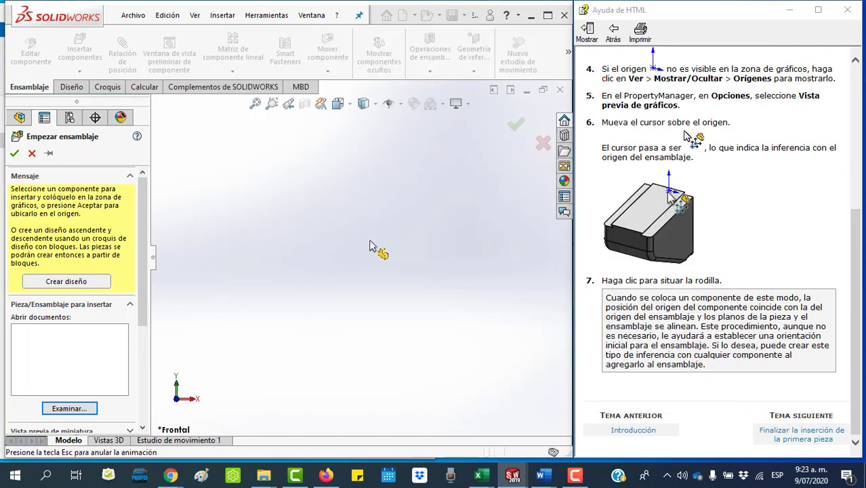
Step: Place kneeGX at the assembly origin and view it isometrically, fitted to the window
left_click(466, 302)
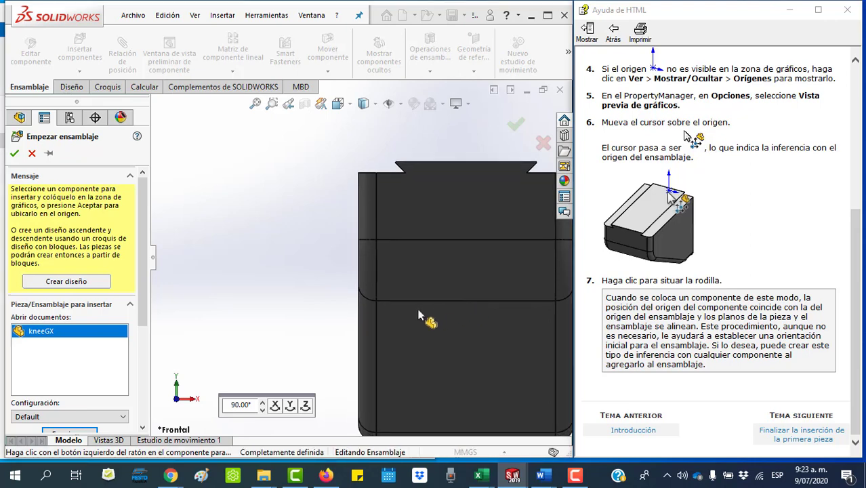
left_click(337, 103)
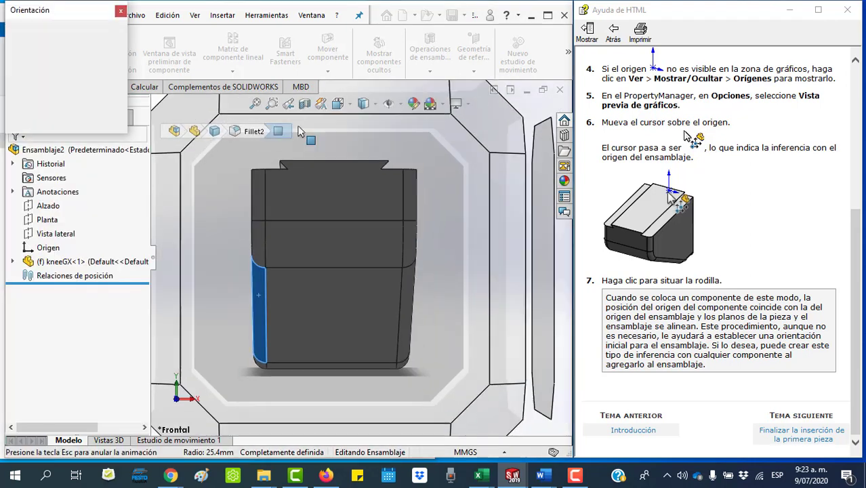
left_click(110, 50)
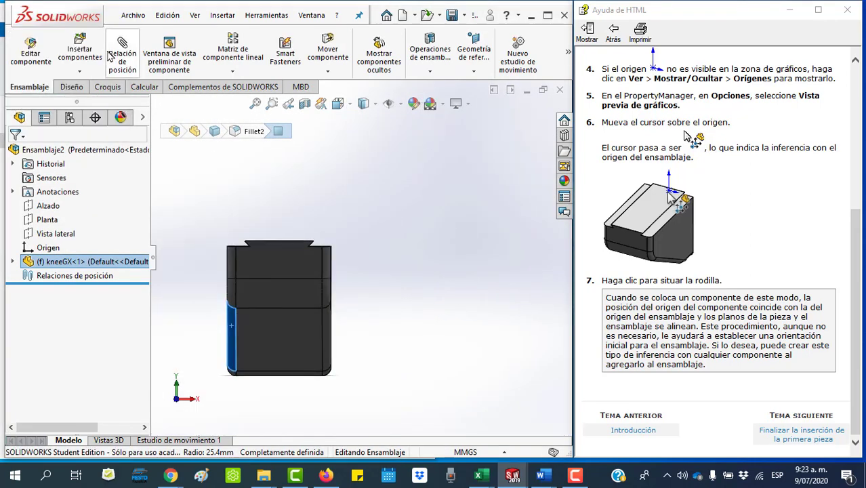
left_click(498, 260)
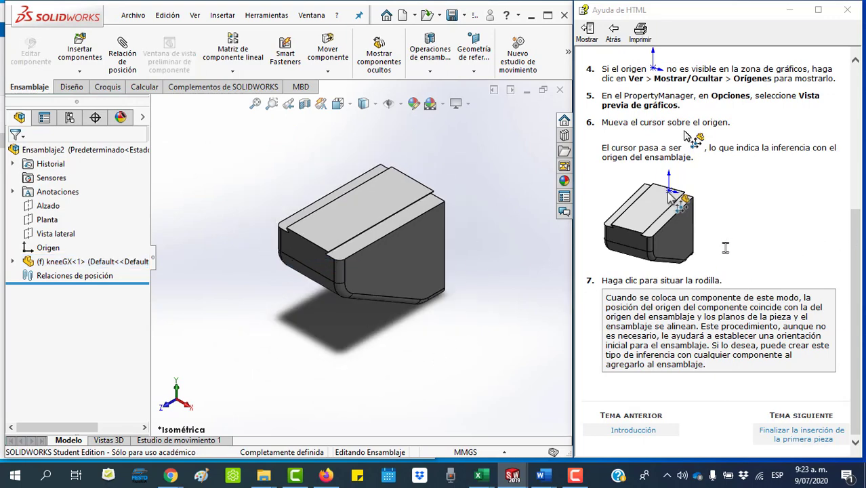
scroll(737, 239, "up", 2)
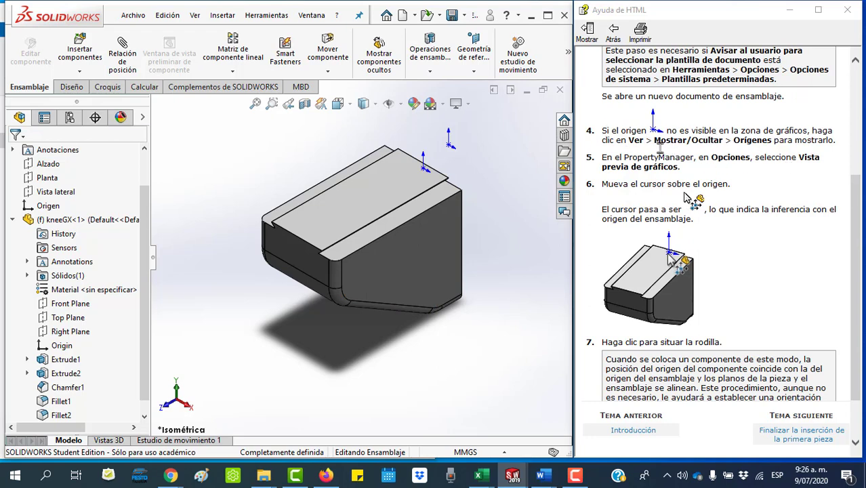
Step: Turn on View Origins and zoom the view out
left_click(400, 106)
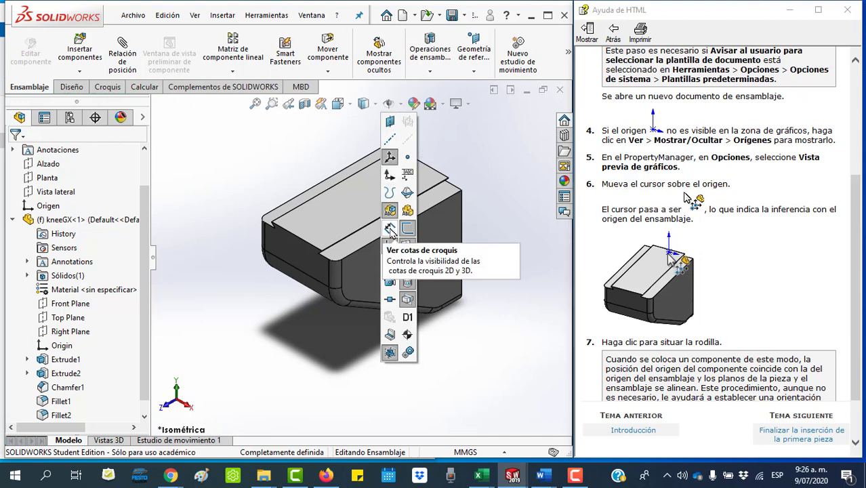
left_click(389, 176)
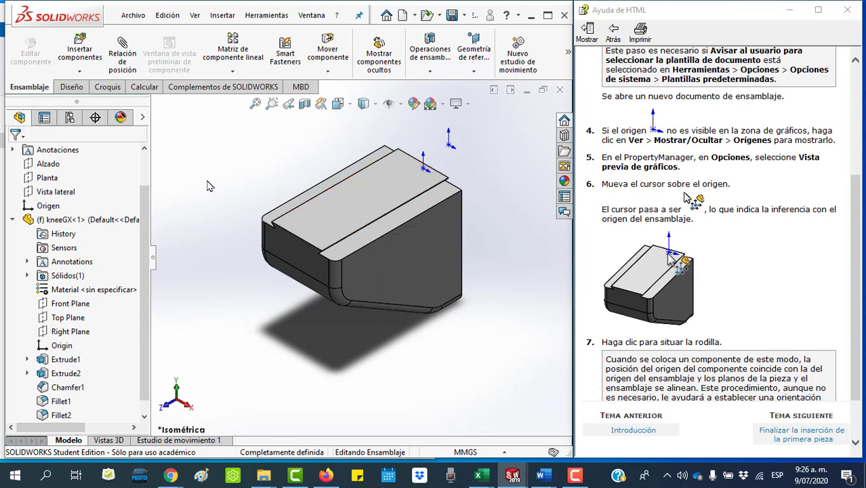
scroll(675, 386, "down", 2)
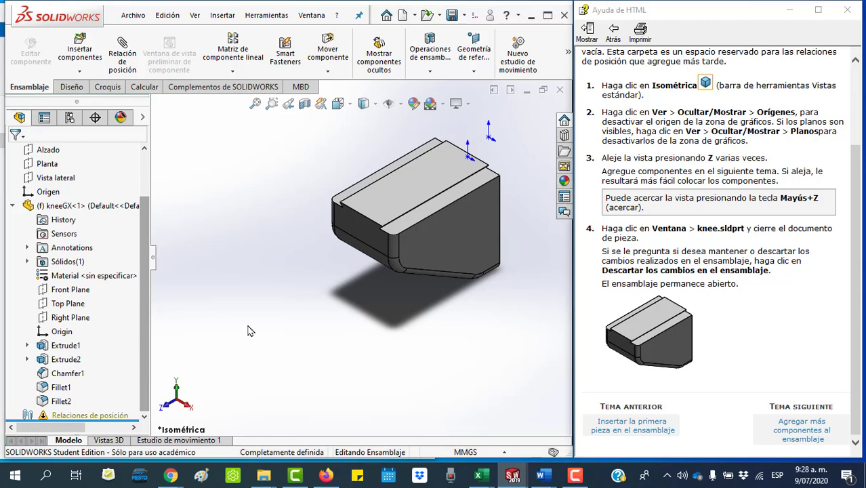
key("z")
key("z")
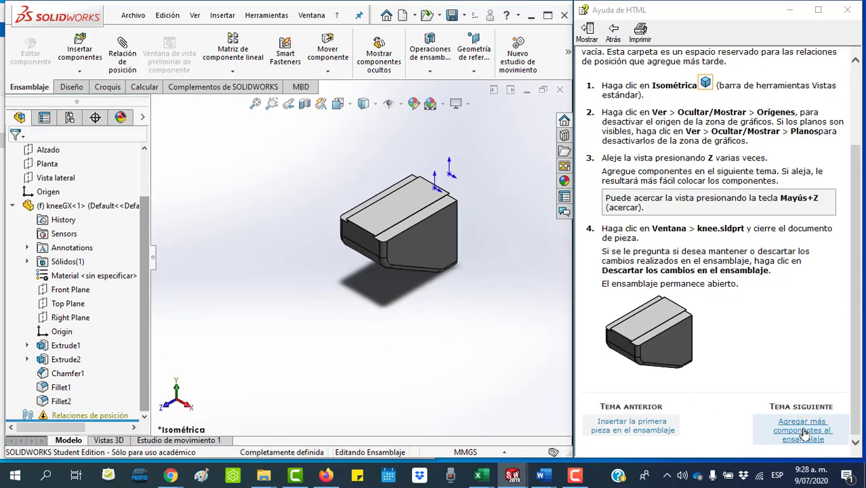
Step: Insert saddleGX and place it to the left of the knee
left_click(805, 433)
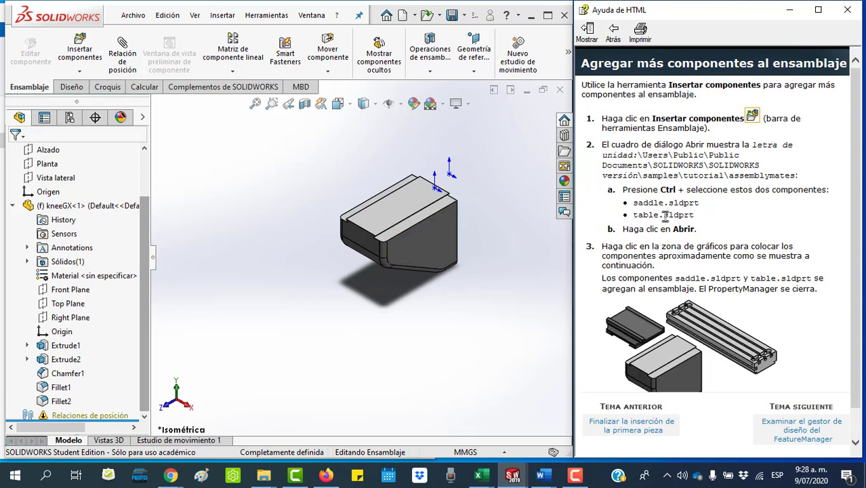
left_click(80, 52)
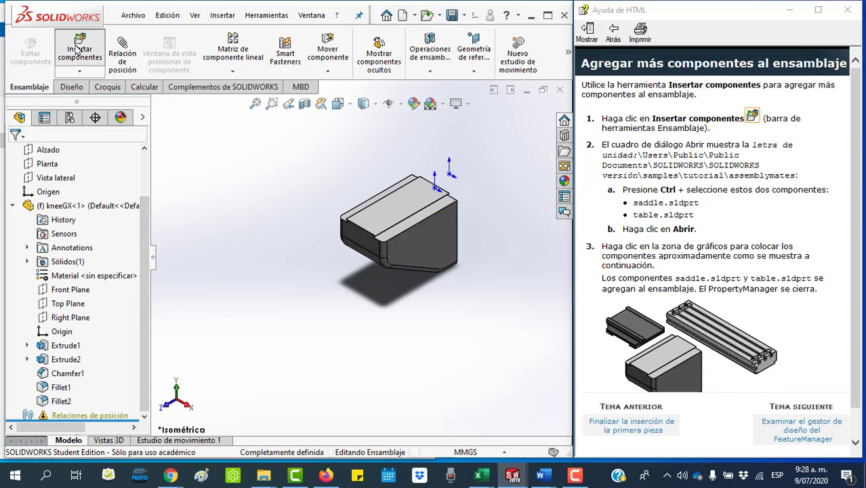
left_click(80, 52)
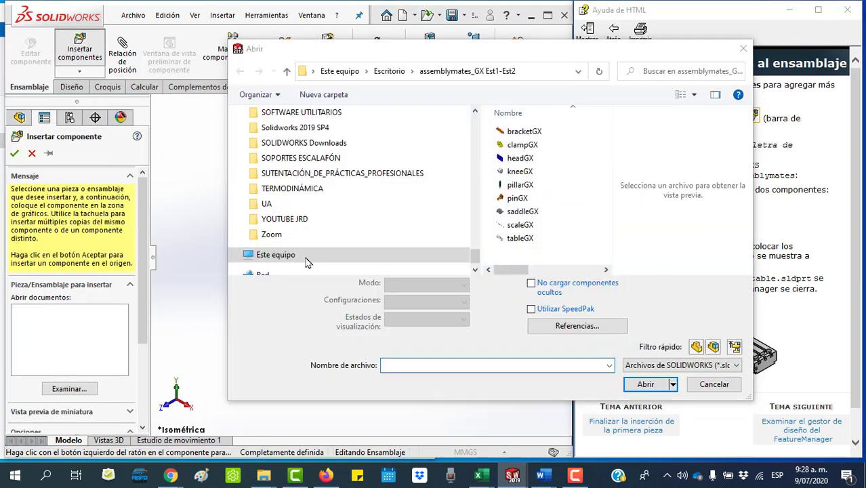
double_click(523, 212)
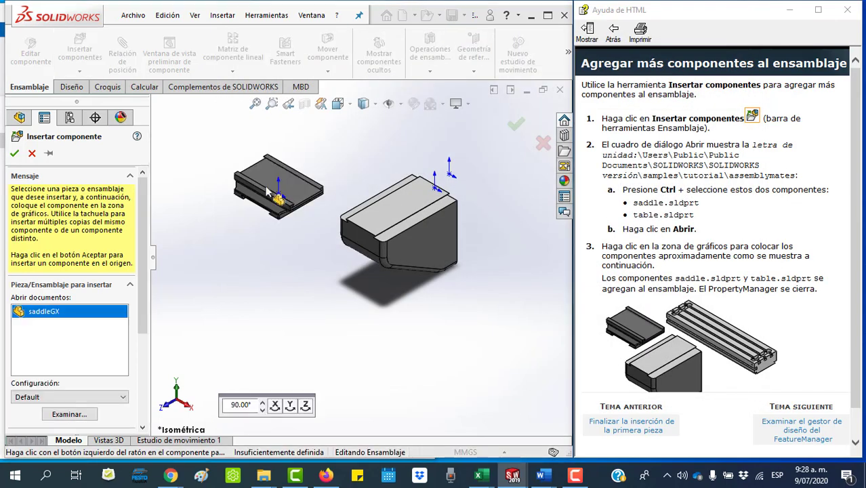
left_click(295, 178)
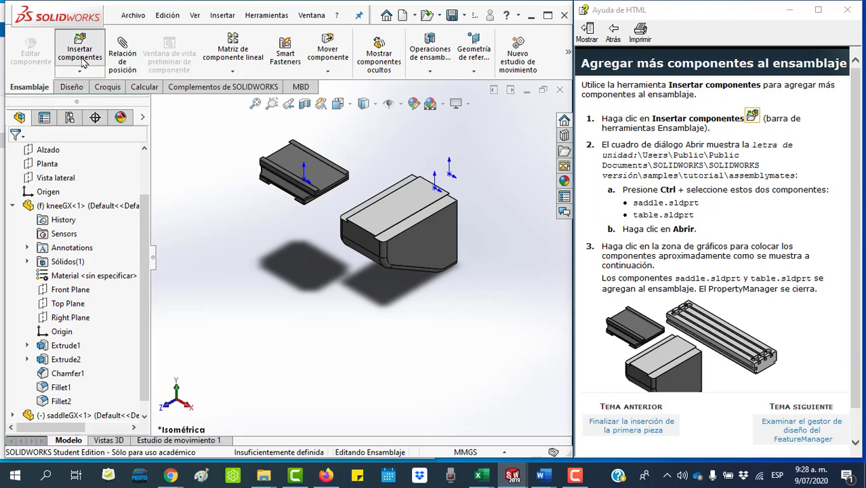
Step: Insert tableGX to the right of the knee and zoom to fit all parts
left_click(82, 55)
left_click(69, 389)
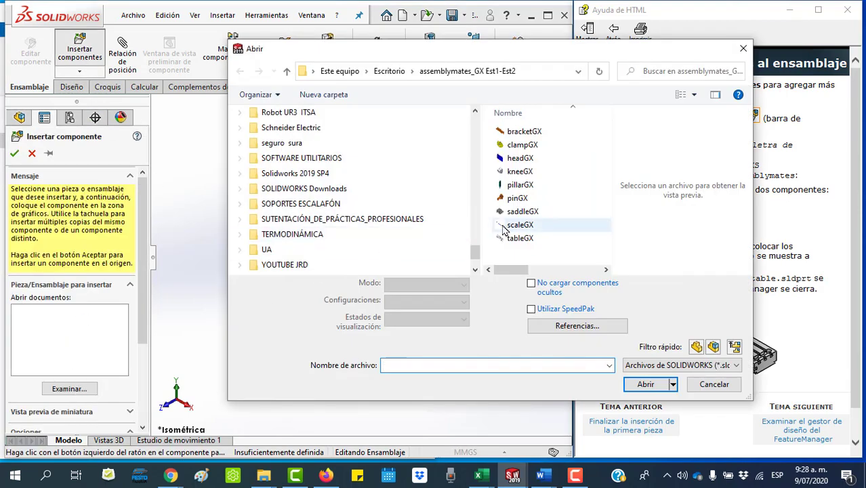
scroll(514, 217, "right", 2)
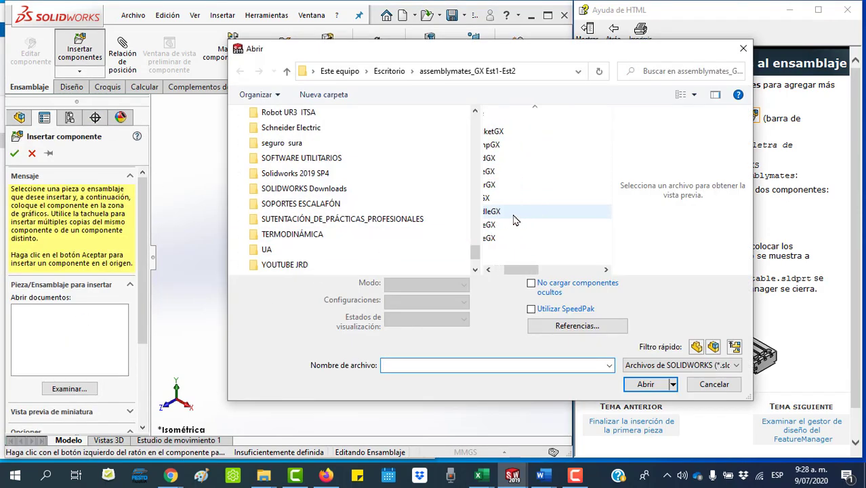
scroll(514, 219, "left", 2)
double_click(503, 232)
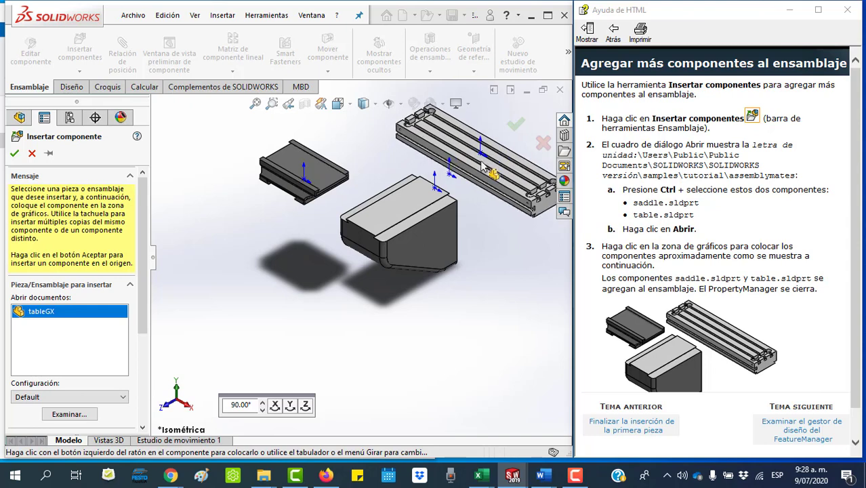
left_click(496, 256)
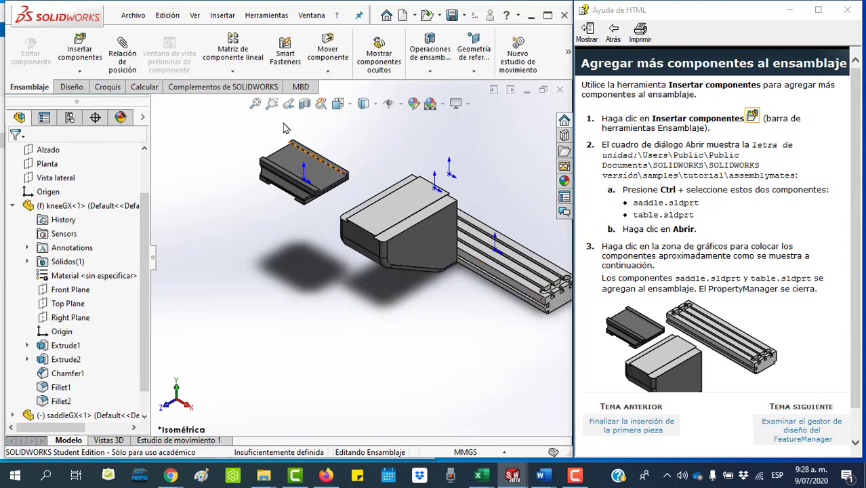
left_click(272, 103)
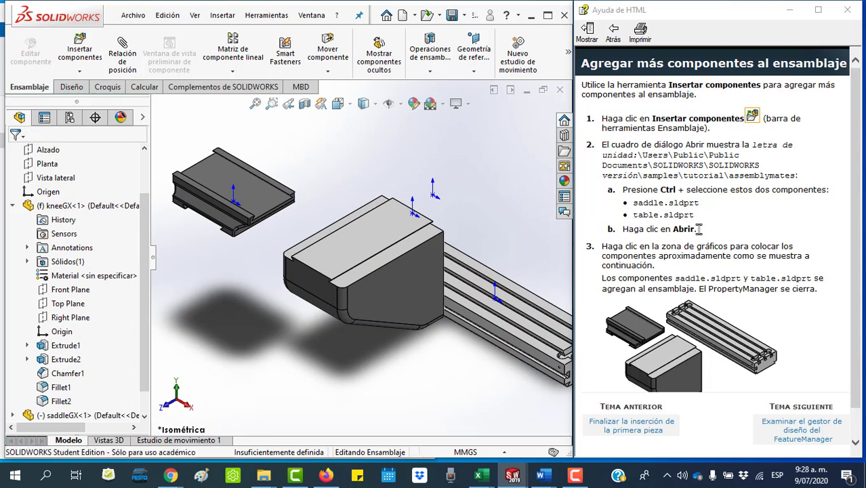
scroll(711, 232, "down", 1)
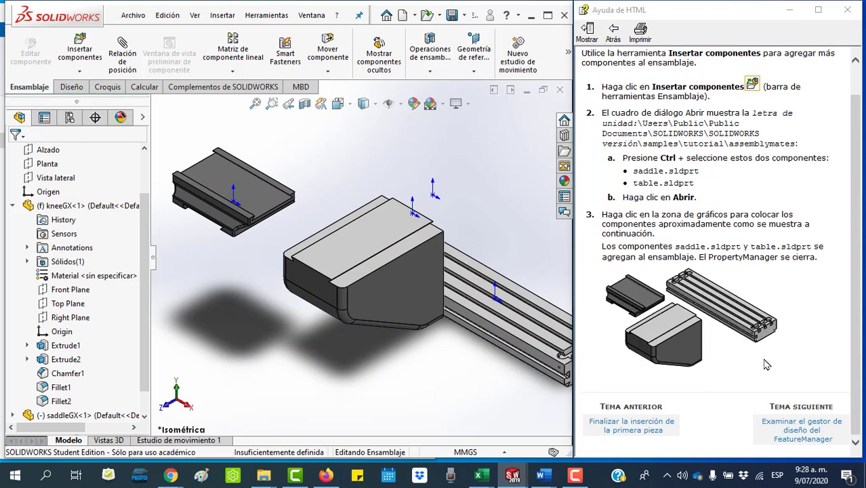
left_click(803, 432)
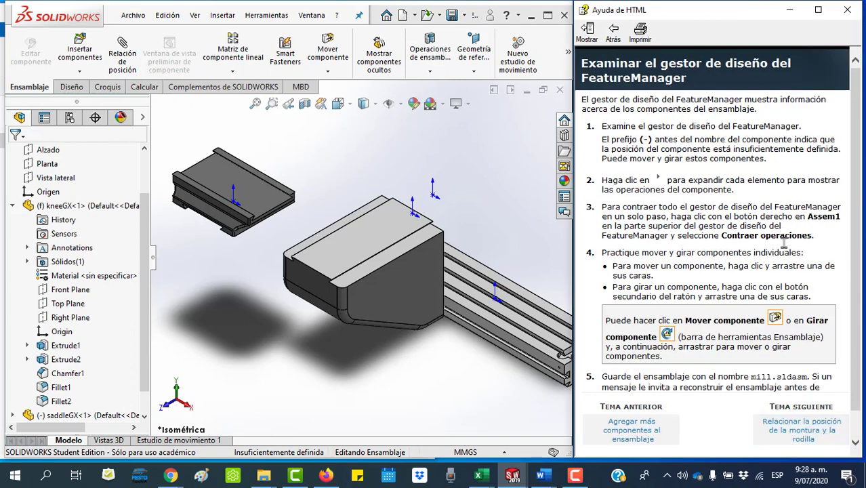
Step: Drag the saddle and table to new positions; the fixed knee won't move
scroll(786, 241, "down", 1)
left_click(13, 207)
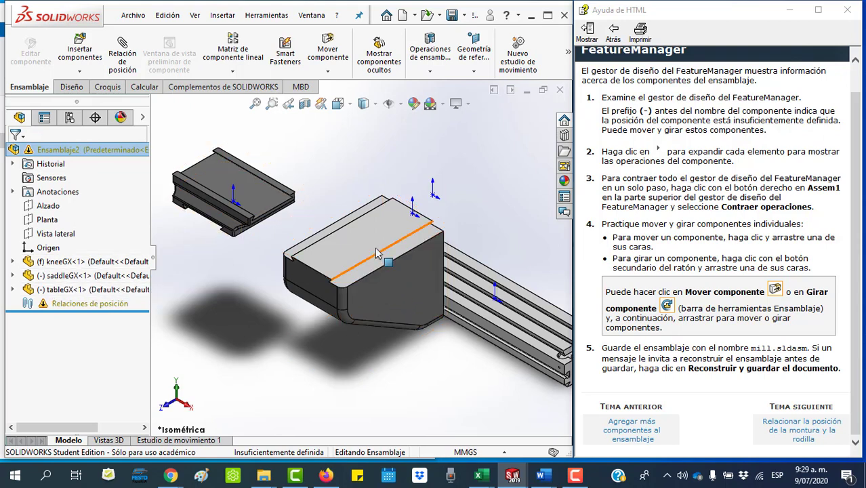
left_click_drag(371, 249, 370, 305)
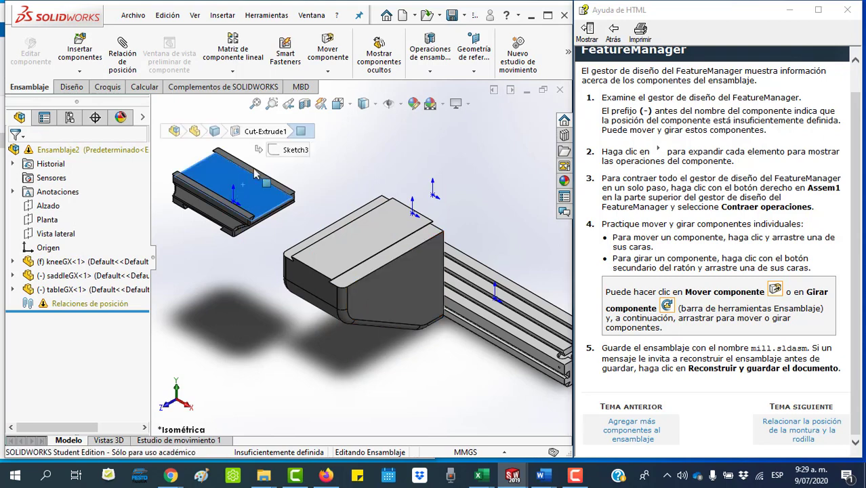
mouse_move(207, 192)
left_mouse_down()
mouse_move(278, 161)
mouse_move(196, 201)
left_mouse_up()
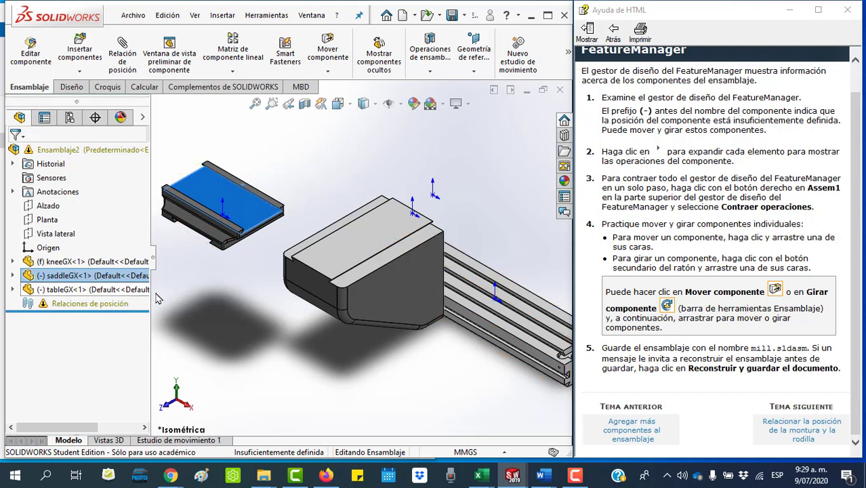
left_click(231, 299)
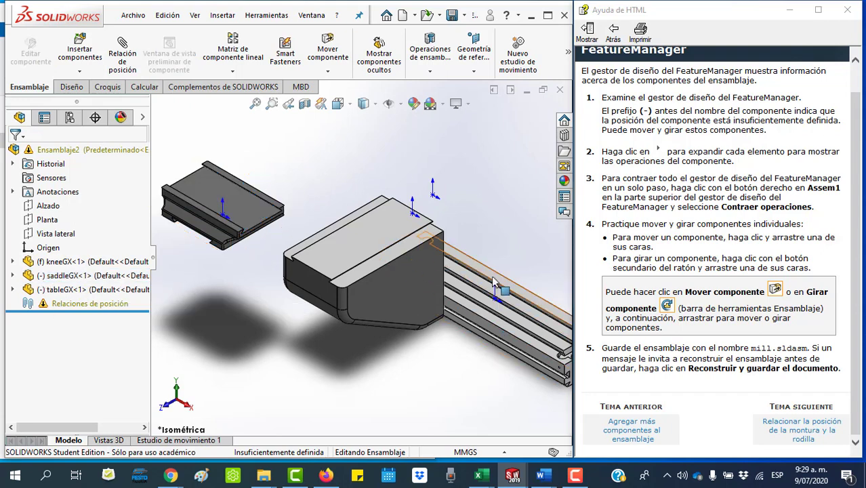
right_click_drag(504, 285, 503, 339)
left_click(504, 339)
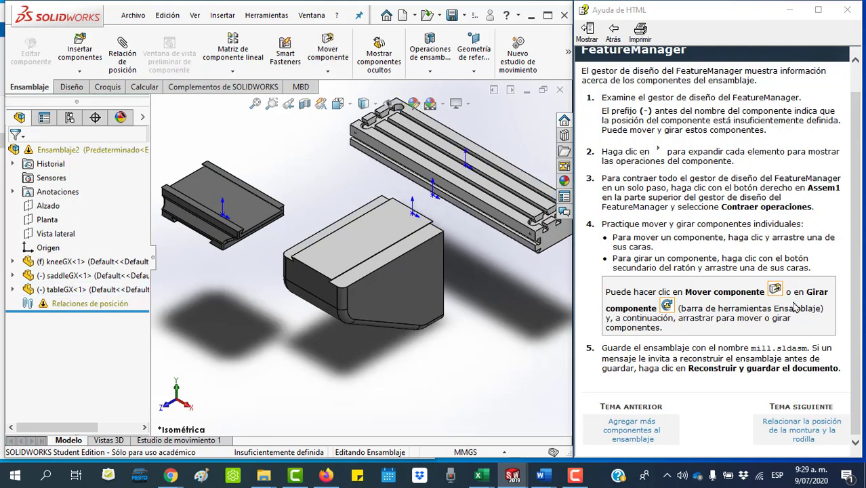
Step: Shift the saddle to the right using Move Component's free drag
left_click(327, 71)
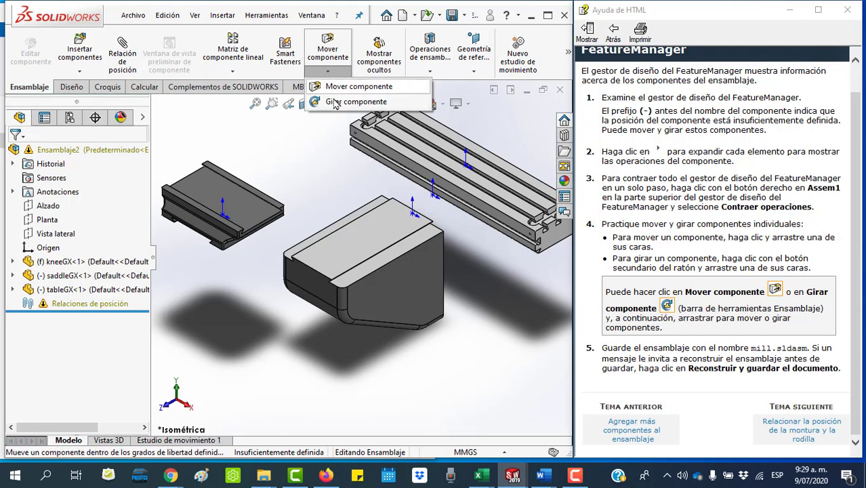
left_click(325, 86)
mouse_move(235, 205)
left_mouse_down()
mouse_move(273, 187)
mouse_move(262, 205)
left_mouse_up()
key("Escape")
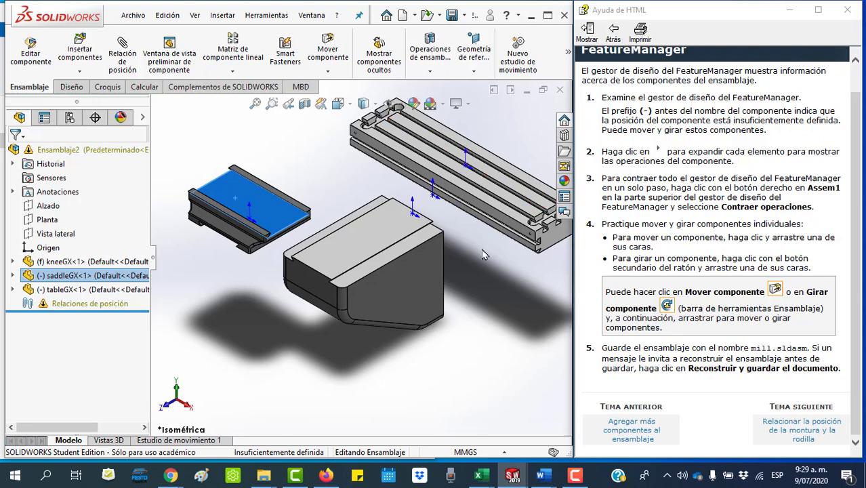
key("Escape")
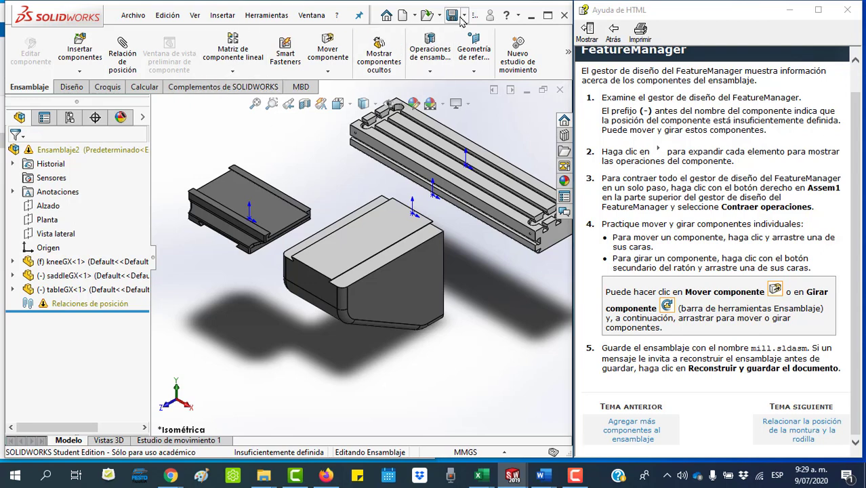
Step: Rebuild and save the assembly as 'Ensamblaje GX EST1 EST2' in Escritorio > assemblymates_GX Est1-Est2
left_click(134, 17)
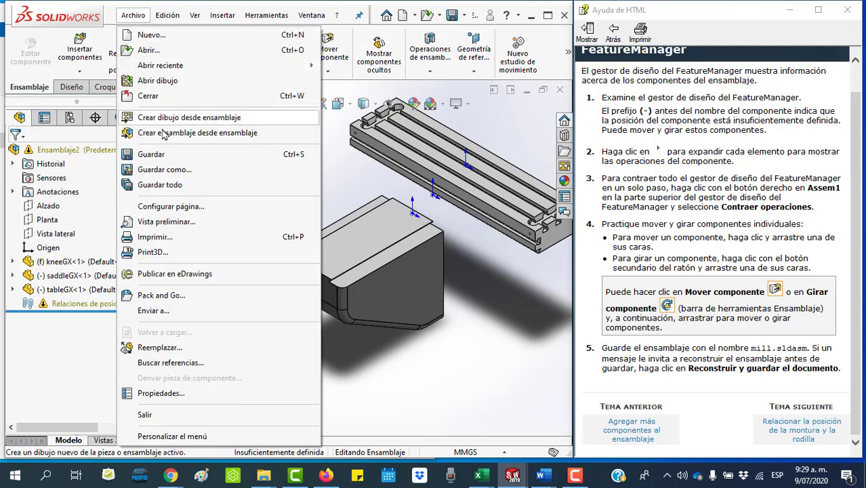
left_click(189, 180)
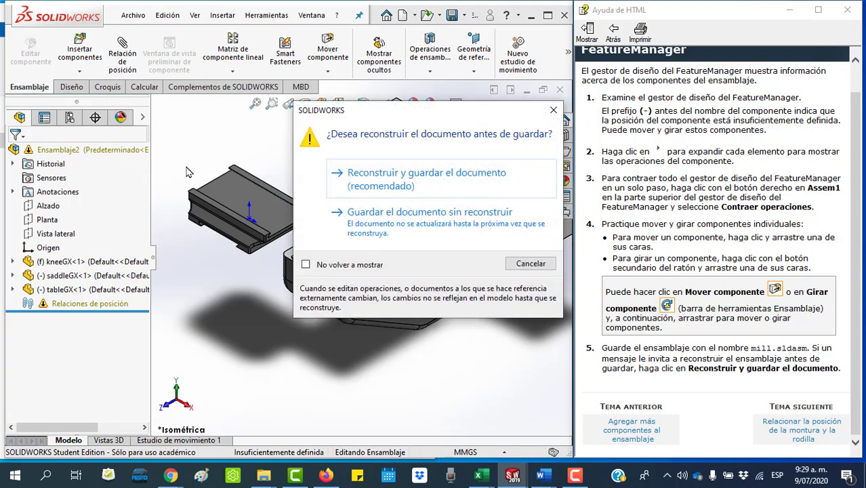
left_click(418, 181)
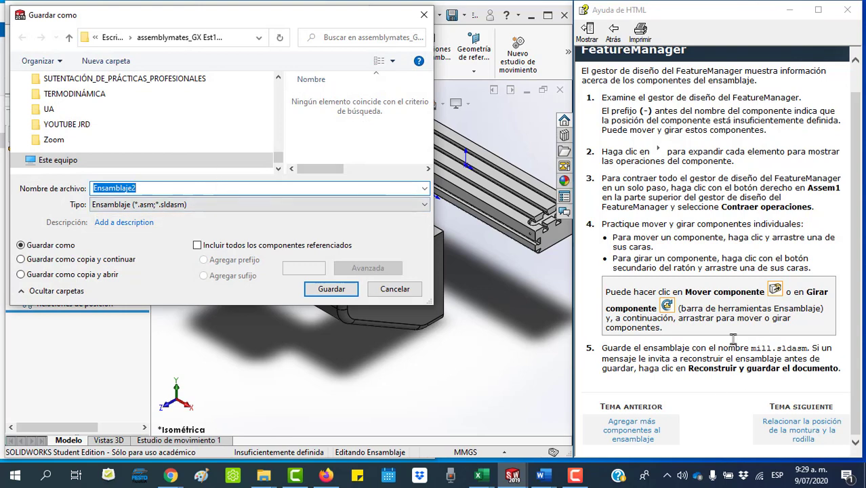
left_click(151, 190)
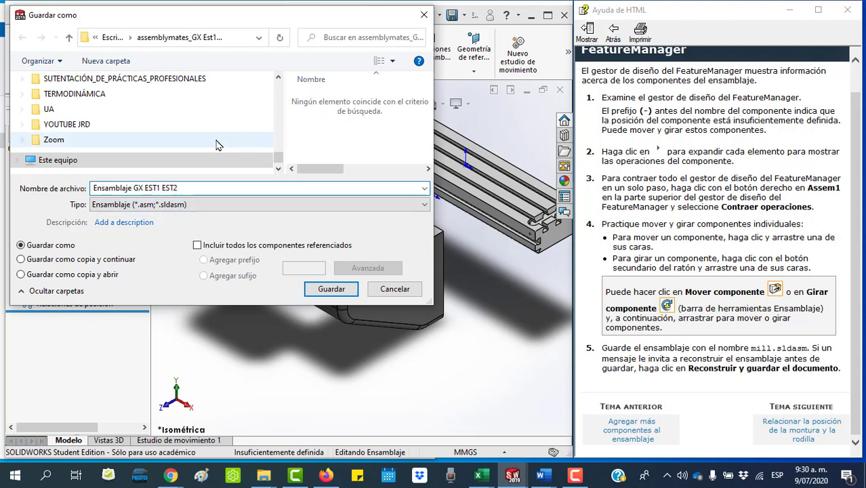
left_click_drag(280, 161, 278, 84)
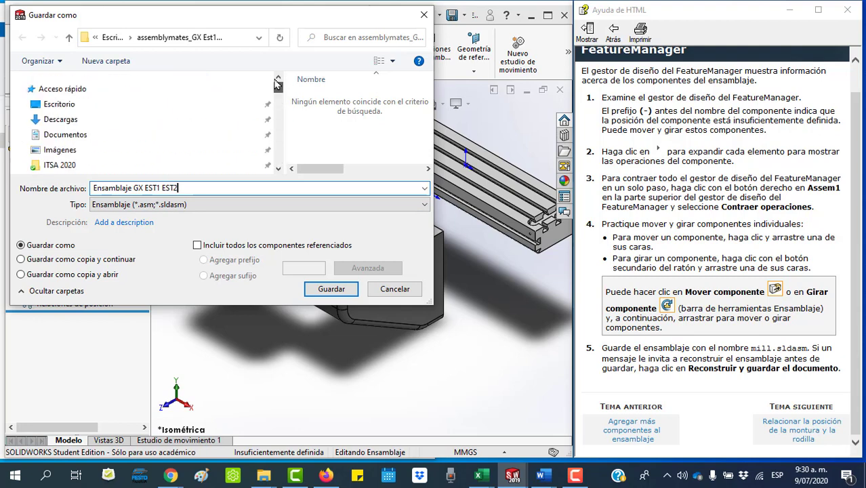
left_click(67, 107)
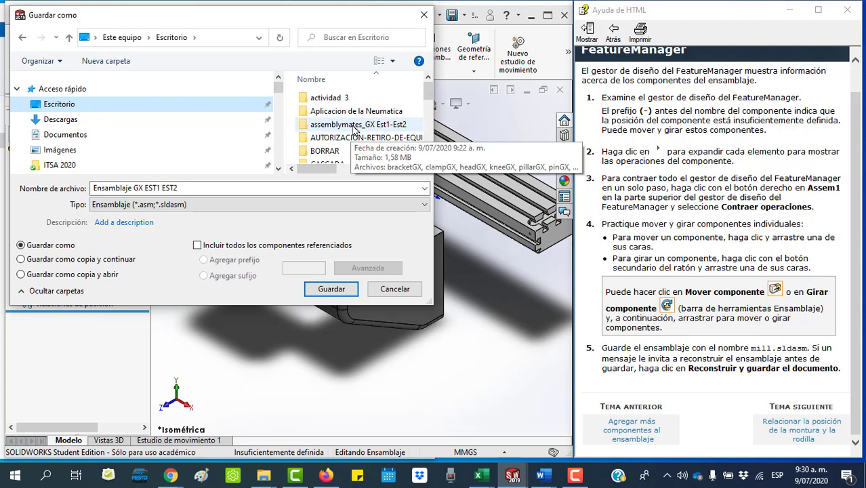
double_click(355, 125)
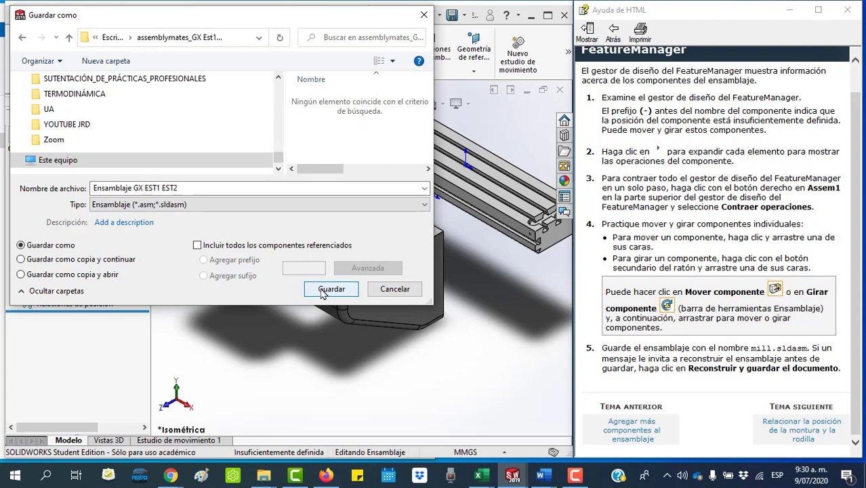
left_click(322, 293)
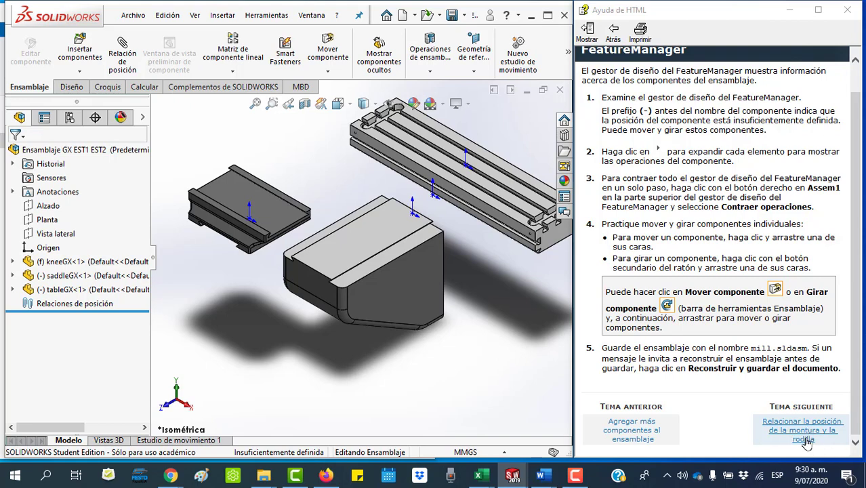
Step: Open the saddle-and-knee mating help topic and zoom to the area around both parts
left_click(806, 442)
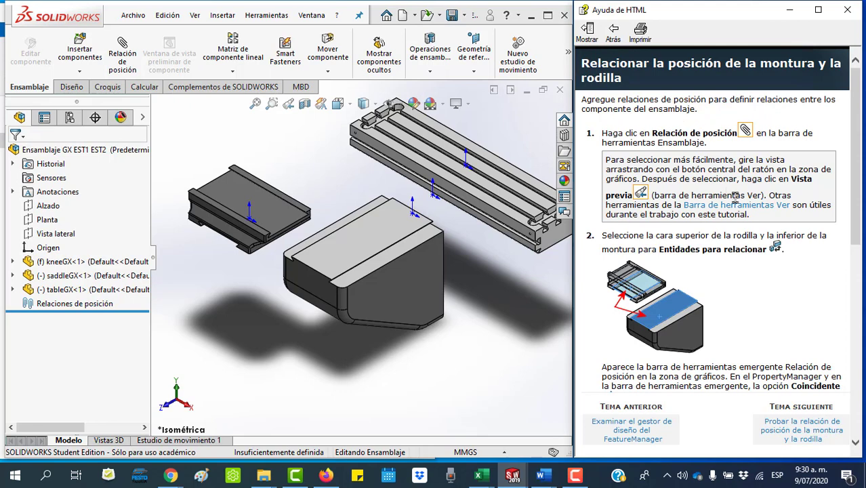
scroll(797, 311, "down", 2)
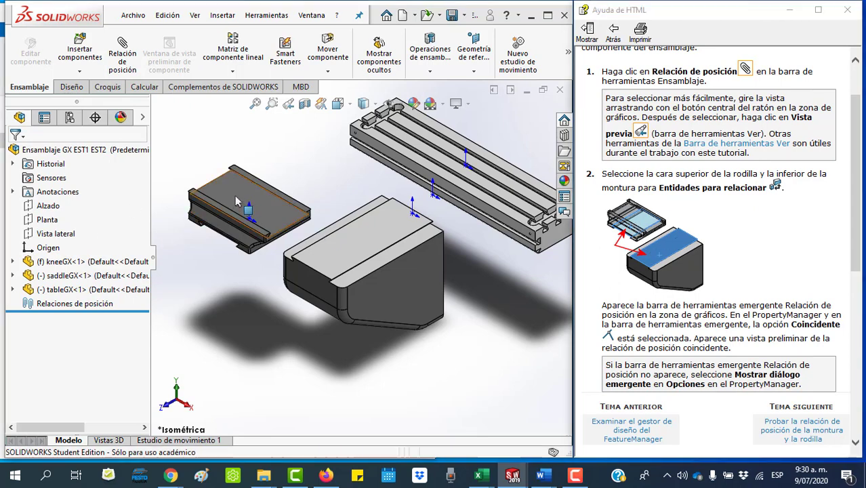
left_click(236, 201)
left_click(168, 181)
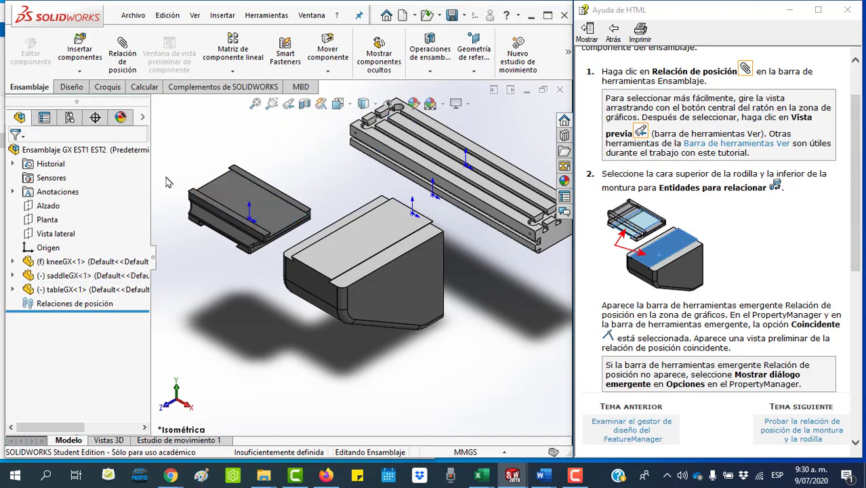
left_click(276, 220)
left_click(232, 320)
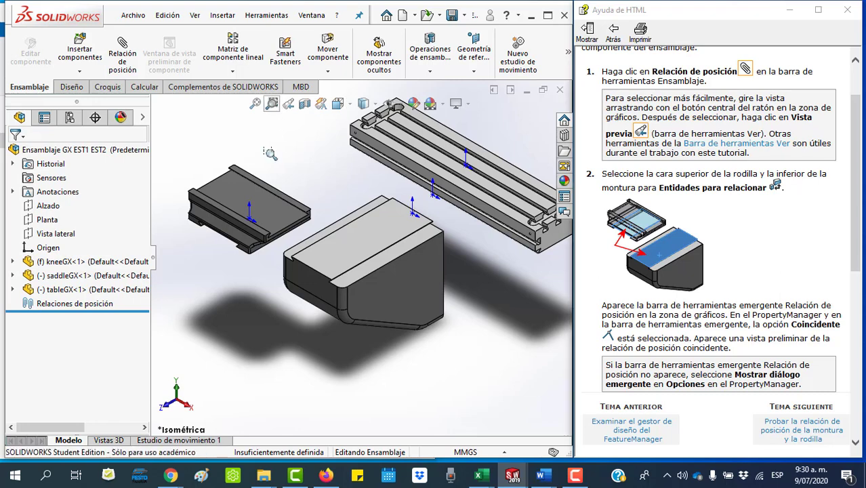
left_click(272, 103)
left_click_drag(182, 173, 414, 316)
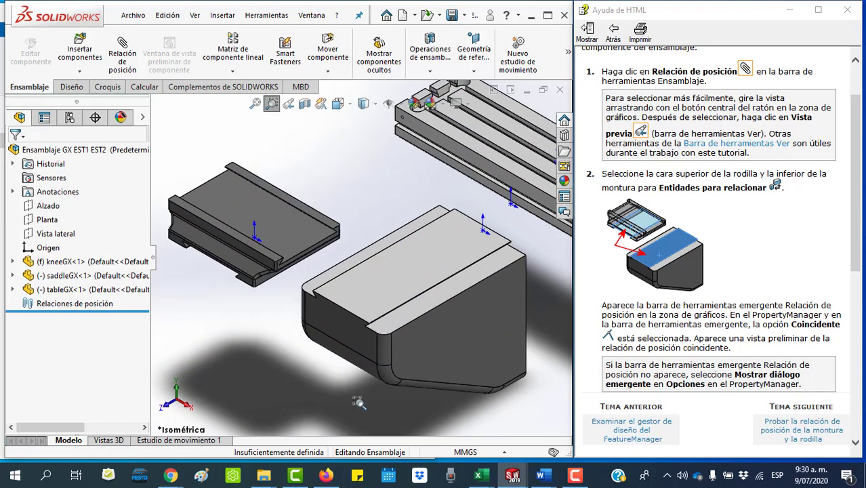
Step: Mate the knee's top face coincident with the saddle's bottom face
left_click(123, 59)
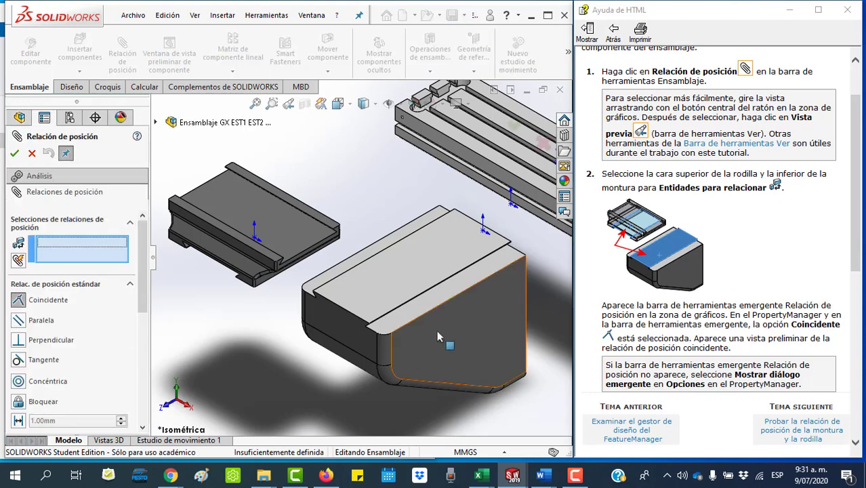
left_click(385, 274)
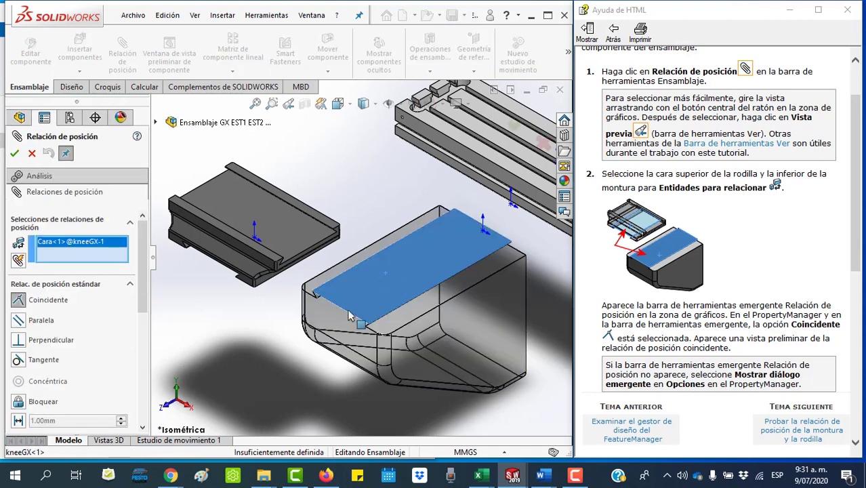
middle_click_drag(288, 343, 228, 263)
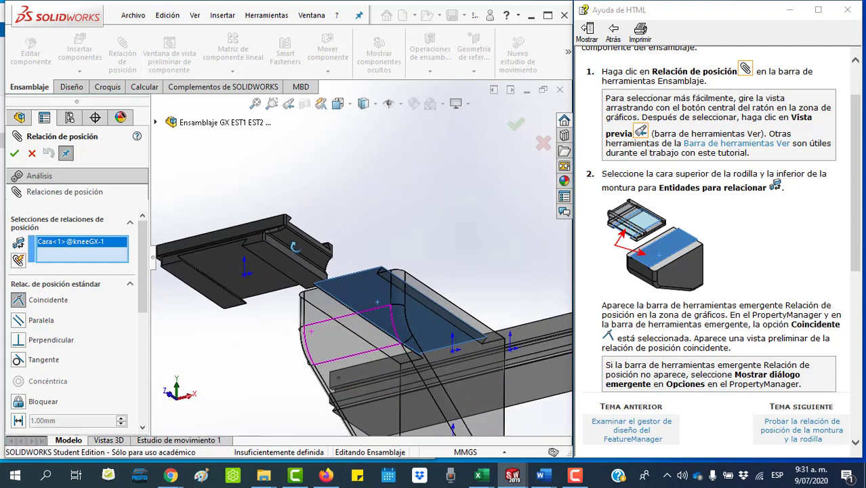
left_click(227, 263)
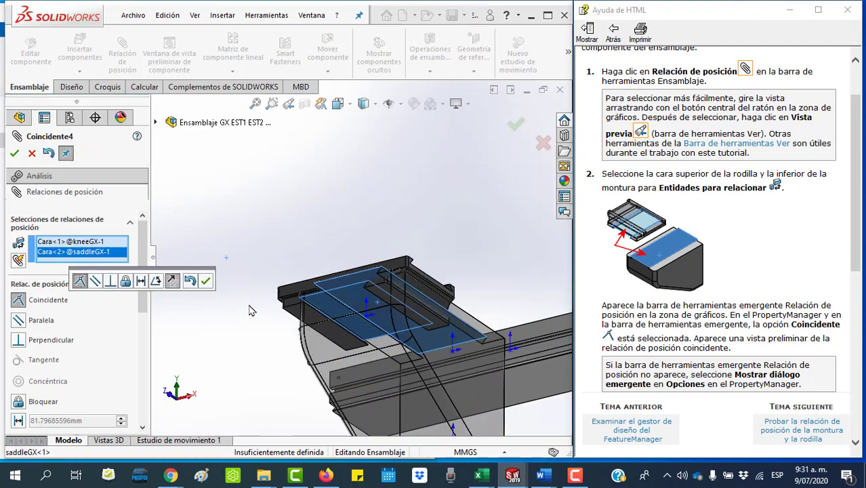
key("Escape")
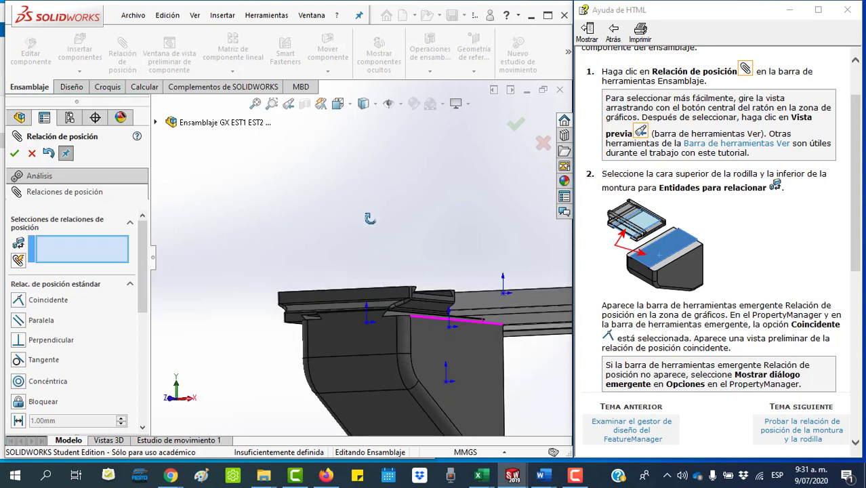
middle_click_drag(230, 272, 361, 263)
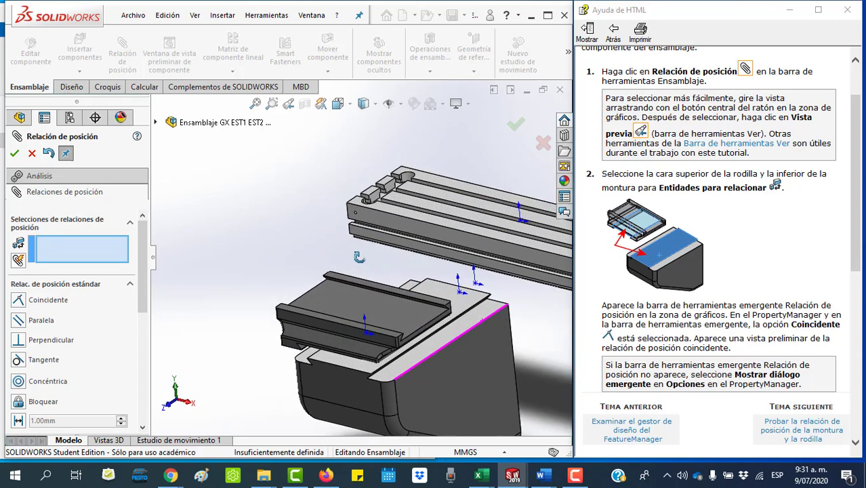
left_click(32, 154)
Step: Slide the saddle along the knee's top and zoom in on its corner
left_click(428, 310)
mouse_move(428, 310)
left_mouse_down()
mouse_move(404, 317)
mouse_move(431, 300)
mouse_move(398, 309)
left_mouse_up()
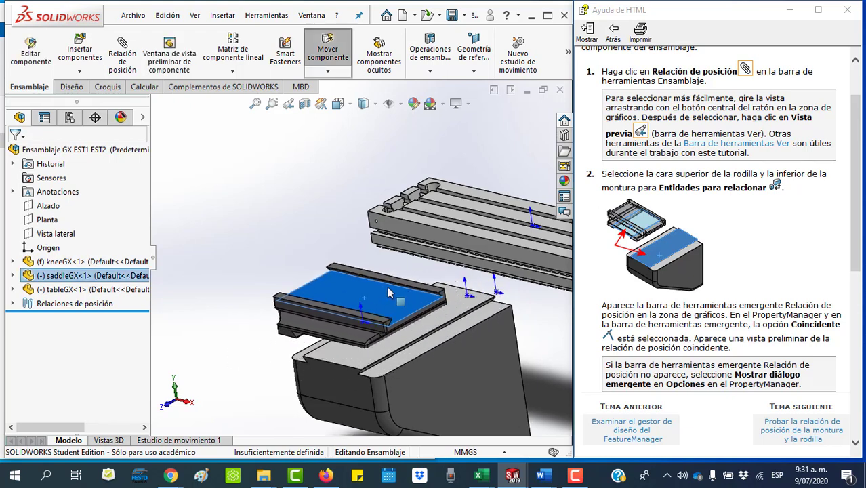
key("Escape")
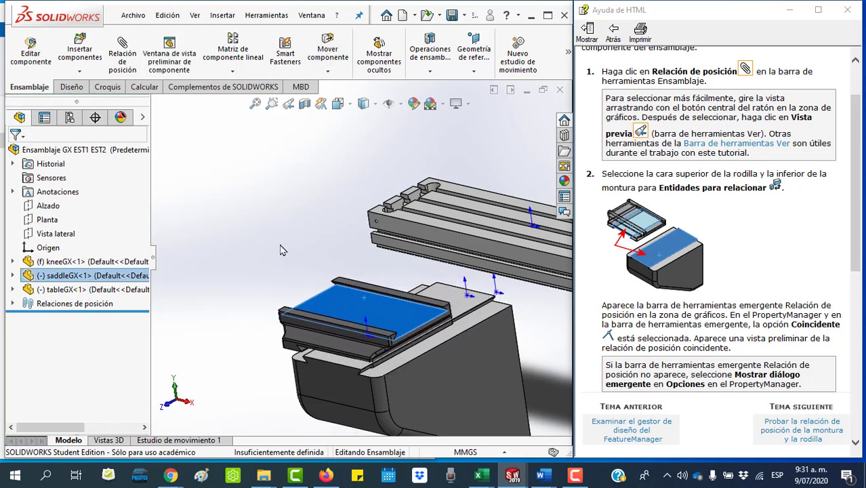
left_click(271, 103)
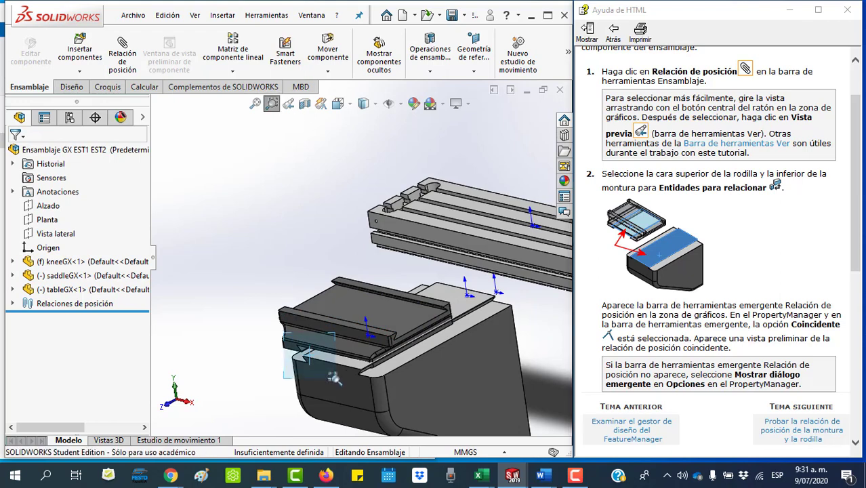
left_click_drag(284, 332, 334, 378)
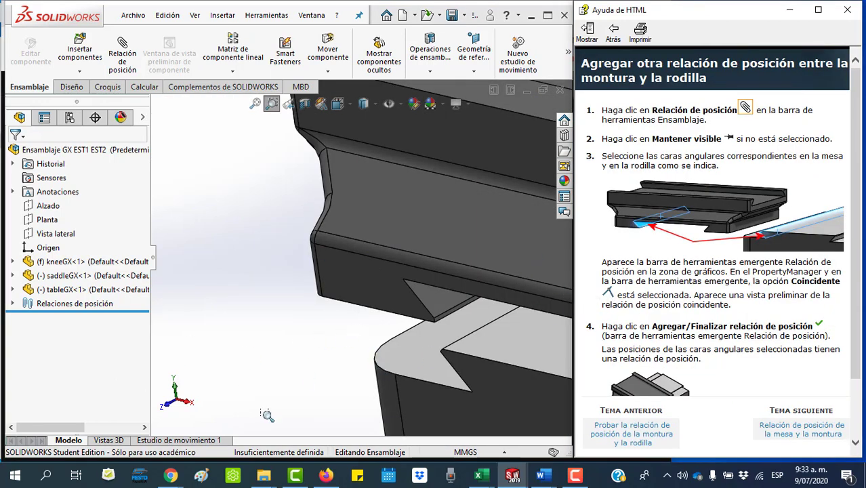
Step: Mate the saddle's angled dovetail face coincident with the knee's matching angled face
left_click(122, 45)
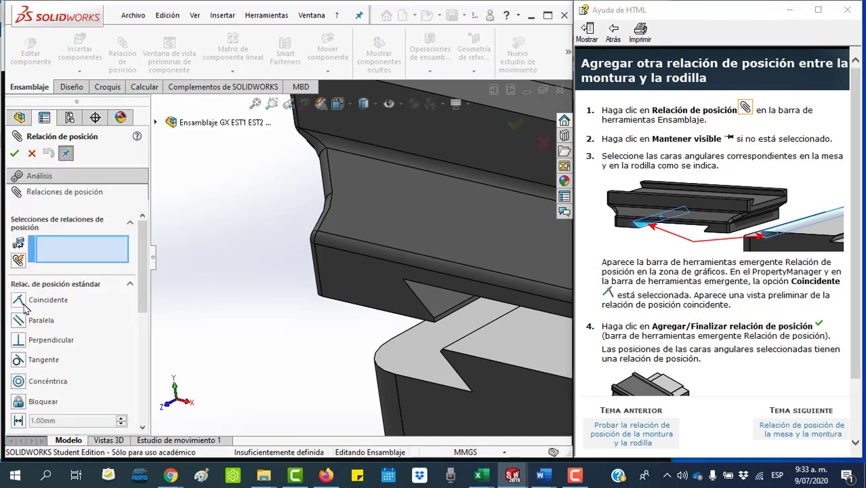
left_click(434, 303)
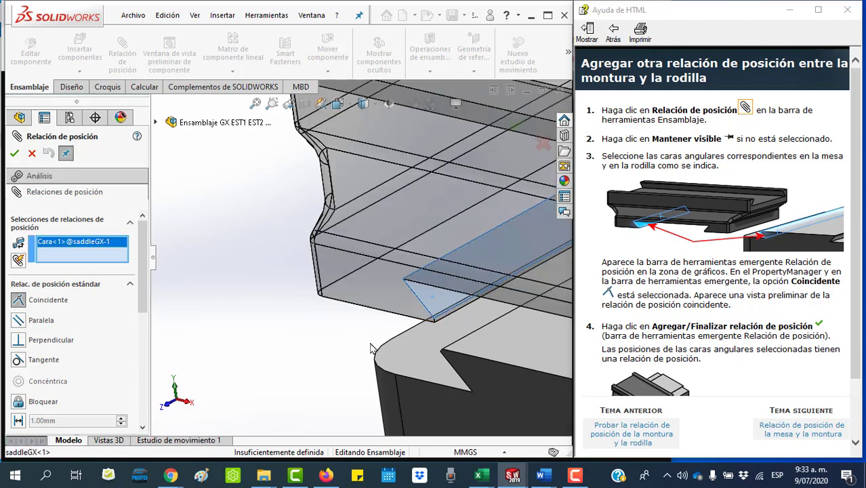
middle_click_drag(313, 363, 430, 363)
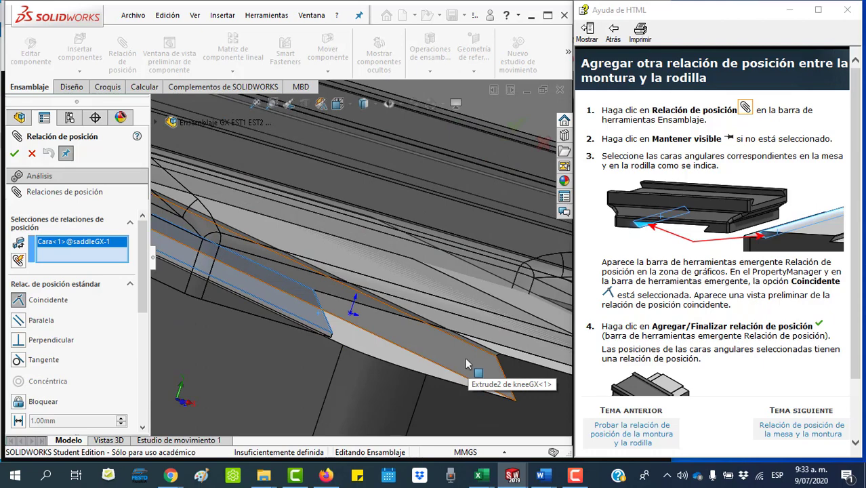
left_click(466, 364)
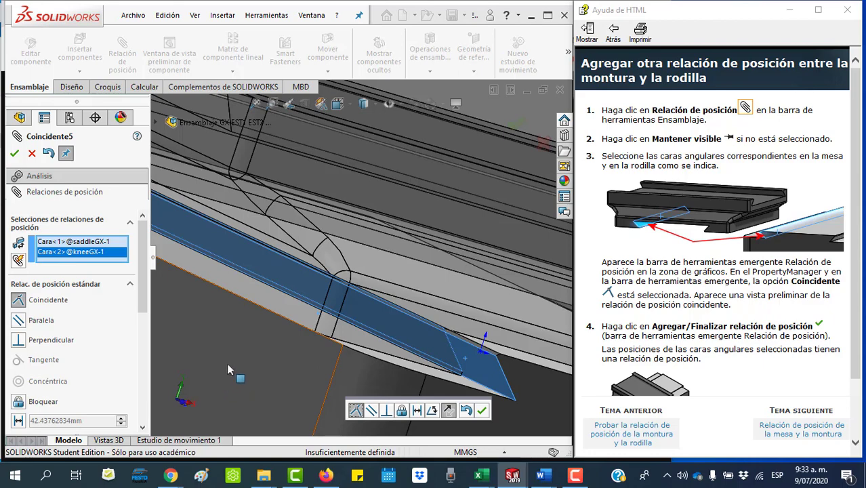
left_click(479, 413)
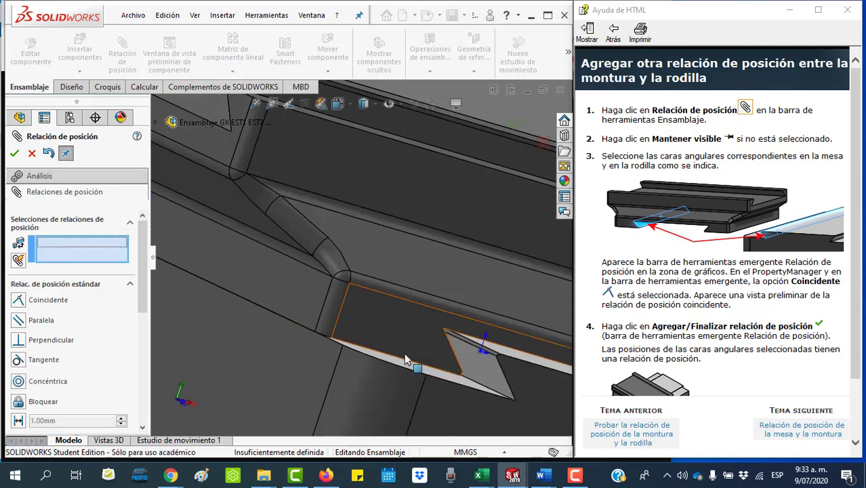
Step: Return to isometric view, slide the saddle along the dovetail, and open the table-saddle mating topic
key("space")
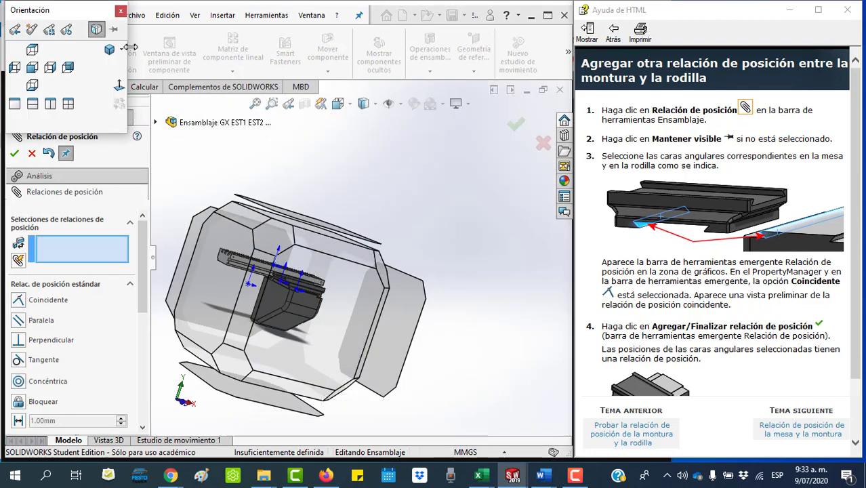
left_click(110, 51)
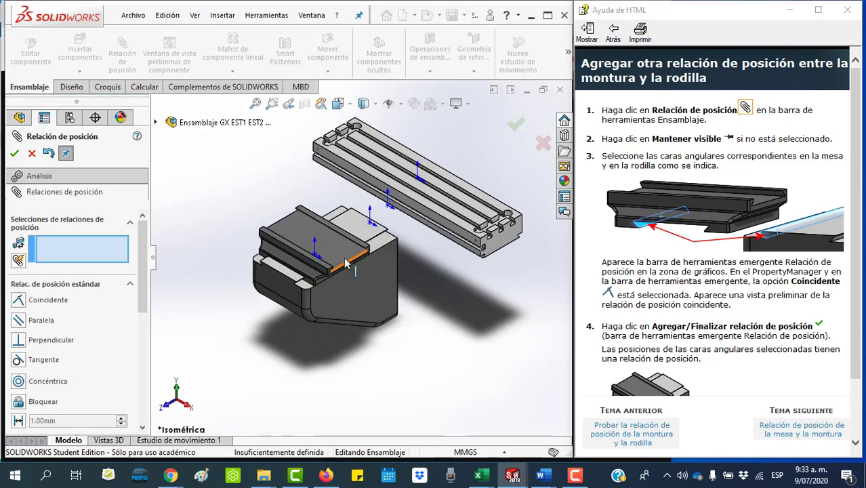
mouse_move(347, 252)
left_mouse_down()
mouse_move(364, 244)
mouse_move(353, 248)
left_mouse_up()
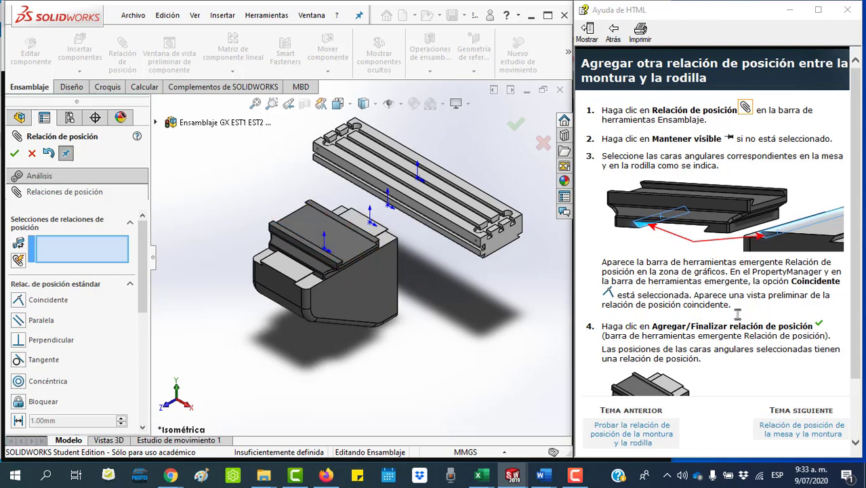
scroll(737, 314, "down", 3)
left_click(801, 436)
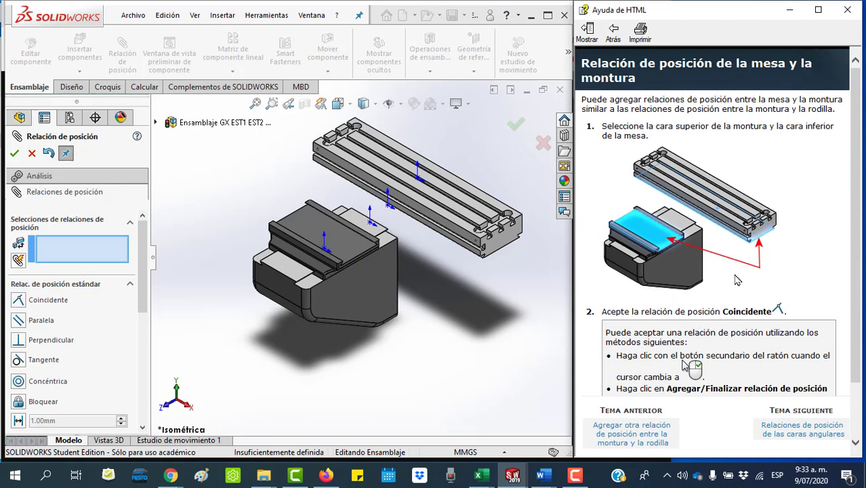
Step: Mate the saddle's top face coincident with the table's bottom face so the table sits flat
left_click(271, 103)
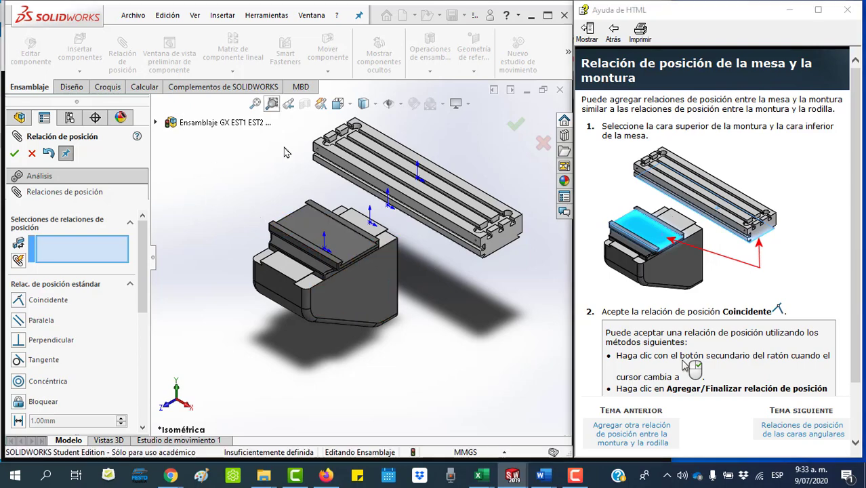
left_click_drag(229, 144, 483, 328)
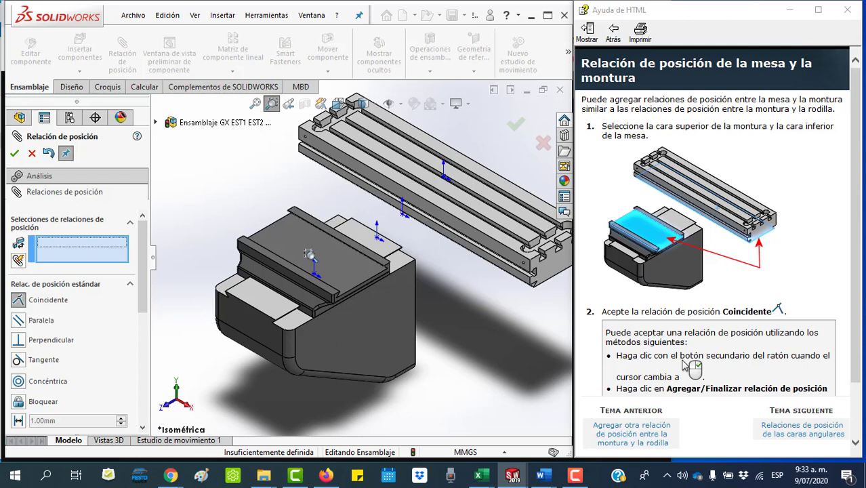
left_click(15, 154)
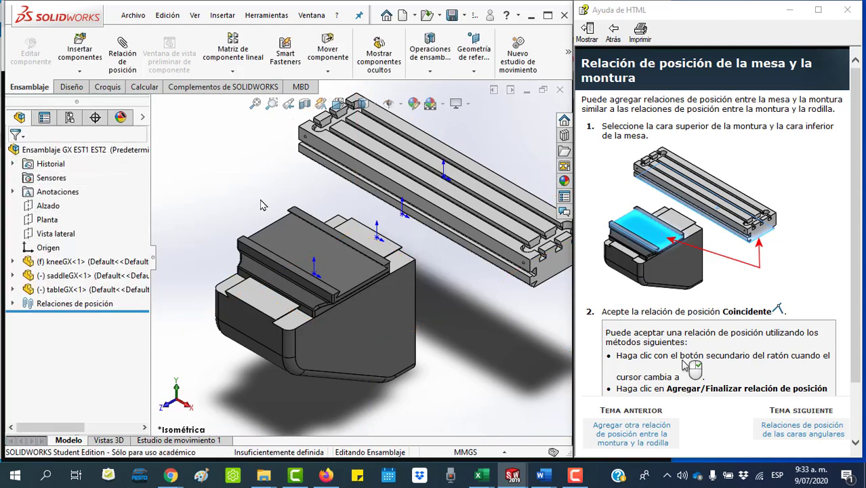
left_click(120, 60)
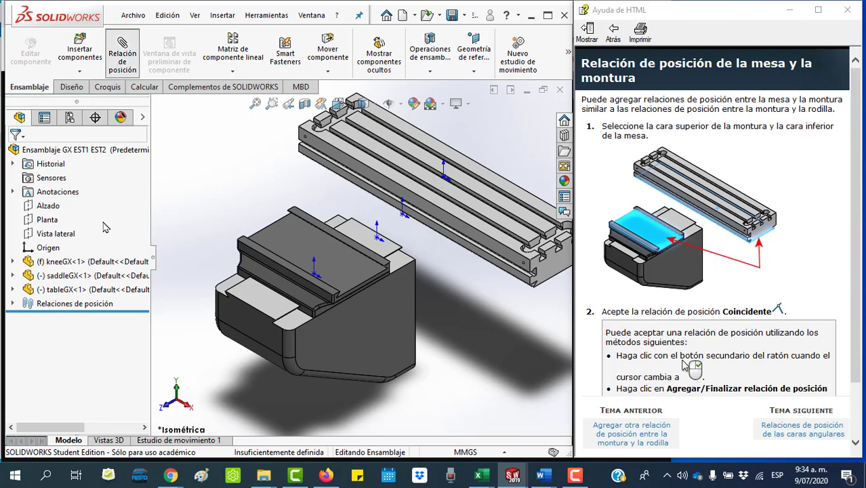
left_click(326, 269)
mouse_move(478, 349)
middle_mouse_down()
mouse_move(466, 327)
mouse_move(503, 267)
middle_mouse_up()
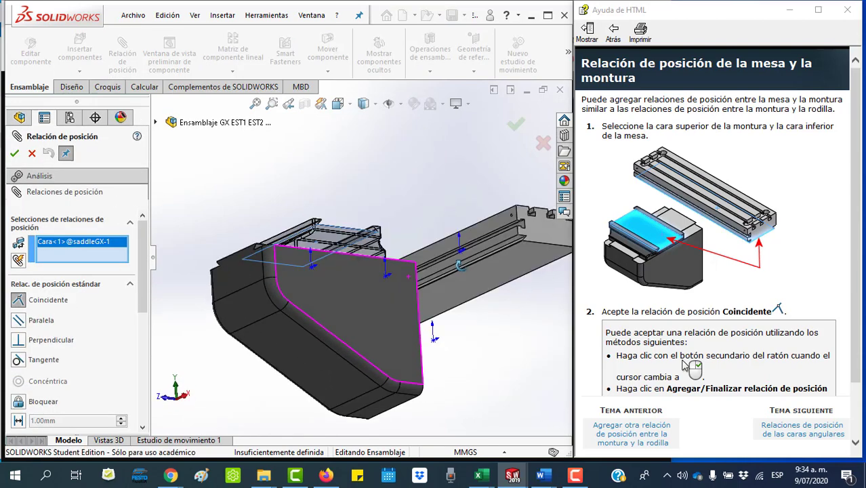
left_click(504, 264)
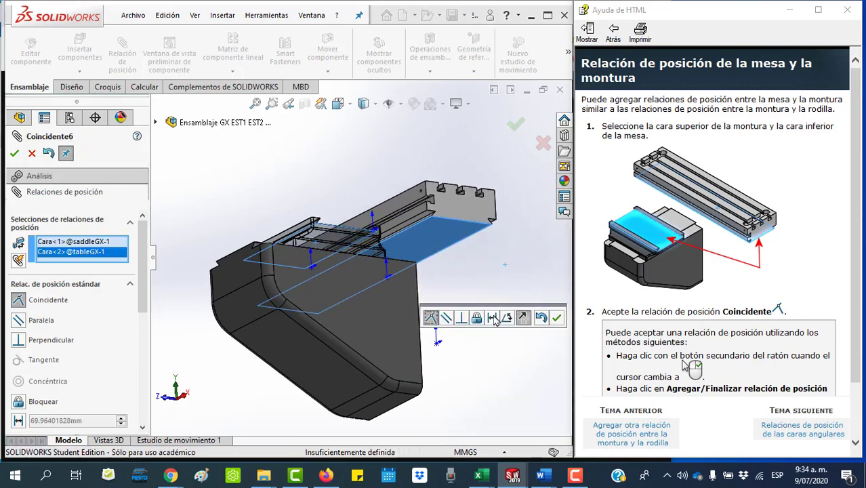
left_click(557, 318)
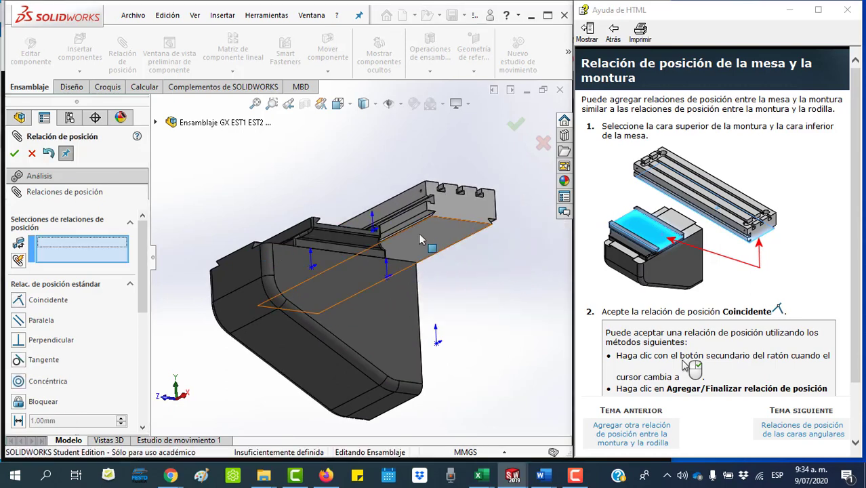
middle_click_drag(453, 261, 397, 210)
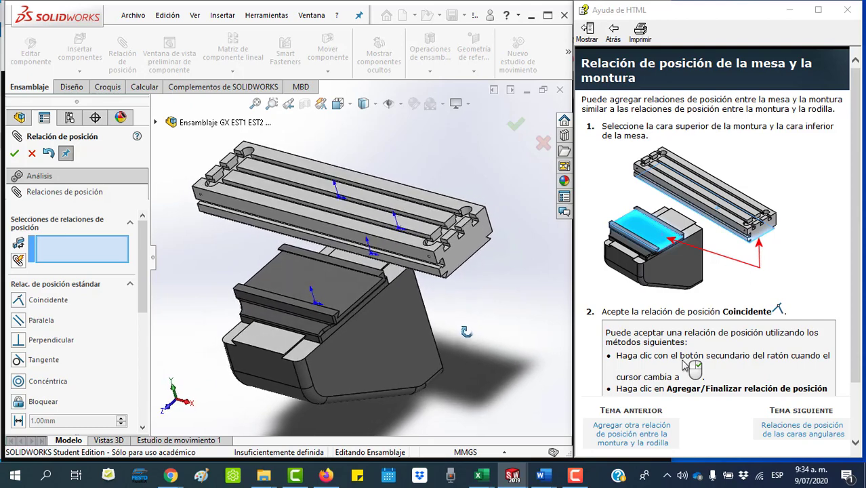
left_click(397, 210)
Step: From the Right view, slide the table sideways above the saddle
mouse_move(397, 210)
middle_mouse_down()
mouse_move(422, 244)
mouse_move(323, 339)
mouse_move(514, 332)
middle_mouse_up()
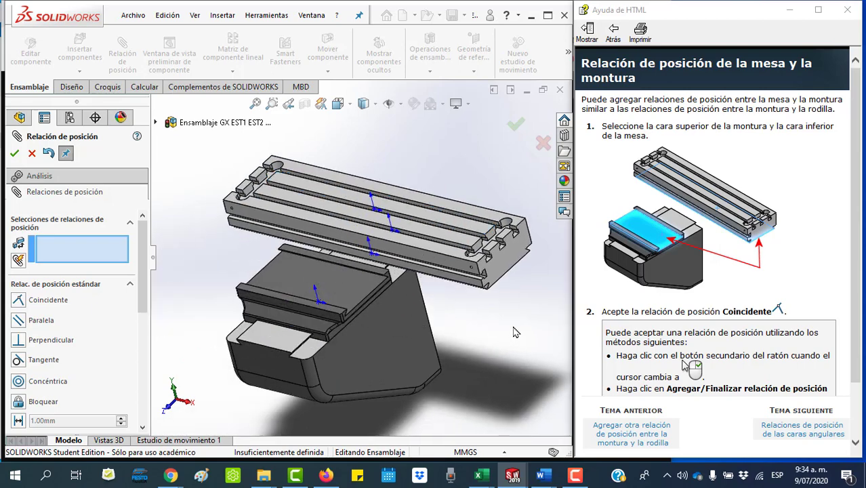
key("space")
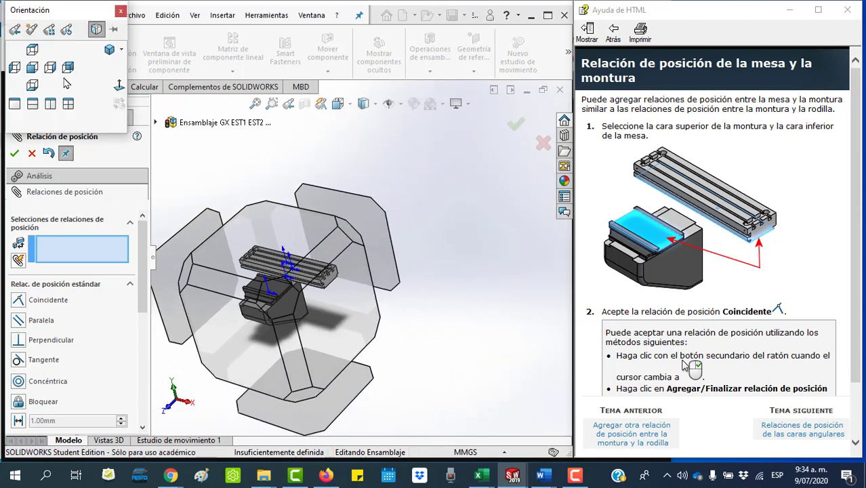
left_click(49, 67)
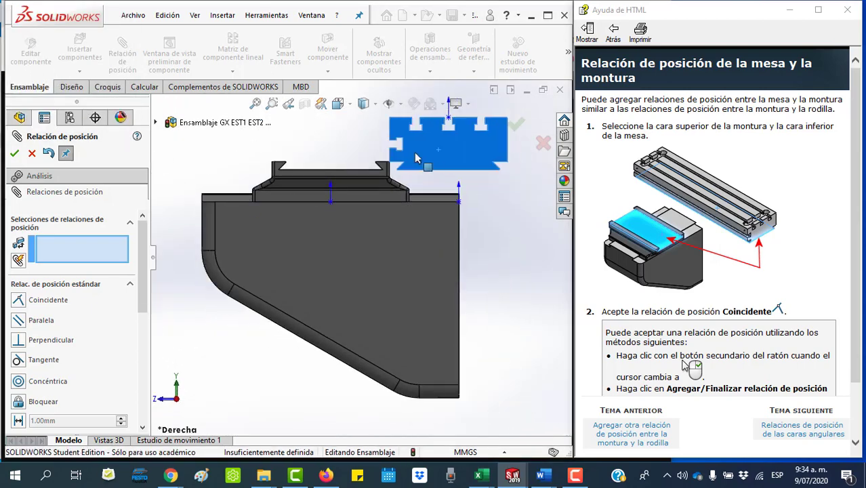
mouse_move(417, 158)
left_mouse_down()
mouse_move(285, 154)
mouse_move(429, 153)
left_mouse_up()
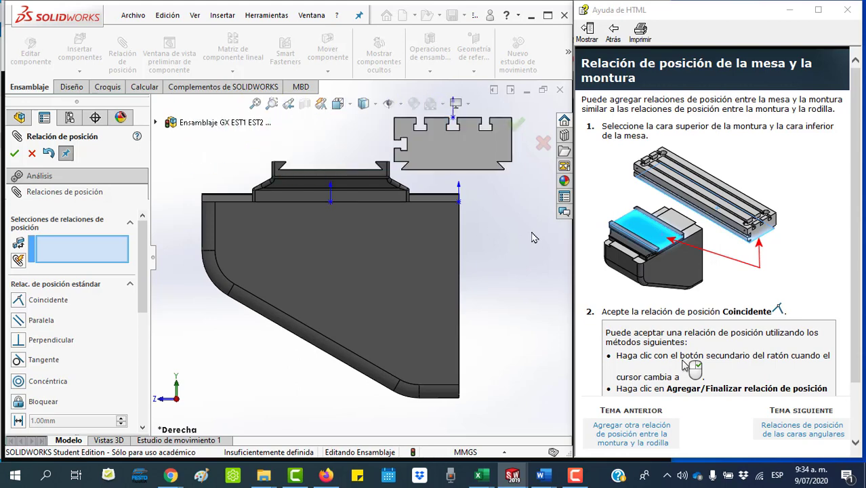
Step: Back in isometric, move the table down toward the saddle and zoom into their meeting corner
key("space")
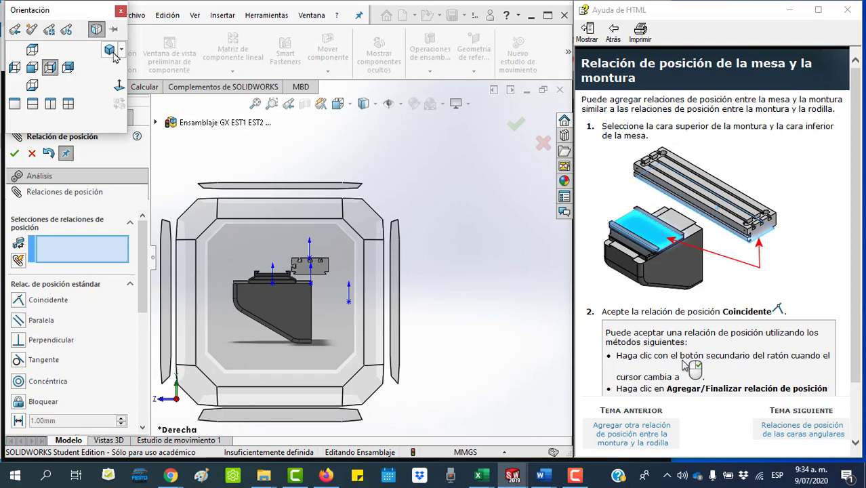
left_click(109, 51)
left_click(272, 104)
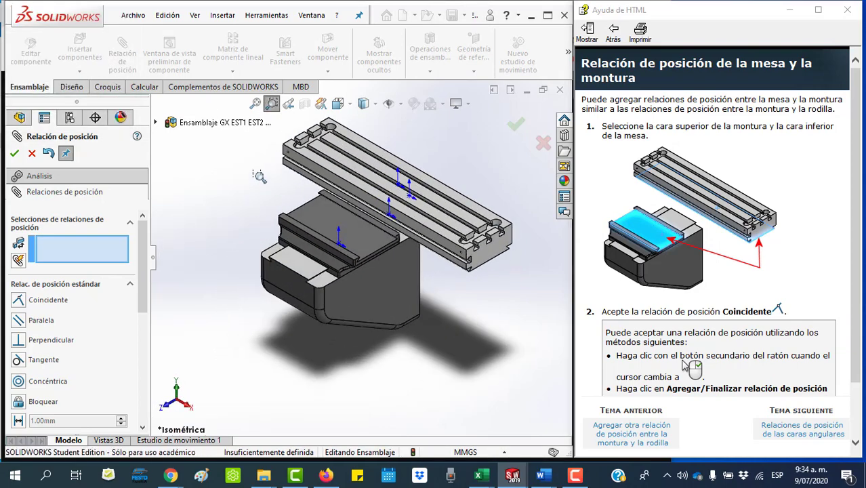
left_click_drag(260, 176, 444, 306)
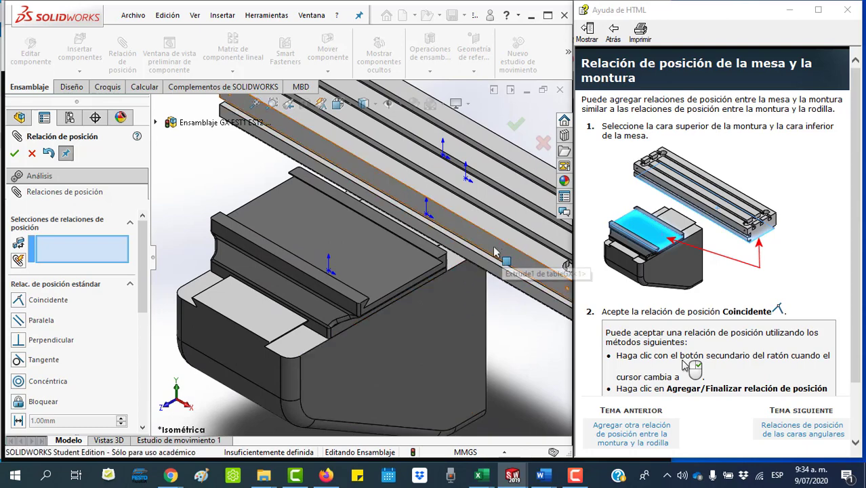
mouse_move(366, 159)
left_mouse_down()
mouse_move(284, 197)
mouse_move(280, 218)
left_mouse_up()
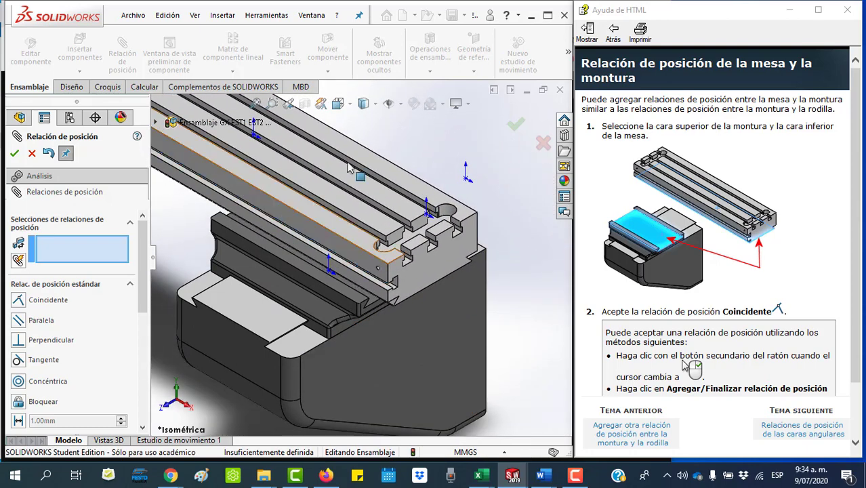
left_click(272, 103)
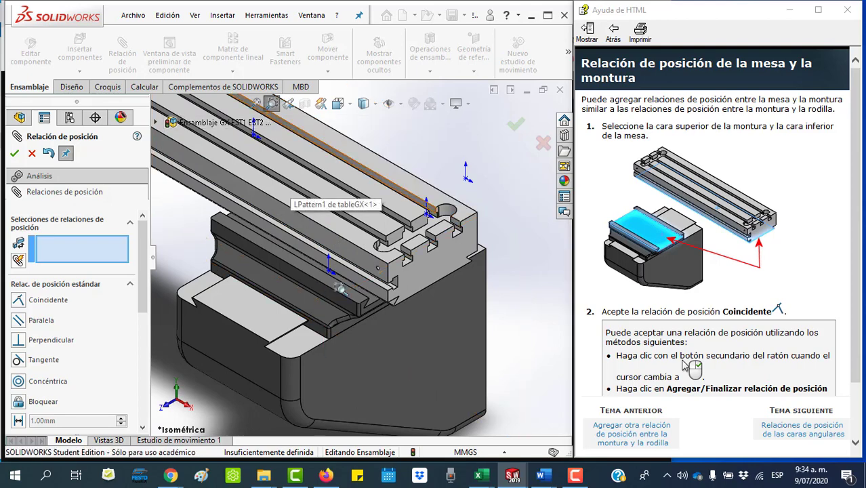
left_click_drag(341, 284, 419, 324)
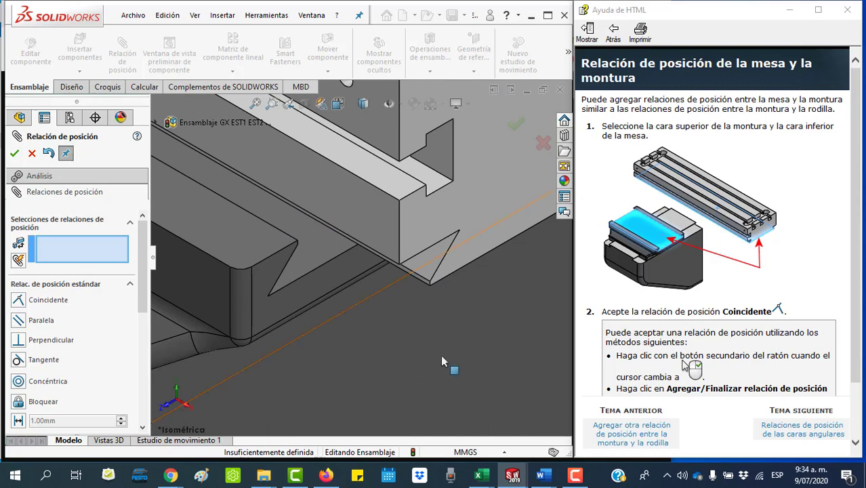
scroll(811, 302, "down", 2)
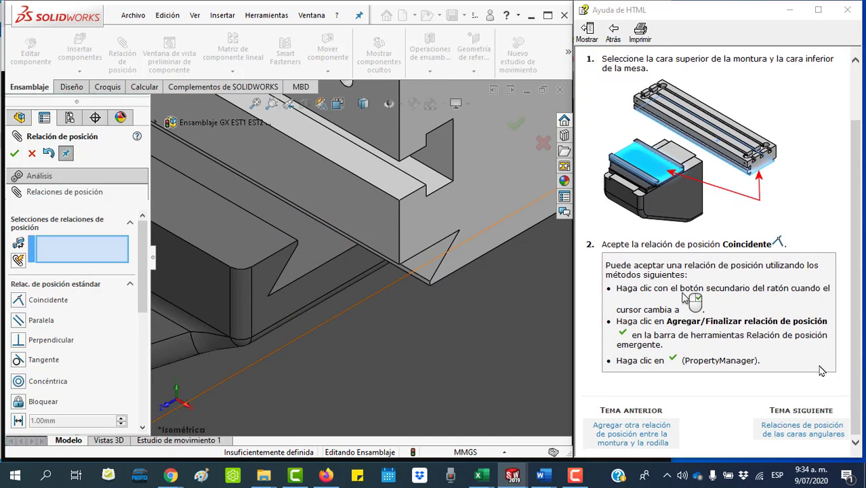
left_click(800, 439)
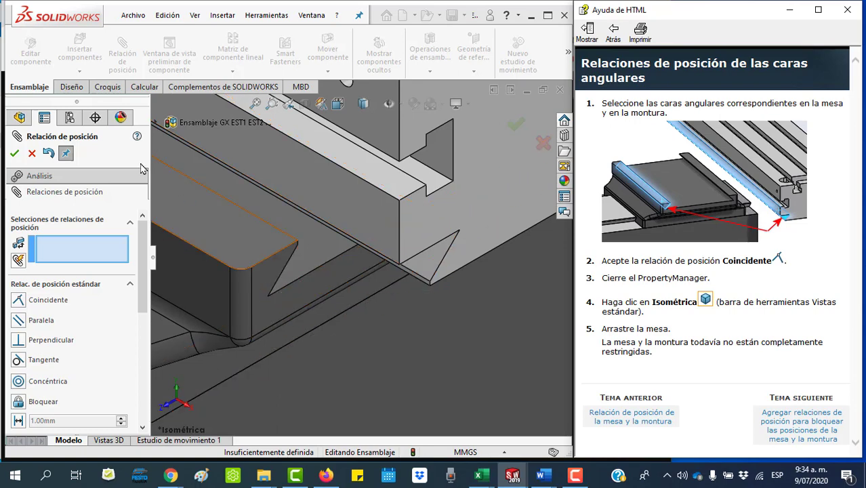
left_click(19, 302)
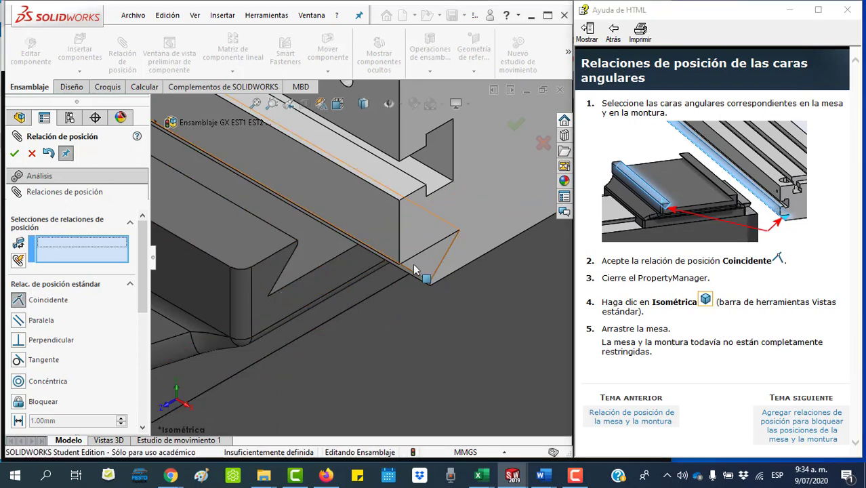
left_click(429, 261)
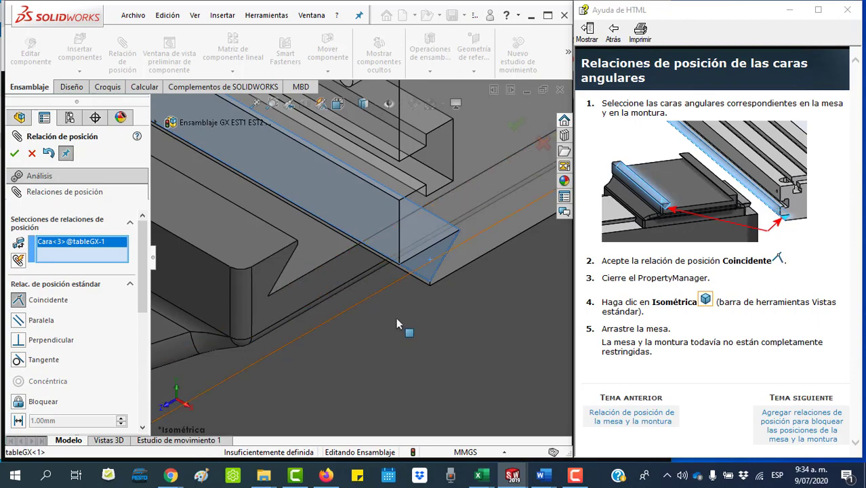
mouse_move(397, 324)
middle_mouse_down()
mouse_move(410, 347)
mouse_move(440, 354)
mouse_move(482, 343)
mouse_move(331, 321)
mouse_move(344, 302)
mouse_move(343, 281)
middle_mouse_up()
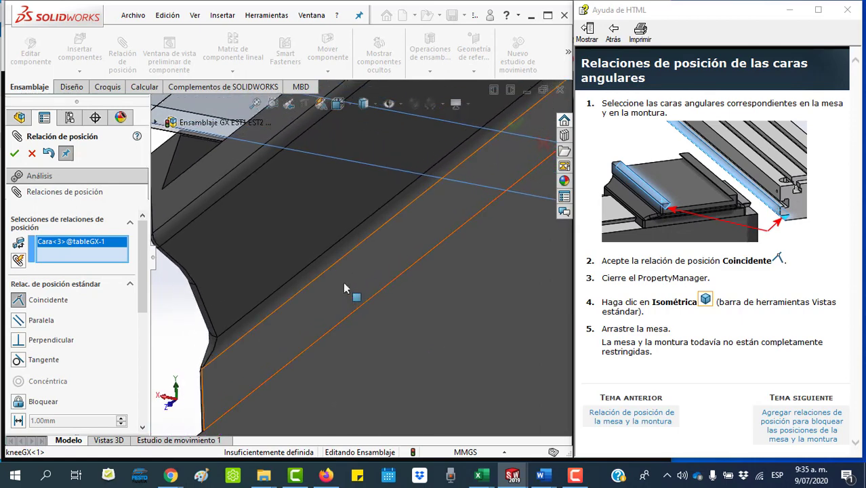
left_click(191, 155)
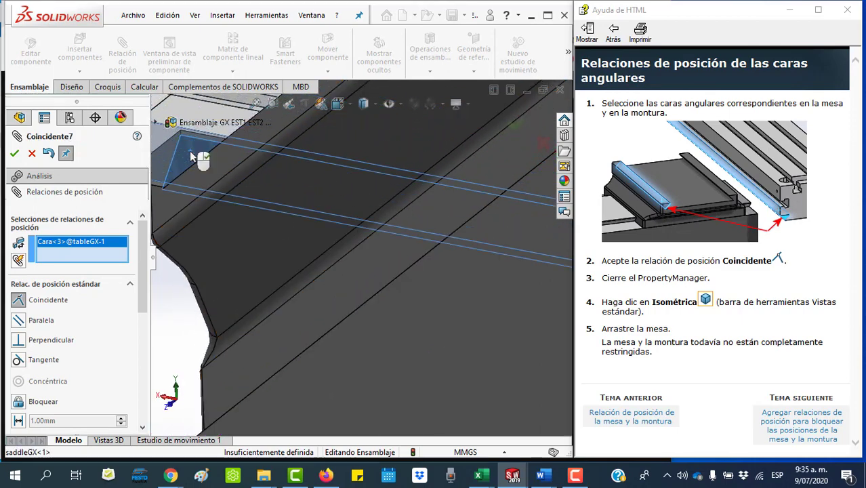
left_click(175, 137)
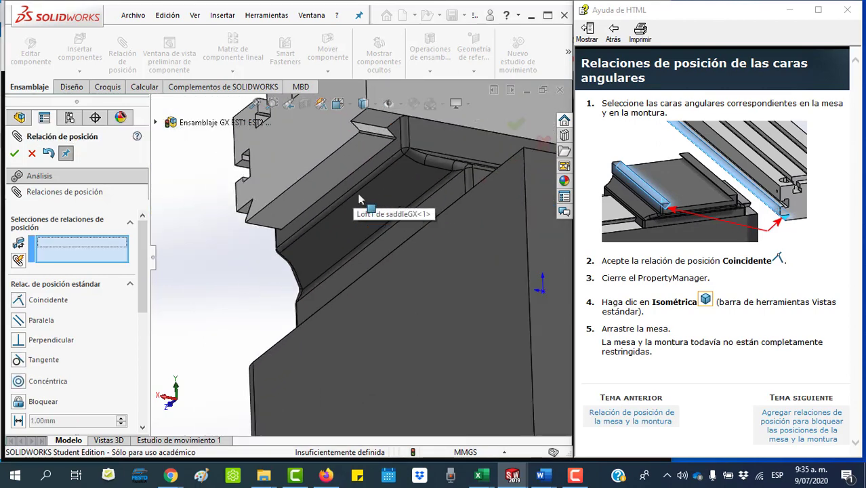
middle_click_drag(368, 206, 396, 169)
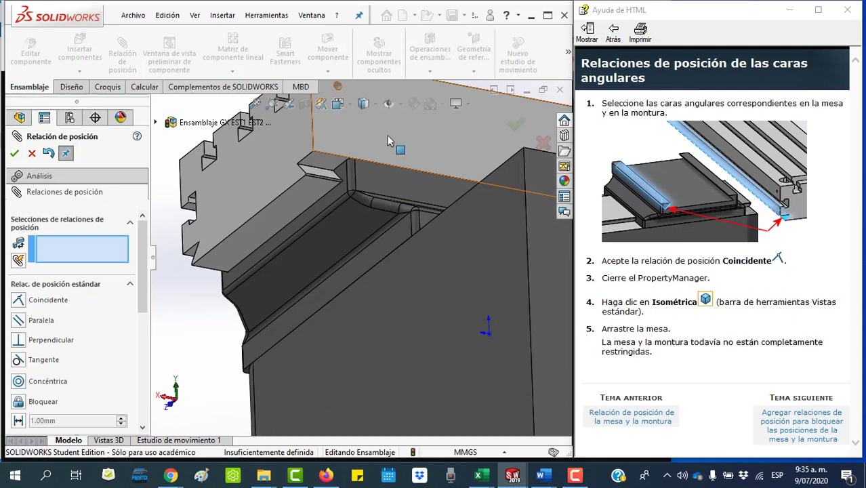
key("space")
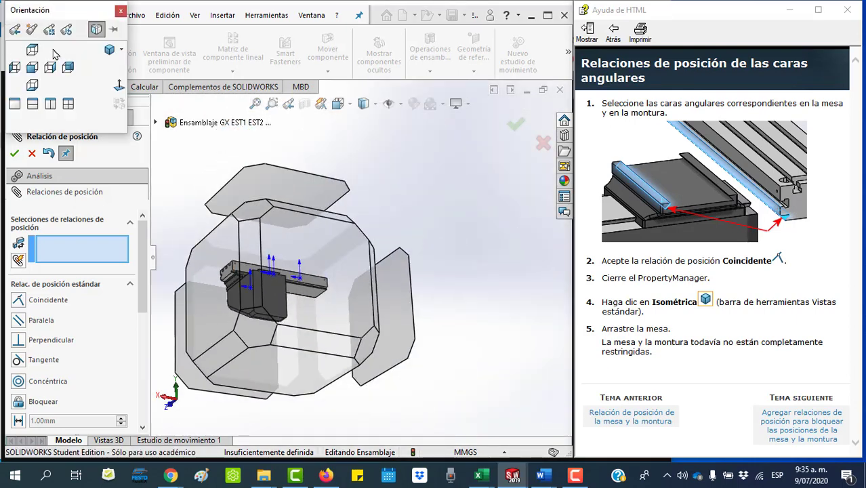
left_click(14, 153)
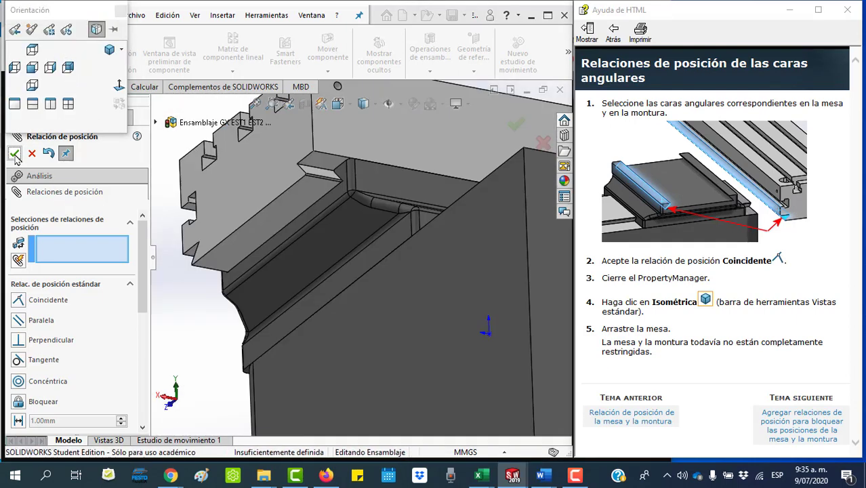
Step: In isometric view, drag the table along the saddle to test that it slides
key("space")
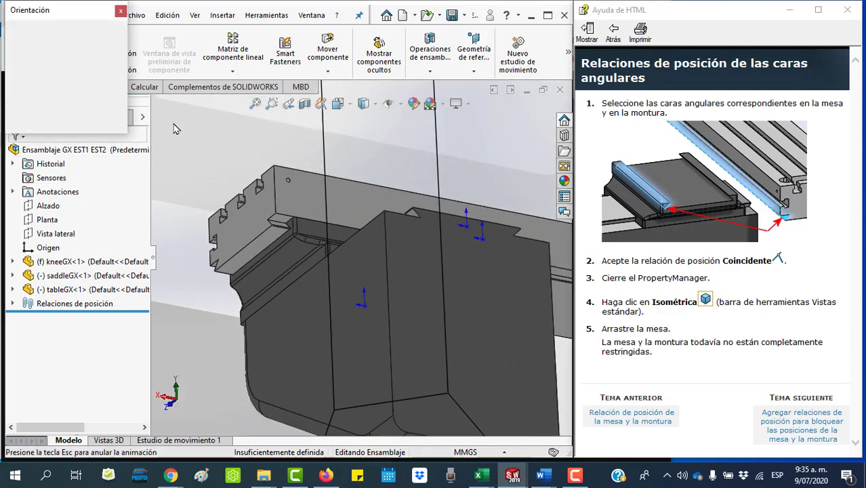
left_click(110, 57)
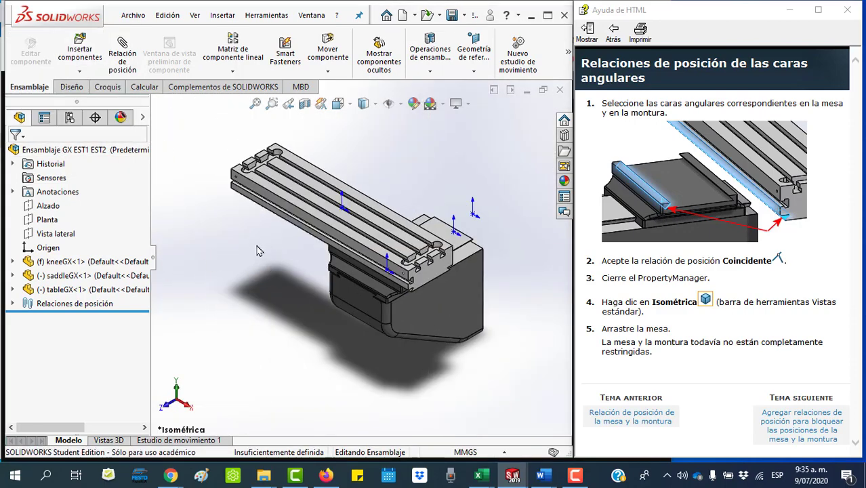
mouse_move(361, 217)
left_mouse_down()
mouse_move(383, 238)
mouse_move(483, 231)
mouse_move(447, 219)
mouse_move(457, 212)
mouse_move(480, 242)
mouse_move(461, 233)
left_mouse_up()
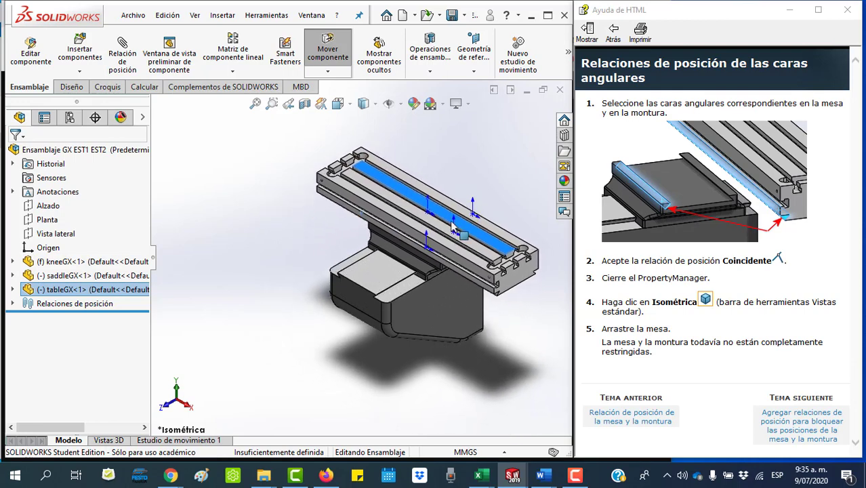
left_click_drag(461, 233, 448, 220)
key("Escape")
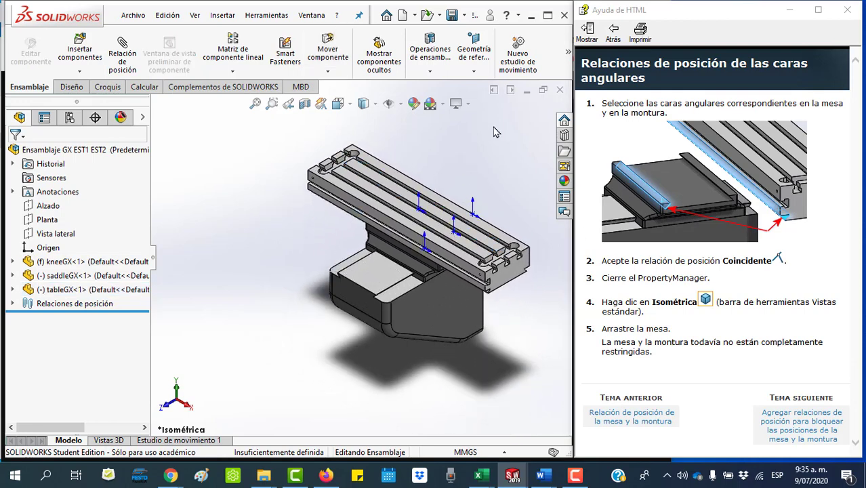
Step: Zoom in on the assembly and apply the yellow appearance to the saddle
left_click(271, 103)
left_click_drag(292, 150, 540, 406)
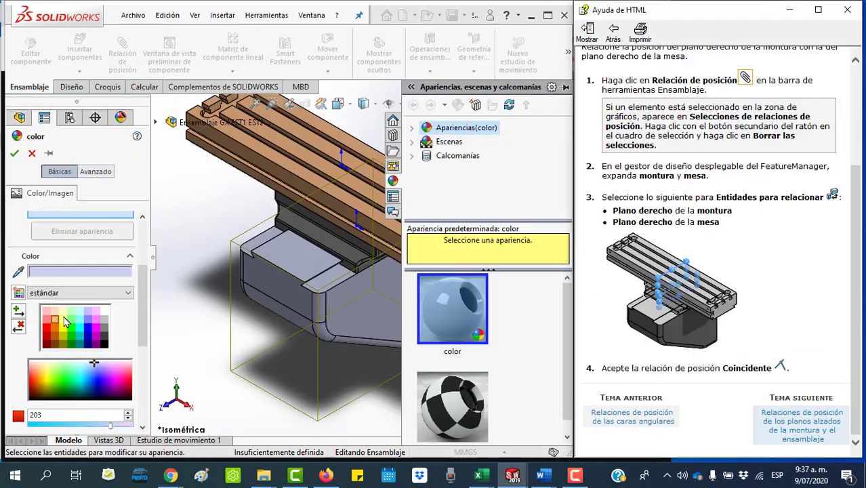
left_click(63, 319)
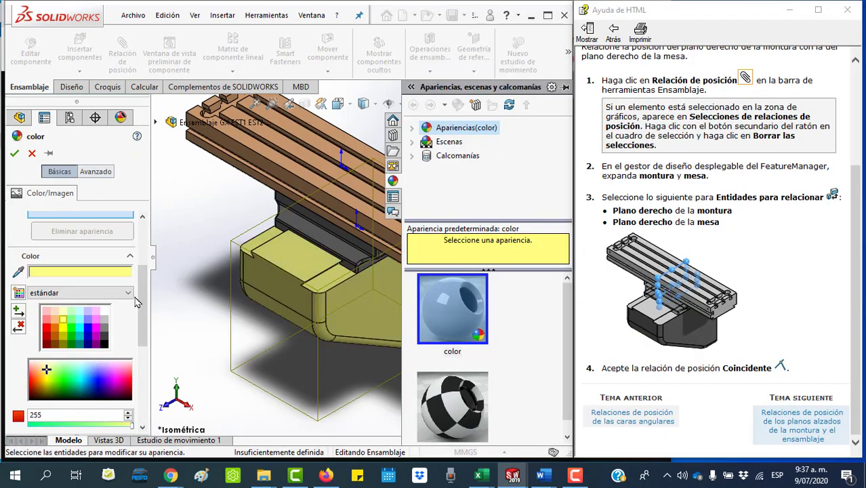
Step: Confirm the yellow colour, close the Appearances pane, and check the table still slides
left_click(15, 153)
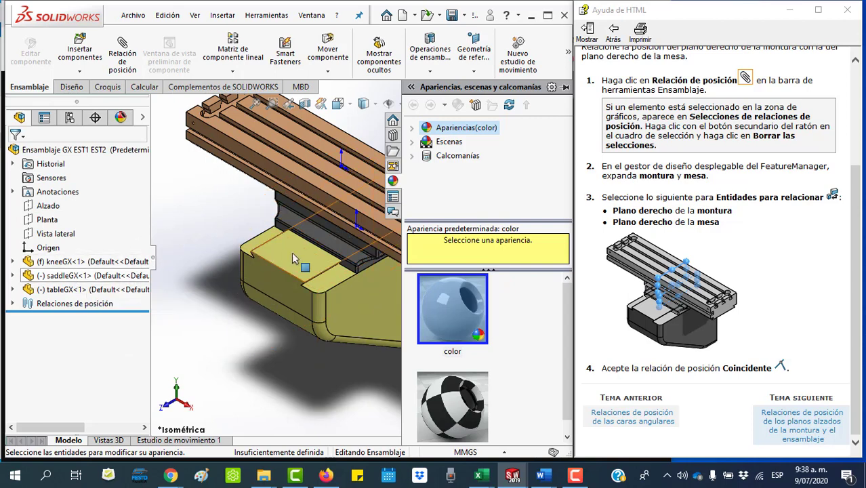
scroll(181, 211, "up", 2)
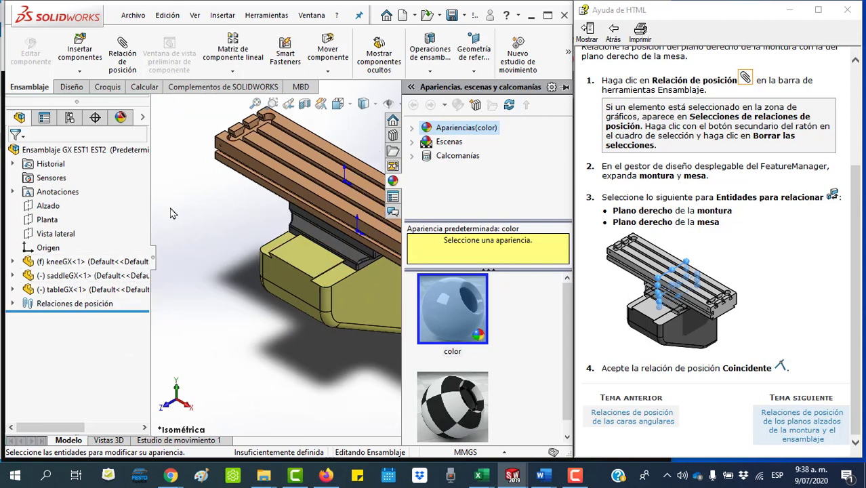
left_click(180, 278)
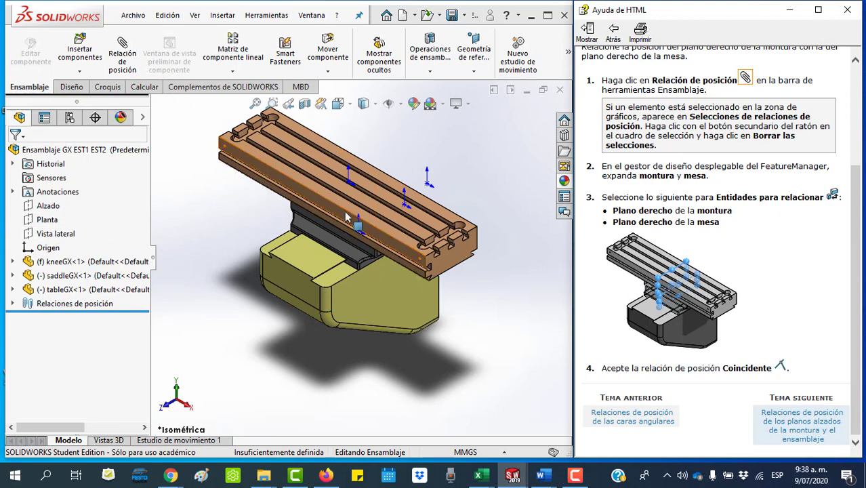
left_click_drag(402, 203, 390, 196)
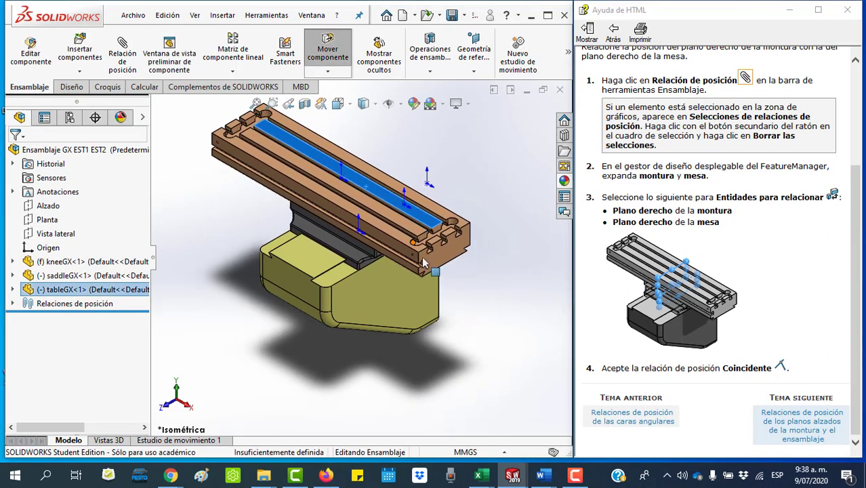
key("Escape")
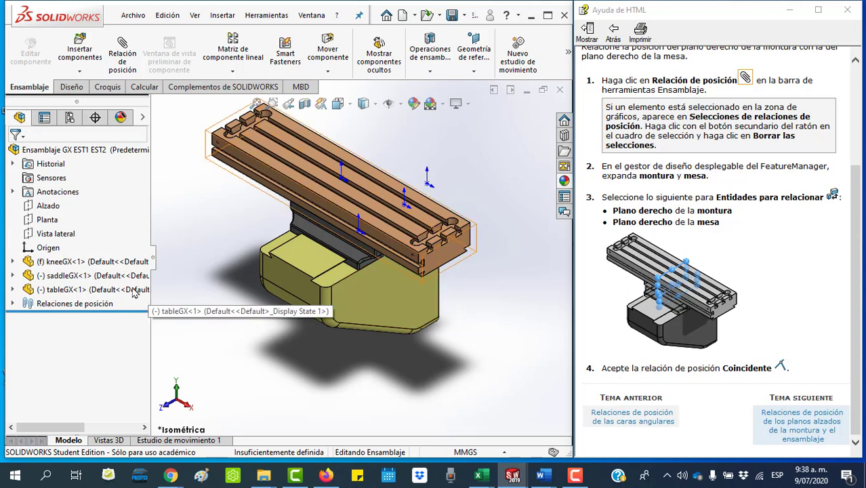
Step: Select the Right Planes of saddleGX and tableGX in the tree and mate them Coincident
left_click(13, 277)
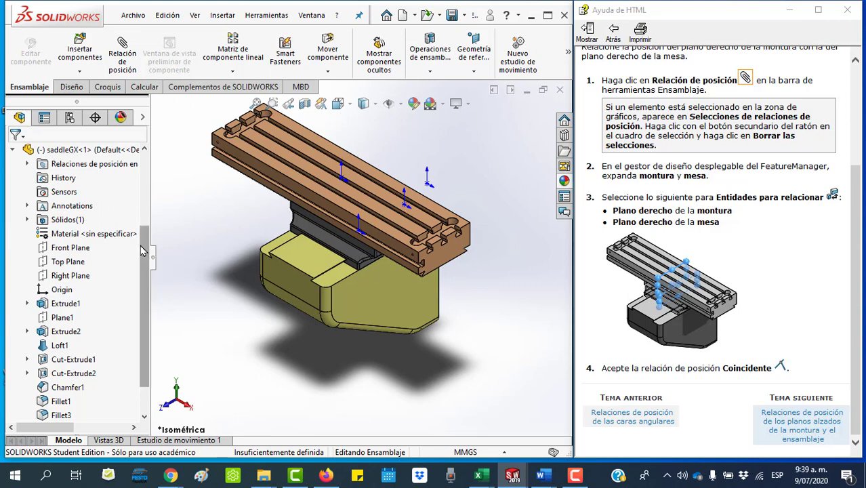
scroll(142, 250, "down", 1)
left_click(12, 401)
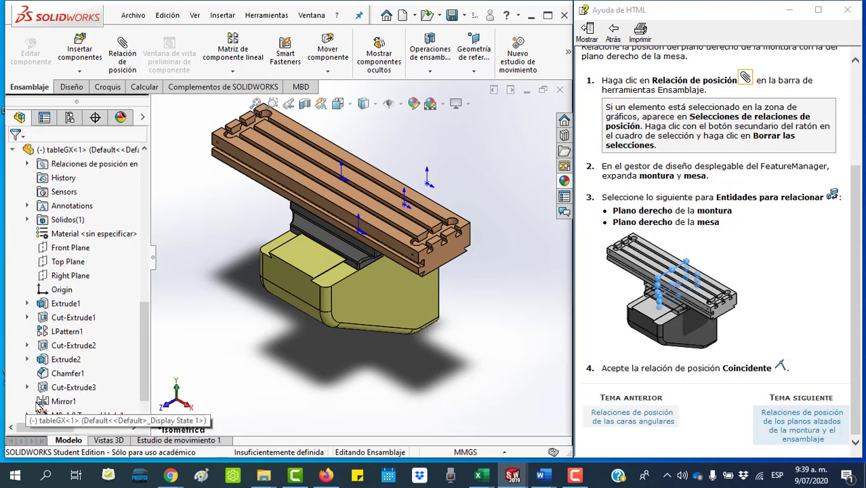
scroll(143, 318, "down", 1)
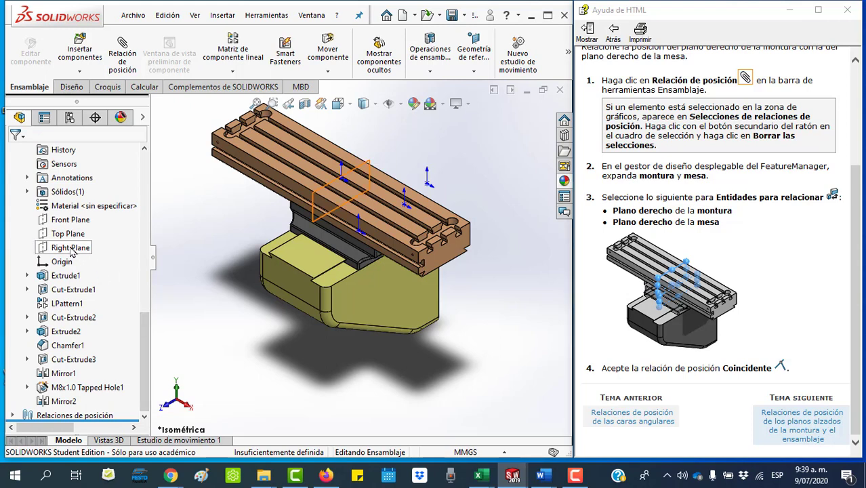
middle_click_drag(185, 253, 183, 252)
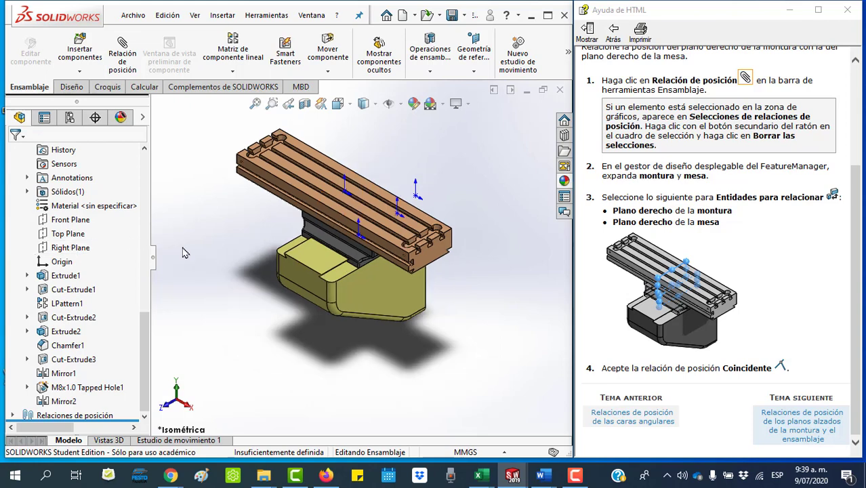
left_click_drag(144, 324, 142, 237)
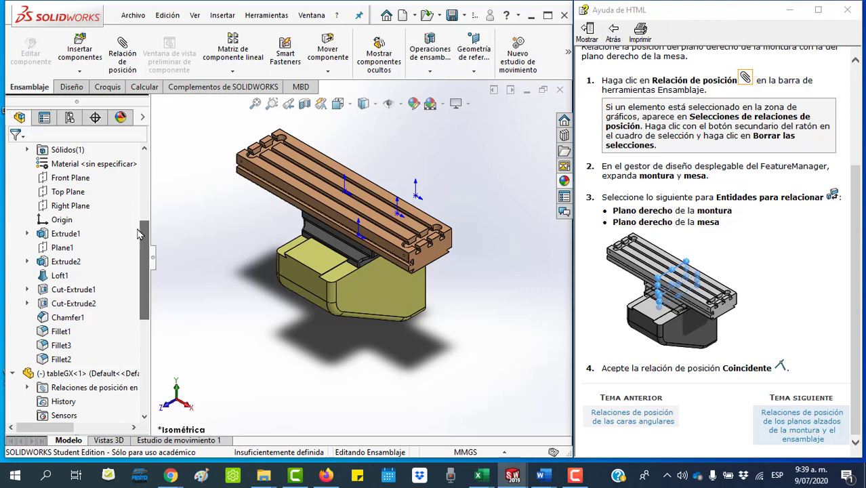
left_click(61, 210)
left_click_drag(142, 246, 142, 303)
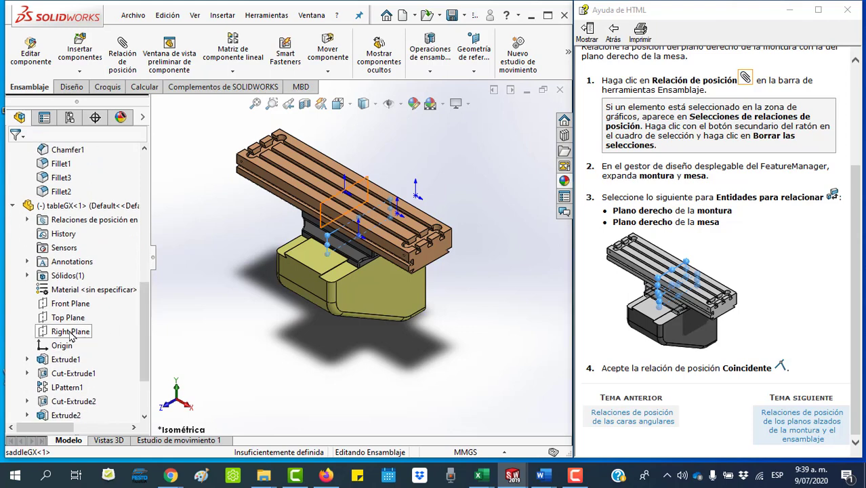
left_click(71, 333)
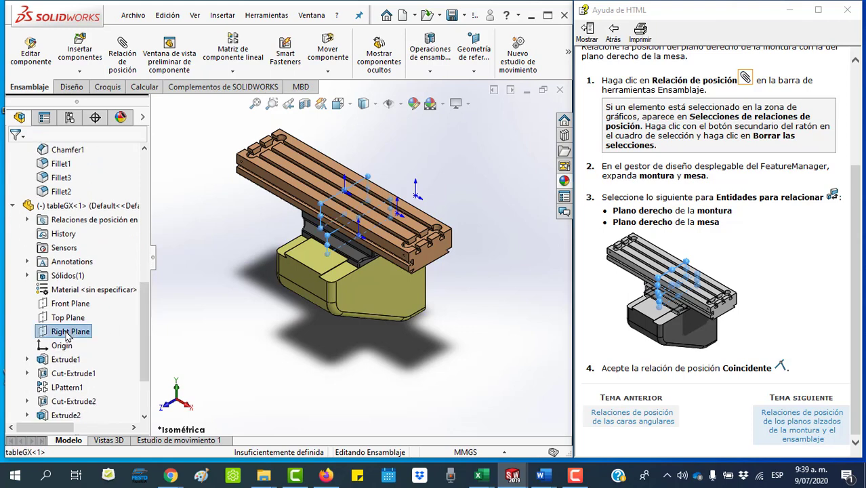
left_click(123, 56)
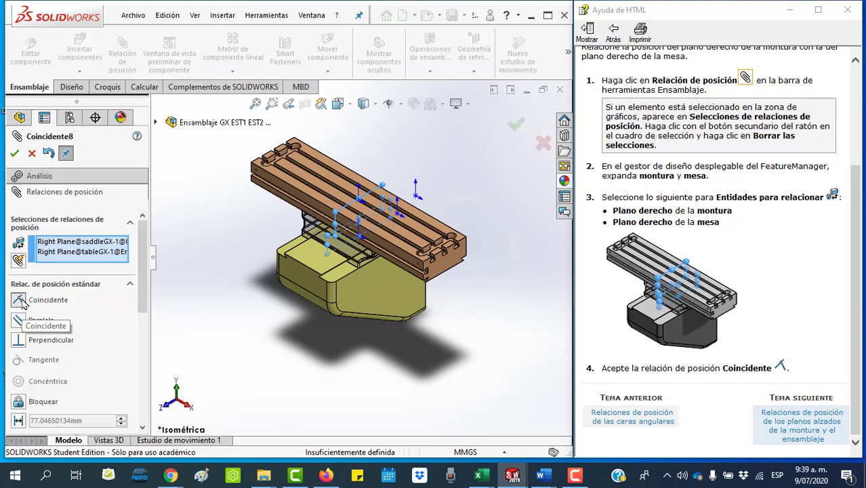
left_click(19, 300)
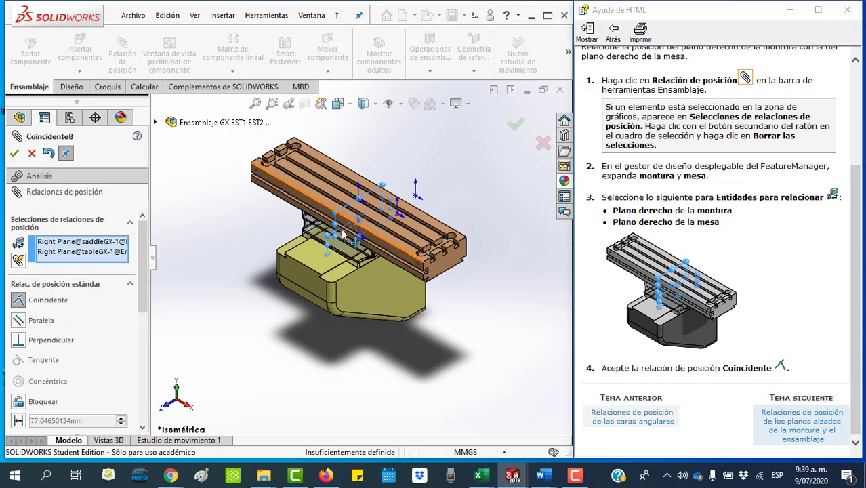
key("Return")
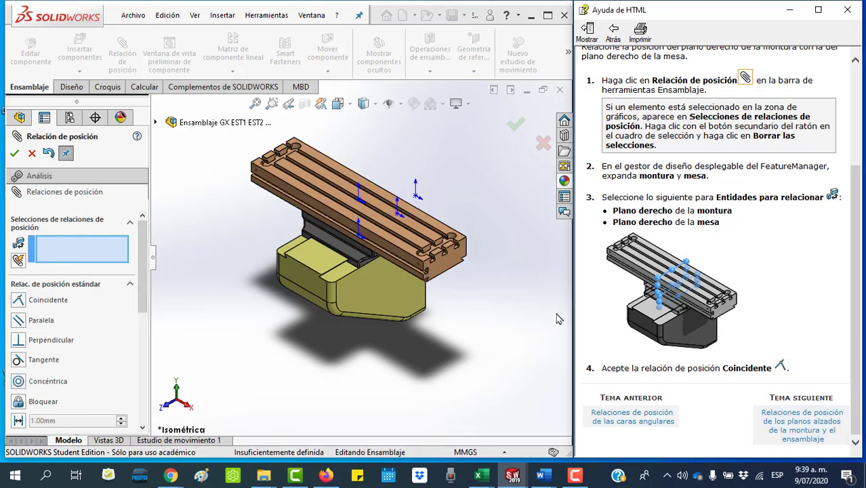
Step: Read the next help topic on the 250 mm front-plane distance mate, then close the mate settings
left_click(807, 427)
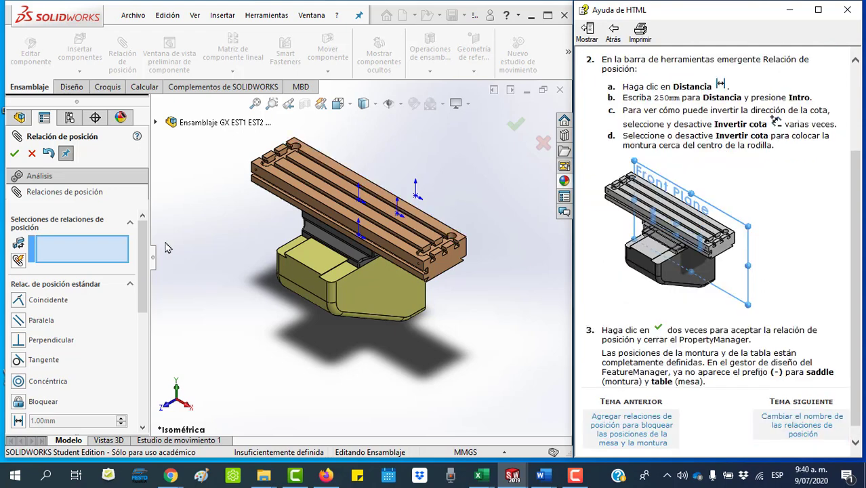
scroll(759, 187, "up", 3)
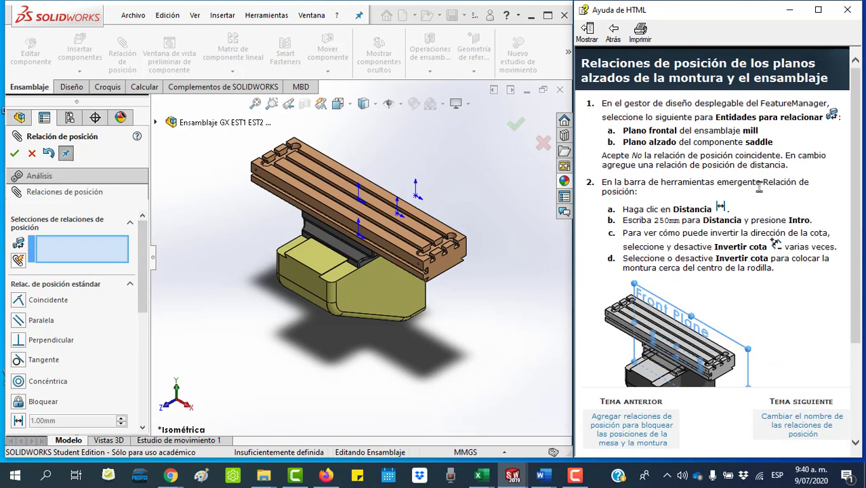
scroll(759, 188, "down", 2)
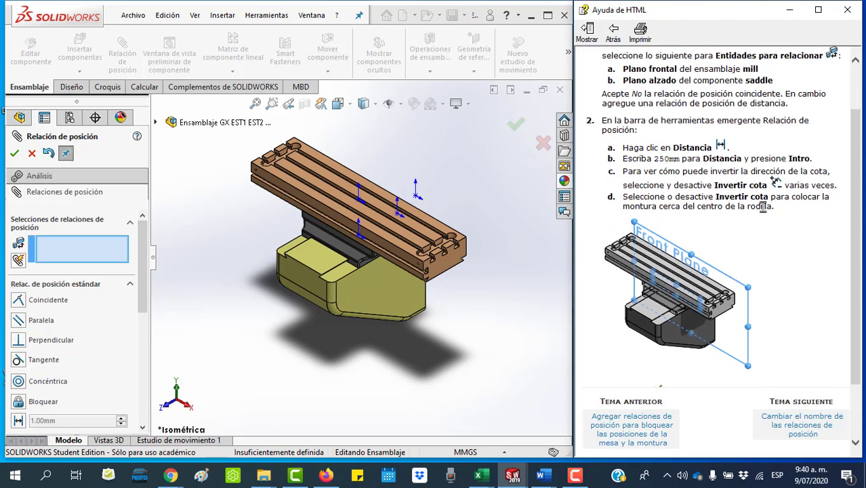
scroll(763, 207, "up", 2)
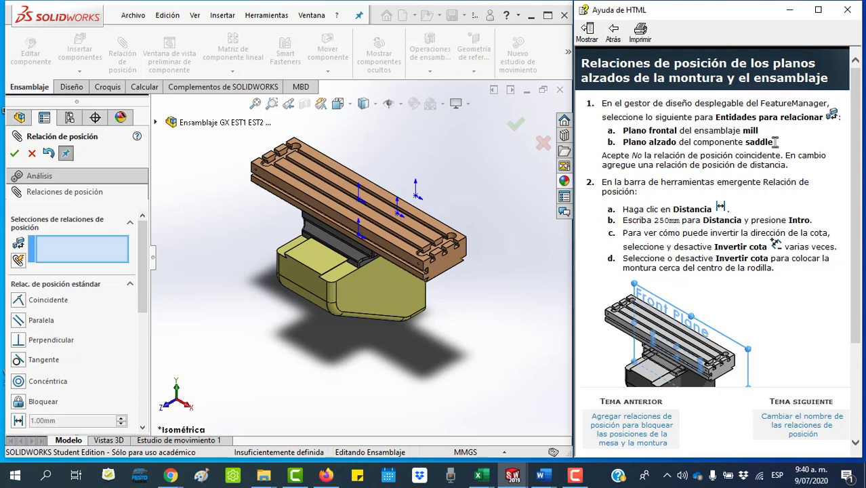
scroll(777, 287, "down", 2)
scroll(755, 202, "up", 2)
scroll(780, 232, "down", 2)
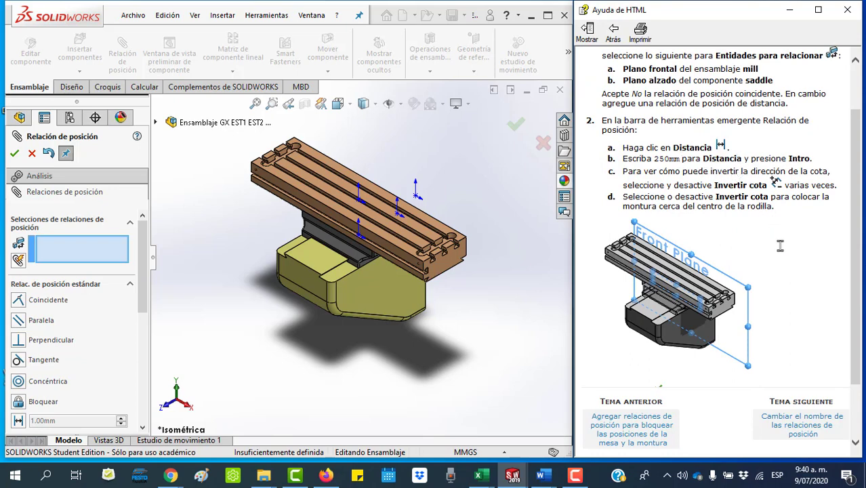
scroll(780, 245, "down", 2)
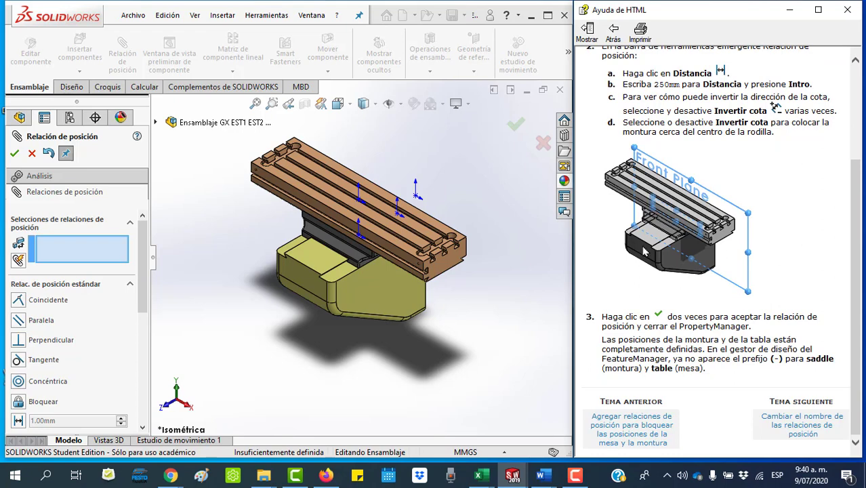
key("Escape")
left_click(332, 231)
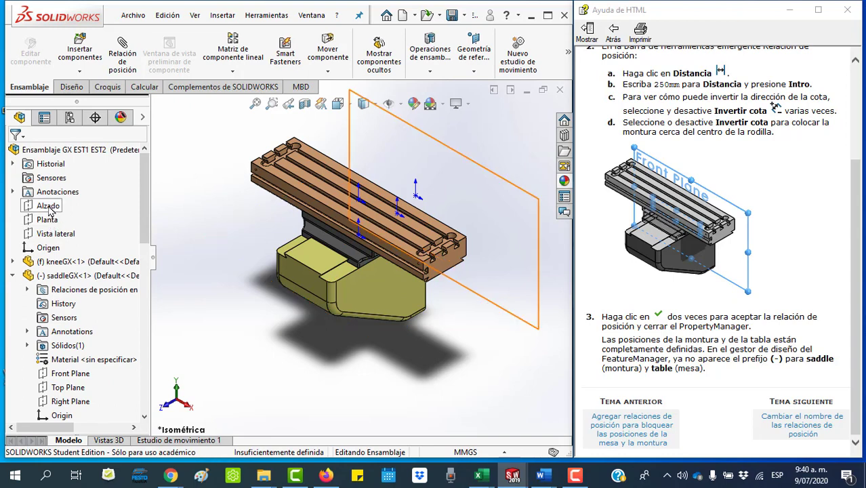
Step: Add a 250 mm Distance mate between the assembly's Alzado plane and the saddle's Front Plane
left_click(47, 207)
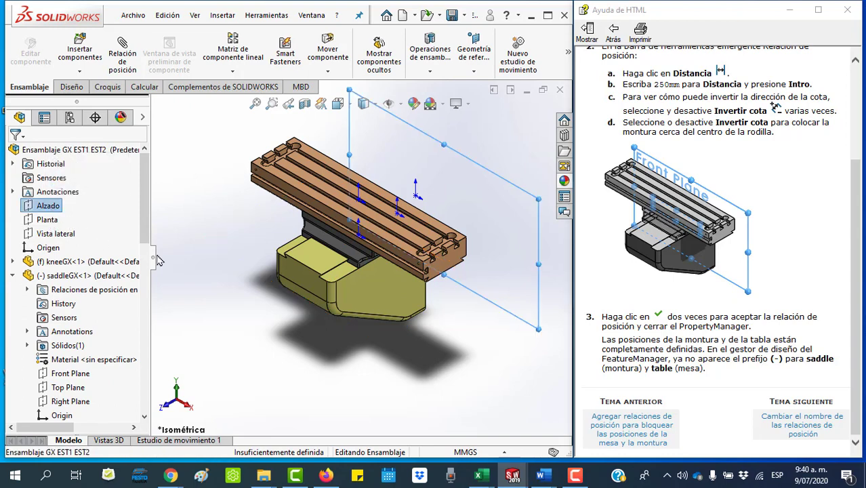
left_click(164, 189)
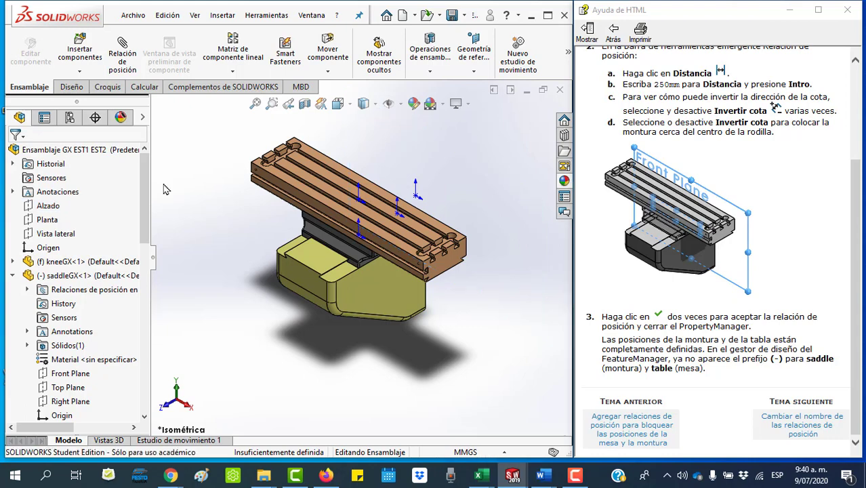
left_click(122, 68)
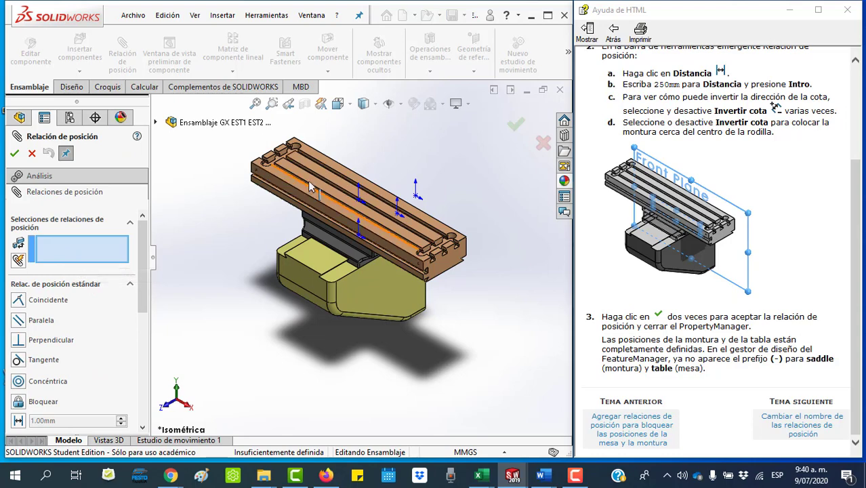
left_click(155, 123)
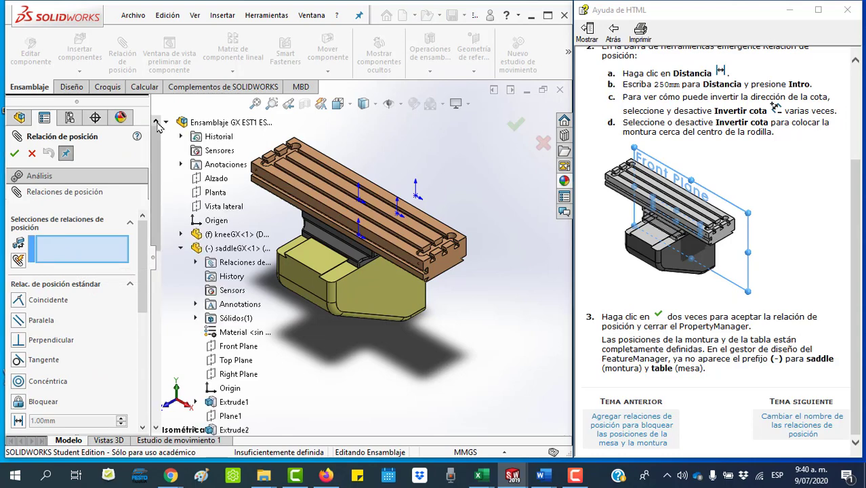
left_click(212, 180)
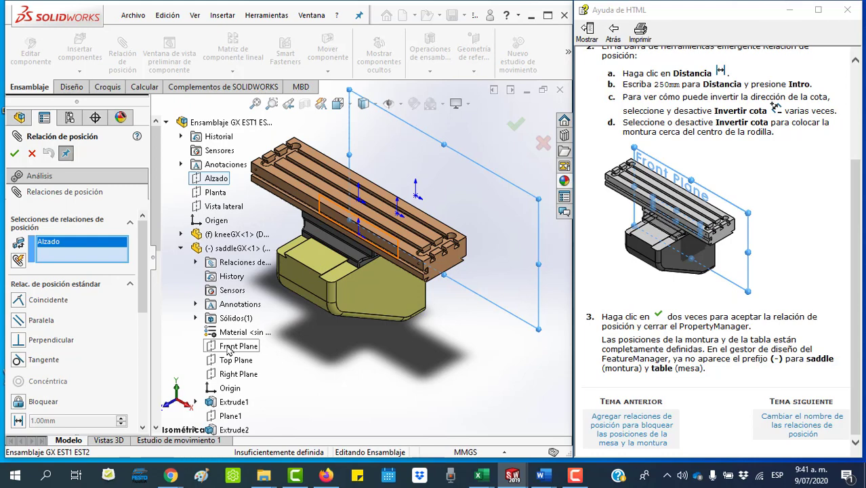
left_click(228, 349)
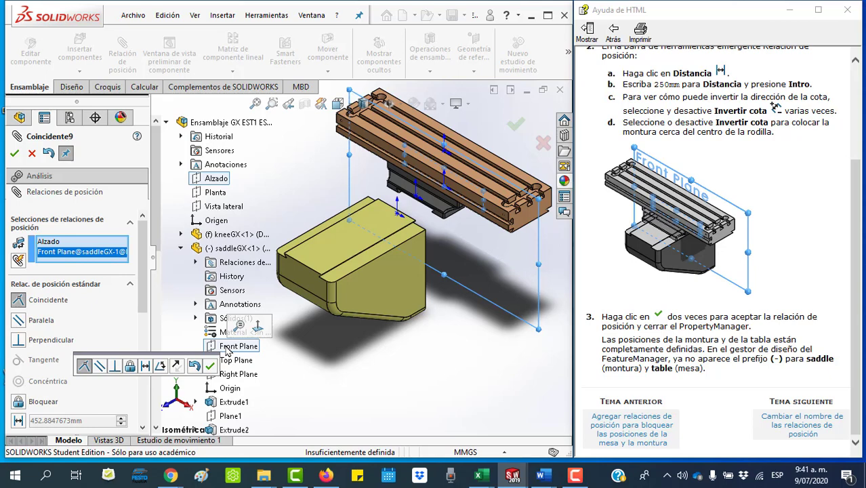
left_click(147, 370)
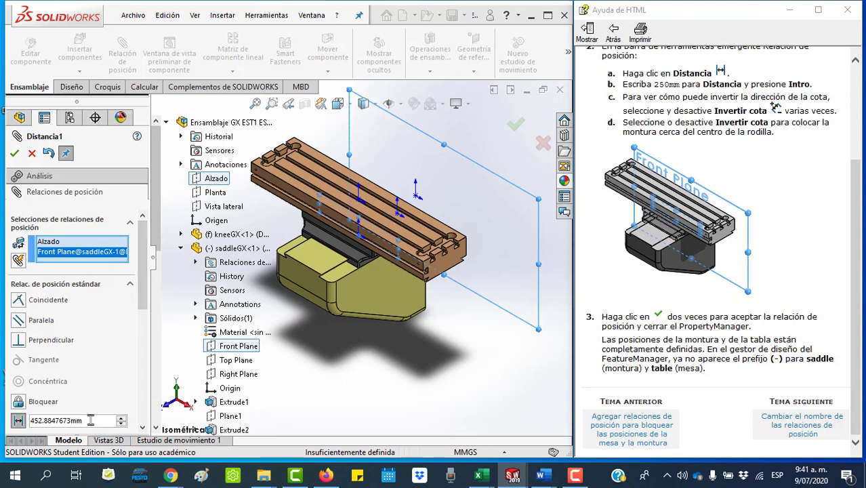
left_click_drag(100, 422, 31, 421)
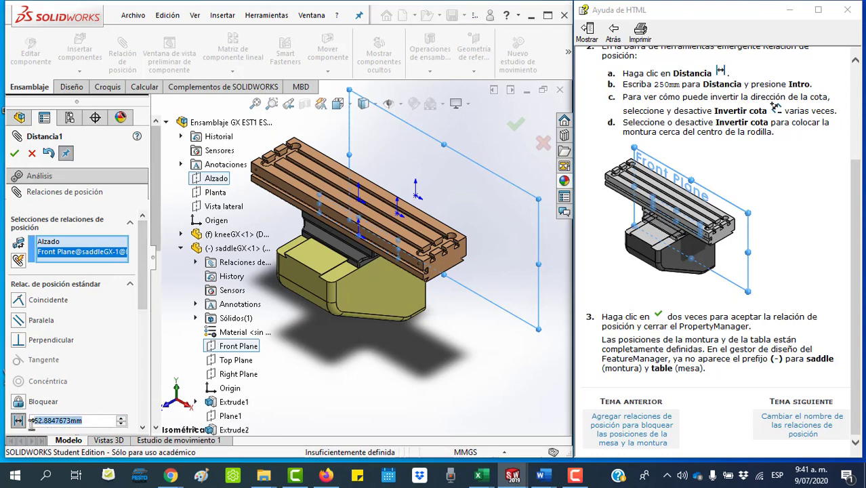
type("250")
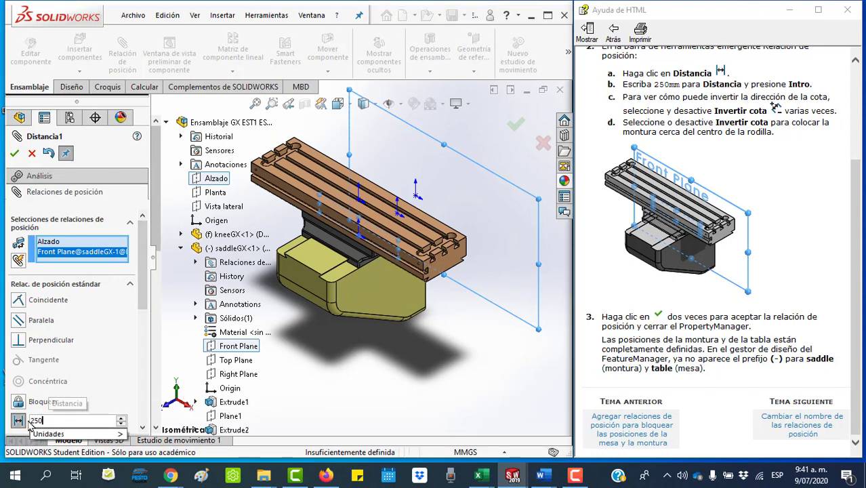
key("Return")
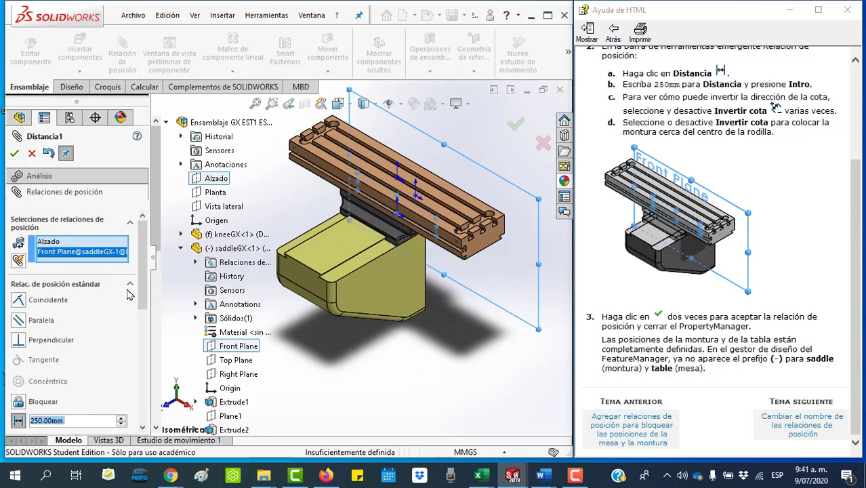
left_click(14, 154)
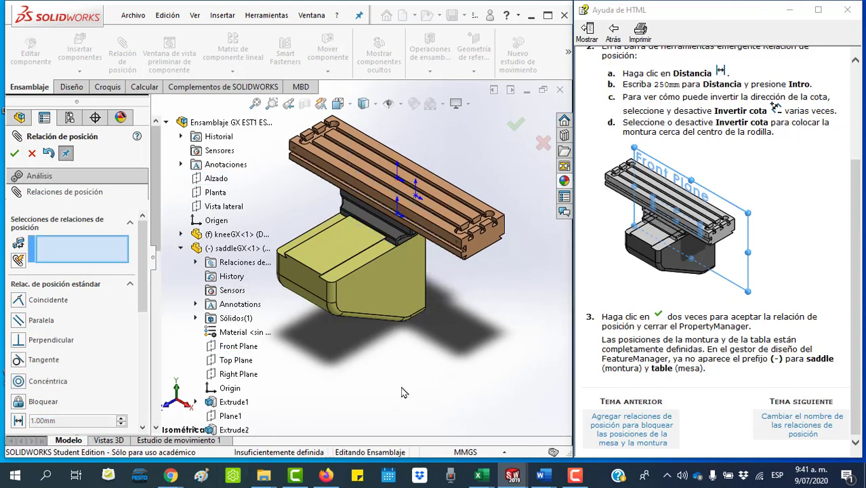
key("space")
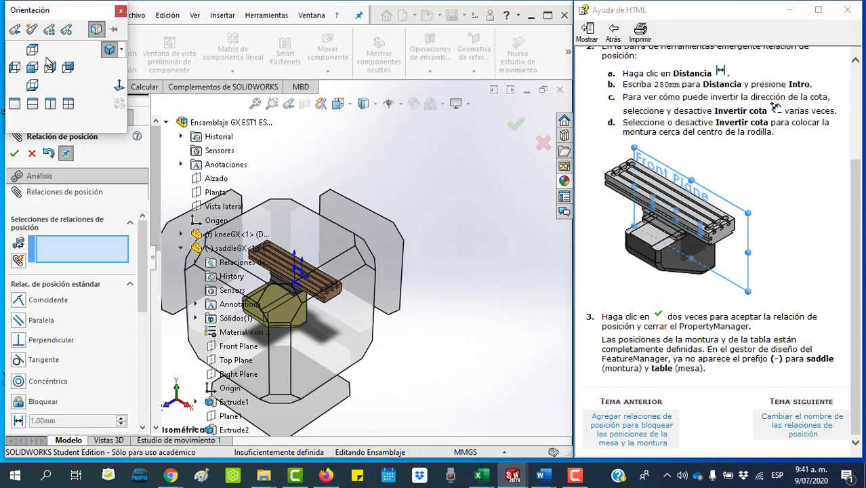
Step: Switch to the top view and close the mate settings
left_click(37, 53)
key("ctrl+5")
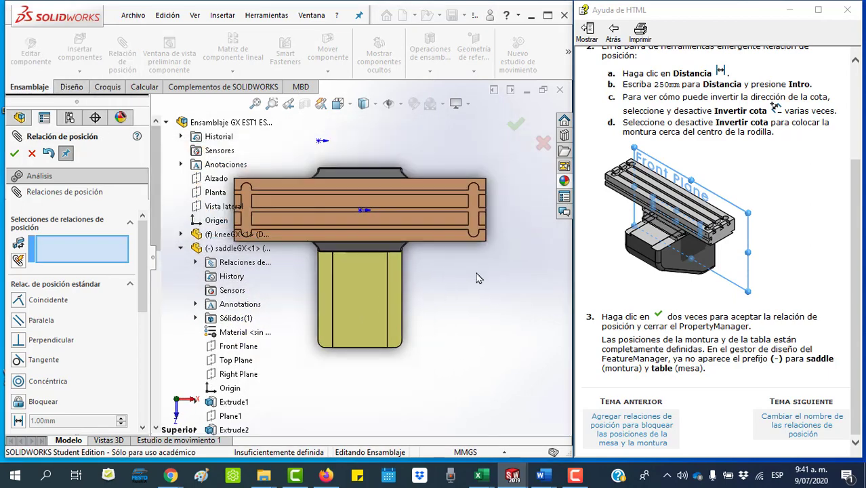
left_click(14, 155)
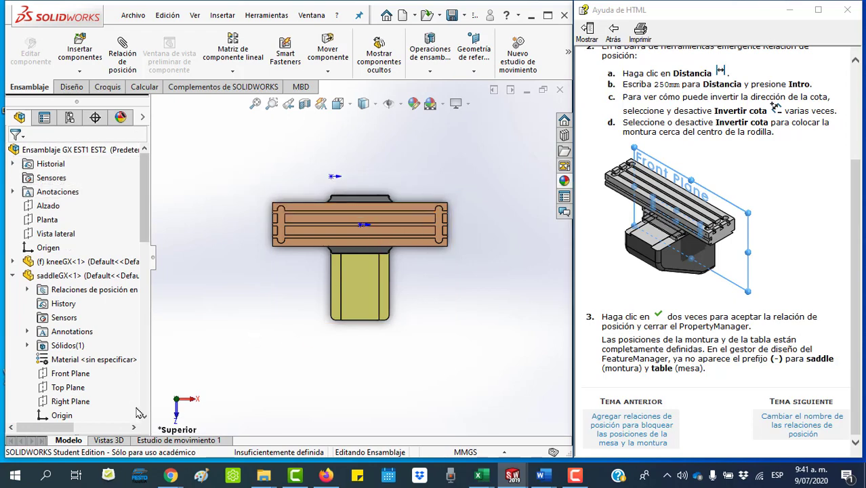
Step: Select the Distancia1 mate and raise its distance from 250 mm to 320 mm
left_click_drag(142, 275, 142, 400)
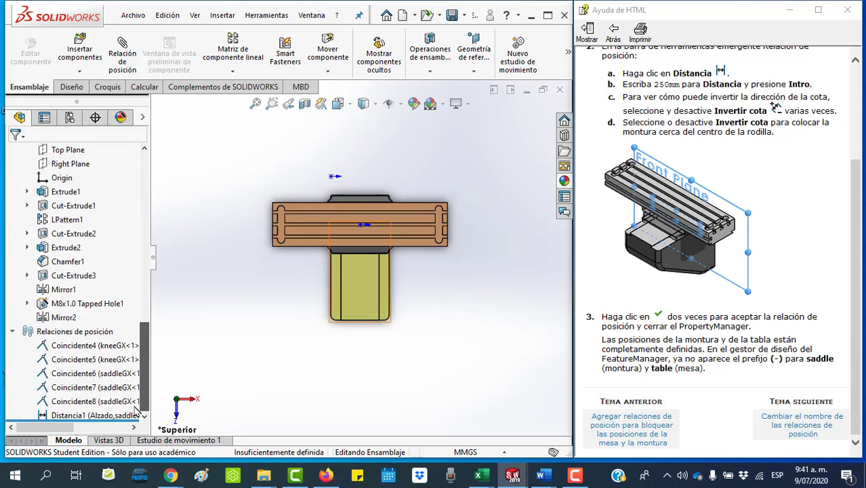
left_click(61, 415)
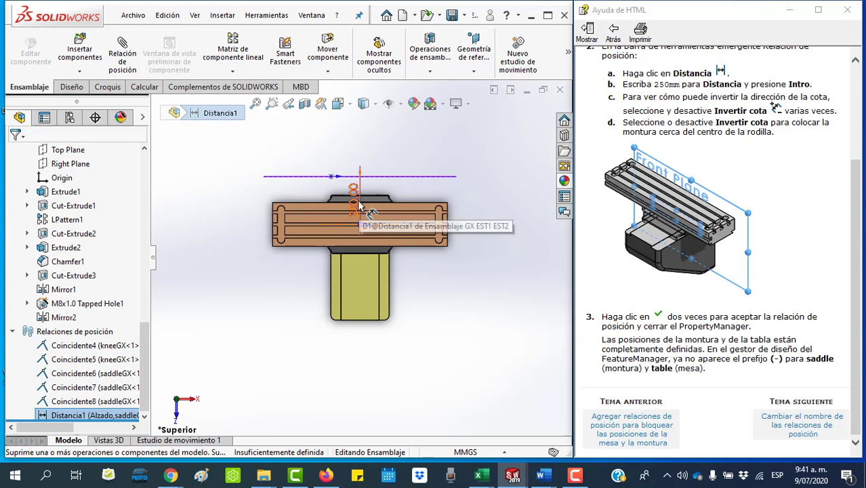
mouse_move(359, 198)
left_mouse_down()
mouse_move(510, 216)
mouse_move(509, 205)
left_mouse_up()
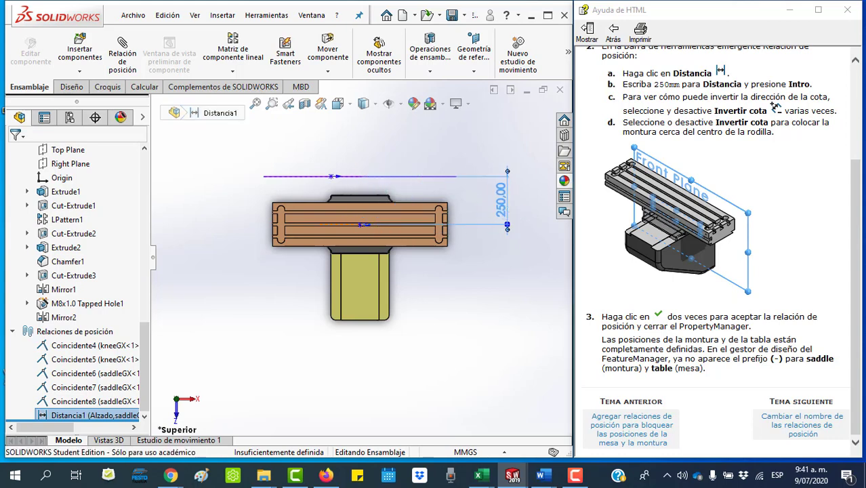
double_click(502, 202)
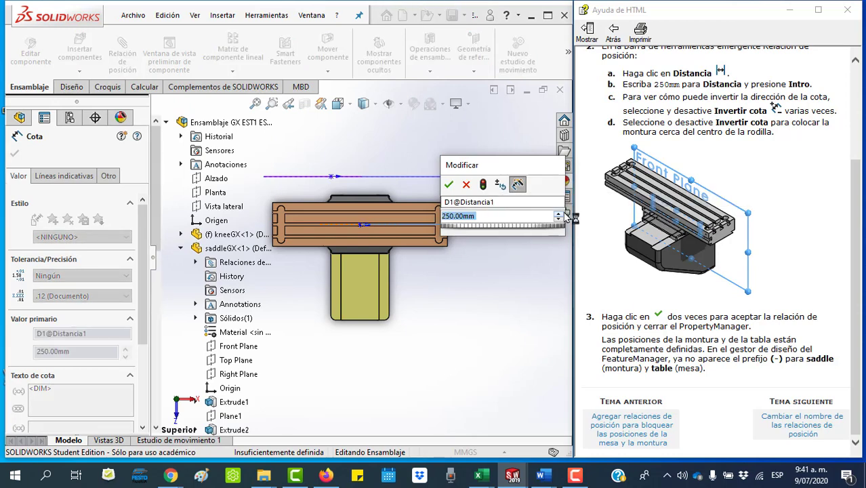
left_click(558, 213)
left_click(559, 214)
left_click(558, 214)
left_click(558, 214)
left_click(559, 213)
left_click(559, 213)
left_click(558, 213)
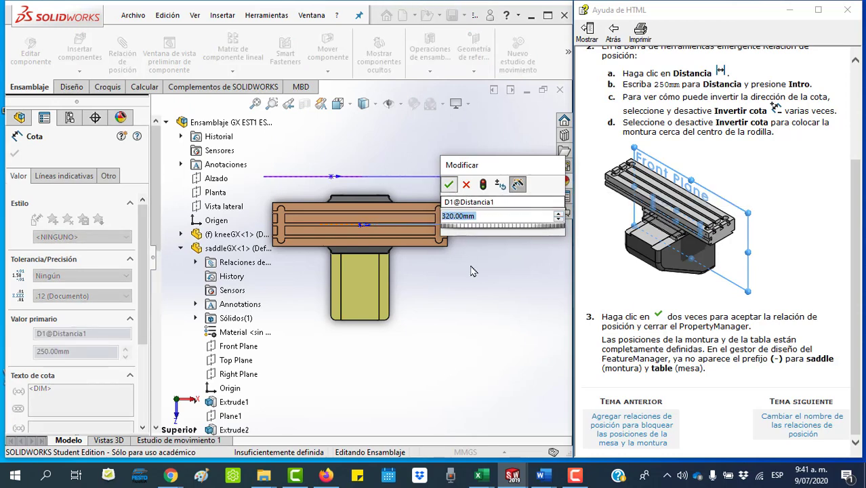
key("Return")
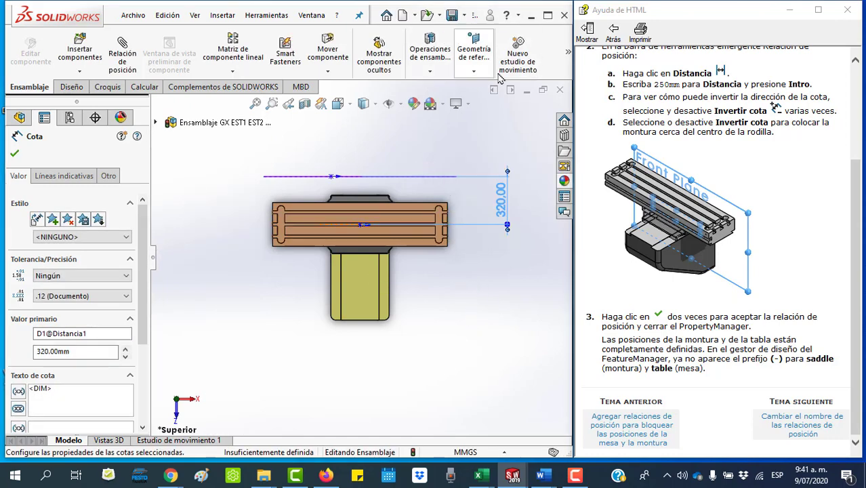
Step: Finish the dimension edit, rebuild the assembly, and resize the help window beside SOLIDWORKS
left_click(14, 155)
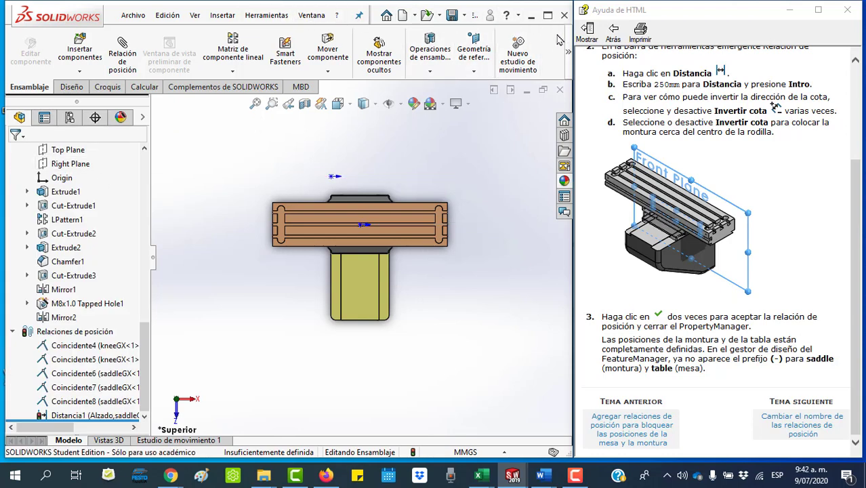
left_click_drag(574, 38, 599, 34)
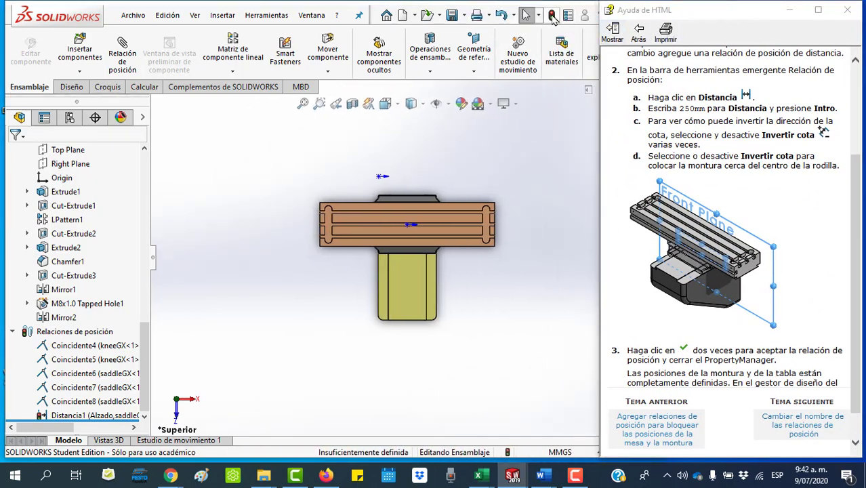
left_click(553, 15)
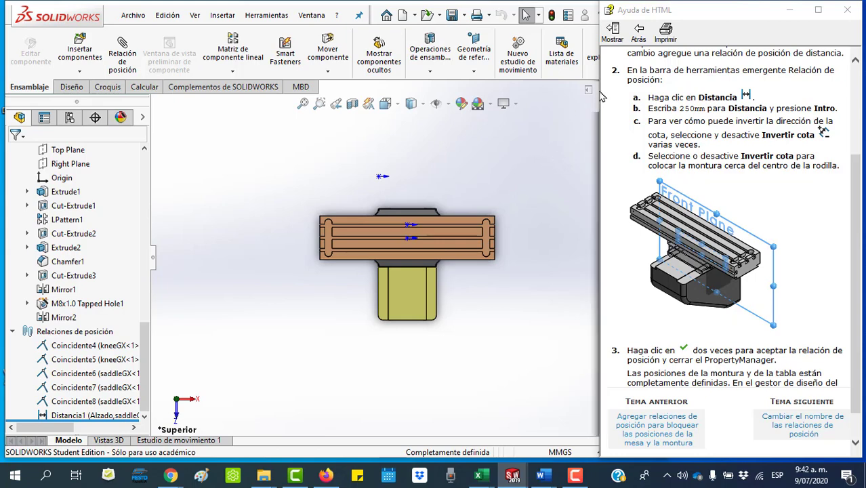
left_click_drag(597, 95, 672, 103)
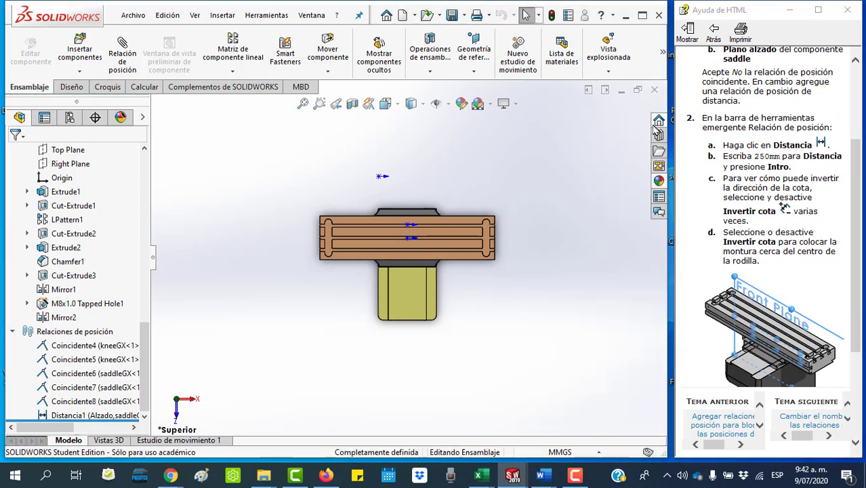
left_click_drag(668, 106, 597, 105)
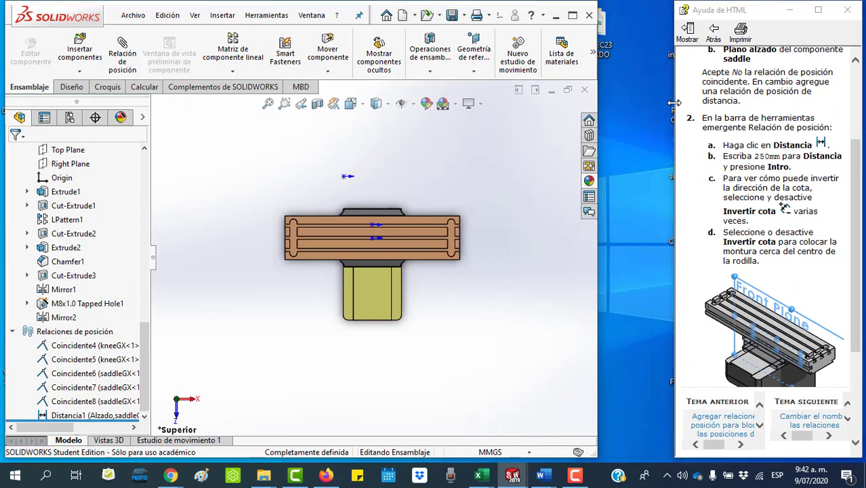
left_click_drag(674, 102, 597, 107)
Step: In isometric view, select the saddle and table faces to confirm the assembly is fully defined
left_click(458, 165)
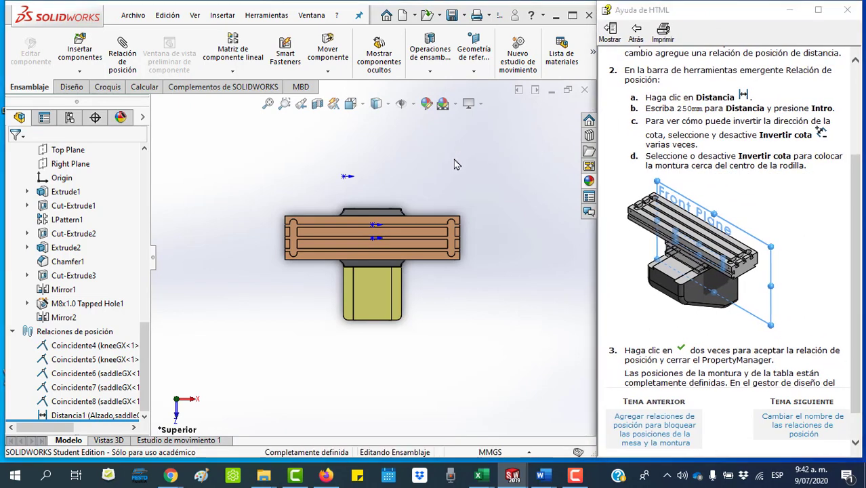
key("space")
left_click(109, 50)
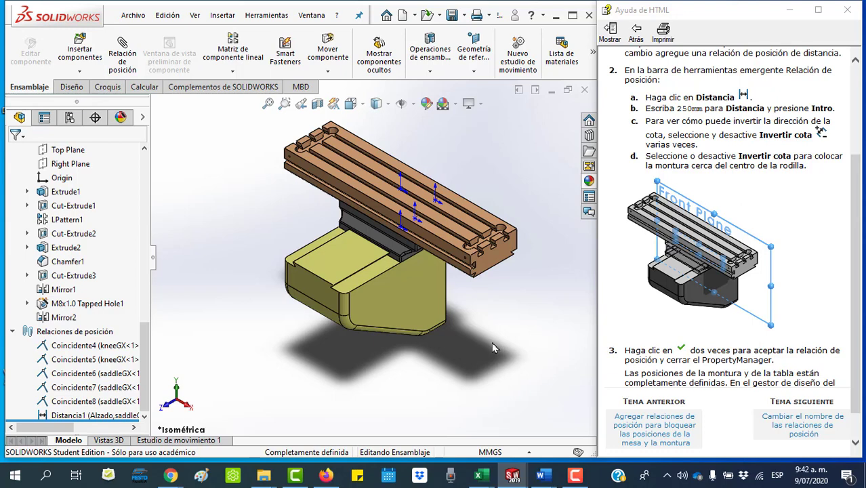
left_click(376, 247)
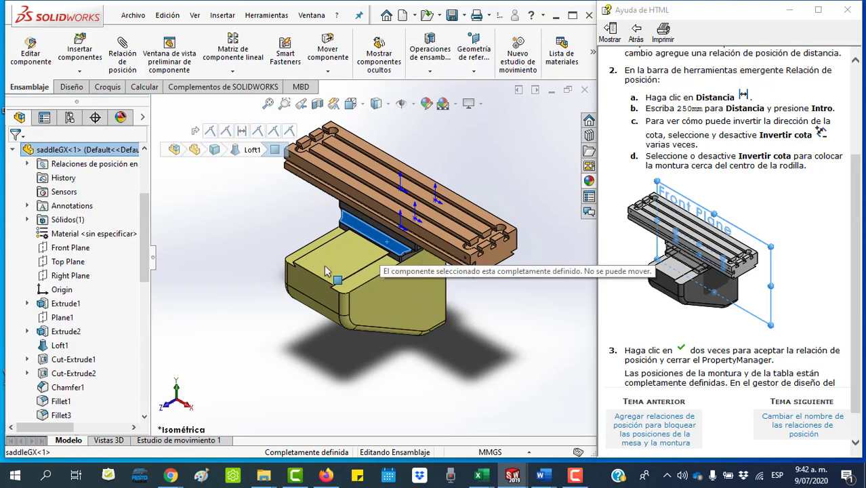
left_click(360, 170)
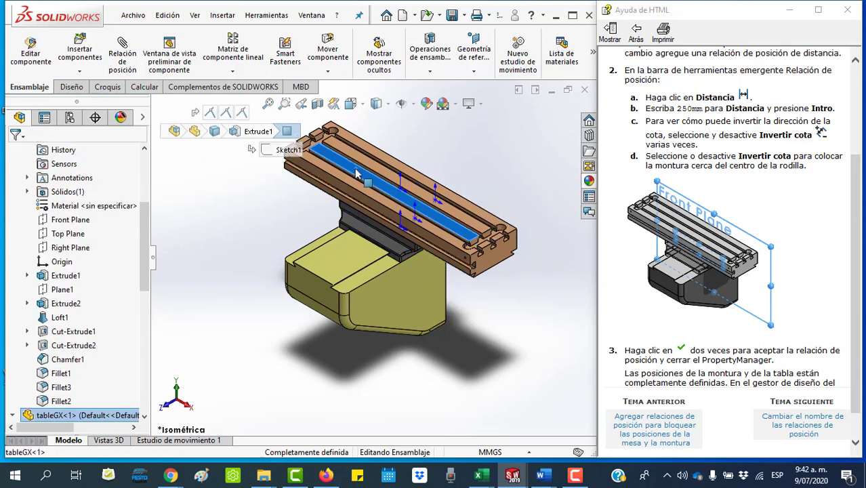
left_click(439, 150)
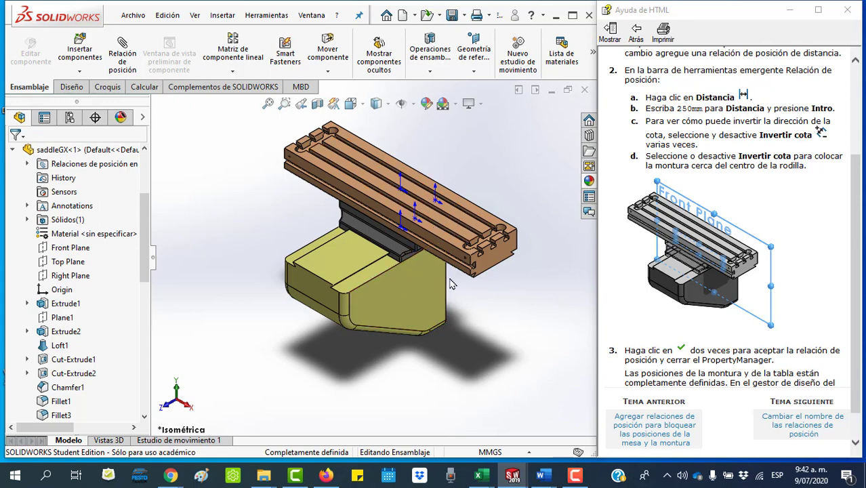
left_click(347, 184)
left_click(350, 230)
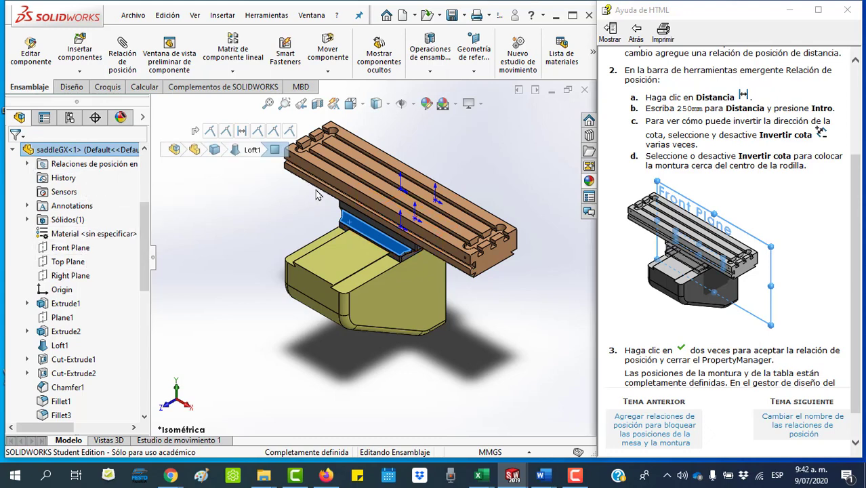
left_click(437, 200)
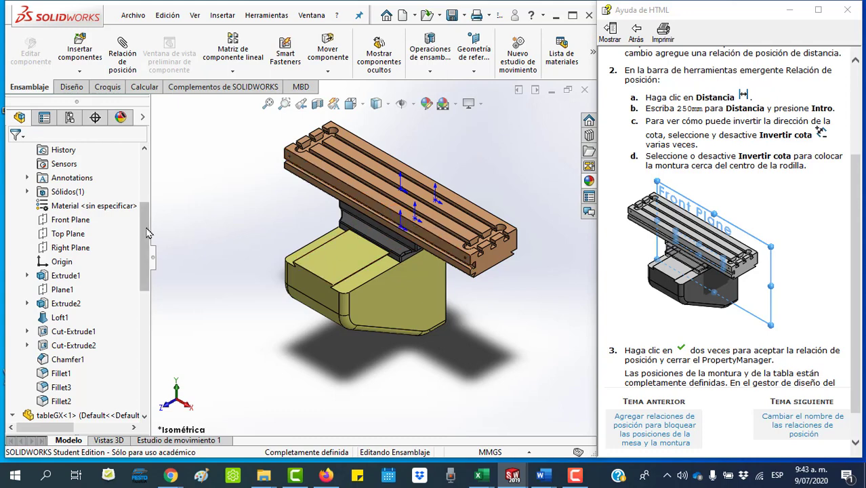
left_click_drag(146, 229, 145, 398)
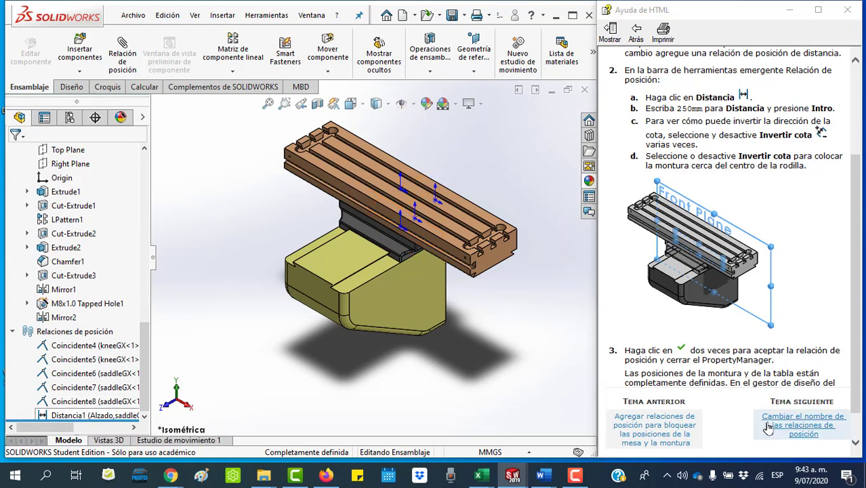
Step: Open the help topic on renaming mates and start renaming Coincidente8, widening the feature tree
left_click(812, 427)
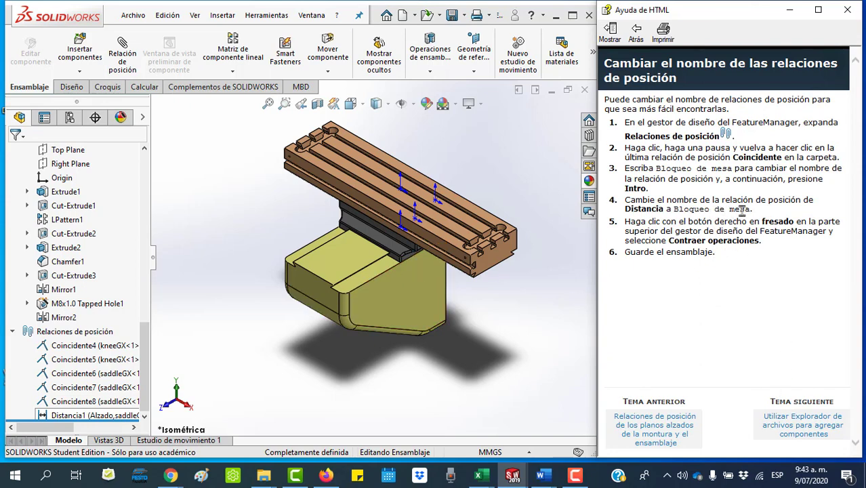
left_click(76, 402)
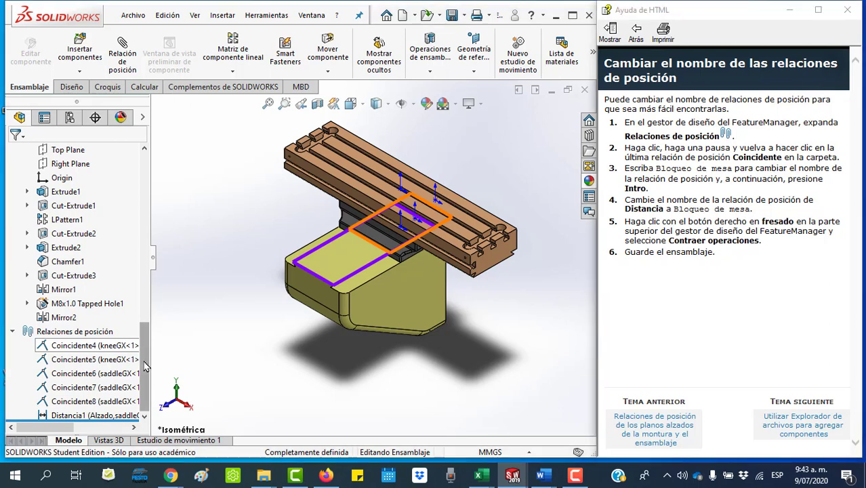
right_click(76, 401)
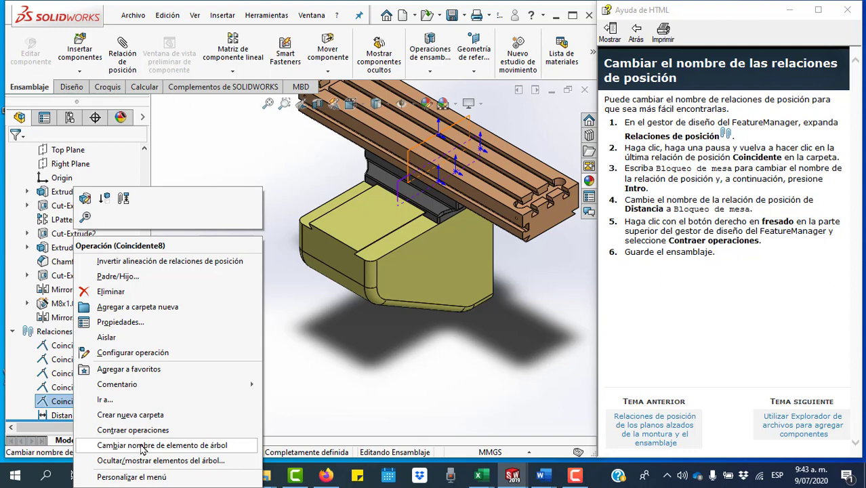
left_click(141, 446)
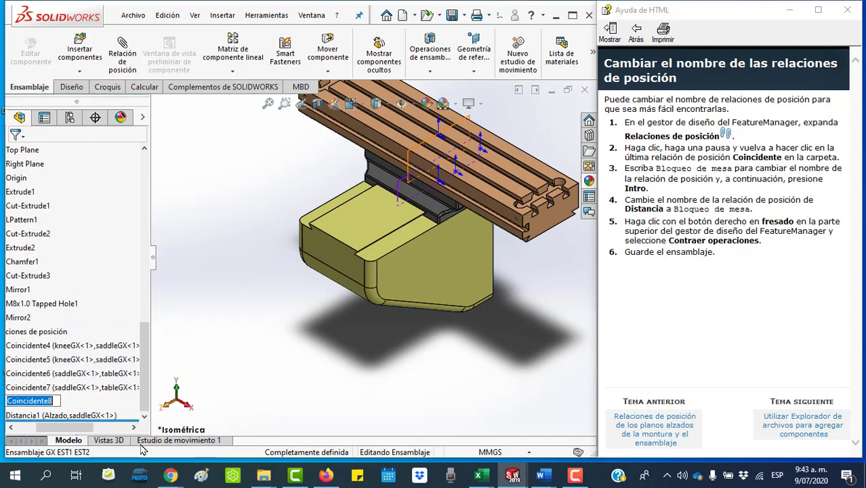
left_click(60, 401)
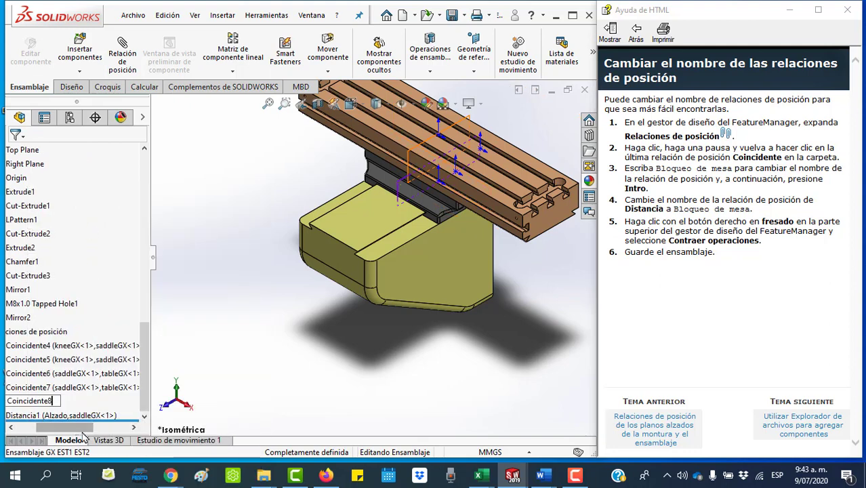
left_click_drag(63, 428, 43, 428)
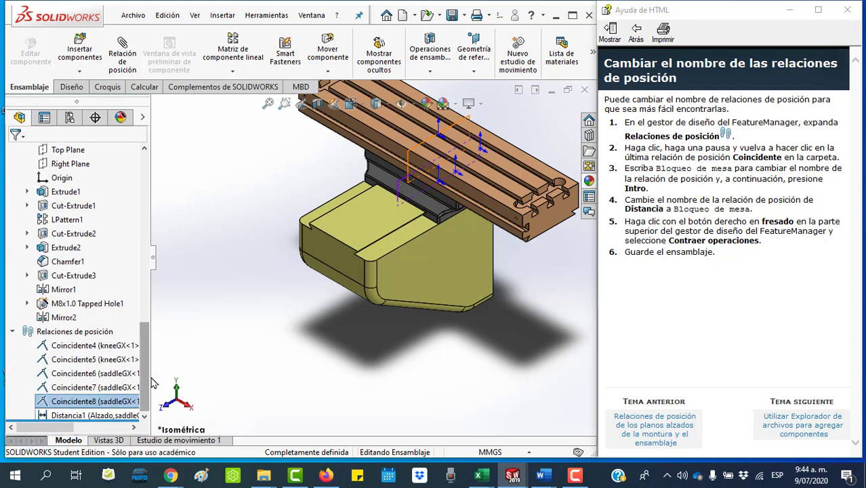
left_click_drag(151, 366, 261, 370)
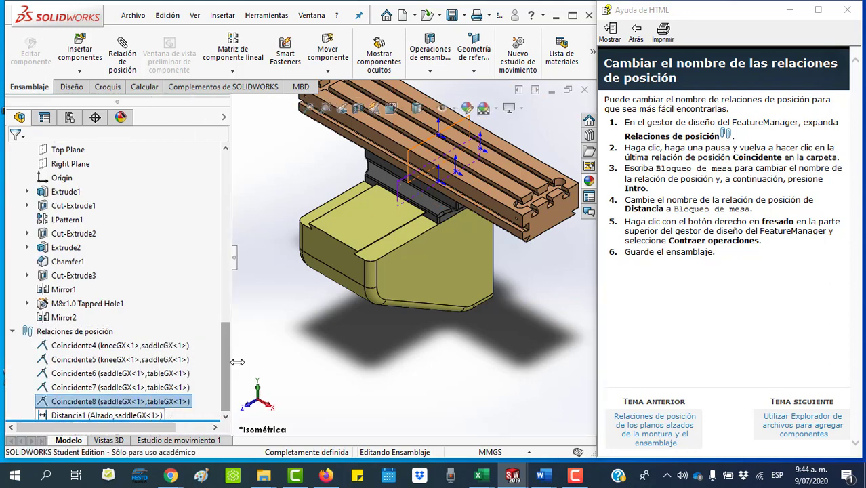
Step: Give the Coincidente8 mate the new name 'BLOQUEO MESA' and narrow the tree again
left_click(122, 402)
left_click(121, 403)
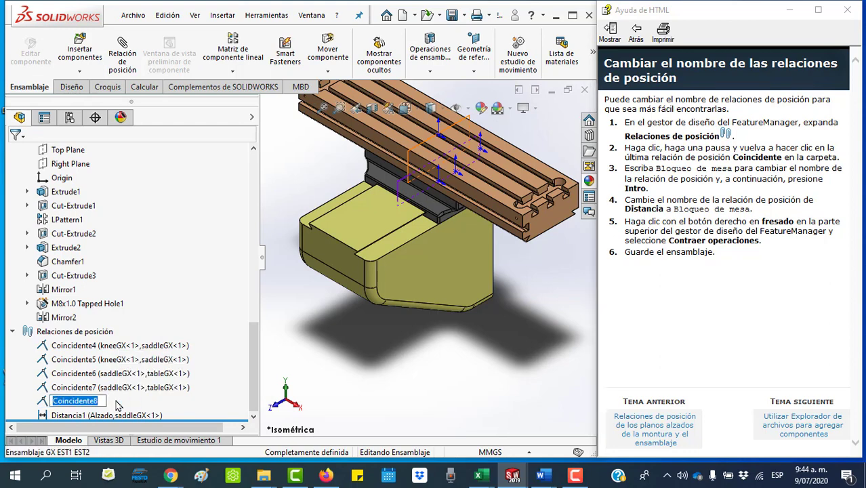
type("B")
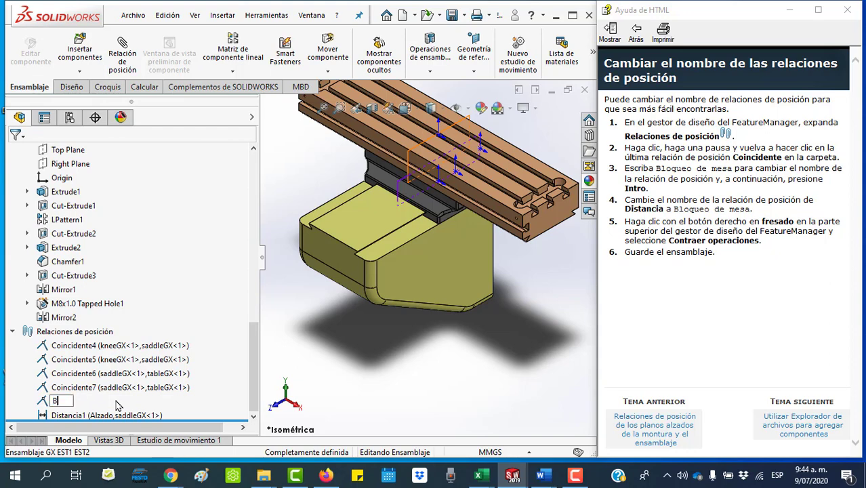
type("LOQUEO ME")
type("S")
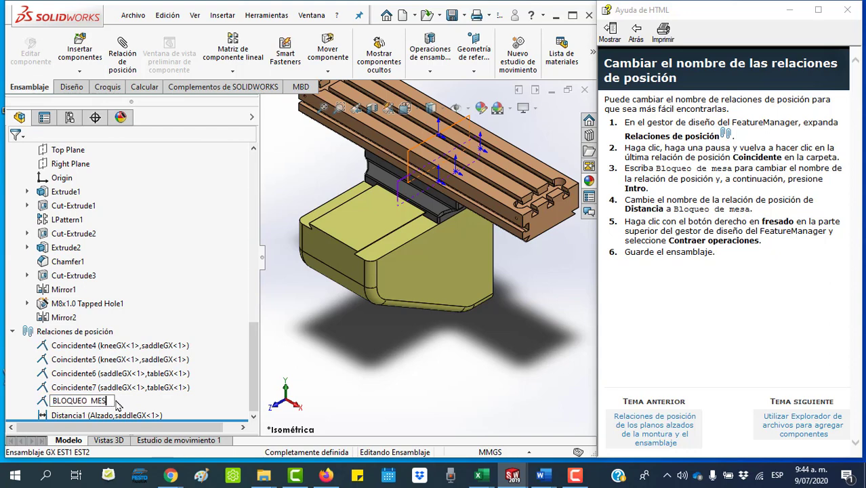
type("A")
key("Return")
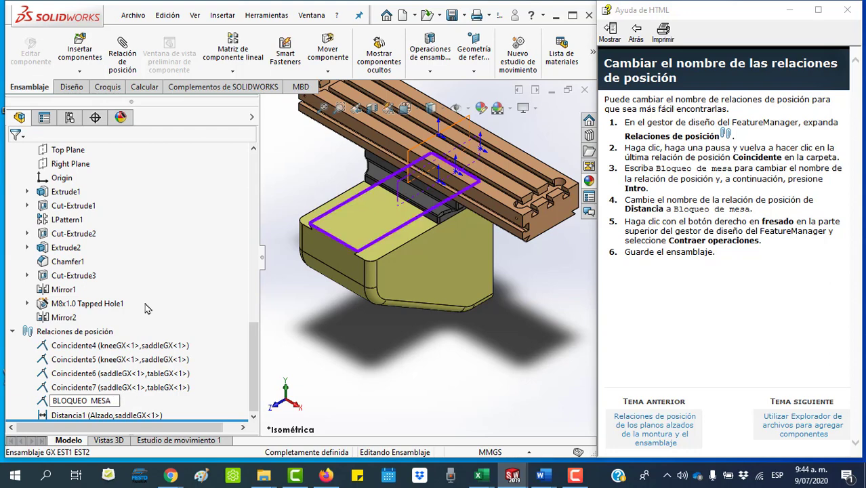
left_click(303, 346)
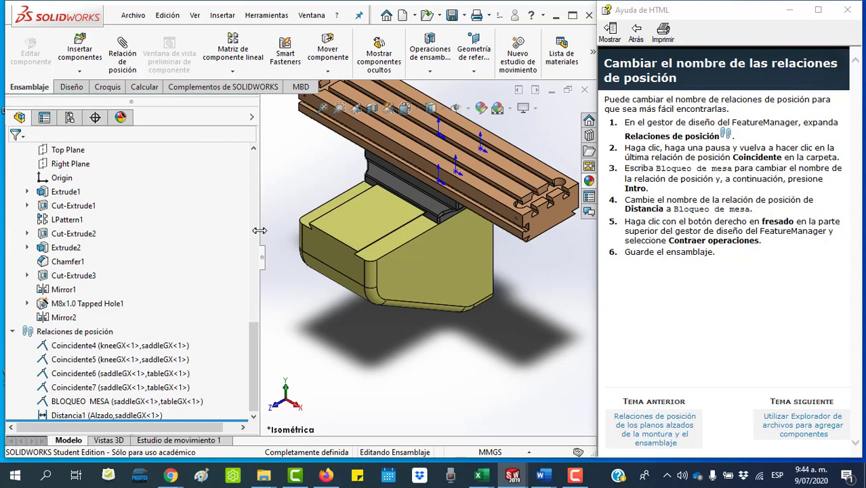
left_click_drag(260, 231, 185, 231)
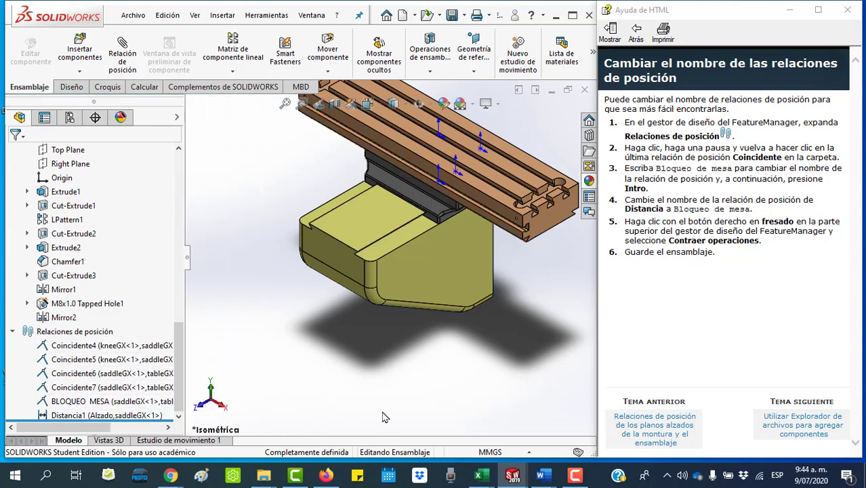
Step: Insert the headGX part from file and place it beside the table
left_click(652, 330)
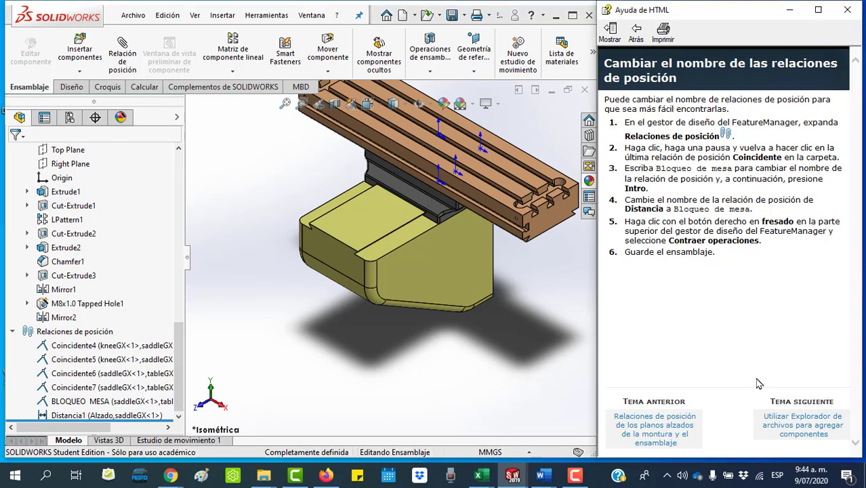
left_click(810, 432)
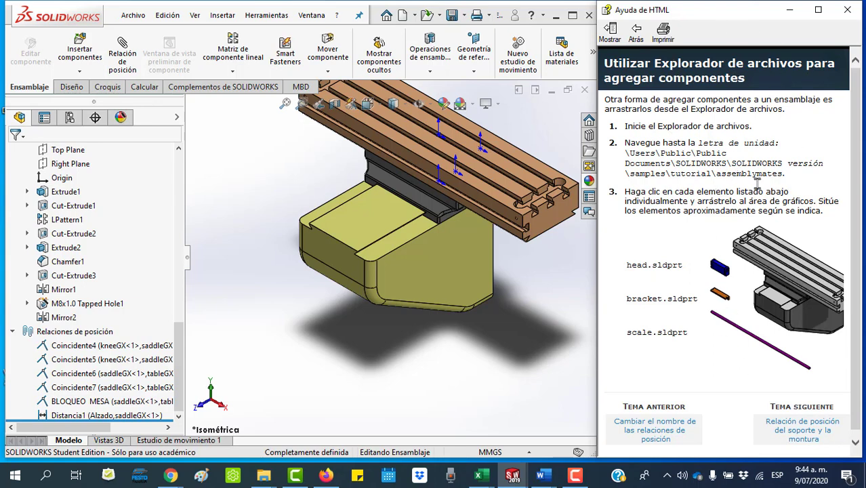
key("f")
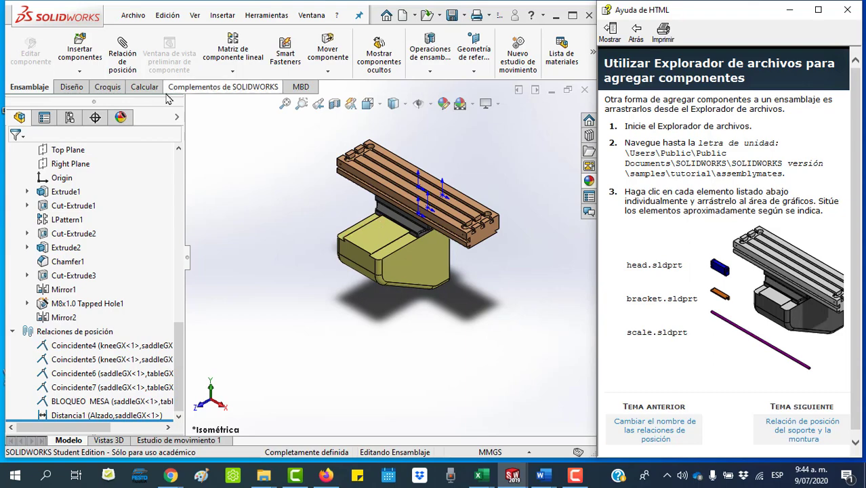
left_click(87, 55)
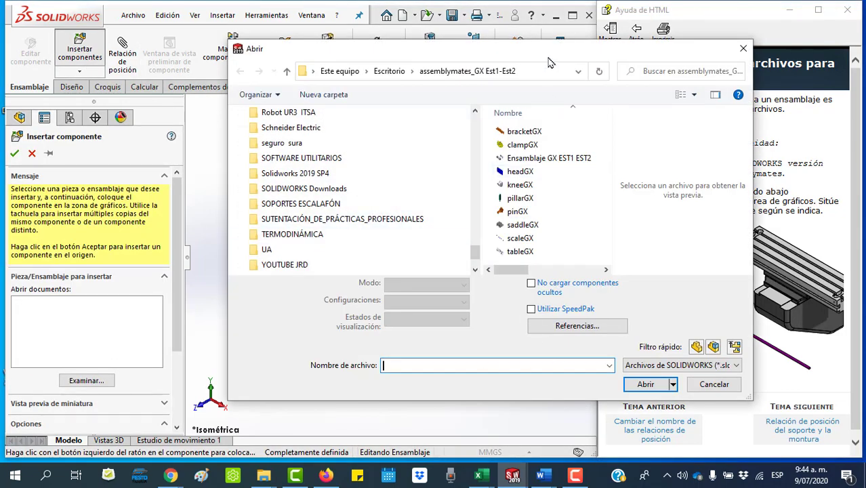
left_click_drag(553, 61, 395, 65)
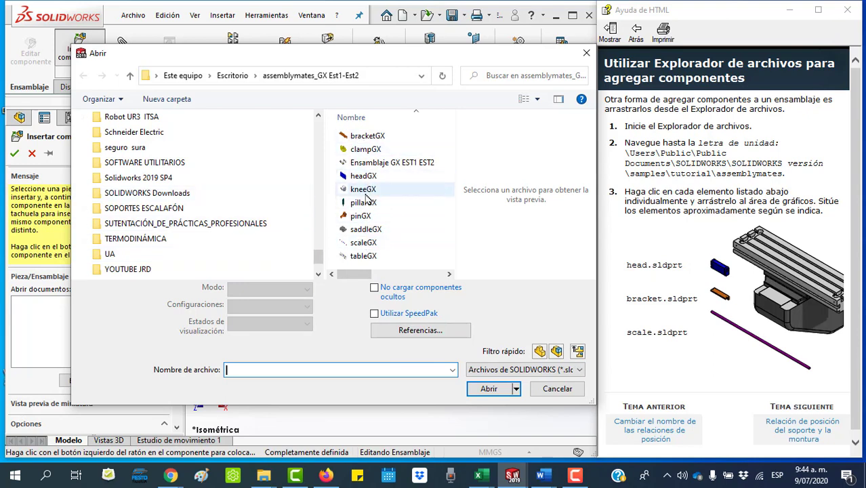
double_click(363, 175)
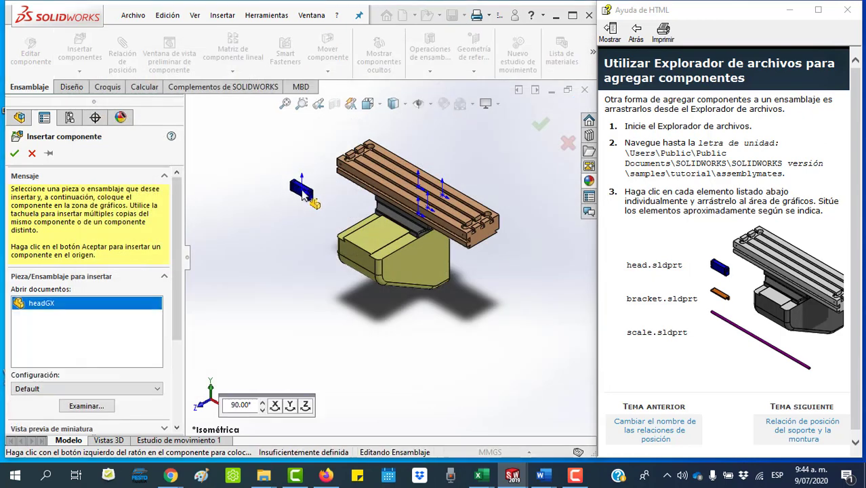
left_click(276, 202)
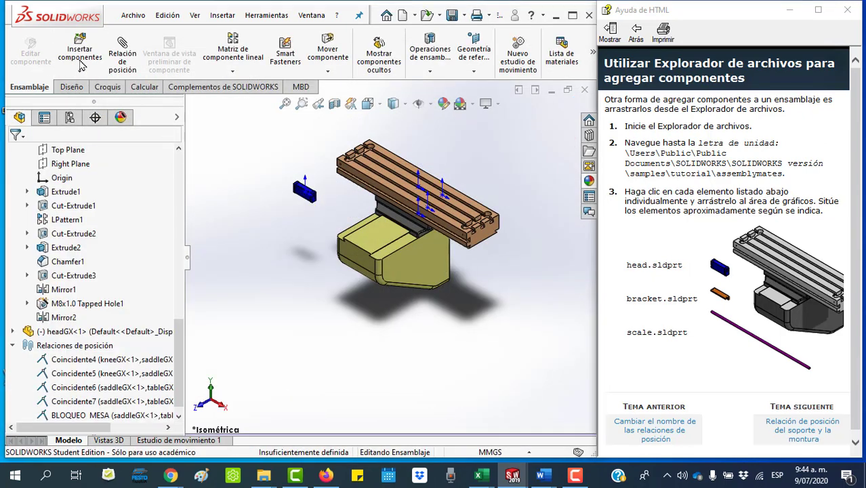
Step: Insert the bracketGX and scaleGX parts and place them next to the head
left_click(81, 53)
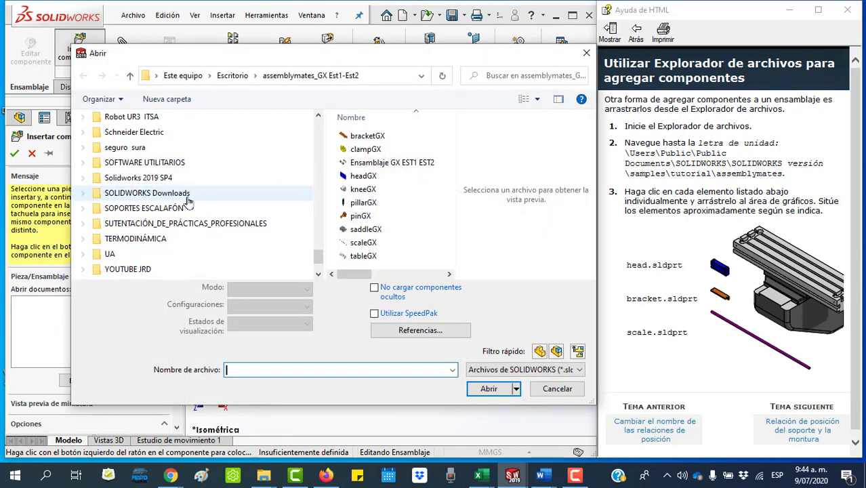
double_click(361, 136)
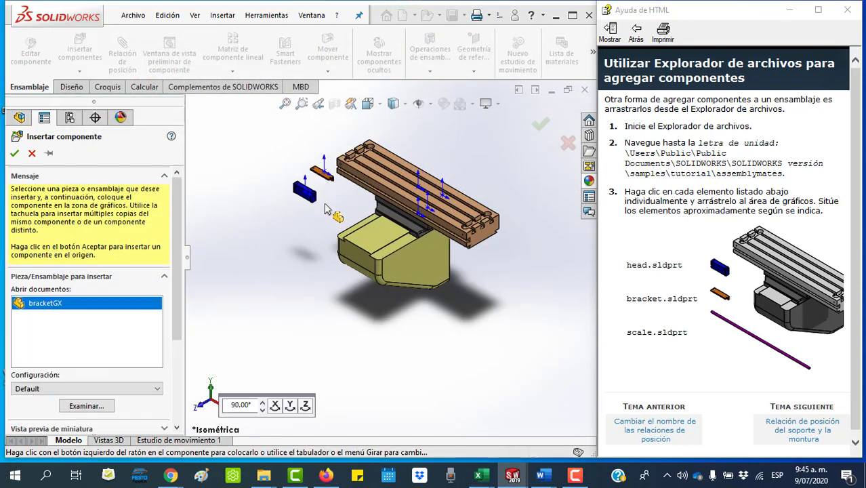
left_click(331, 209)
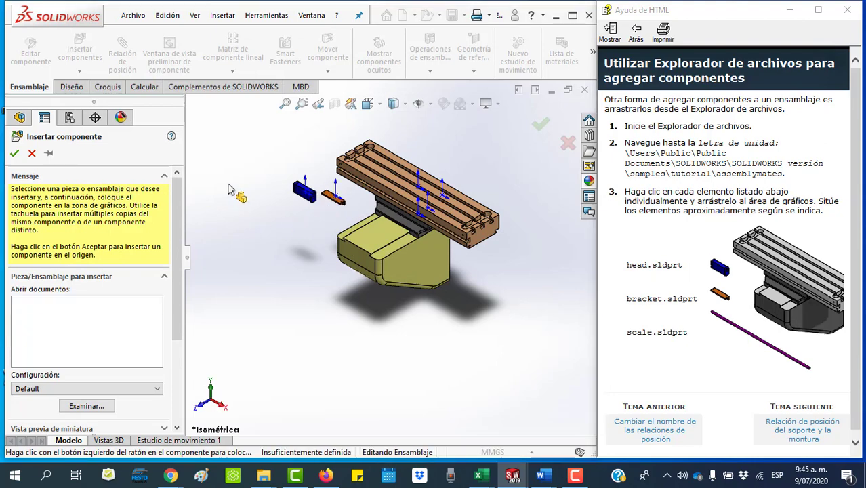
left_click(80, 53)
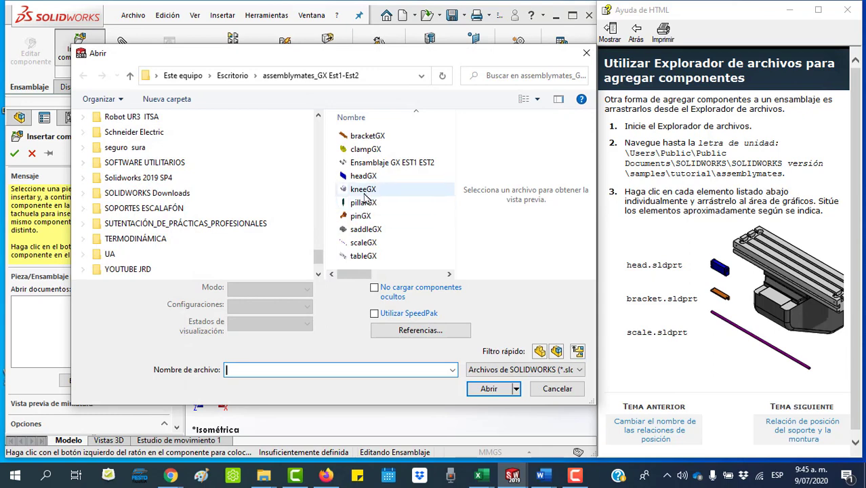
double_click(359, 244)
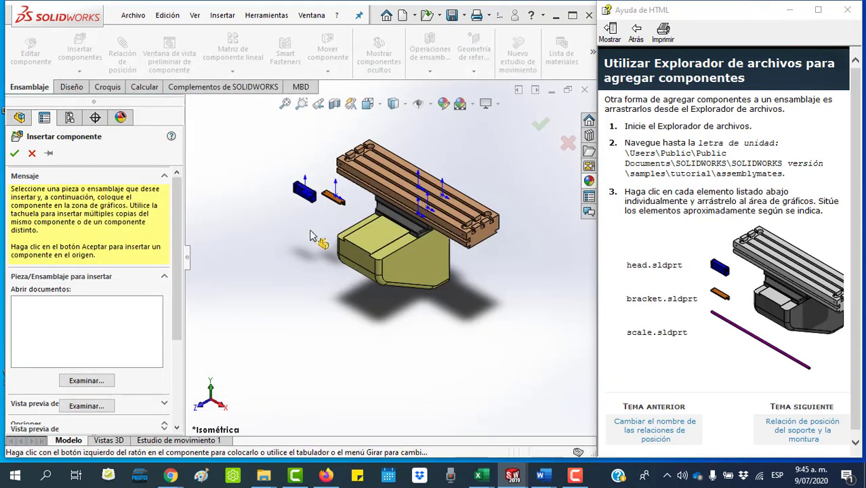
left_click(314, 235)
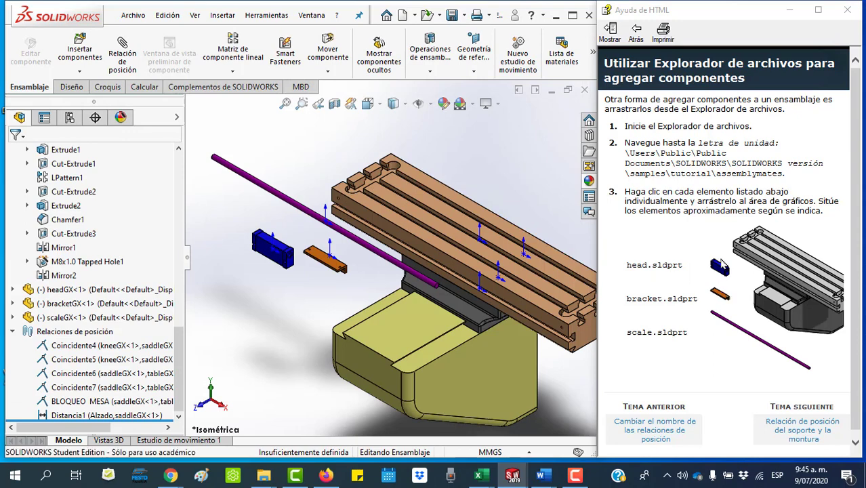
scroll(723, 263, "down", 1)
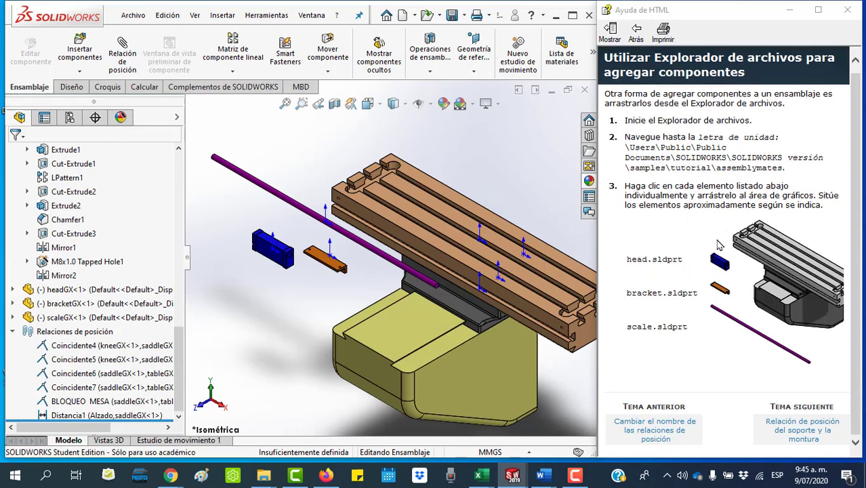
Step: Hide the tableGX component to expose the saddle
left_click(804, 434)
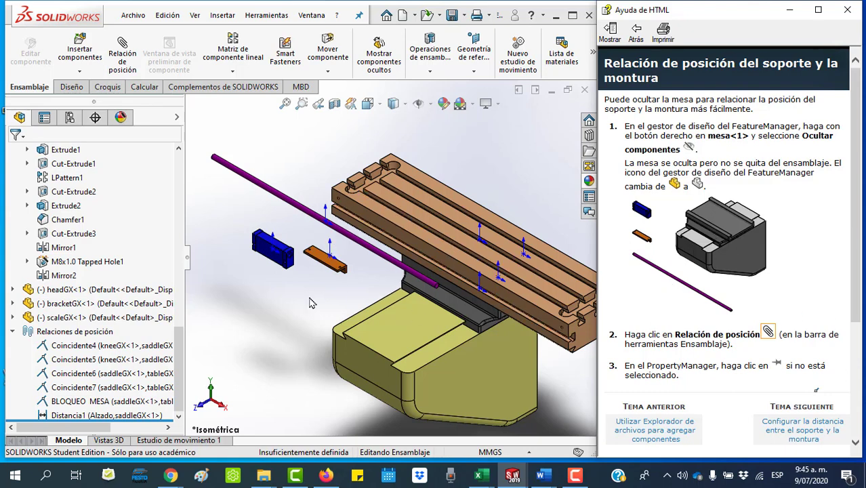
left_click(403, 206)
left_click(453, 307, "ctrl")
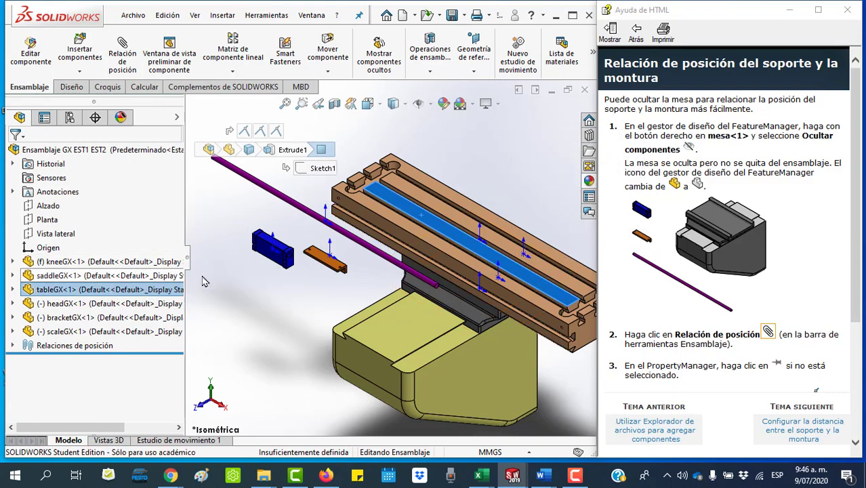
left_click(216, 255)
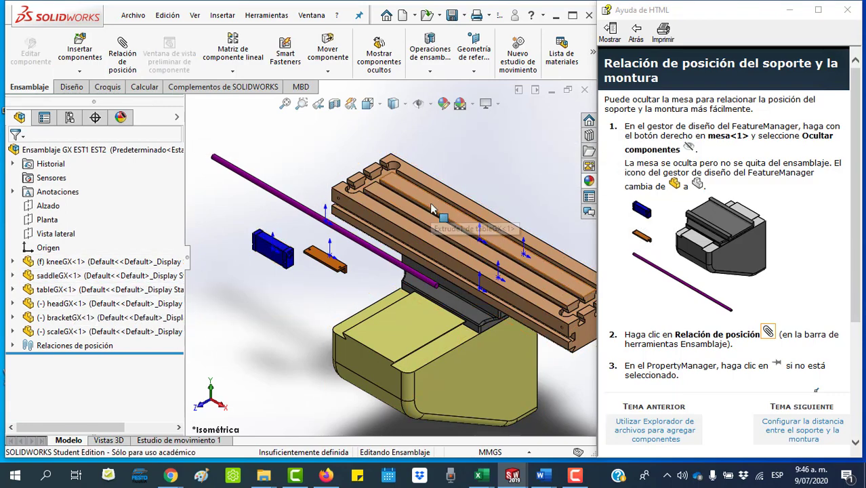
left_click(68, 291)
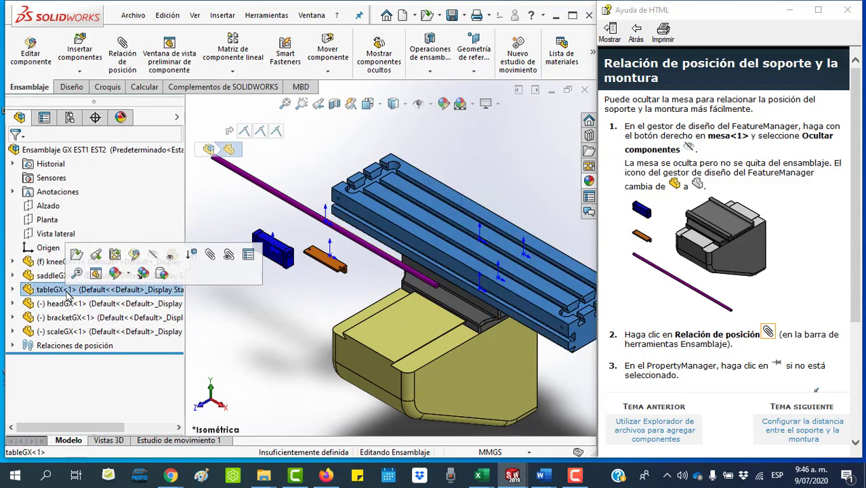
right_click(68, 293)
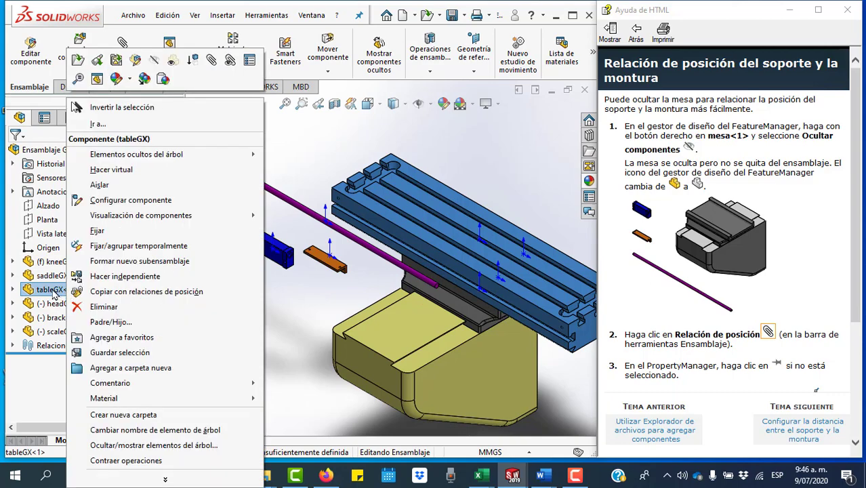
left_click(54, 291)
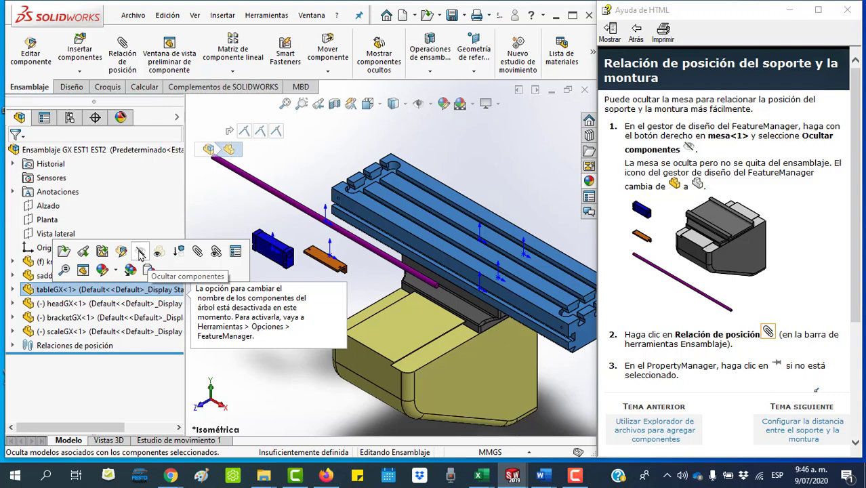
left_click(140, 253)
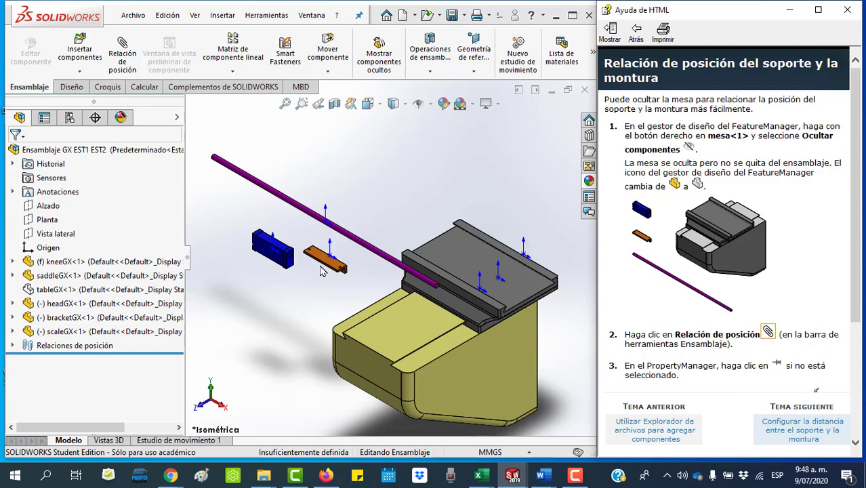
Step: Drag the bracket beside the saddle and zoom in on the bracket and saddle edge
mouse_move(322, 270)
left_mouse_down()
mouse_move(410, 303)
mouse_move(390, 276)
left_mouse_up()
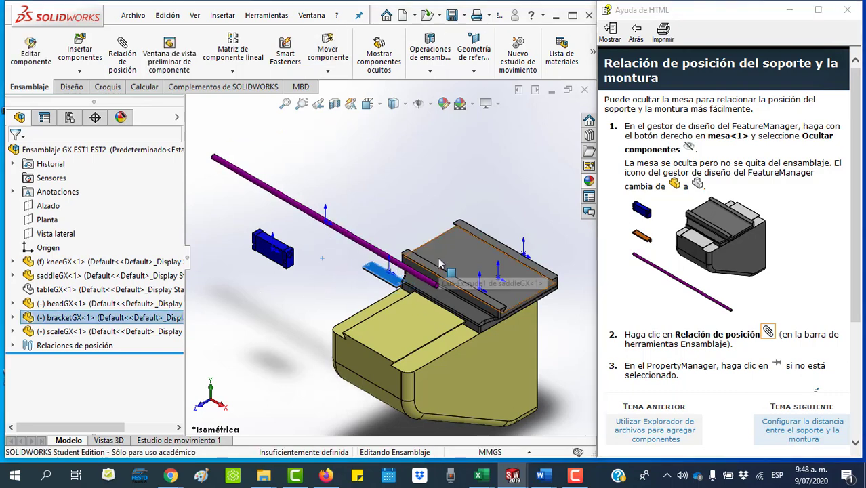
left_click(580, 271)
left_click(804, 430)
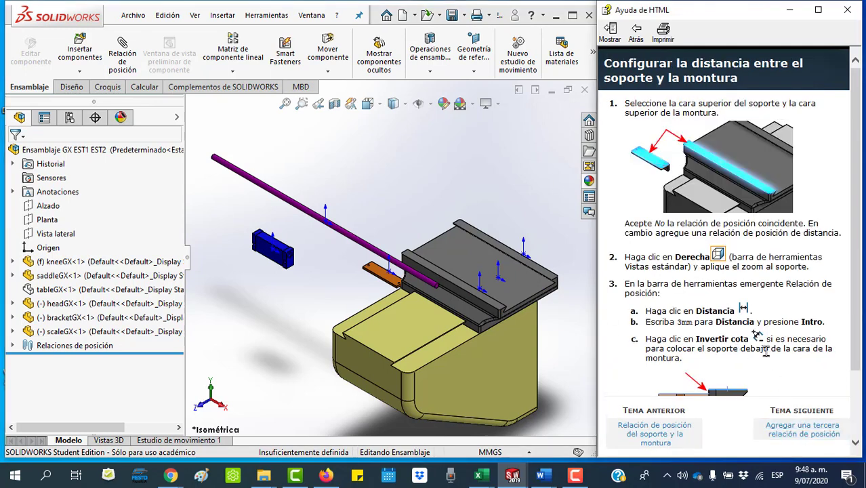
scroll(769, 368, "down", 1)
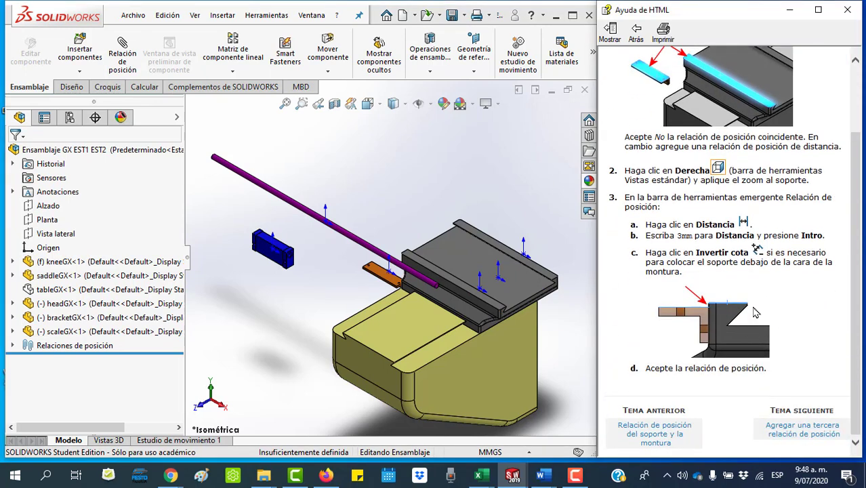
scroll(756, 312, "up", 1)
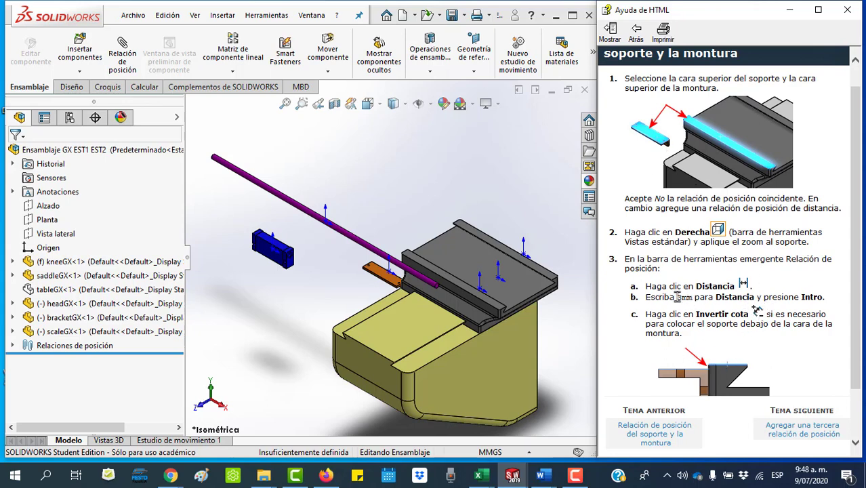
left_click(301, 103)
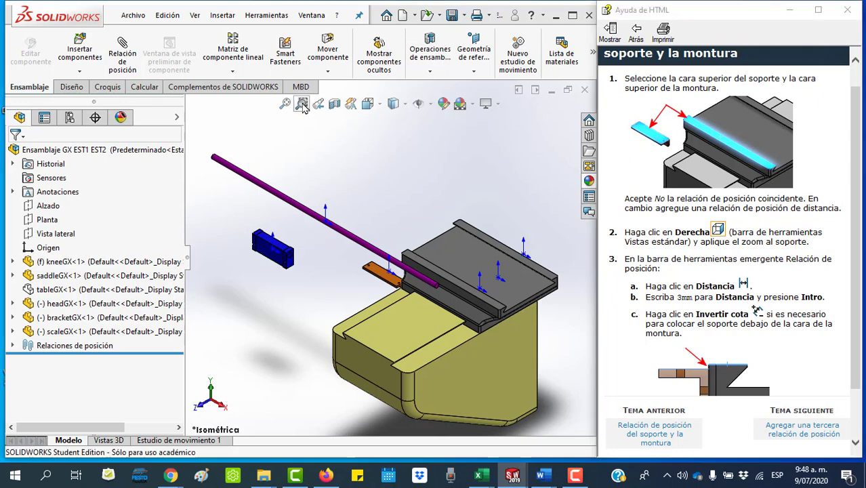
left_click_drag(350, 248, 465, 291)
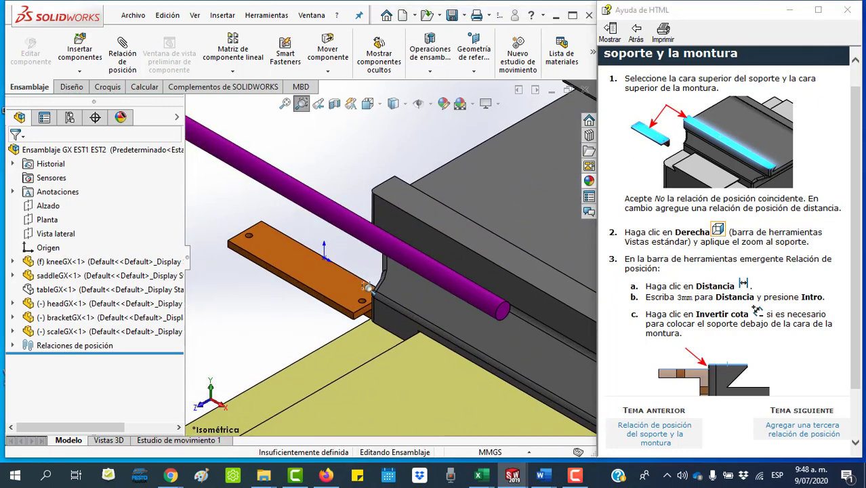
key("Escape")
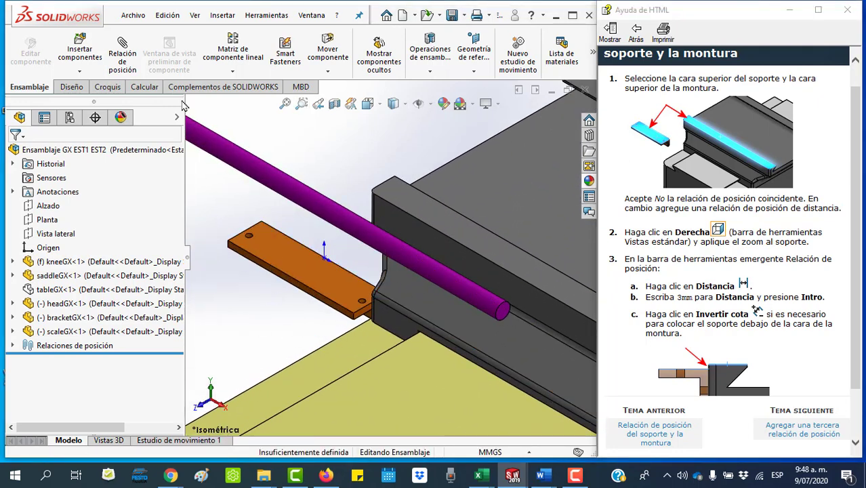
Step: Add a 3.00 mm distance mate between the bracket's and saddle's top faces, flipped below
left_click(118, 56)
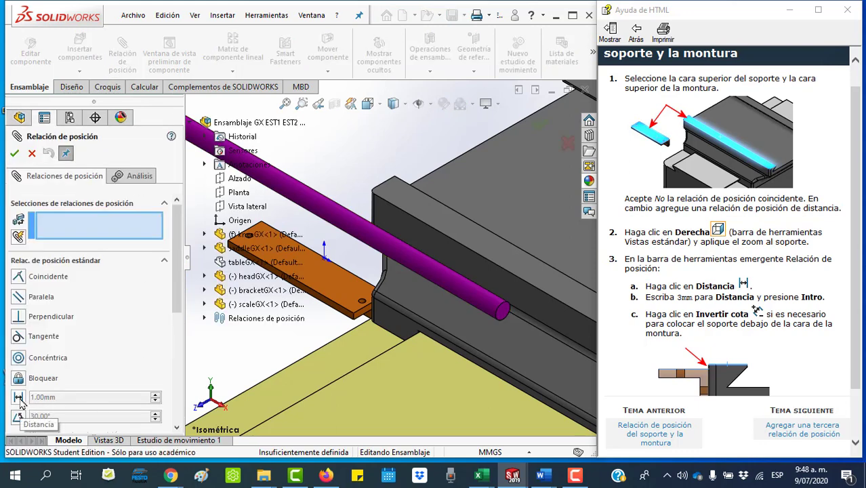
left_click(18, 398)
middle_click_drag(407, 251, 438, 227)
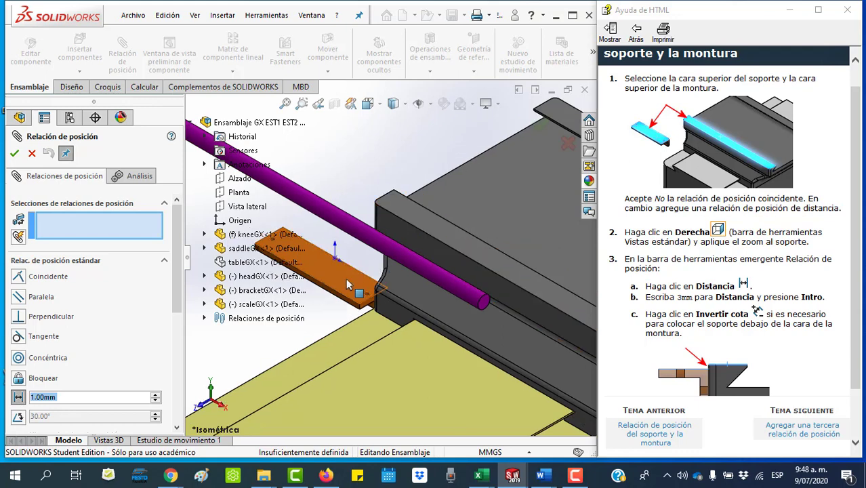
left_click(346, 278)
left_click(414, 224)
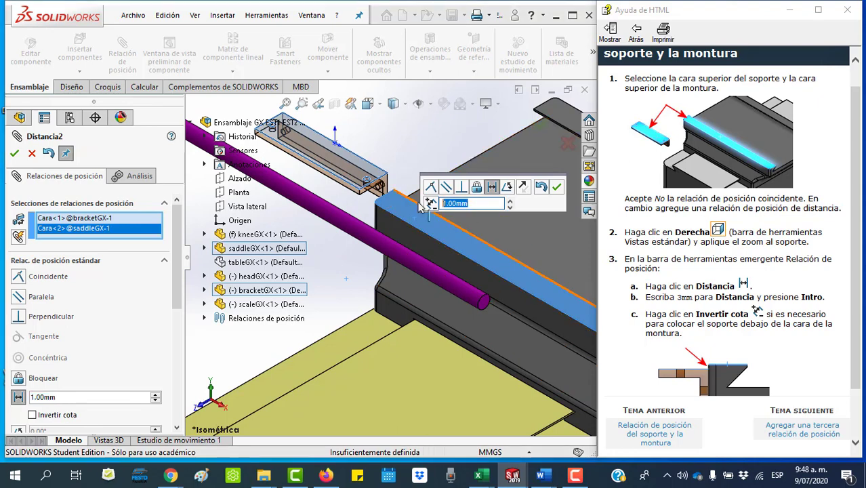
type("3")
key("Return")
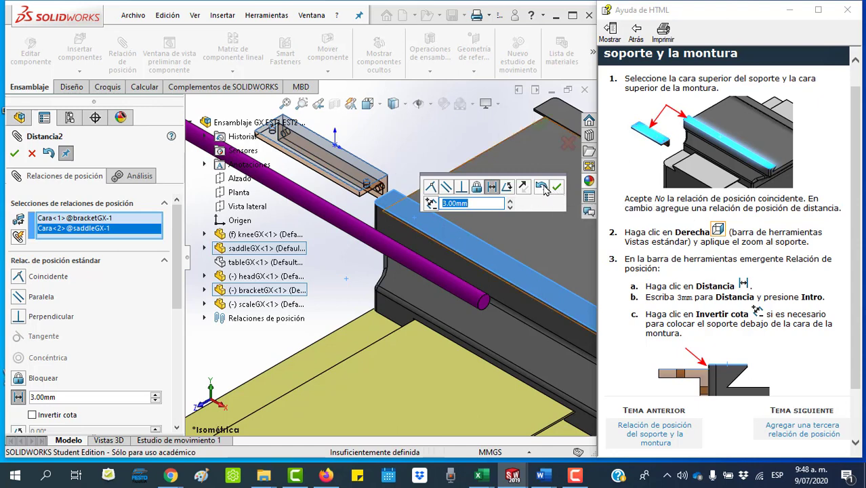
left_click(523, 187)
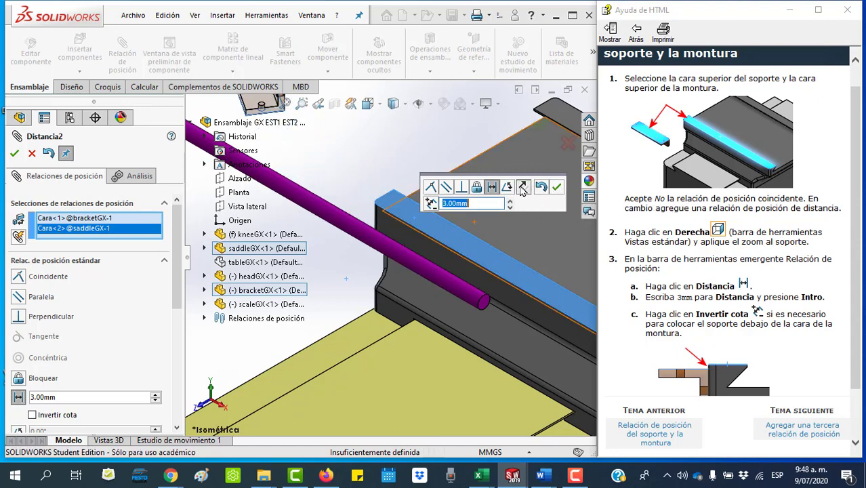
left_click(555, 187)
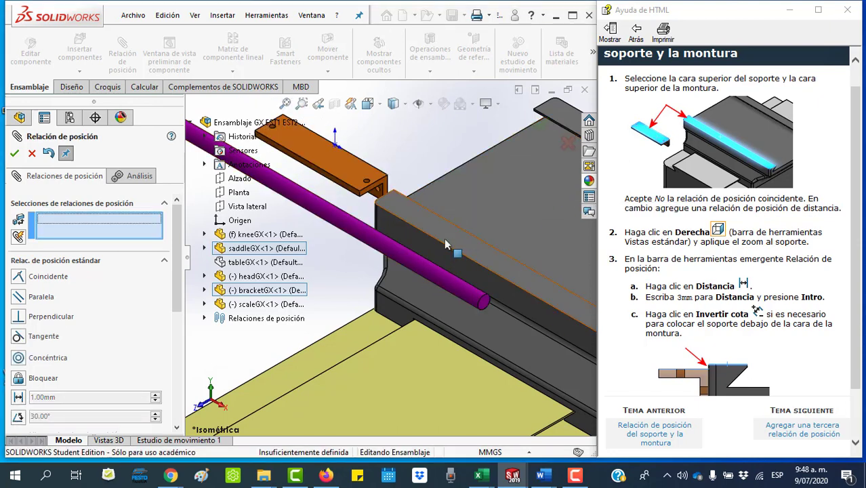
mouse_move(352, 187)
left_mouse_down()
mouse_move(495, 314)
mouse_move(489, 308)
left_mouse_up()
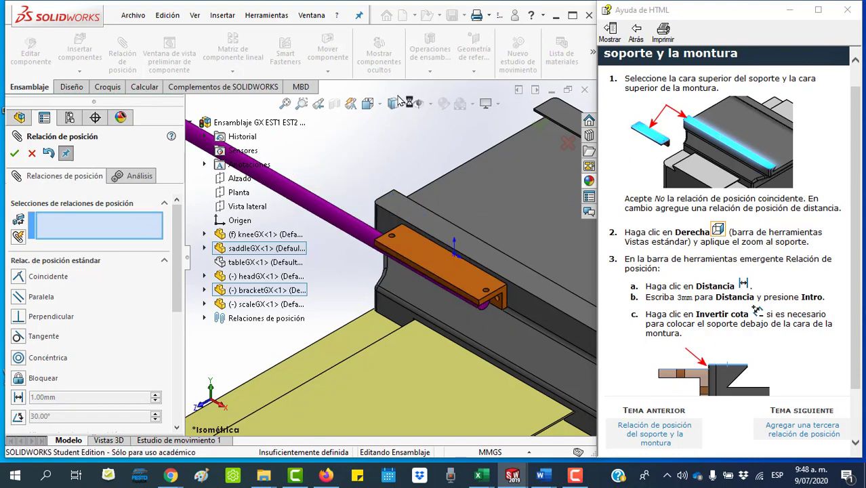
Step: Switch to the Right view, zoom in on the bracket area, and accept the distance mate
key("space")
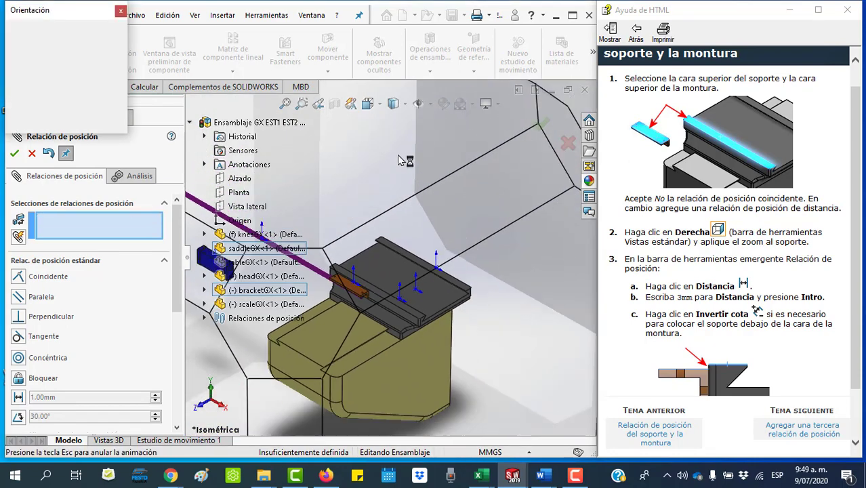
left_click(50, 67)
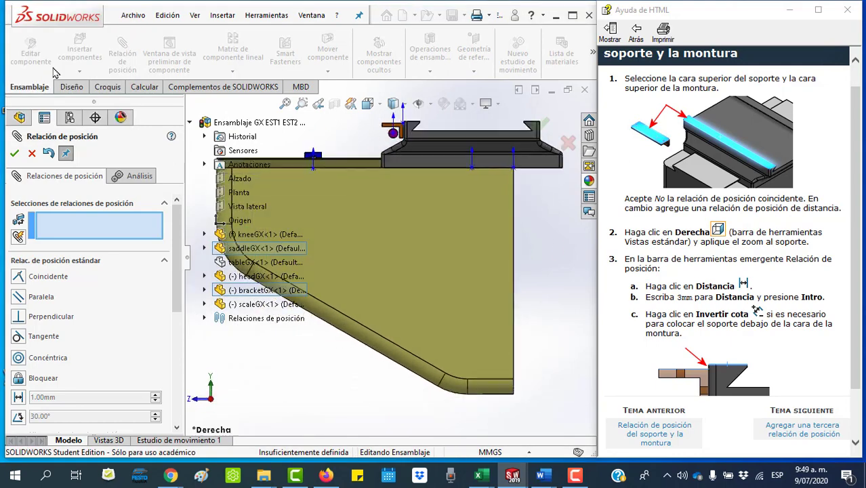
left_click(302, 103)
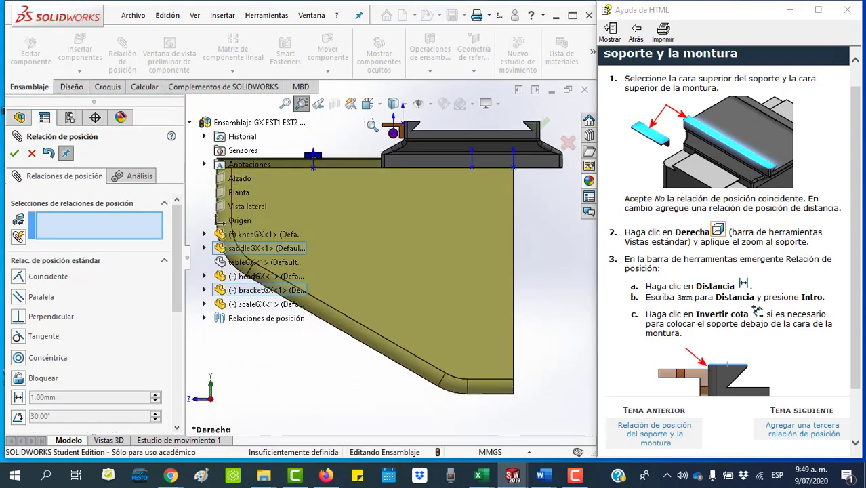
left_click(285, 264)
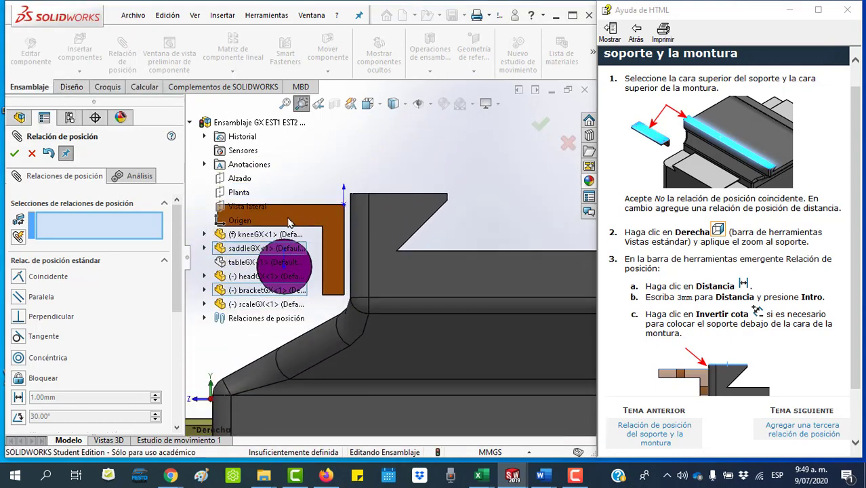
key("z")
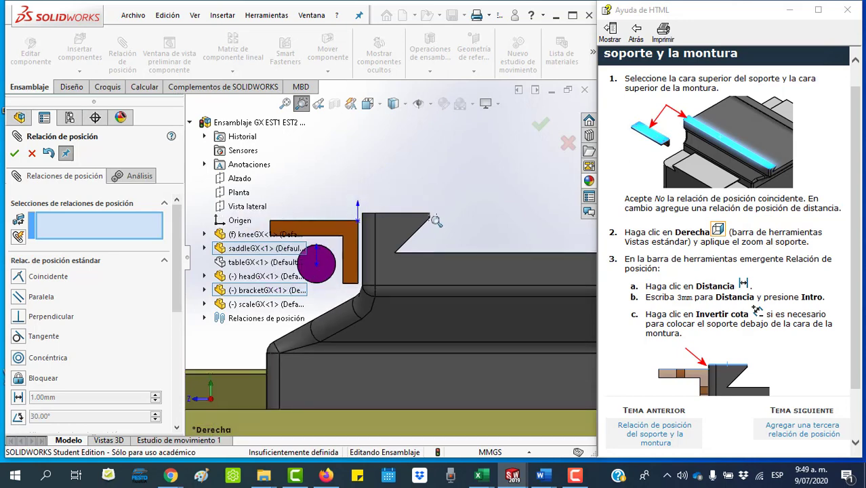
left_click_drag(449, 242, 245, 191)
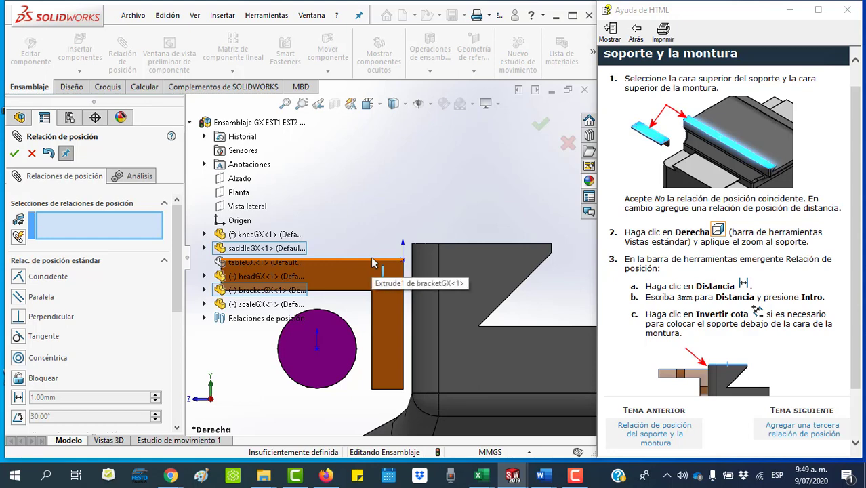
left_click(13, 155)
Step: Check that the Distancia2 mate shows 3.00mm, then return to the Isometric view
left_click(15, 349)
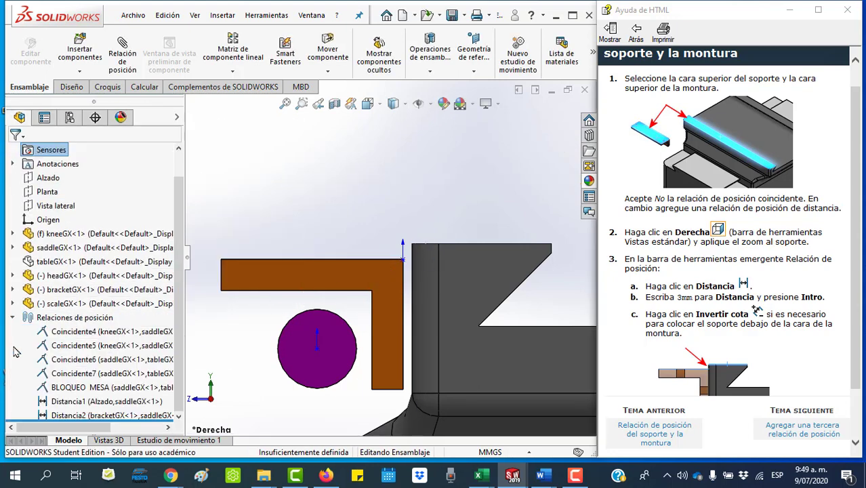
left_click(81, 415)
left_click(407, 253)
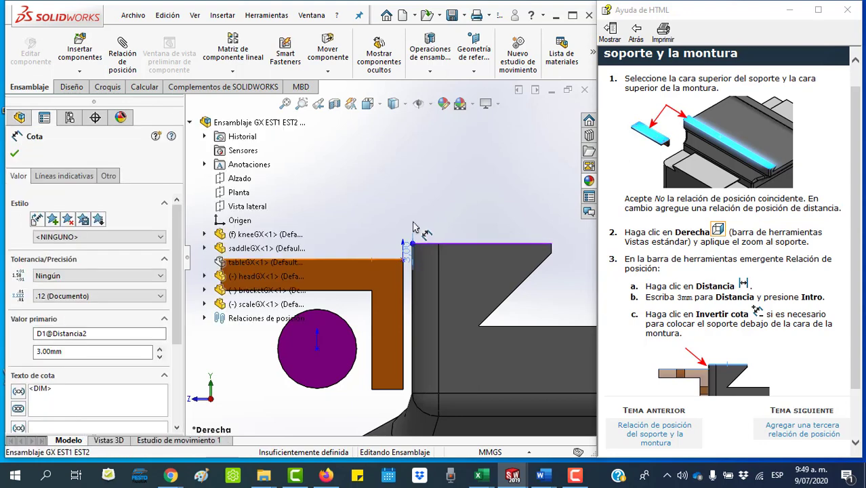
key("z")
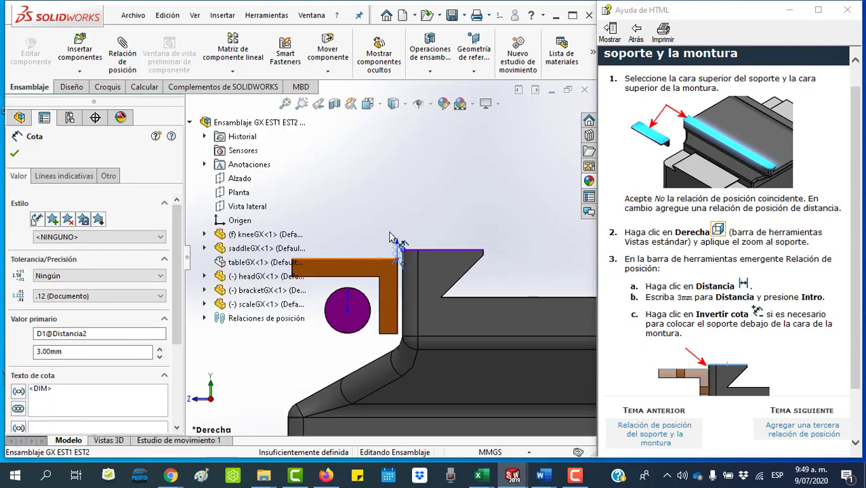
left_click(441, 210)
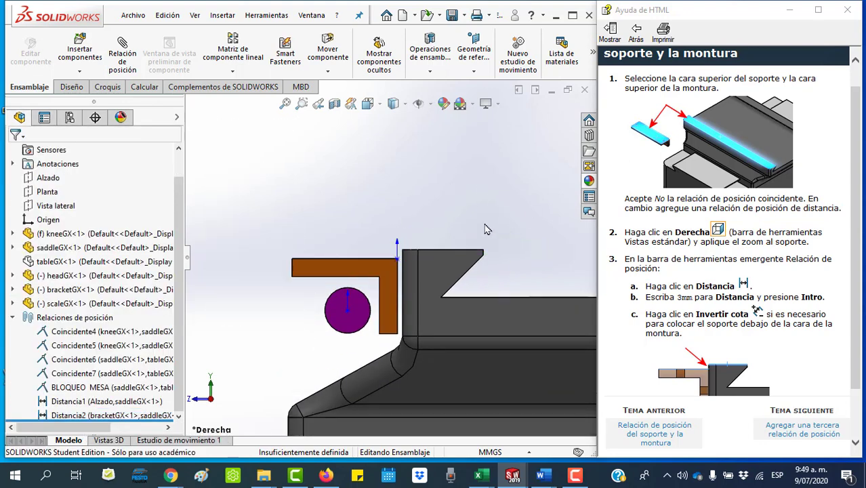
key("space")
left_click(108, 54)
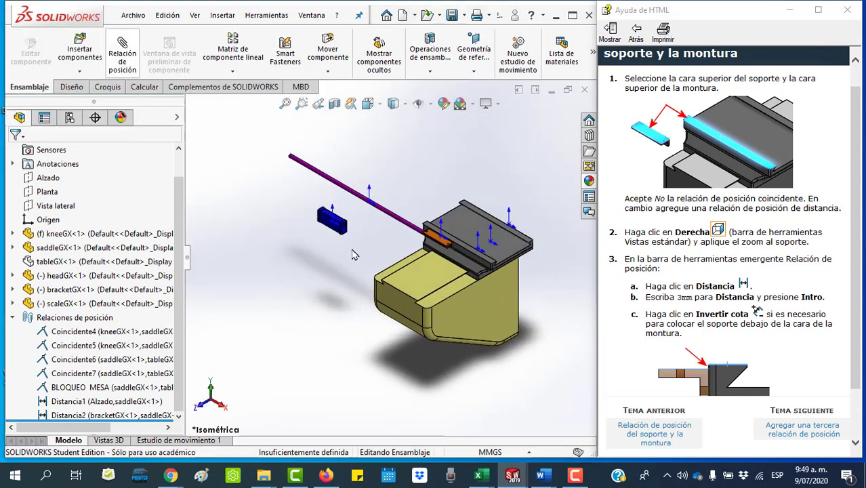
Step: Advance the help to the third-mate topic, zoom on the bracket, and expand saddleGX's features
scroll(824, 315, "down", 2)
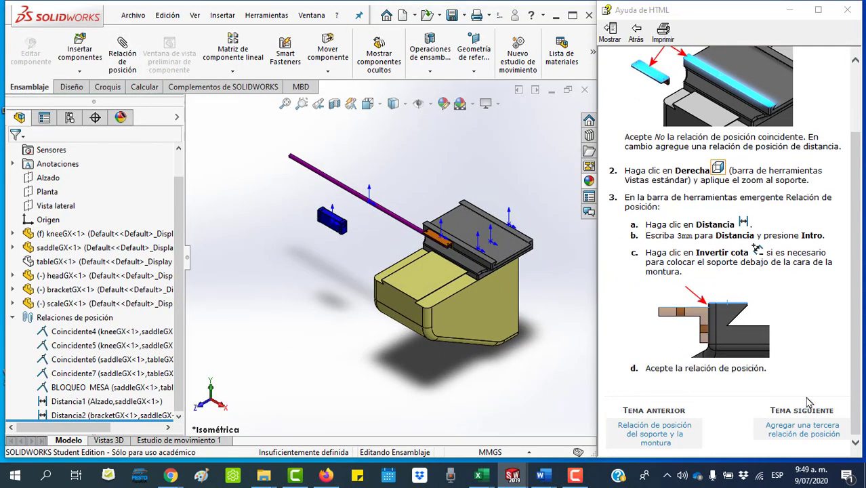
left_click(802, 441)
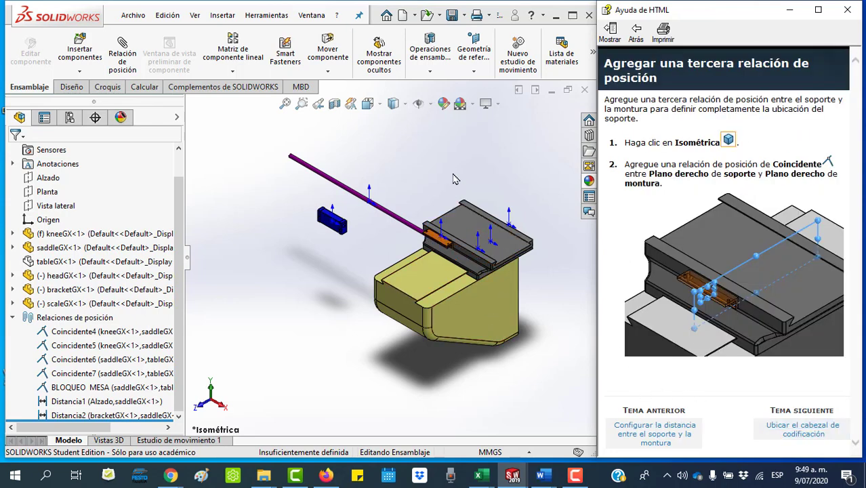
left_click(302, 104)
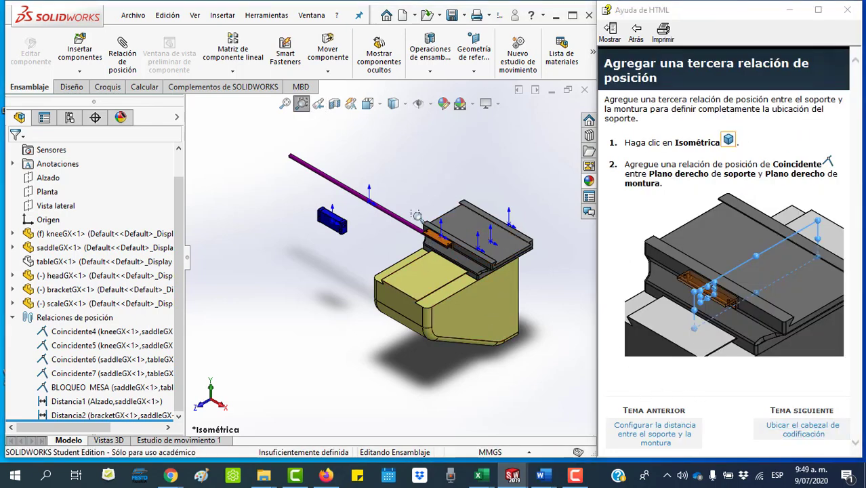
left_click_drag(415, 215, 463, 265)
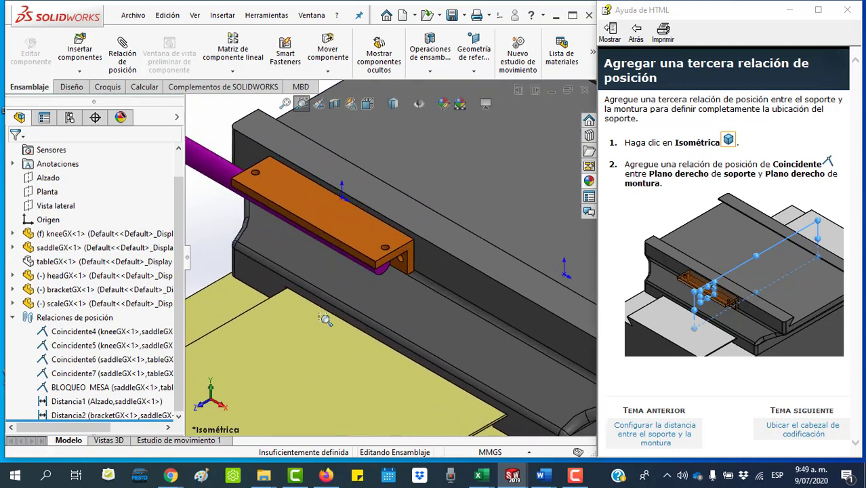
key("Escape")
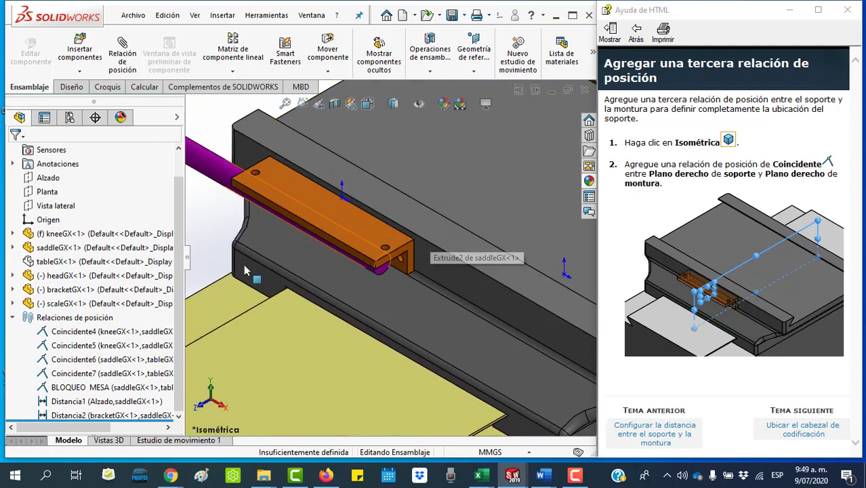
left_click(12, 317)
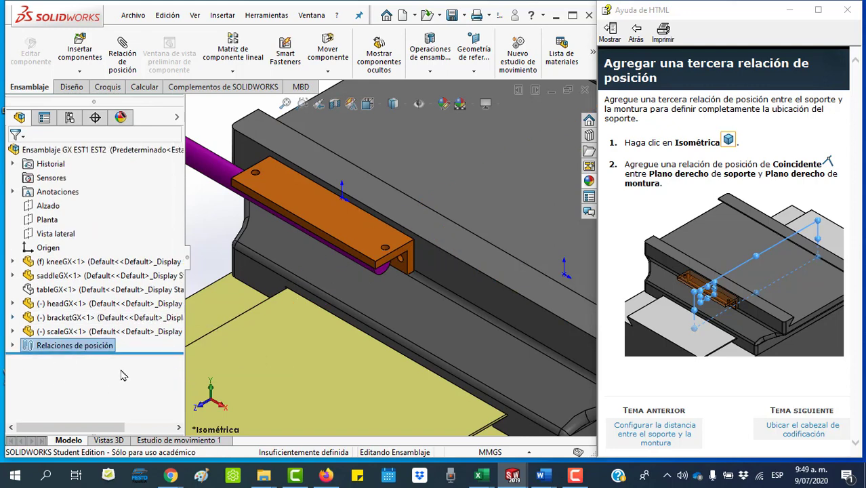
left_click(12, 331)
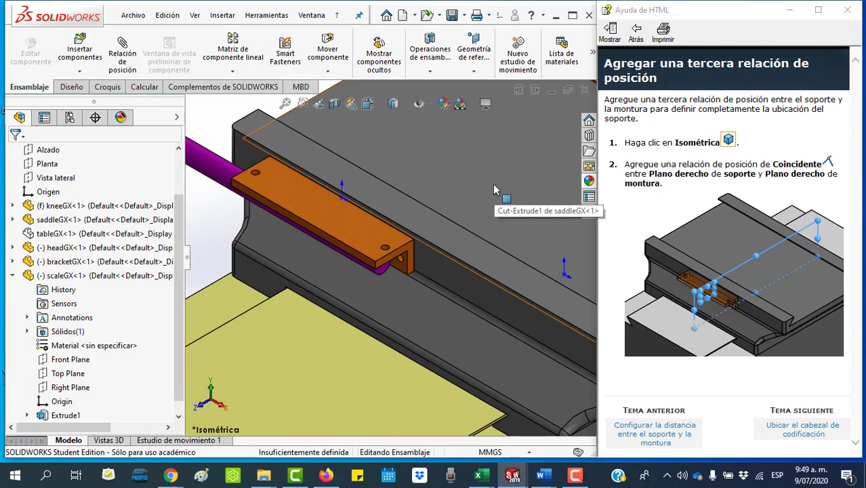
left_click(13, 220)
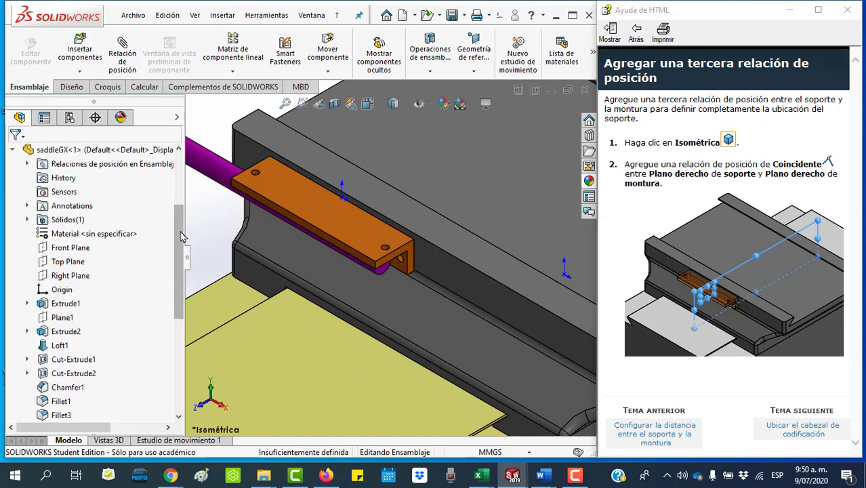
left_click_drag(182, 236, 180, 197)
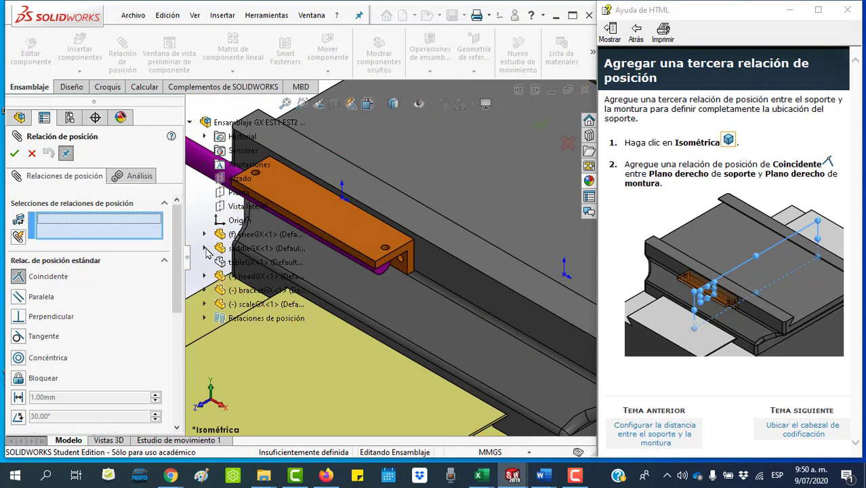
Step: Mate saddleGX's and bracketGX's Right Planes coincident and confirm Coincidente9 in the mate list
left_click(205, 249)
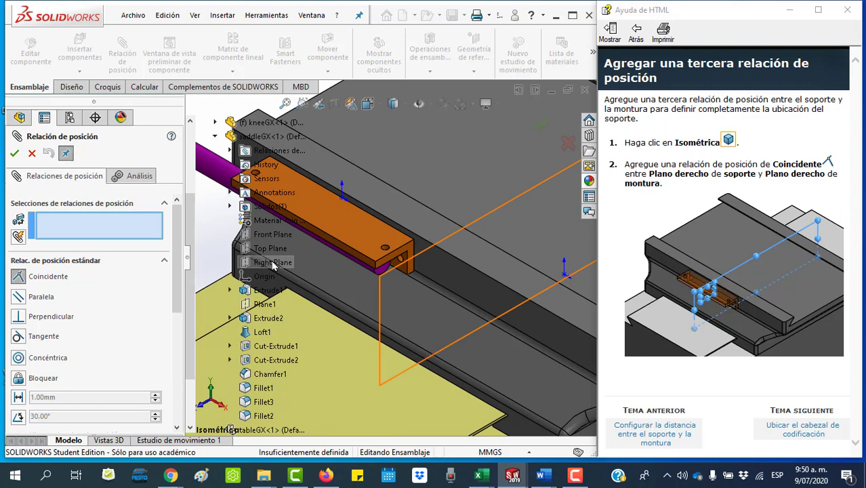
left_click(273, 264)
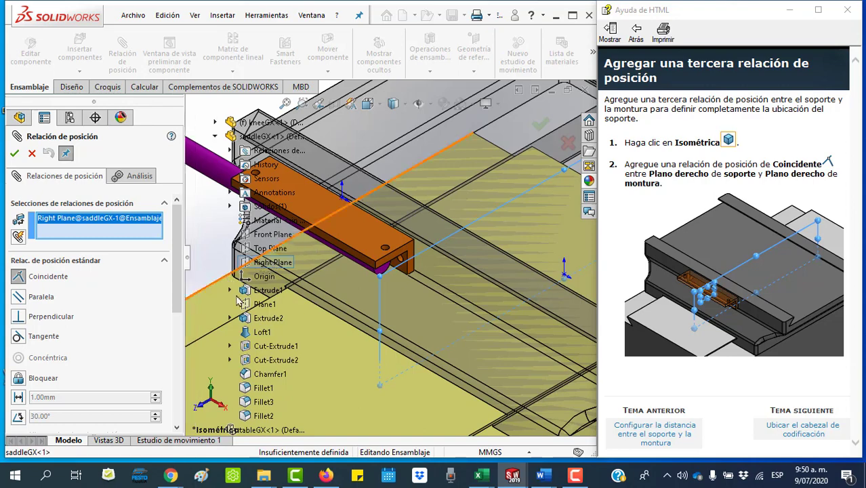
scroll(251, 397, "down", 5)
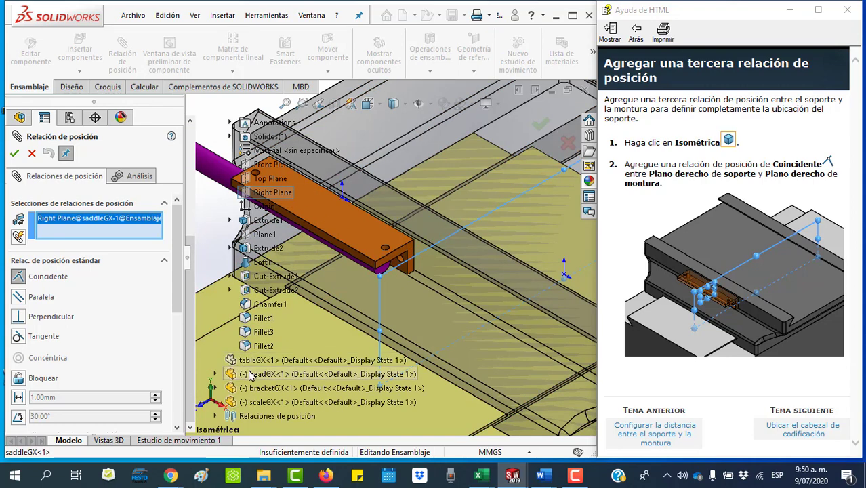
left_click(215, 388)
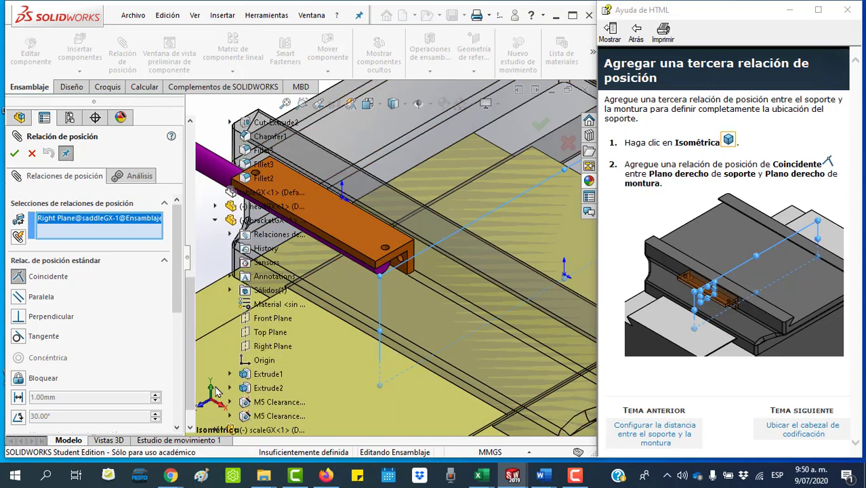
left_click(267, 348)
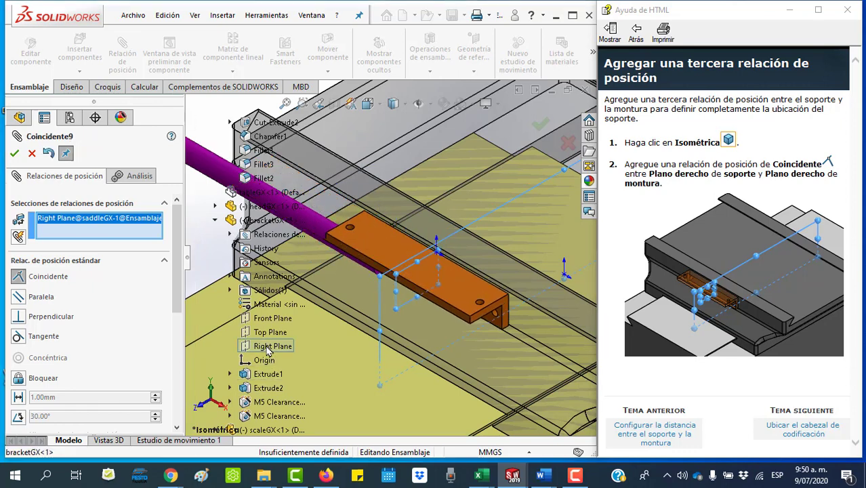
scroll(219, 269, "up", 3)
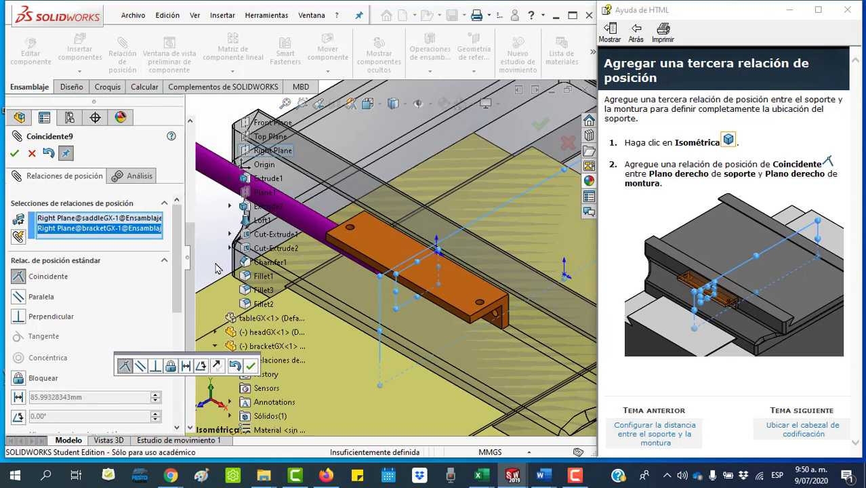
left_click(13, 153)
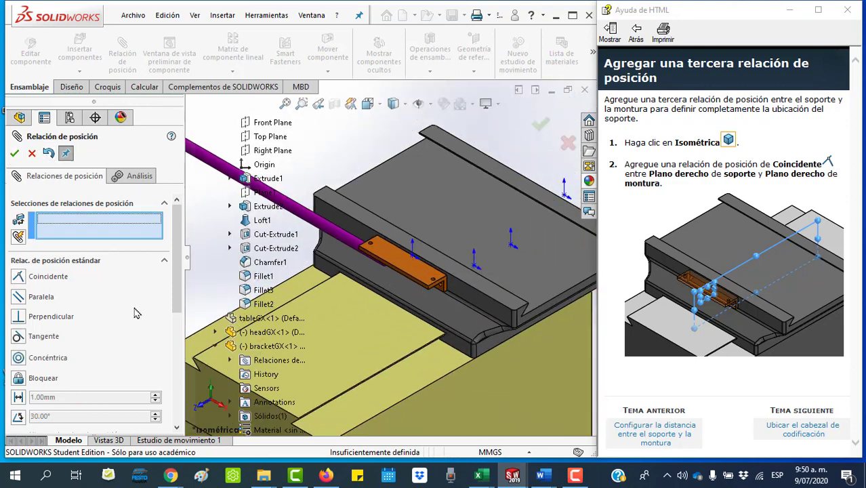
left_click(14, 152)
left_click_drag(178, 224, 178, 369)
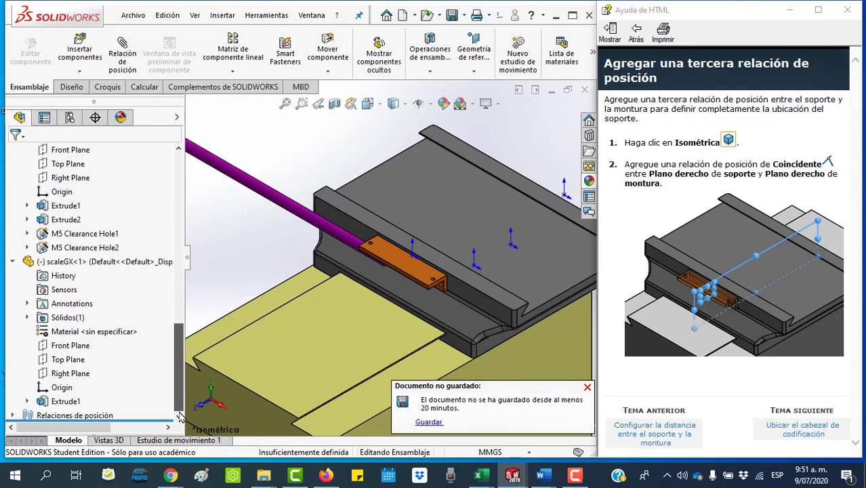
left_click(11, 416)
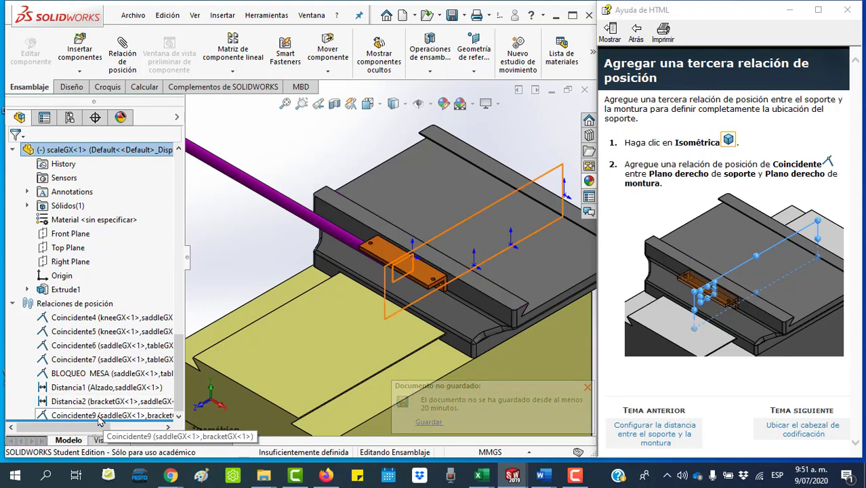
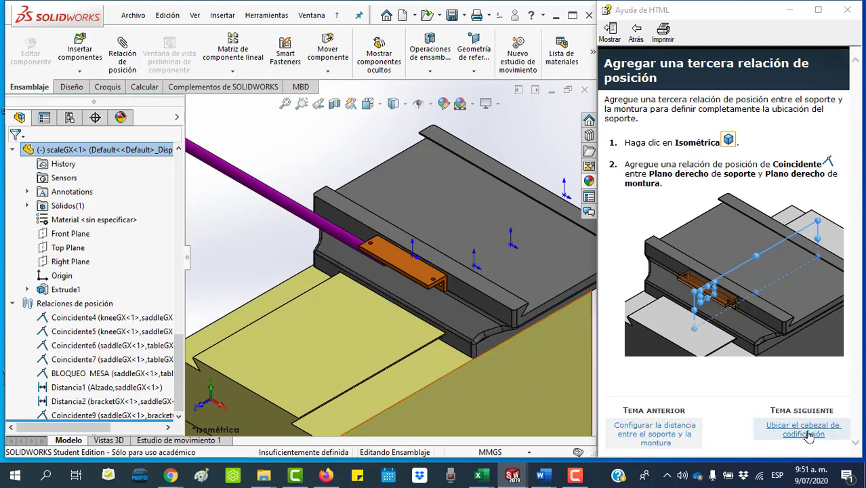
Step: Open the head-placement help topic, drag the blue head above the orange bracket, and zoom in
left_click(803, 430)
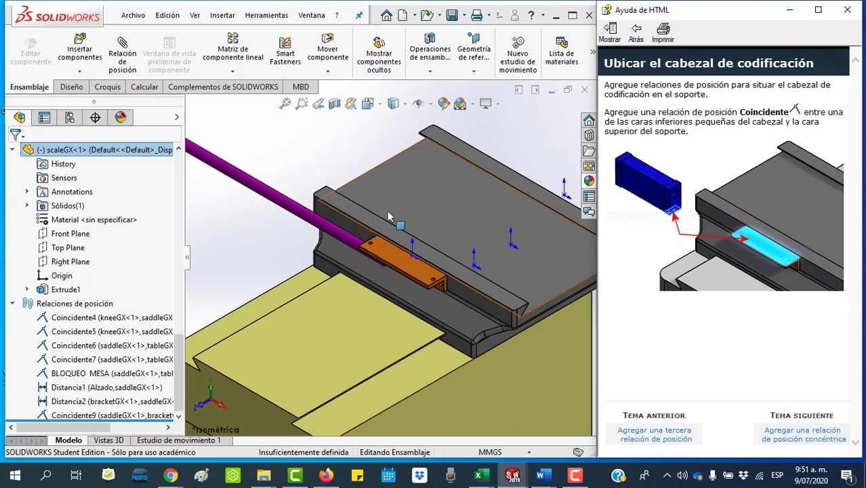
scroll(257, 227, "up", 3)
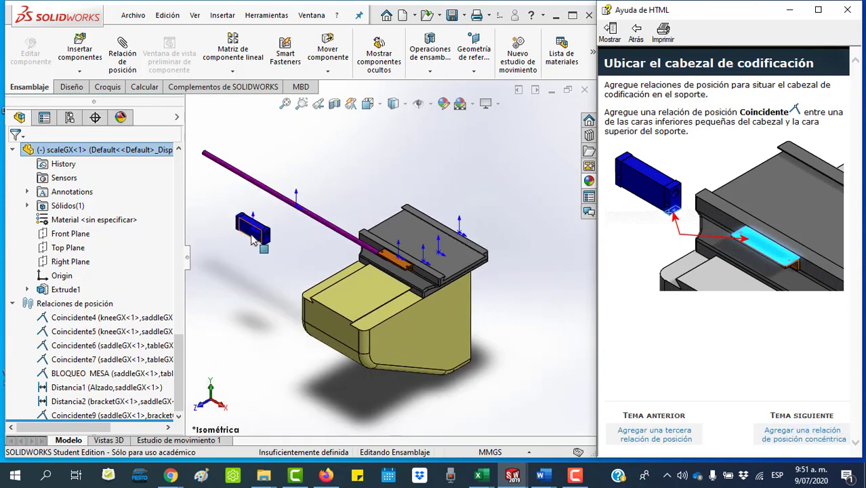
mouse_move(253, 241)
left_mouse_down()
mouse_move(373, 227)
mouse_move(368, 218)
left_mouse_up()
key("Escape")
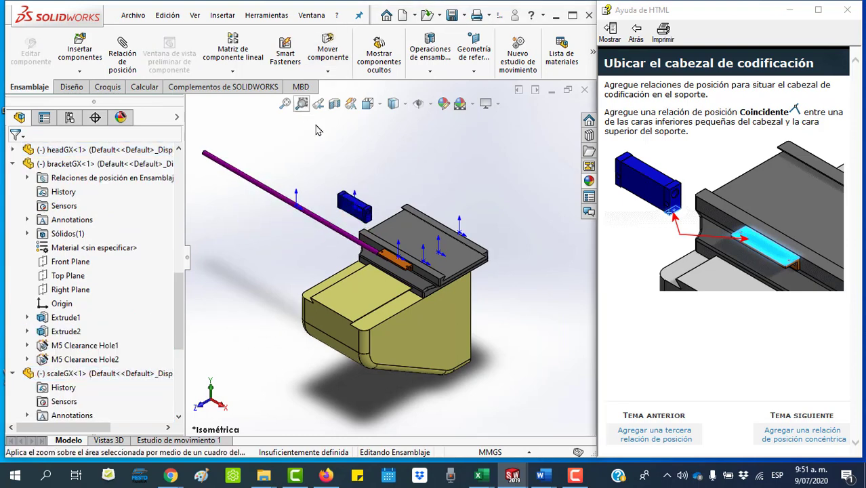
left_click_drag(326, 185, 424, 276)
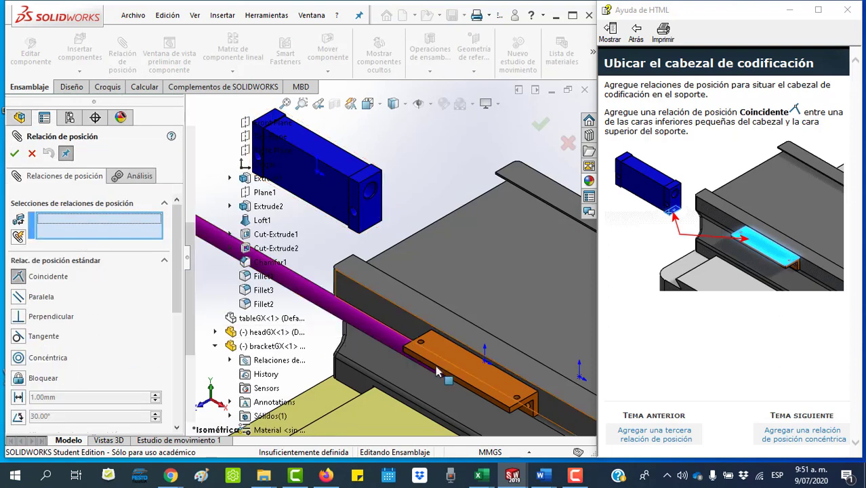
Step: Mate the head's bottom face coincident with the bracket's top face, test it, and open the concentric-mate help
mouse_move(309, 252)
middle_mouse_down()
mouse_move(360, 156)
mouse_move(355, 125)
mouse_move(373, 118)
mouse_move(372, 182)
middle_mouse_up()
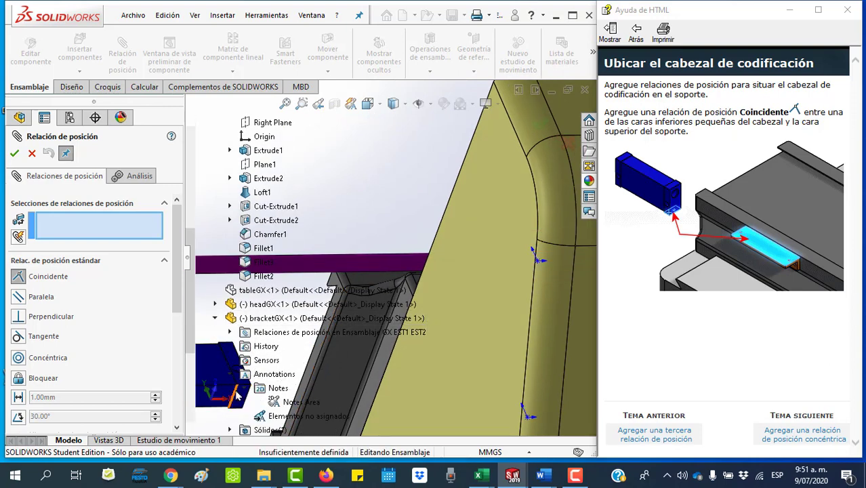
left_click(242, 396)
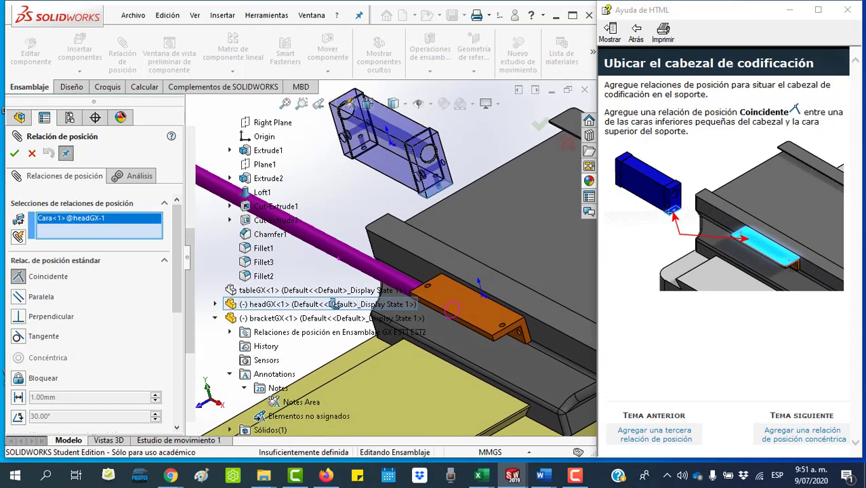
left_click(464, 319)
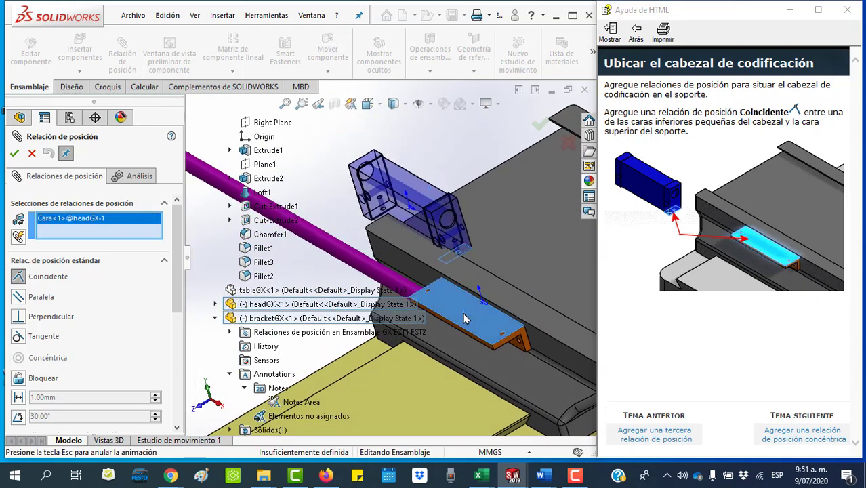
left_click(582, 333)
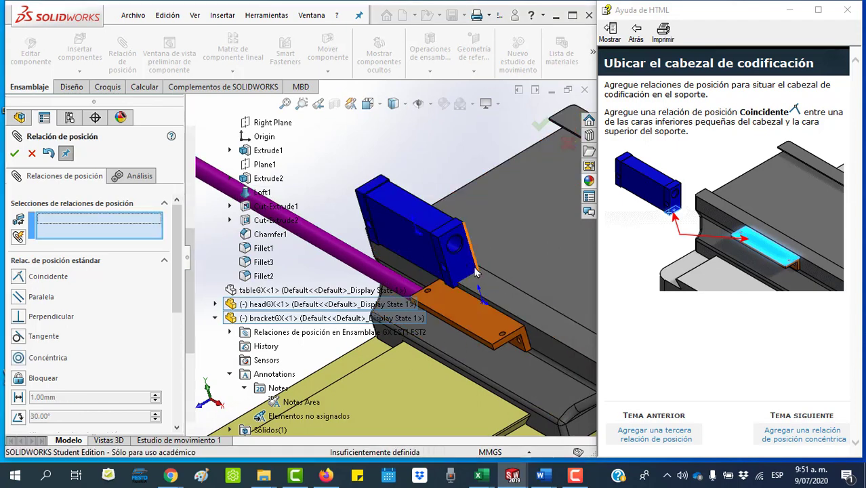
mouse_move(465, 265)
left_mouse_down()
mouse_move(470, 326)
mouse_move(446, 248)
left_mouse_up()
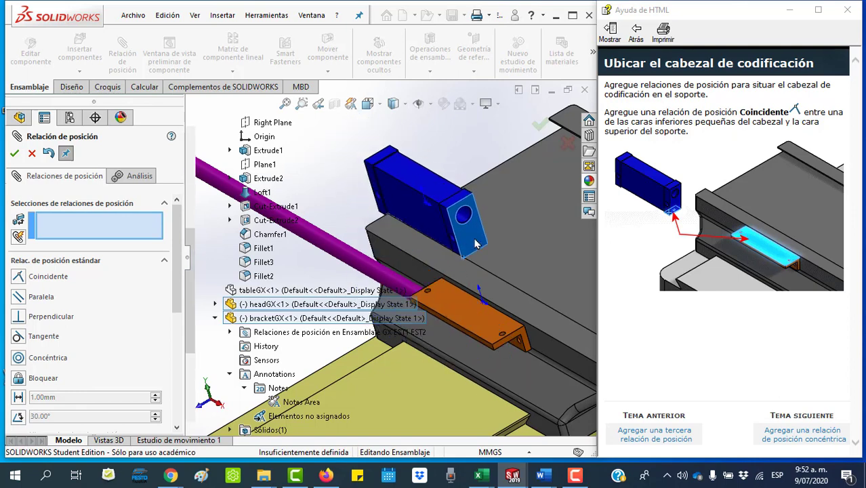
left_click_drag(446, 248, 471, 300)
left_click(620, 254)
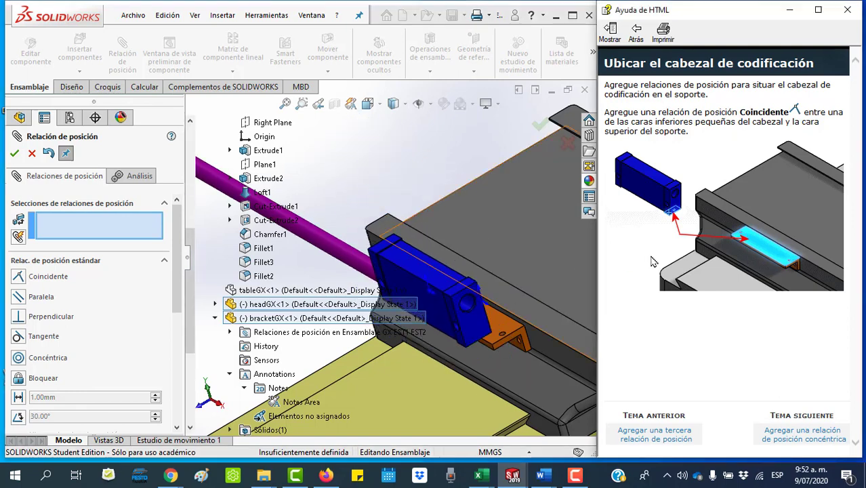
left_click(794, 438)
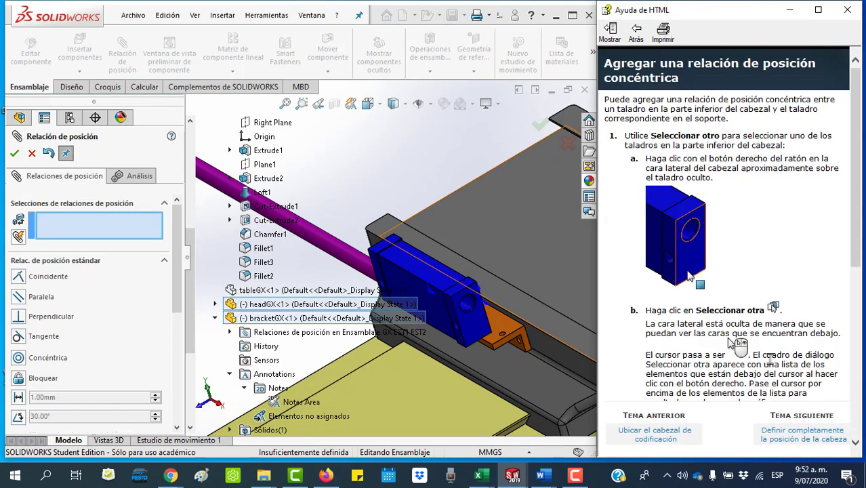
Step: Scroll the help page, switch to a closer head view, and cancel the Relación de posición setup
scroll(784, 301, "down", 2)
scroll(784, 301, "down", 2)
scroll(786, 299, "down", 3)
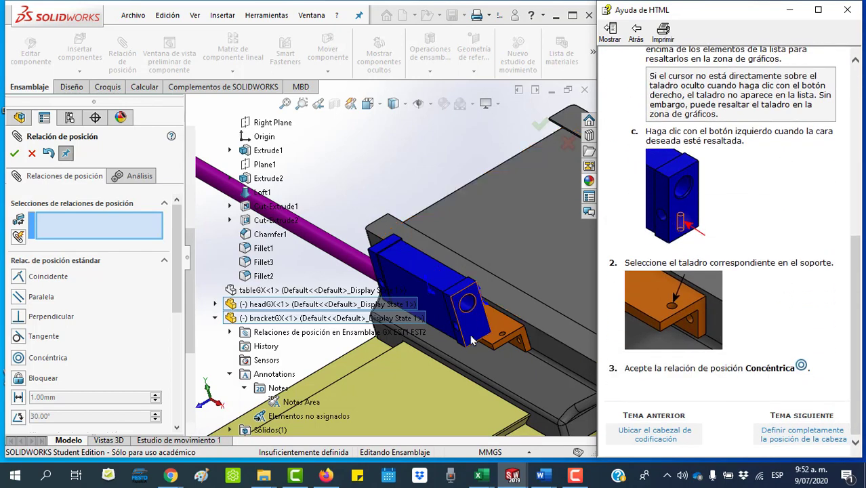
left_click(316, 105)
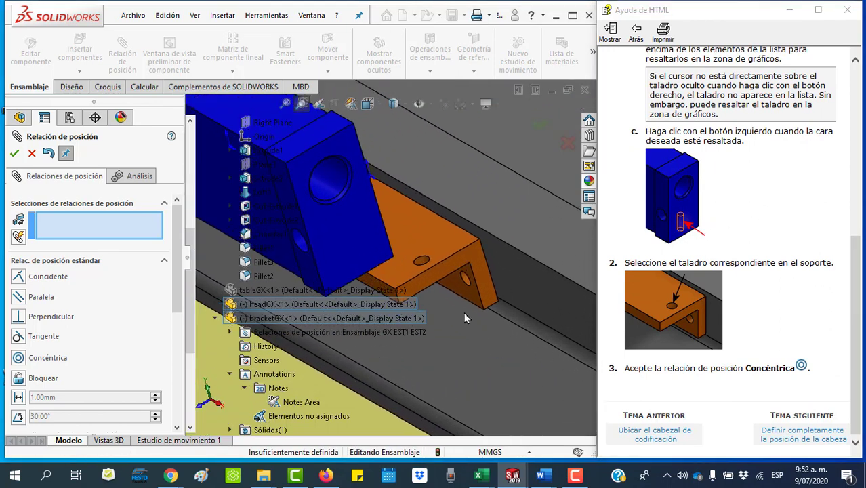
scroll(550, 238, "up", 2)
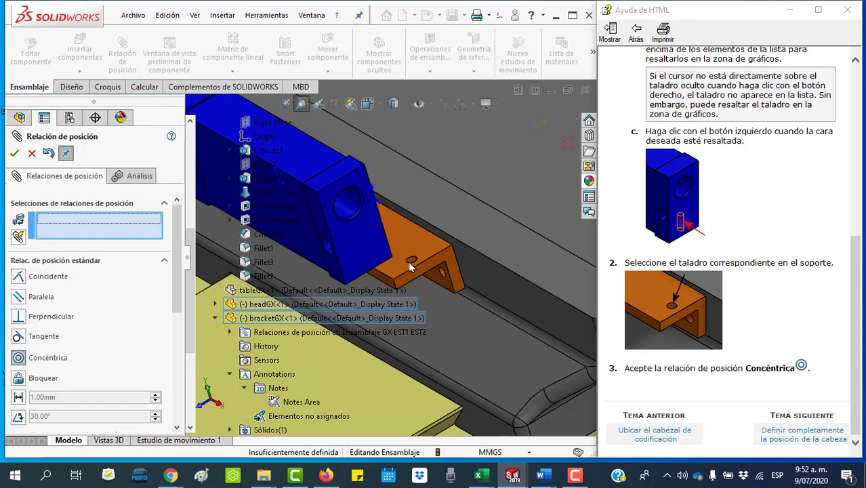
left_click(30, 154)
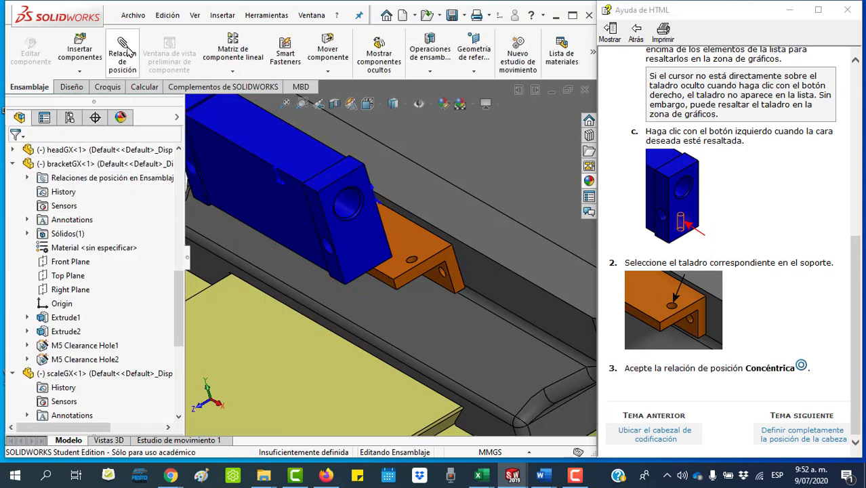
Step: Add a Concéntrica mate between the bracket's hole face and the hole edge under the head, then drag-test it
left_click(127, 53)
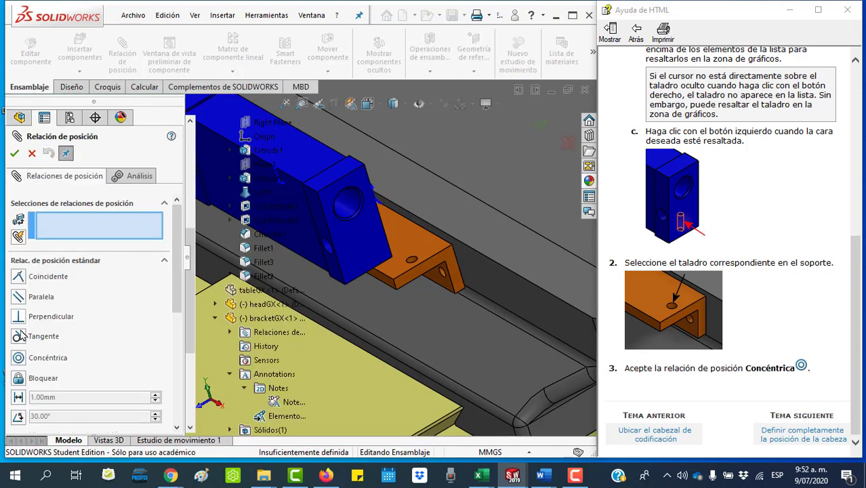
left_click(412, 261)
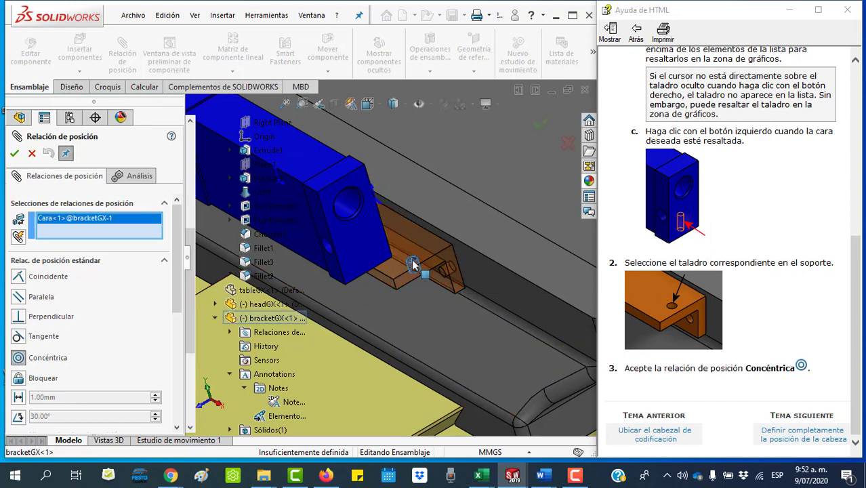
mouse_move(456, 290)
middle_mouse_down()
mouse_move(501, 203)
mouse_move(519, 106)
middle_mouse_up()
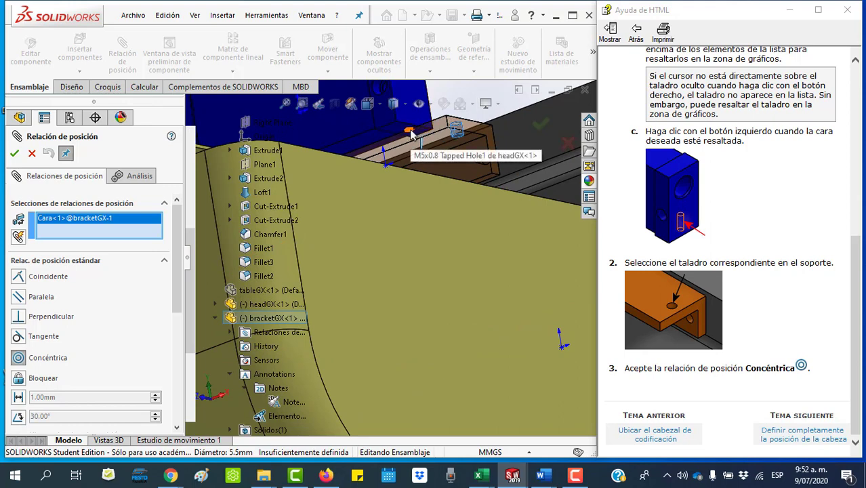
left_click(411, 133)
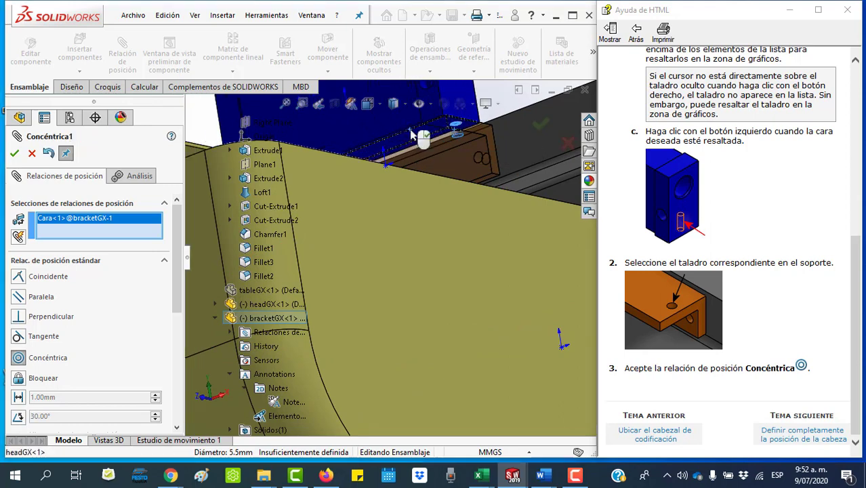
left_click(508, 102)
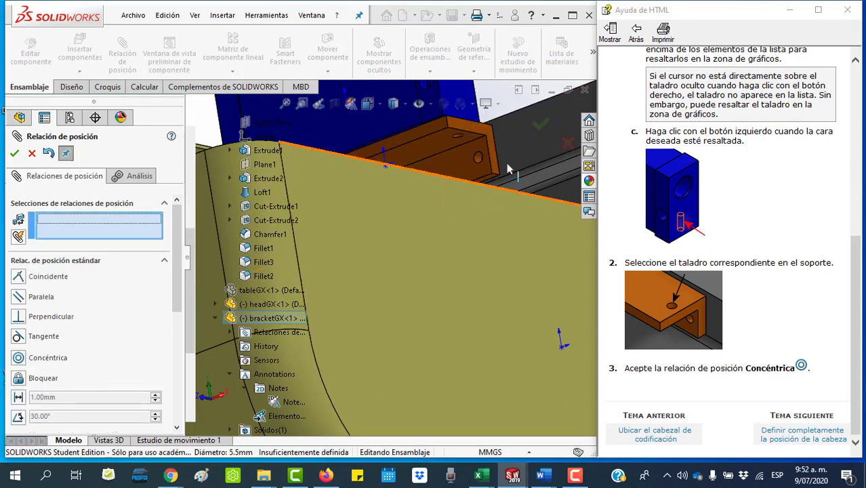
middle_click_drag(479, 167, 459, 270)
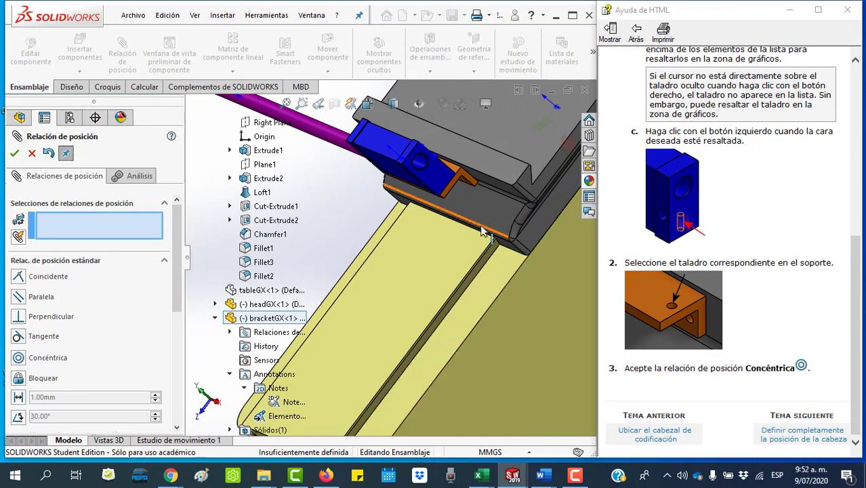
mouse_move(459, 270)
middle_mouse_down()
mouse_move(526, 231)
mouse_move(525, 219)
mouse_move(341, 142)
middle_mouse_up()
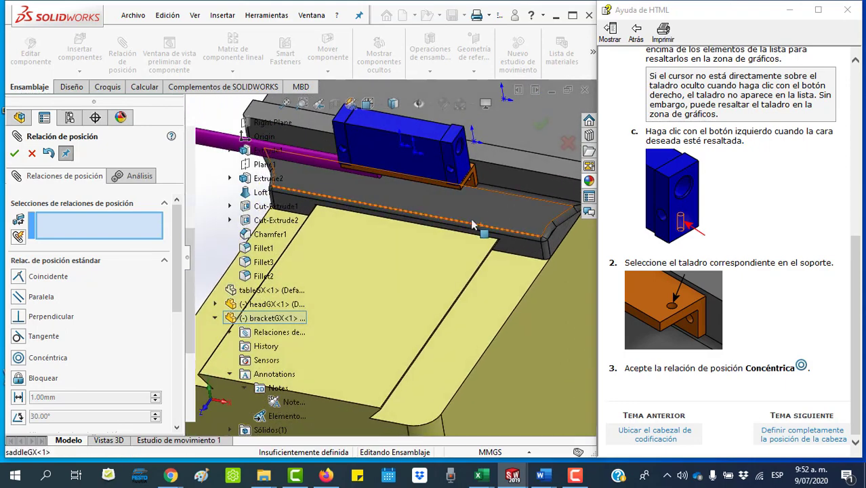
key("Escape")
mouse_move(341, 142)
left_mouse_down()
mouse_move(378, 265)
mouse_move(347, 220)
left_mouse_up()
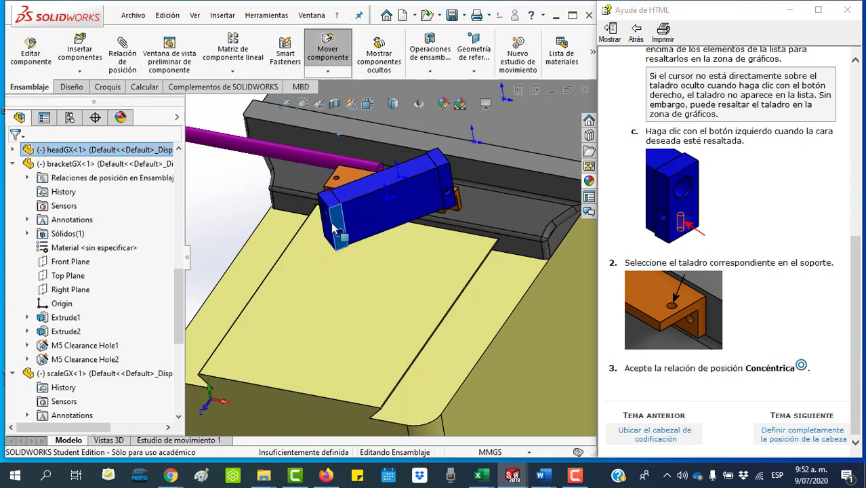
Step: Add a Coincidente mate between a face of the orange bracket and the saddle face
left_click_drag(347, 221, 339, 230)
left_click(218, 199)
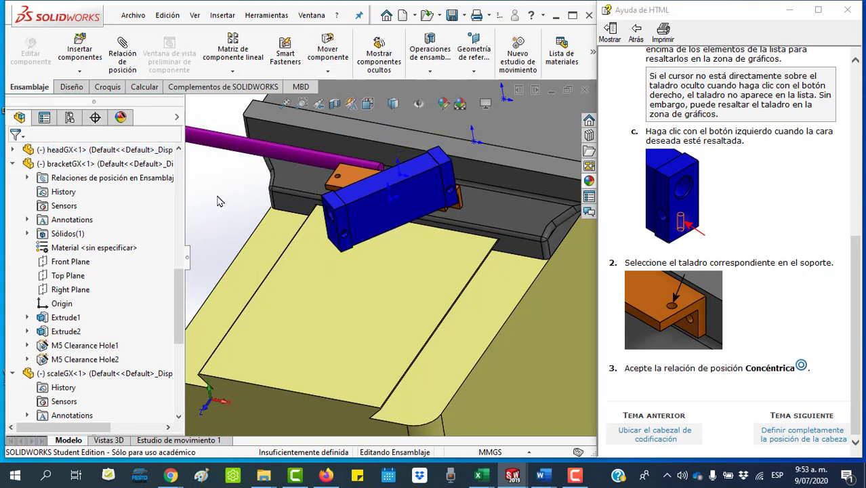
mouse_move(237, 205)
middle_mouse_down()
mouse_move(445, 305)
mouse_move(403, 266)
middle_mouse_up()
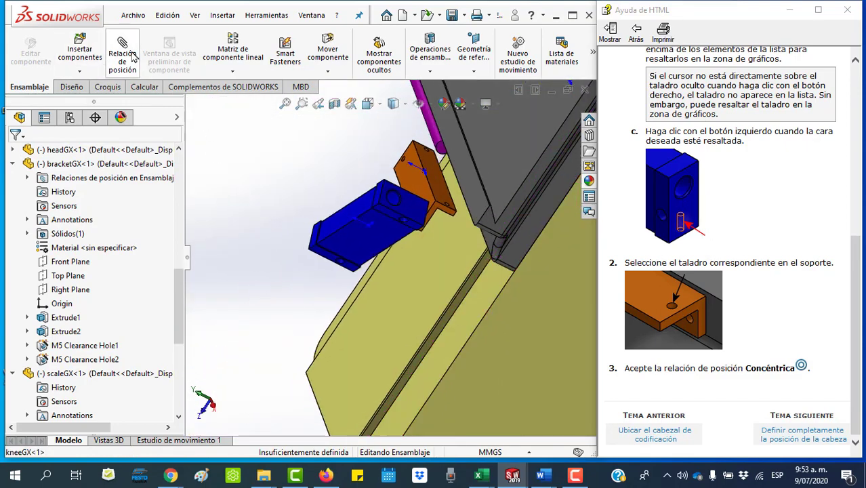
left_click(130, 56)
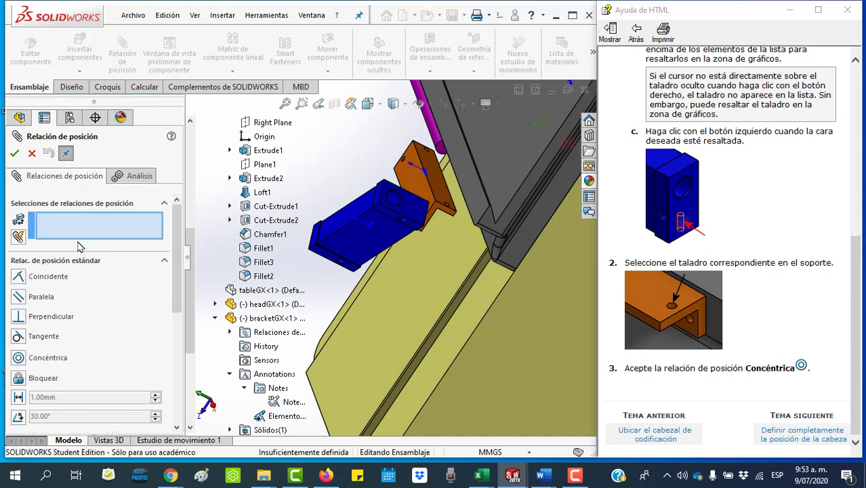
left_click(20, 277)
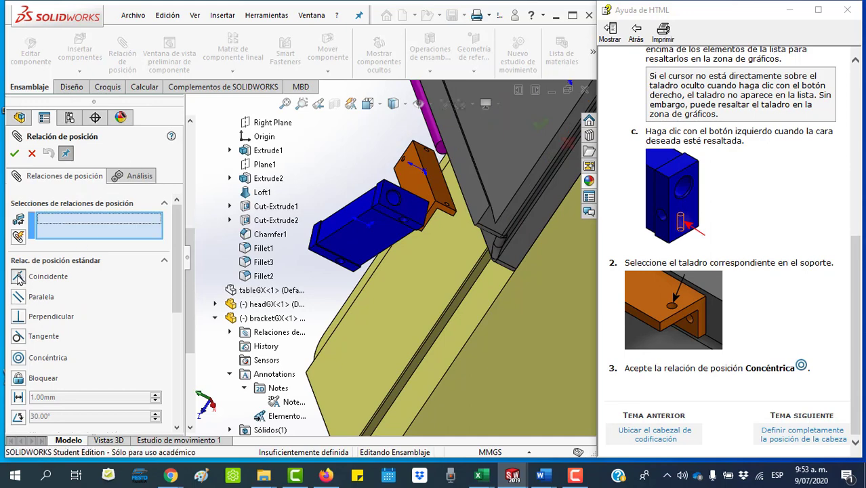
left_click(441, 197)
mouse_move(446, 259)
middle_mouse_down()
mouse_move(490, 225)
mouse_move(517, 168)
middle_mouse_up()
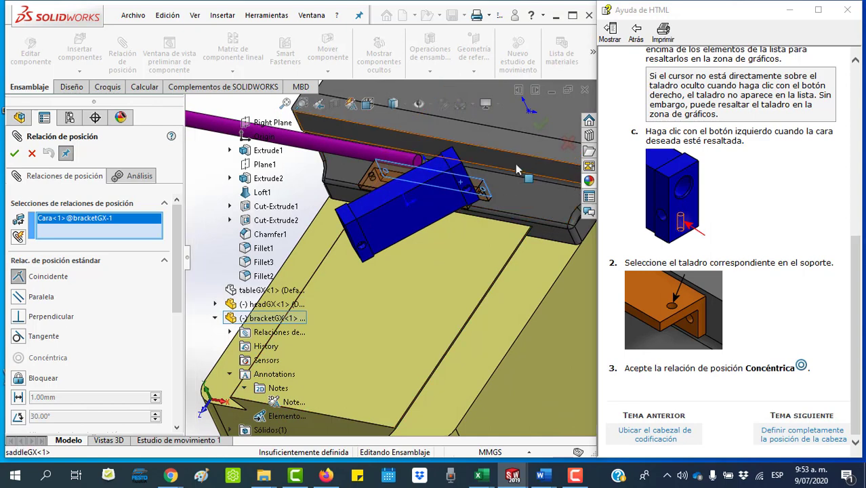
left_click(516, 169)
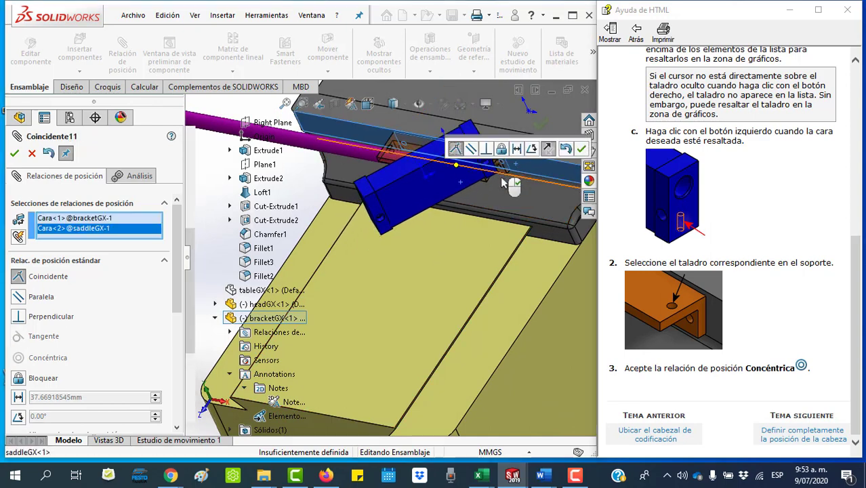
left_click(582, 151)
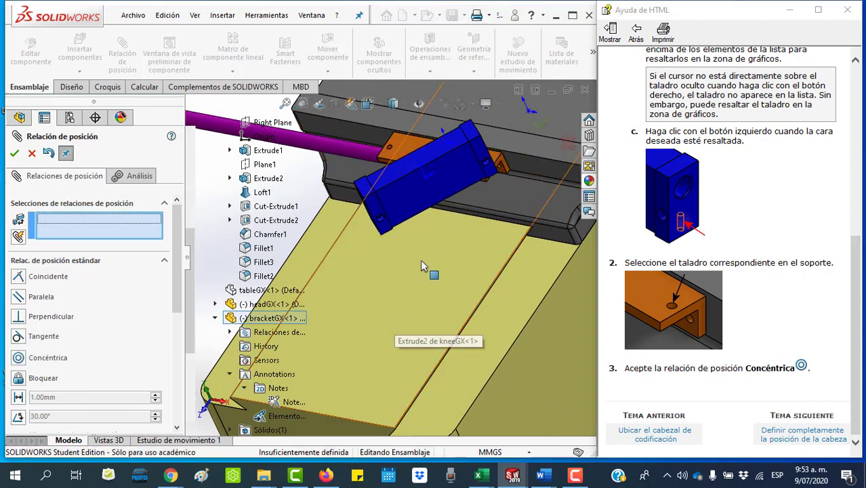
left_click(816, 205)
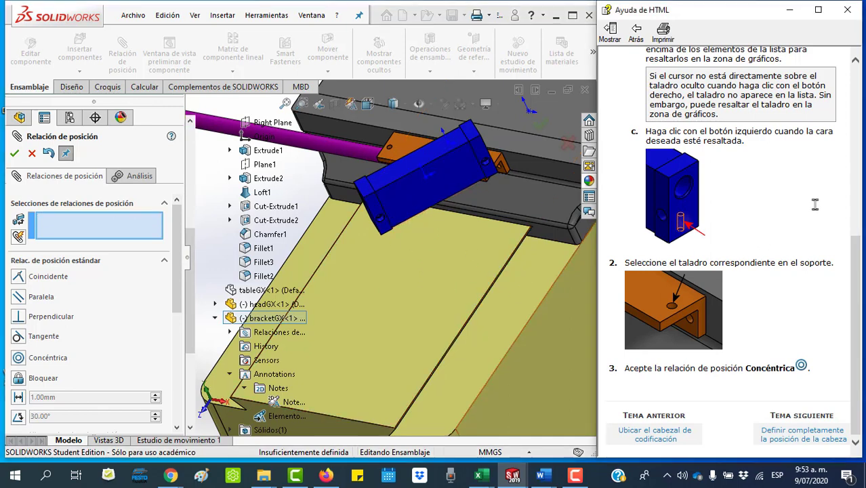
Step: Open the help topic on fully positioning the head, close the idle mate setup, and switch to Isometric
left_click(811, 438)
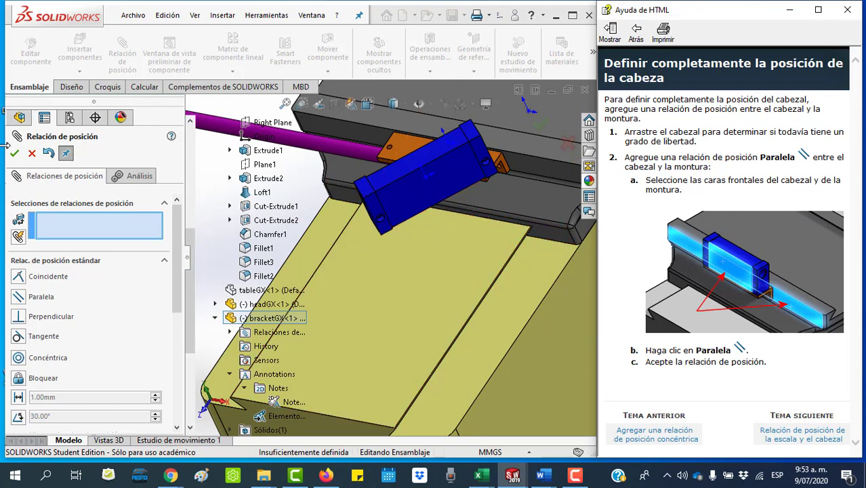
left_click(13, 153)
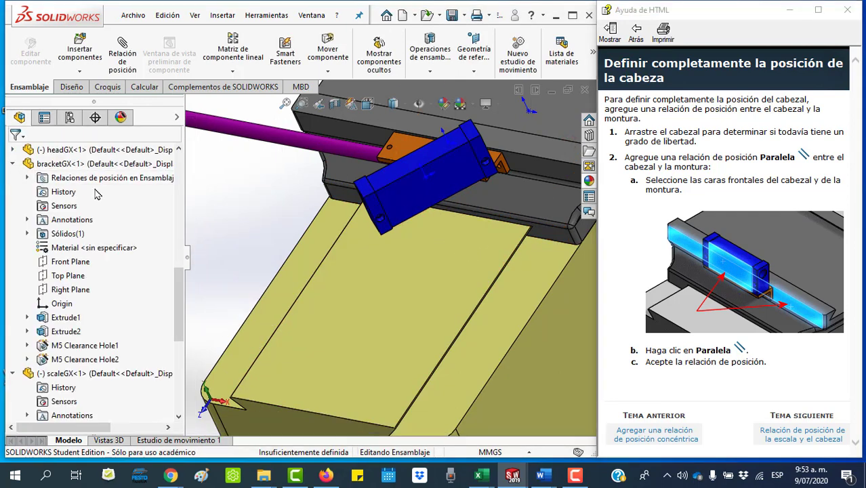
key("space")
left_click(109, 63)
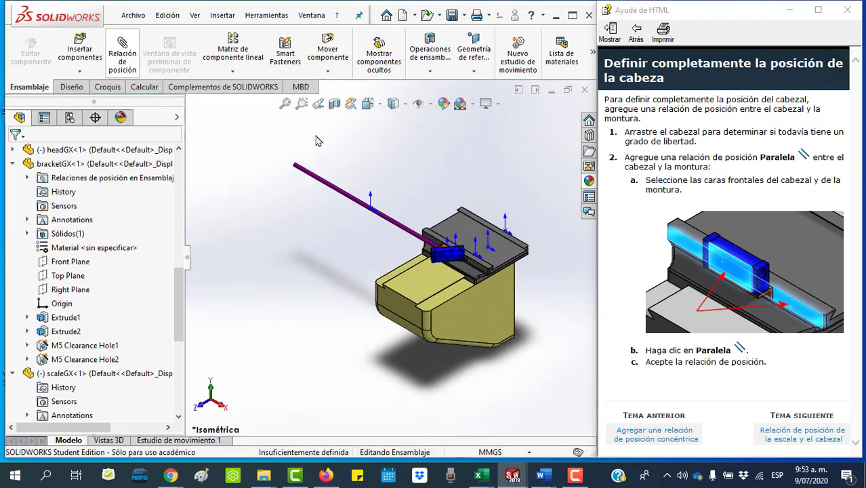
Step: Zoom to the area around the head and saddle and start a new mate
left_click(301, 104)
mouse_move(408, 218)
left_mouse_down()
mouse_move(449, 247)
mouse_move(466, 286)
left_mouse_up()
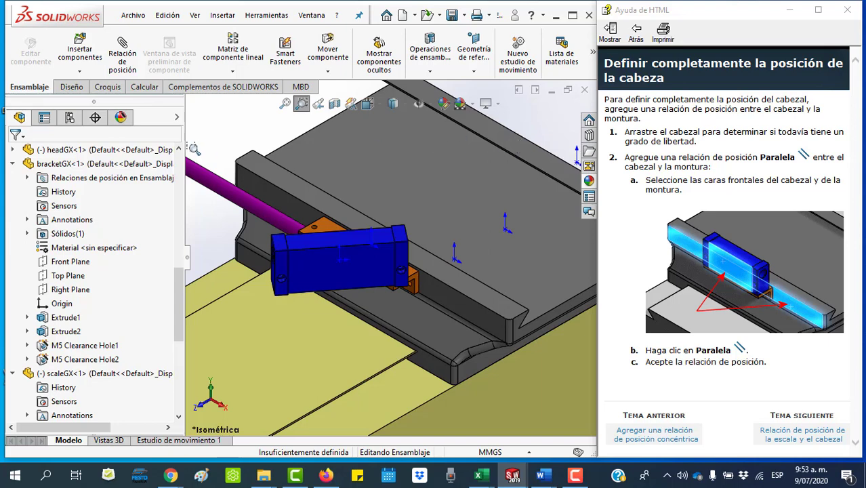
left_click(419, 103)
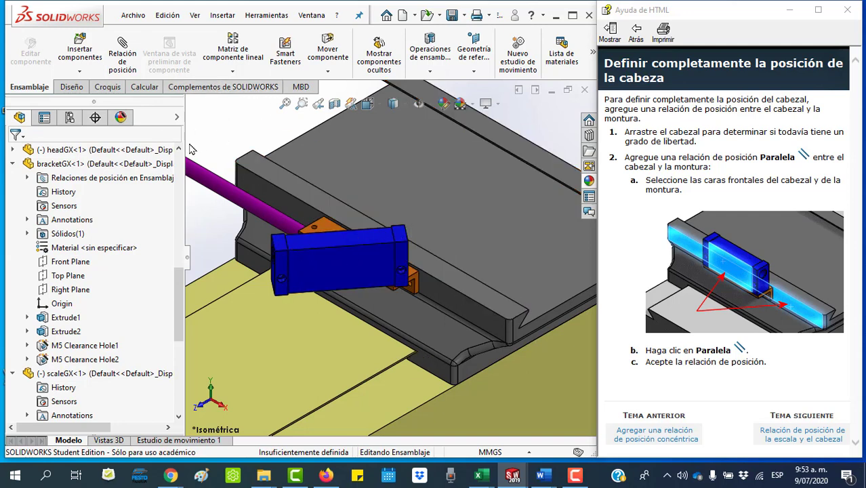
left_click(123, 58)
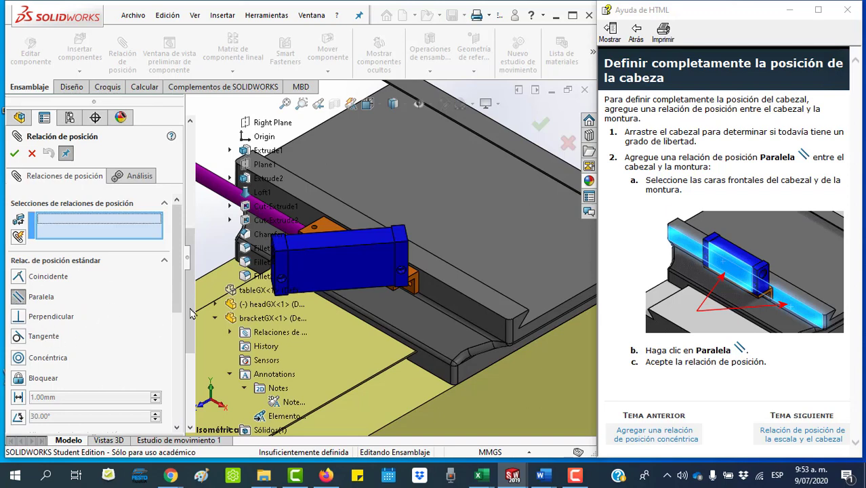
Step: Add a Paralela mate between the head's front face and the saddle face, then fit the view
left_click(332, 263)
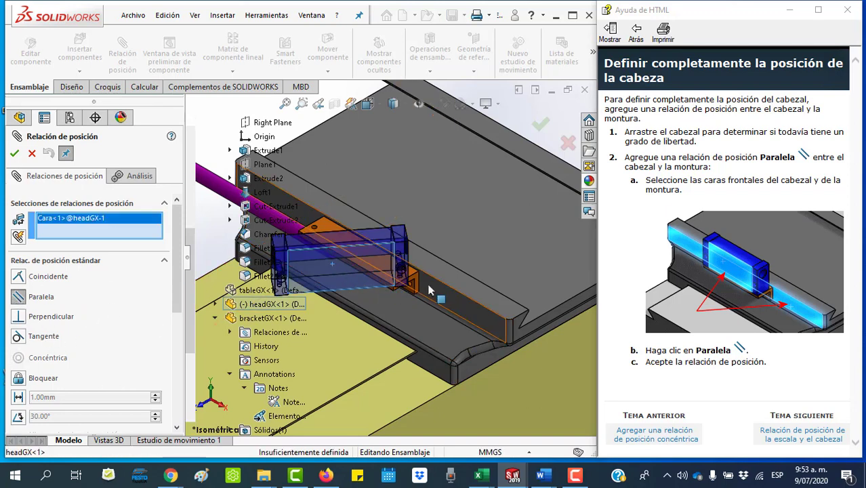
left_click(436, 296)
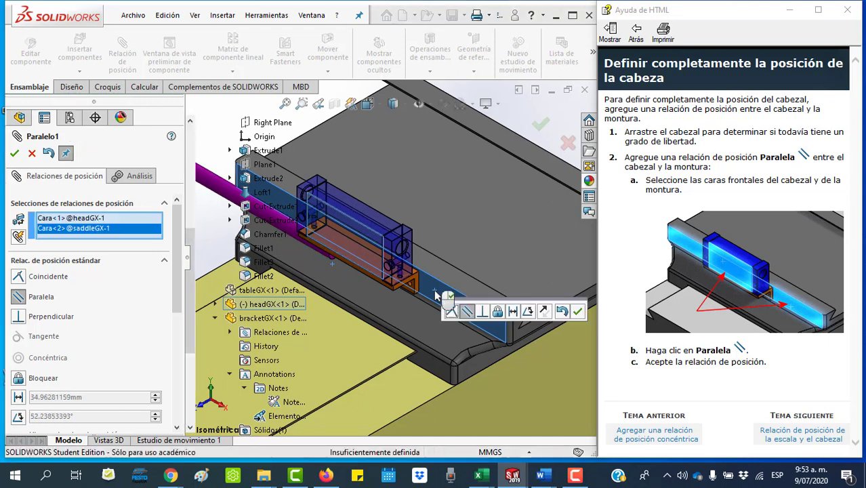
left_click(578, 311)
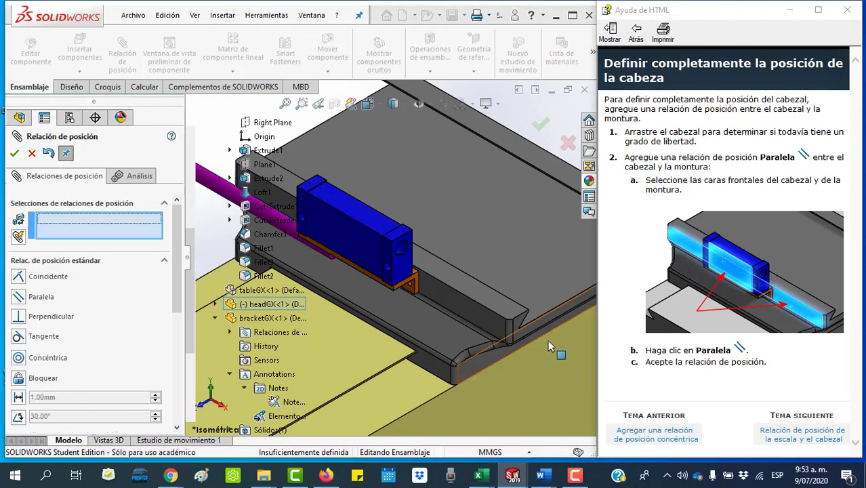
key("f")
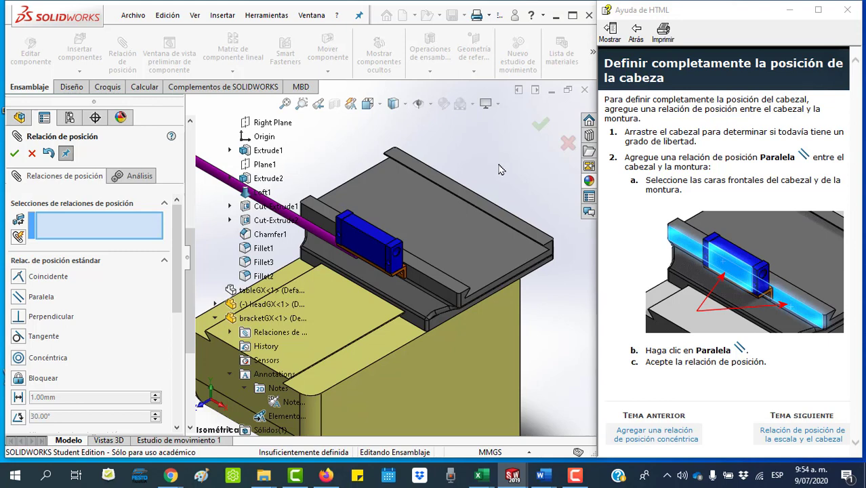
left_click(14, 154)
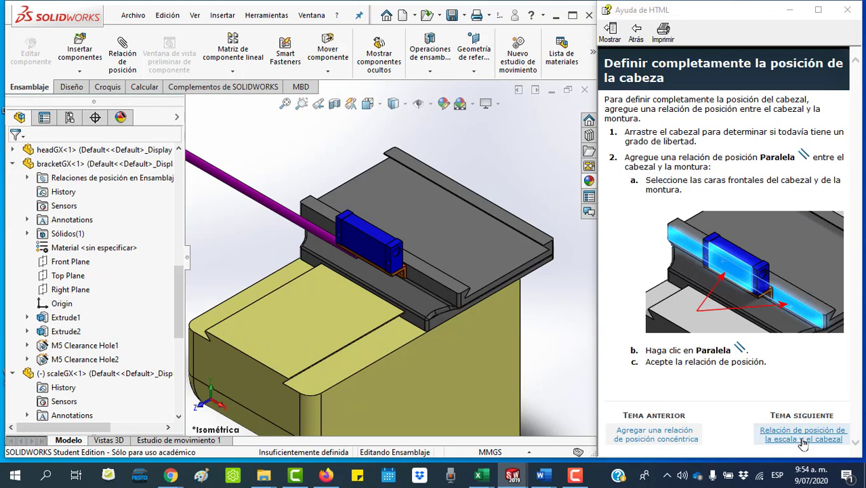
Step: Open the help topic on mating scale and head, and move the scale rod clear of the head
left_click(803, 437)
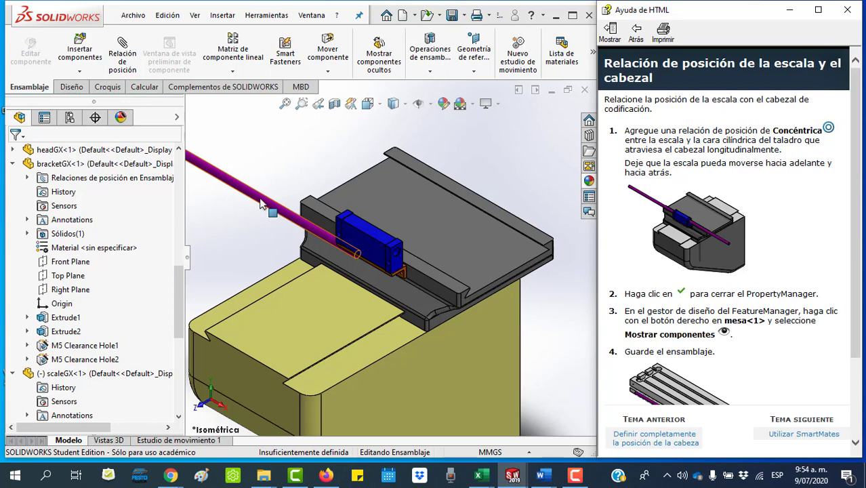
left_click(230, 185)
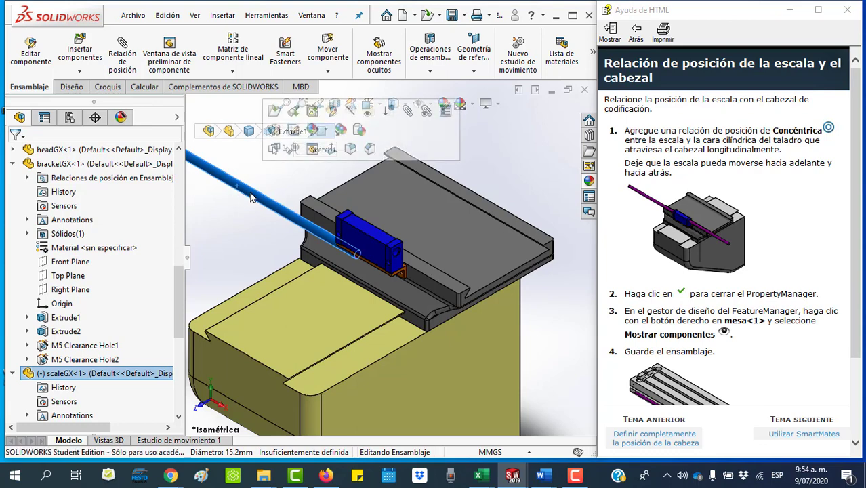
mouse_move(250, 197)
left_mouse_down()
mouse_move(387, 269)
mouse_move(482, 169)
left_mouse_up()
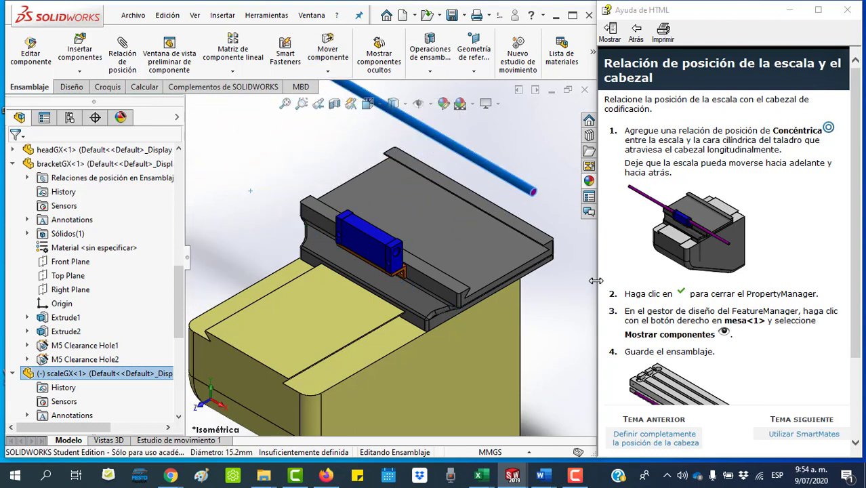
left_click(524, 305)
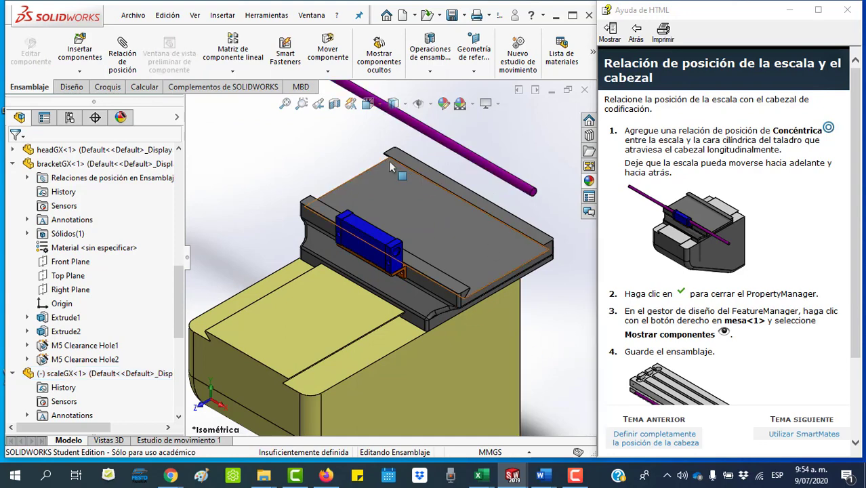
Step: Add a Concéntrica mate between the scale rod's cylindrical face and the head's bore, sliding the rod through
left_click(122, 61)
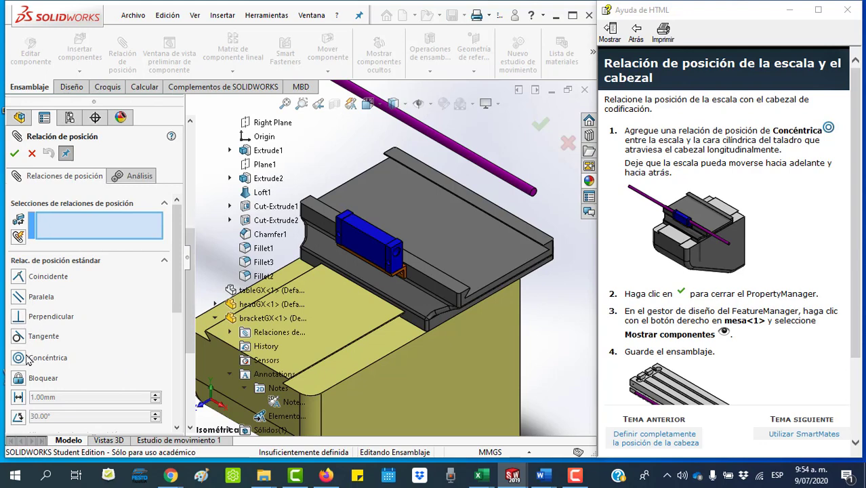
left_click(526, 192)
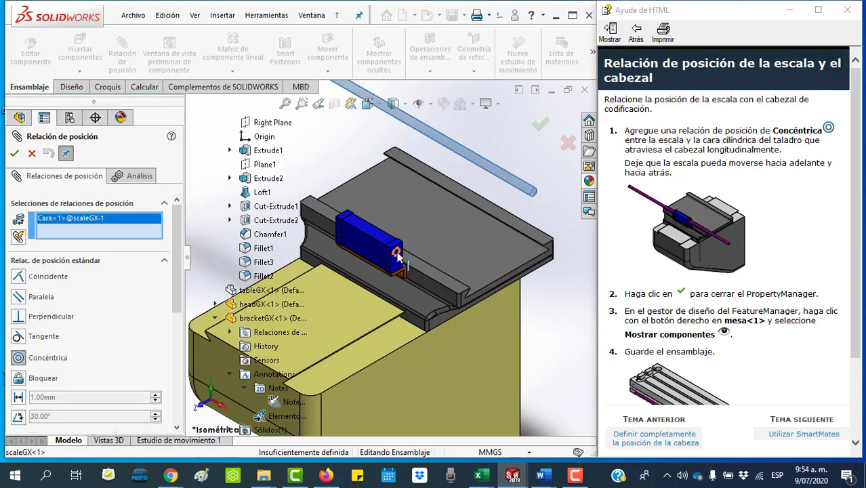
left_click(399, 256)
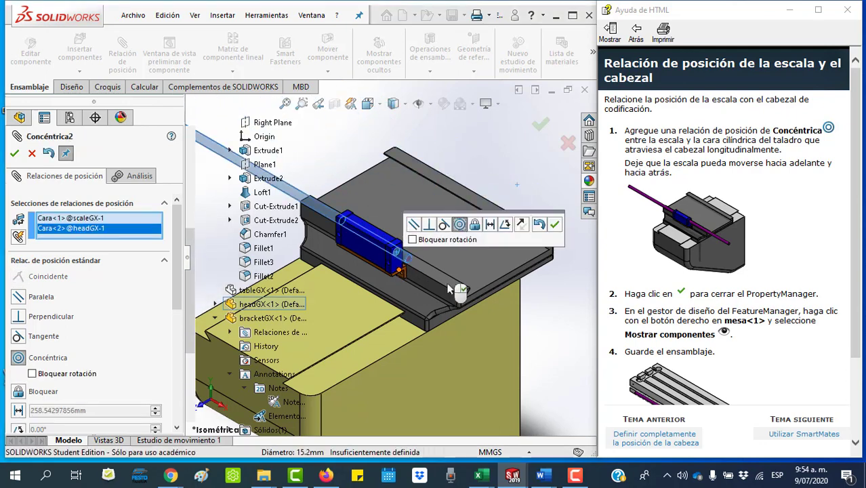
left_click(556, 226)
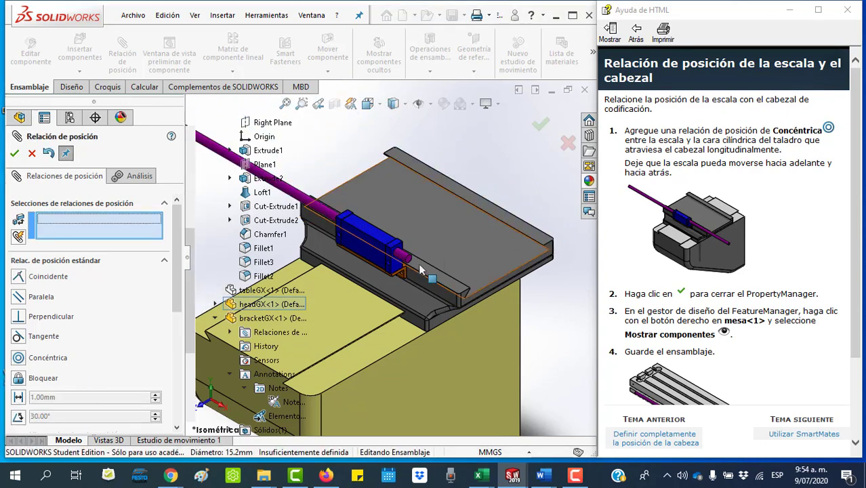
left_click_drag(407, 260, 556, 346)
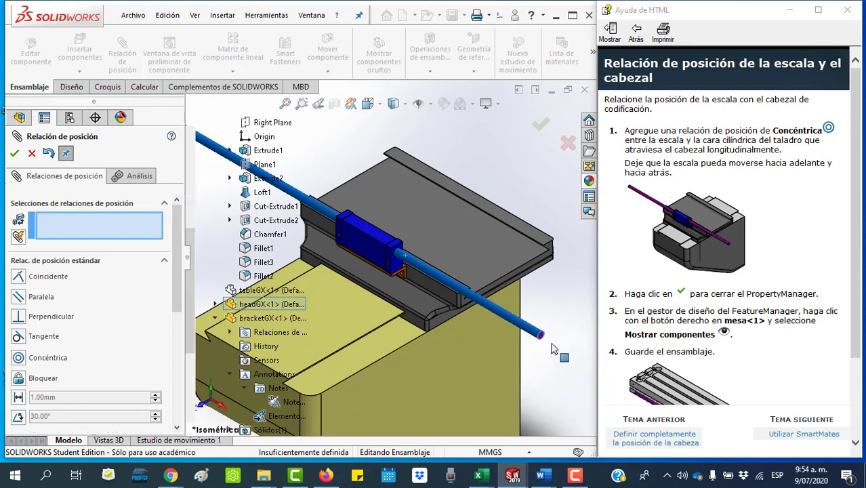
left_click_drag(556, 346, 559, 348)
key("f")
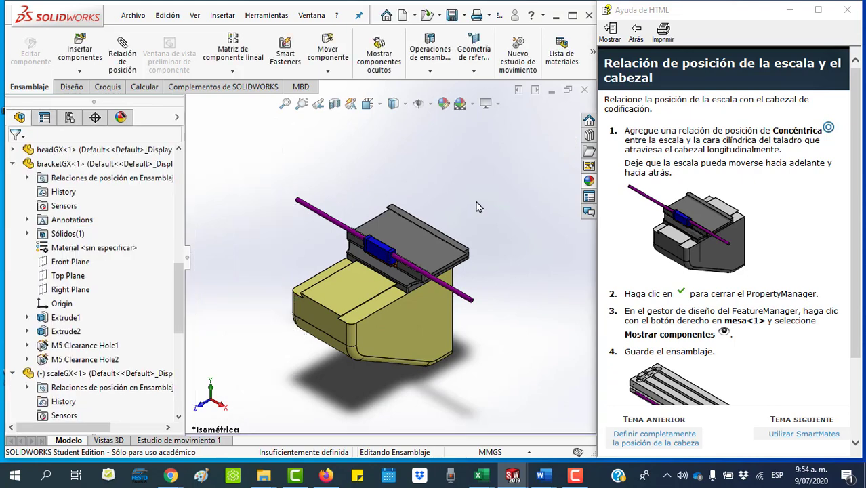
key("Return")
Step: Open the SmartMates help topic and insert pillarGX, placing it in front of the saddle
left_click(804, 434)
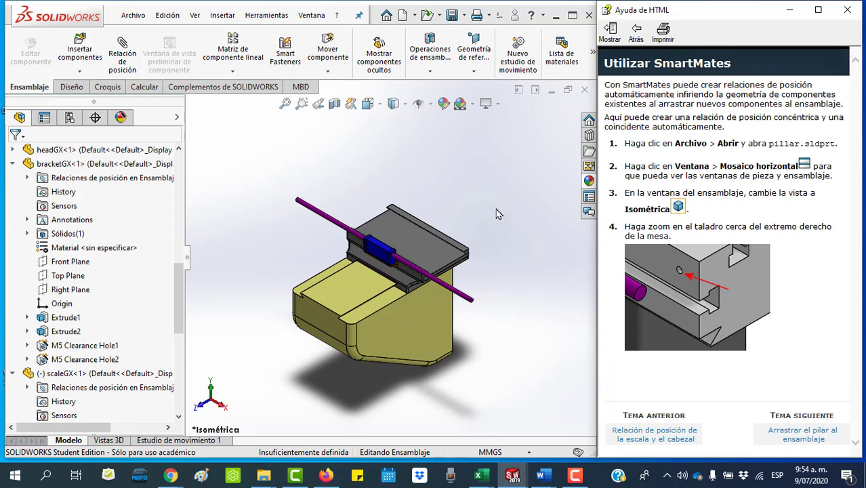
left_click(80, 50)
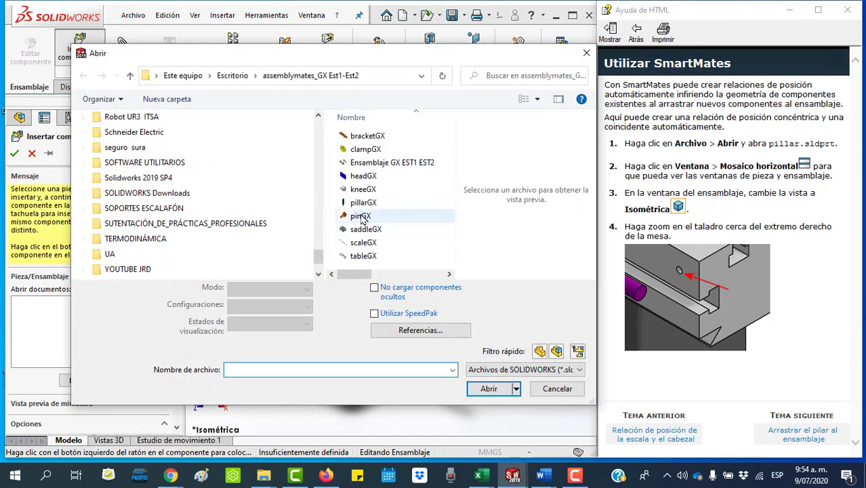
double_click(361, 203)
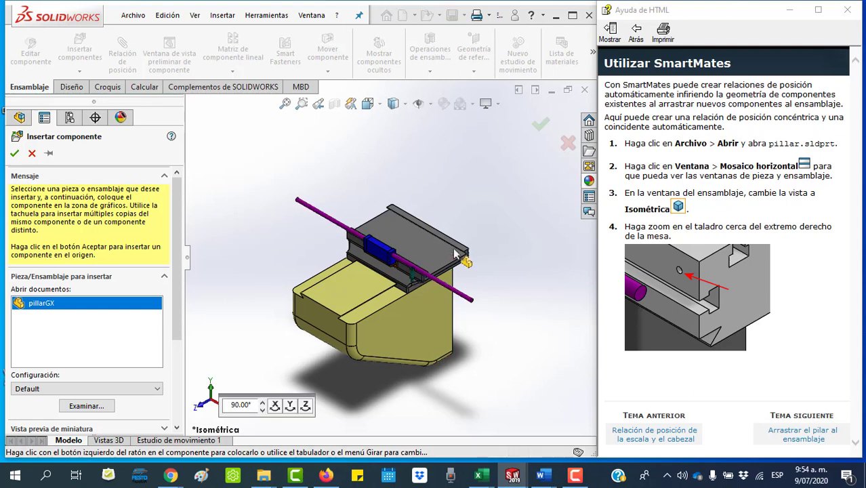
left_click(412, 308)
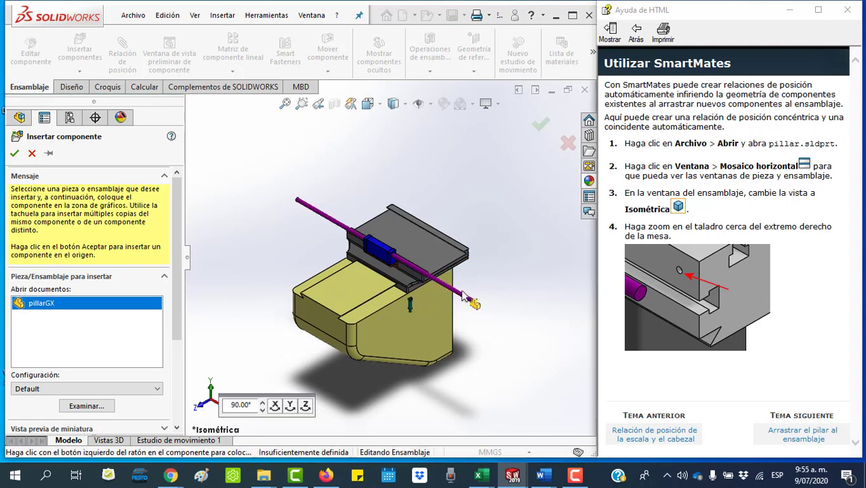
Step: Zoom in on the bracket and pillar, and collapse the bracketGX and scaleGX entries in the tree
left_click(302, 103)
left_click_drag(385, 264, 471, 327)
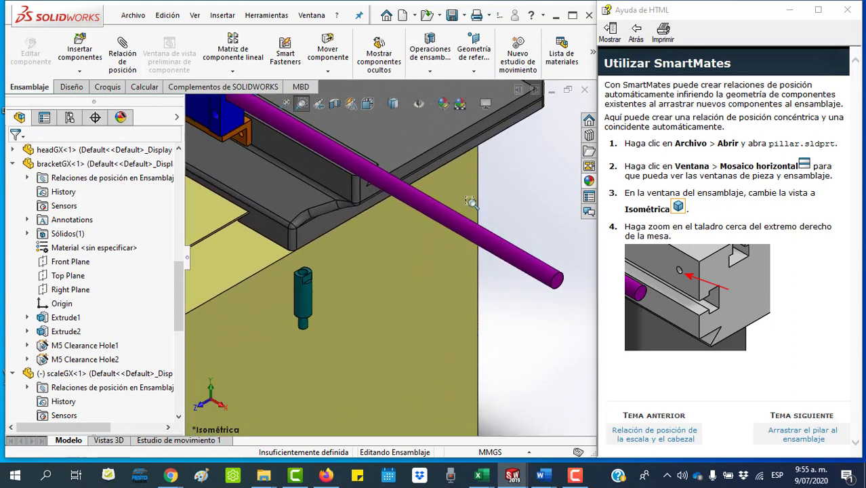
scroll(471, 202, "up", 3)
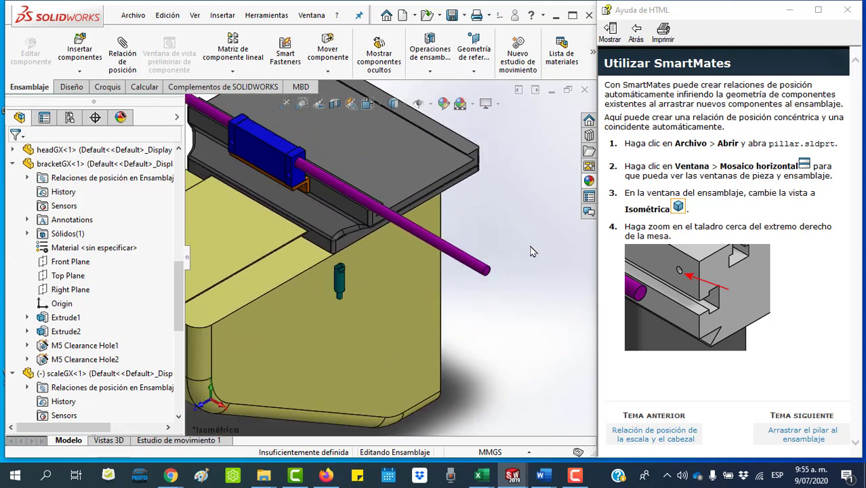
scroll(391, 257, "up", 2)
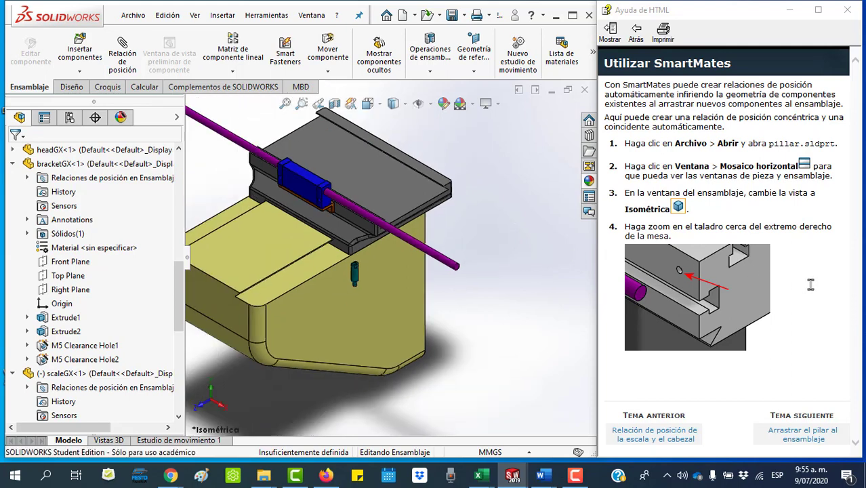
left_click(11, 164)
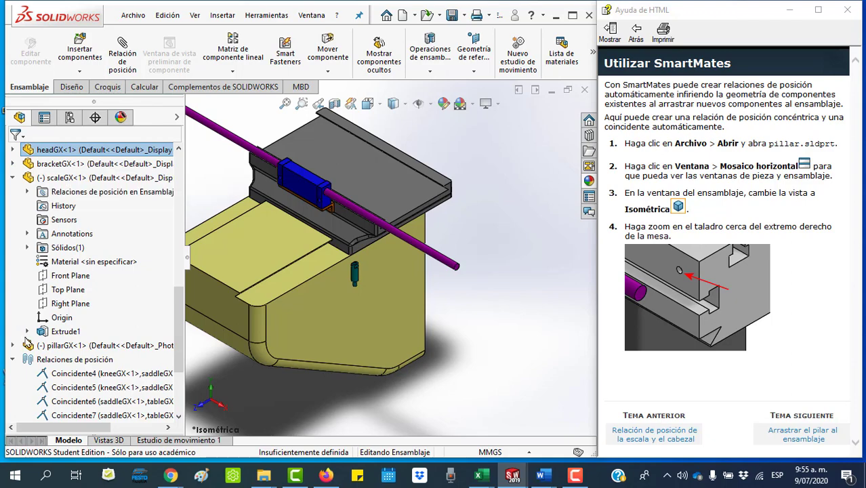
left_click(12, 177)
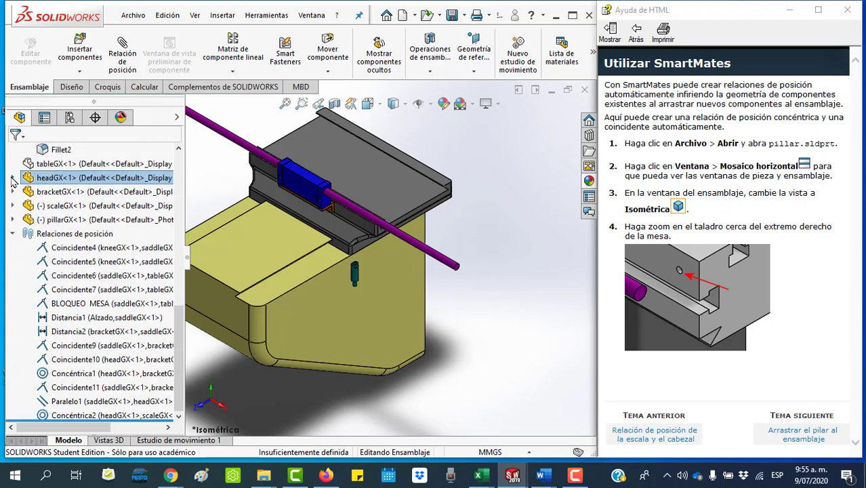
scroll(51, 254, "up", 3)
Step: Attempt to rename the tableGX component, then cancel and dismiss the rename notice
left_click(51, 251)
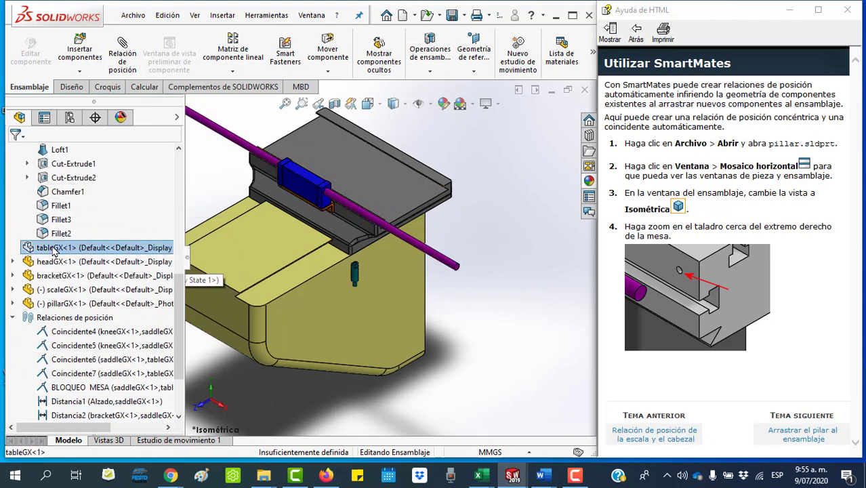
right_click(52, 250)
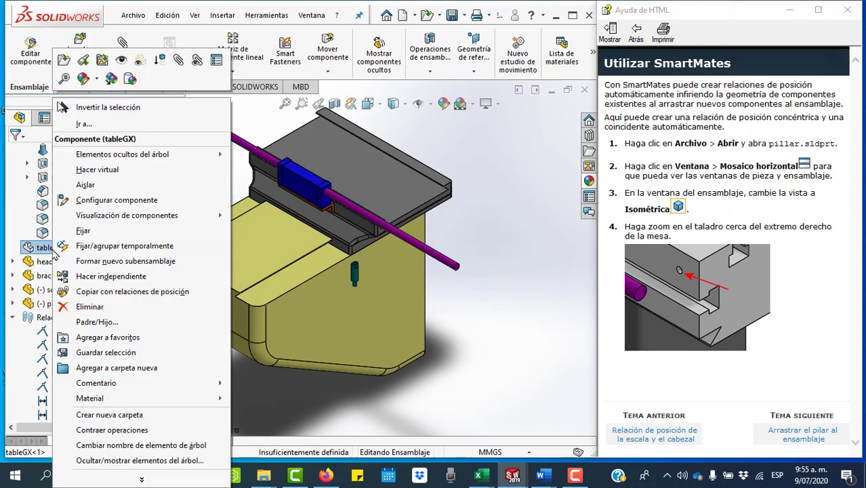
left_click(43, 251)
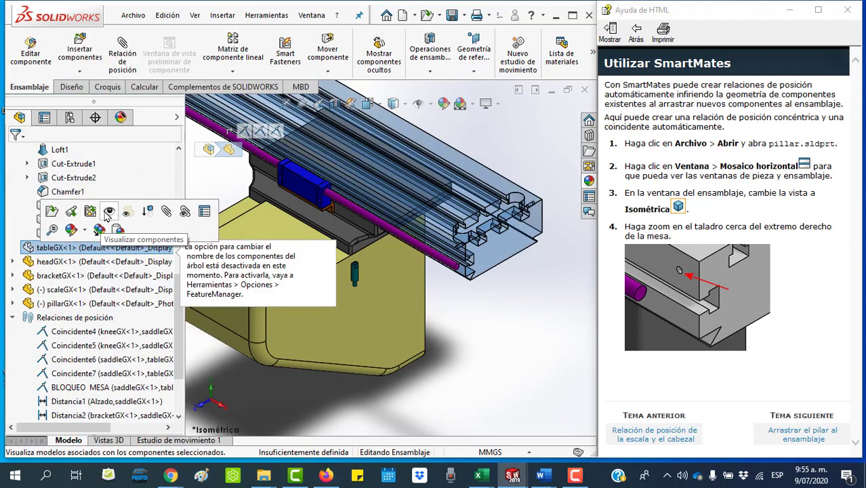
key("Escape")
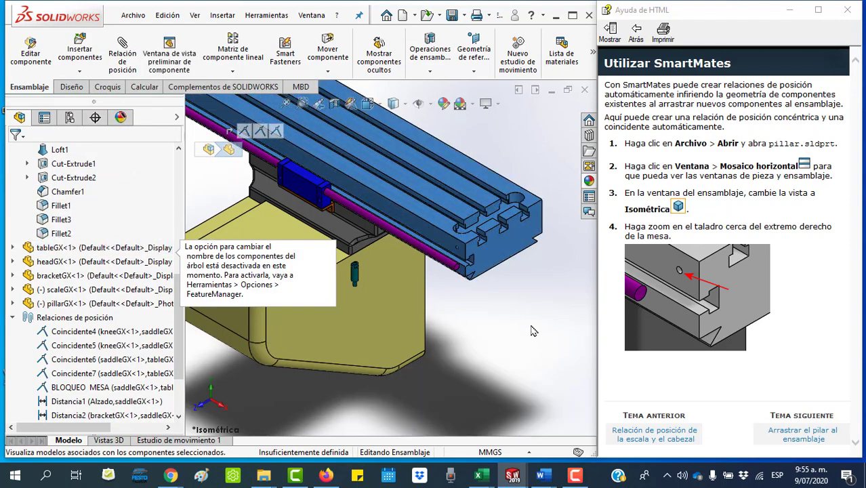
left_click(531, 331)
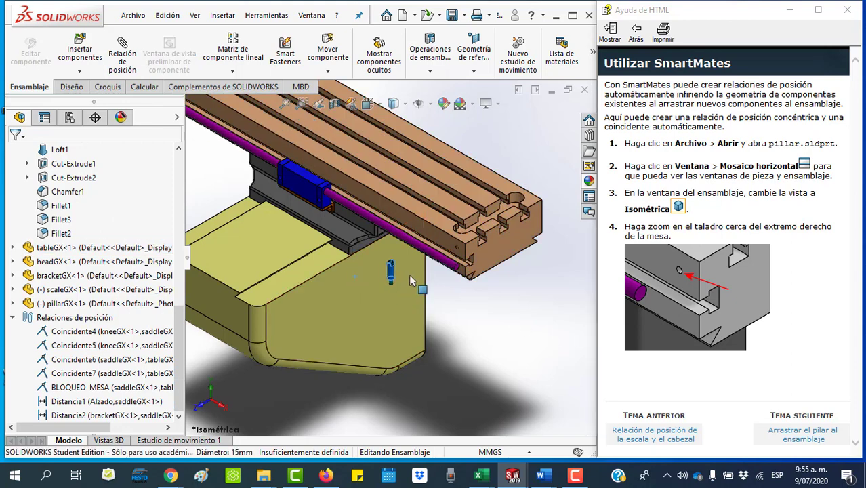
Step: Drag the pillar below the table end, zoom in, and open 'Arrastrar el pilar al ensamblaje' help
left_click_drag(412, 281, 494, 304)
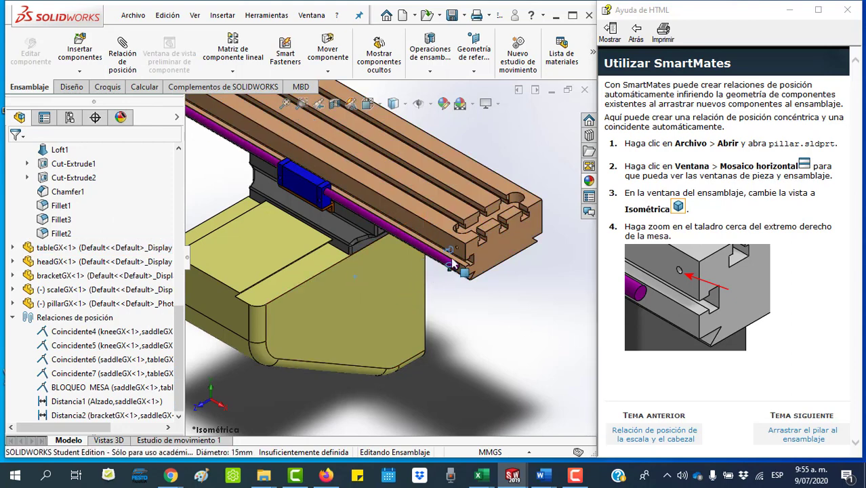
left_click(495, 304)
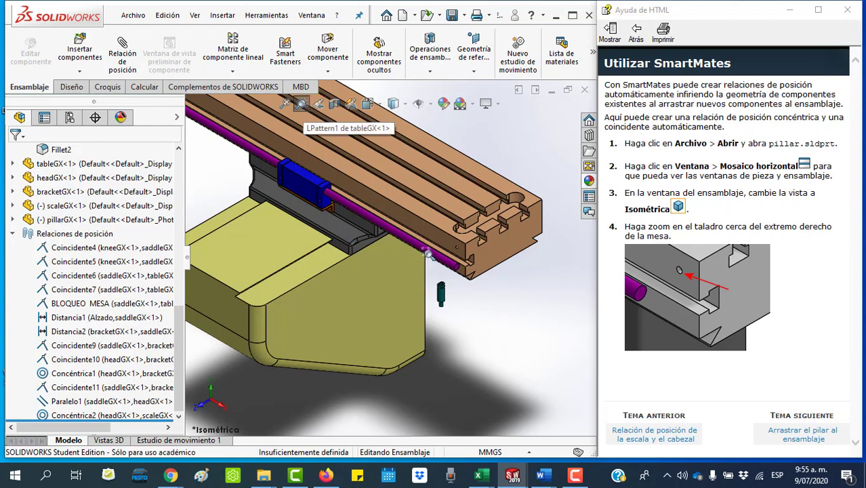
left_click_drag(426, 259, 502, 324)
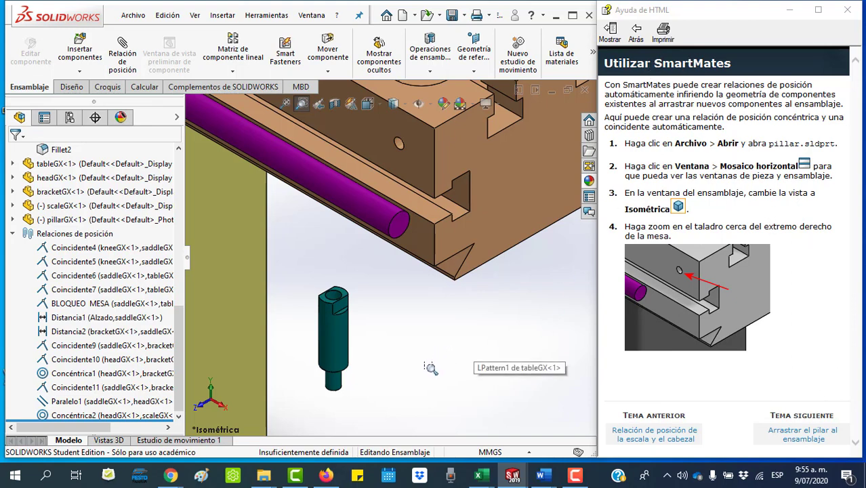
left_click(798, 441)
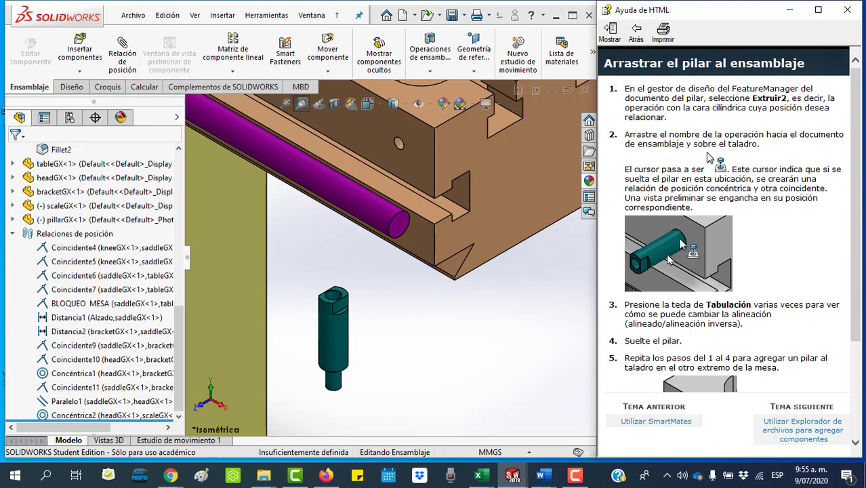
Step: Make the pillar's cylindrical face concentric with the hole in the table's end
left_click(123, 60)
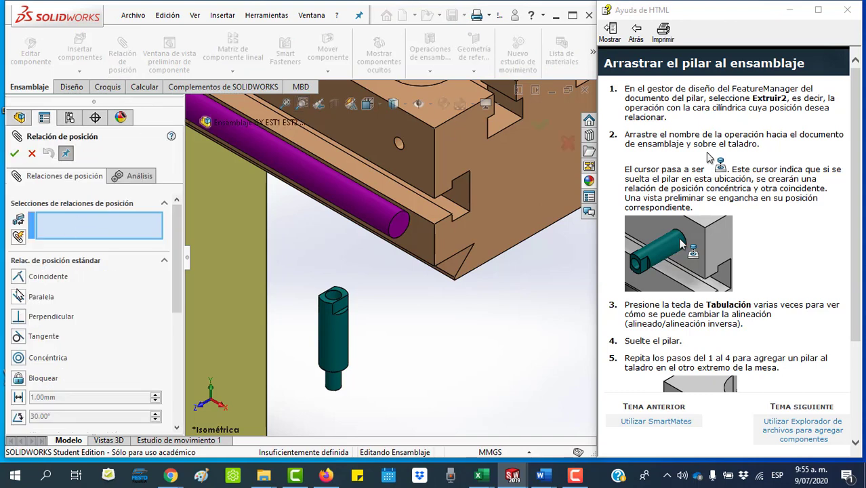
left_click(338, 344)
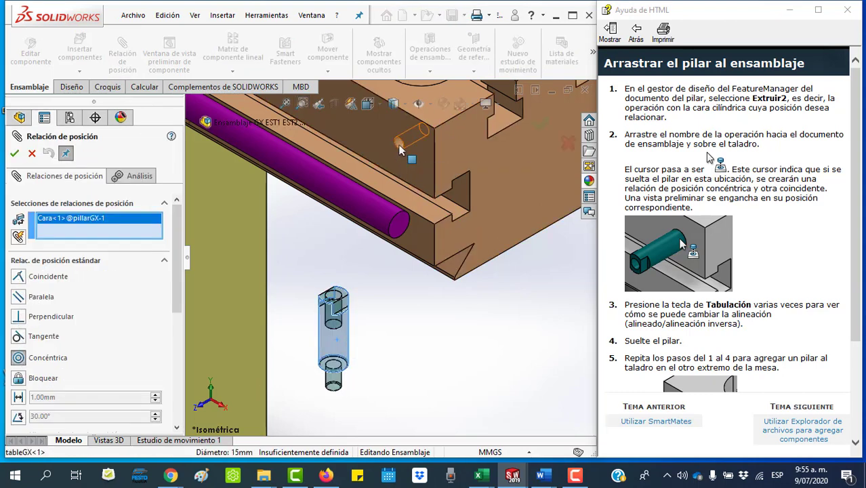
left_click(381, 210)
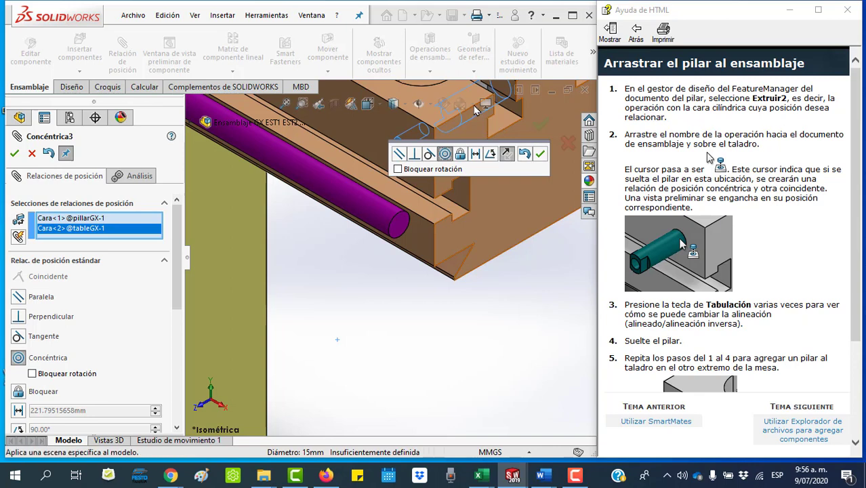
left_click(540, 156)
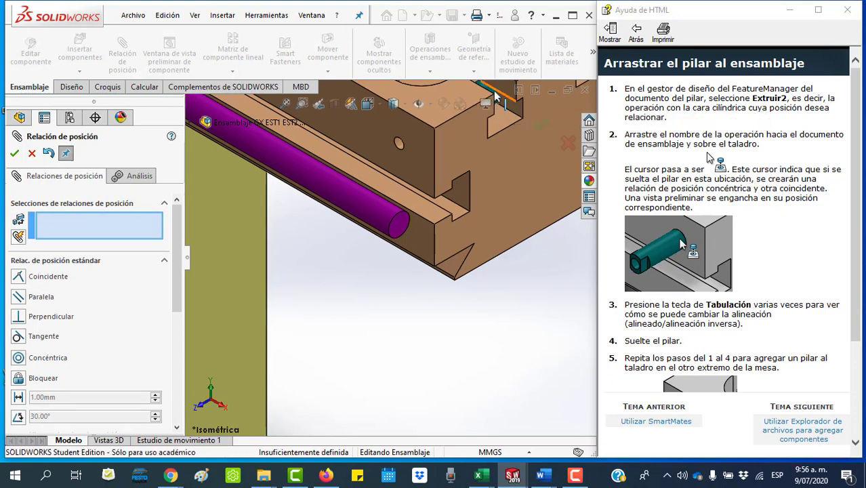
Step: Mate the pillar's circular shoulder edge coincident with the table's end face
middle_click_drag(502, 122, 506, 131)
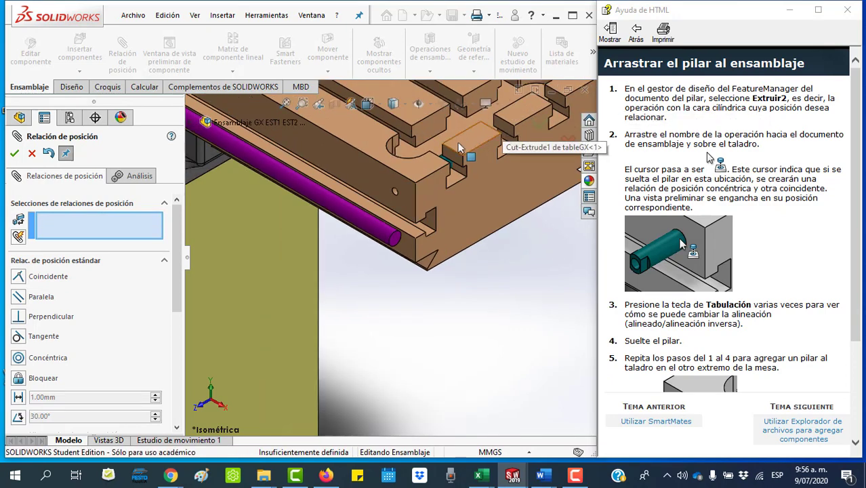
middle_click_drag(446, 171, 465, 175)
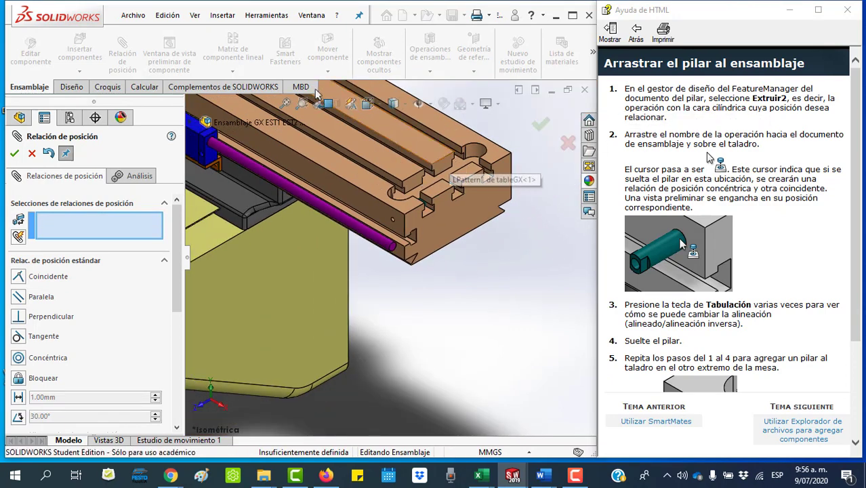
left_click(303, 105)
left_click_drag(406, 194, 453, 227)
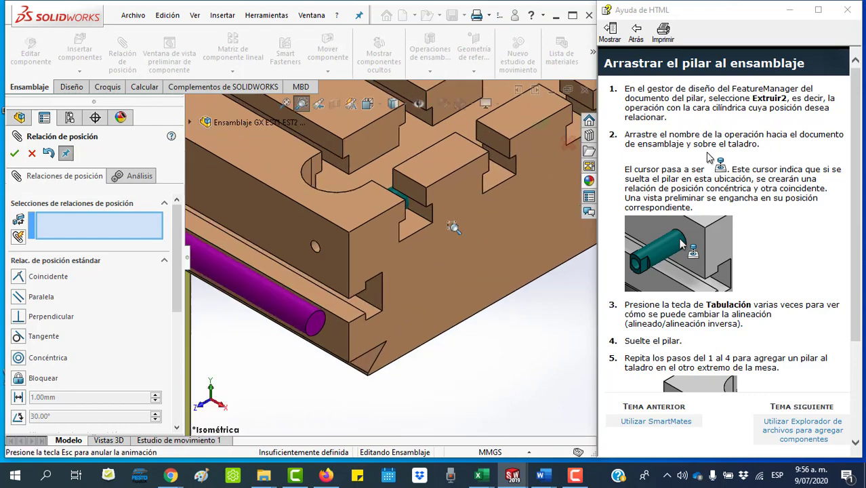
key("Escape")
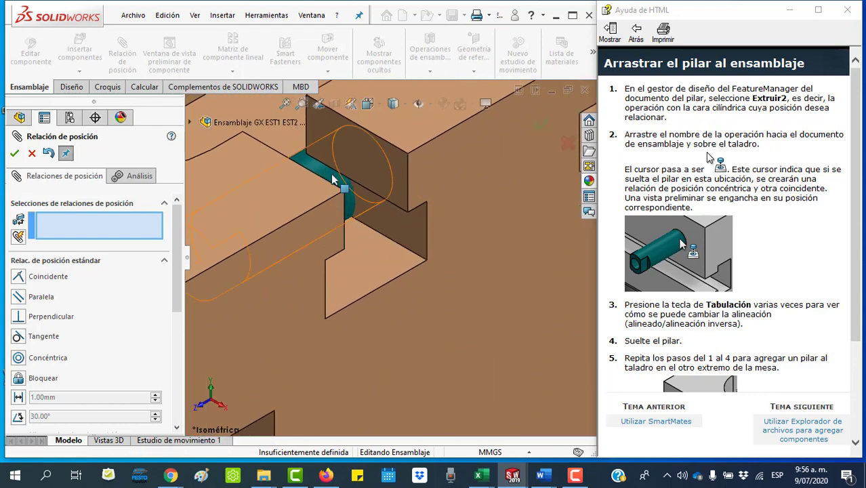
left_click_drag(333, 187, 258, 214, "alt")
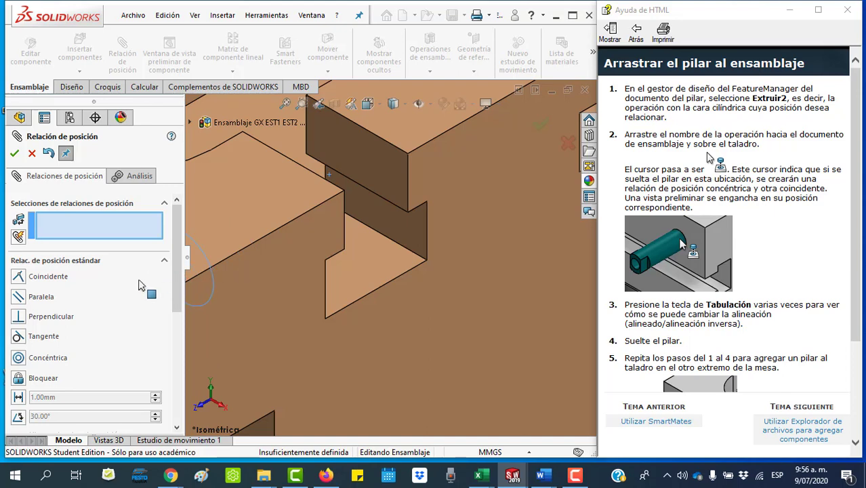
scroll(473, 278, "up", 5)
mouse_move(280, 292)
left_mouse_down("alt")
mouse_move(150, 332)
mouse_move(175, 349)
left_mouse_up("alt")
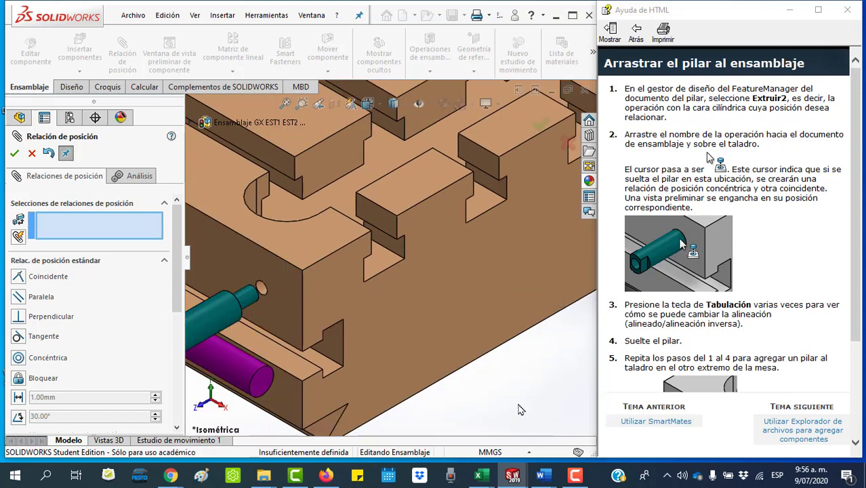
left_click(19, 278)
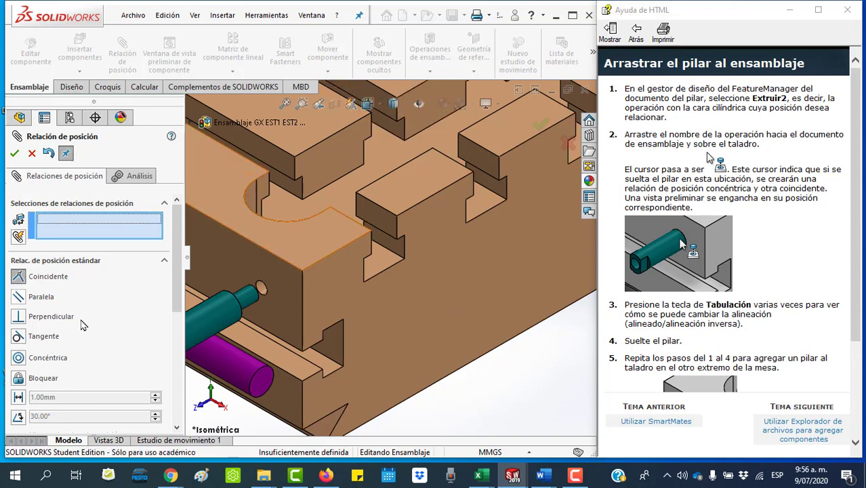
left_click(240, 315)
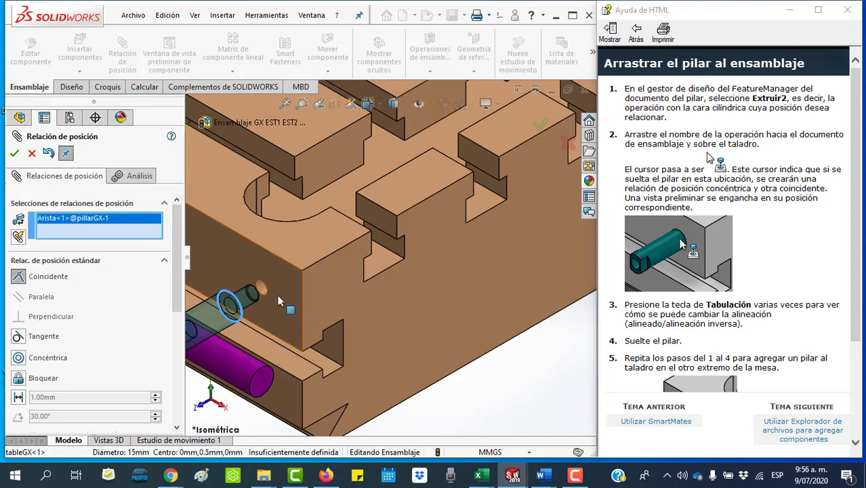
left_click(272, 331)
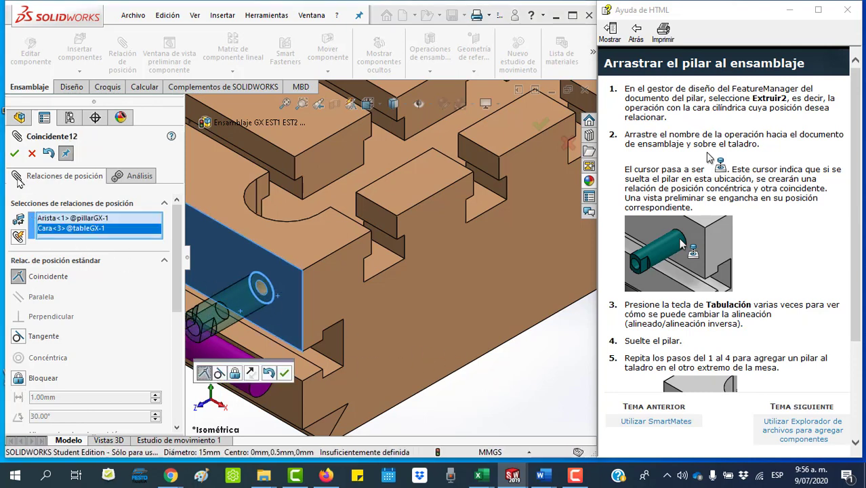
left_click(14, 154)
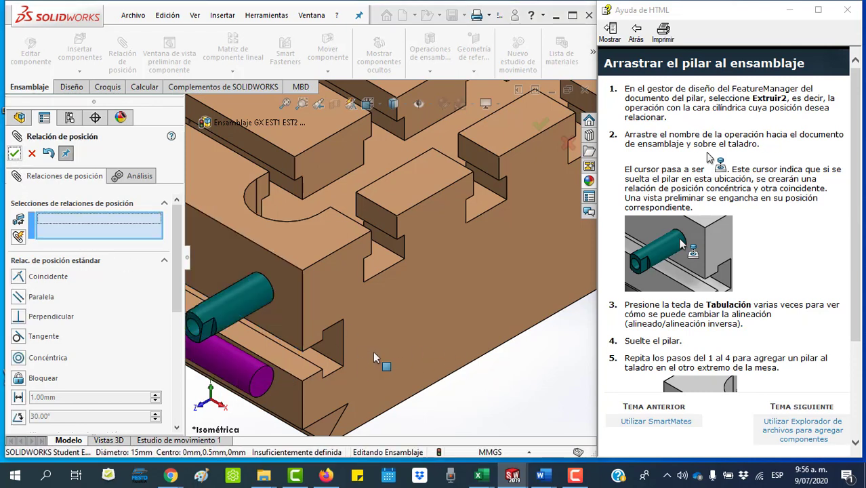
Step: Zoom in on the pillar and turn it to check it stays seated in the hole
left_click(219, 313)
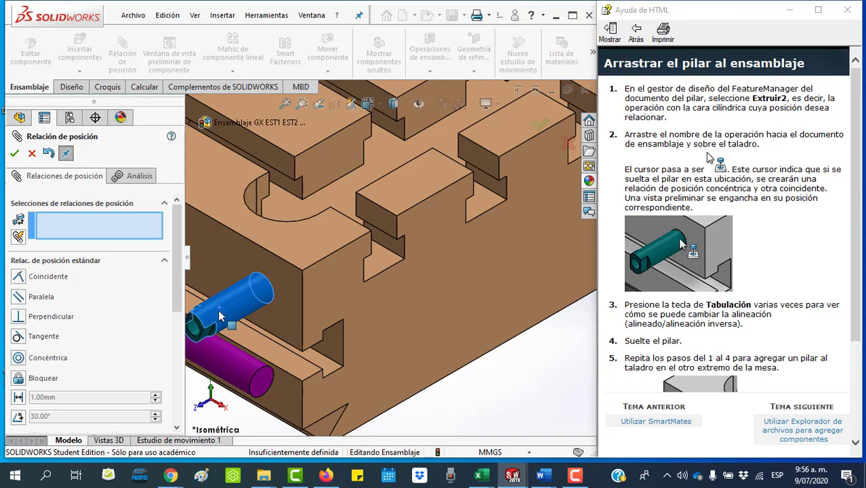
left_click(302, 103)
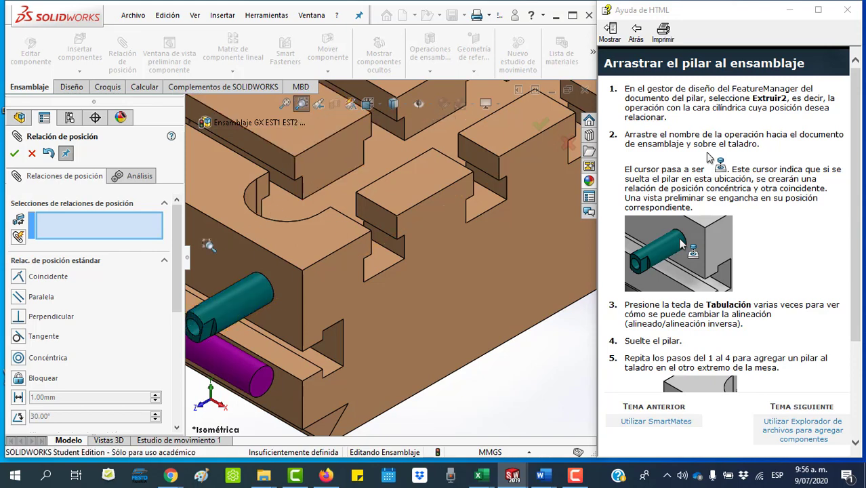
left_click_drag(209, 245, 270, 364)
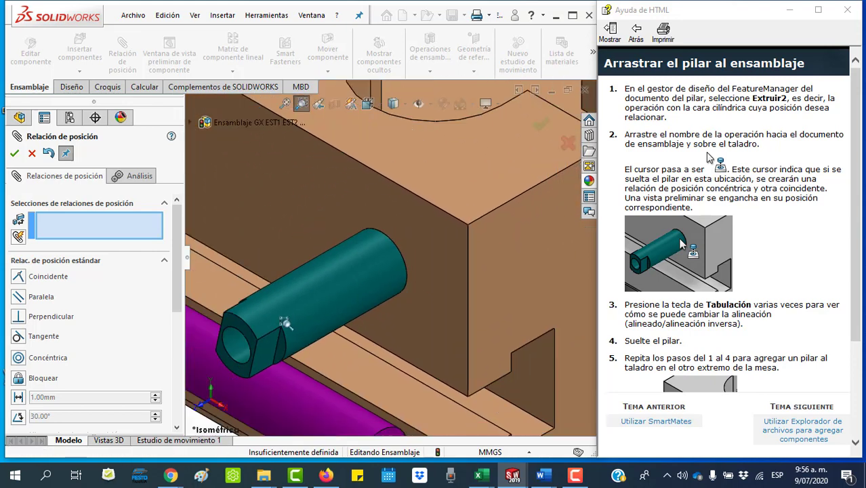
key("Escape")
mouse_move(306, 291)
left_mouse_down()
mouse_move(274, 289)
mouse_move(288, 297)
left_mouse_up()
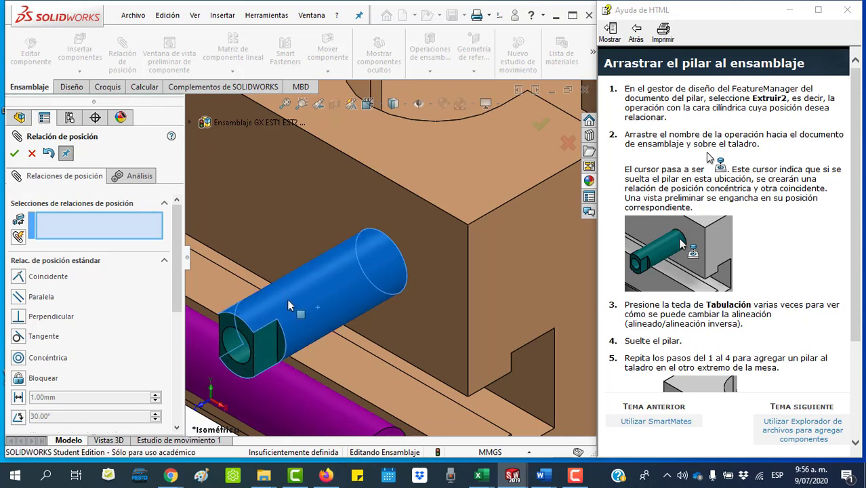
scroll(754, 339, "down", 3)
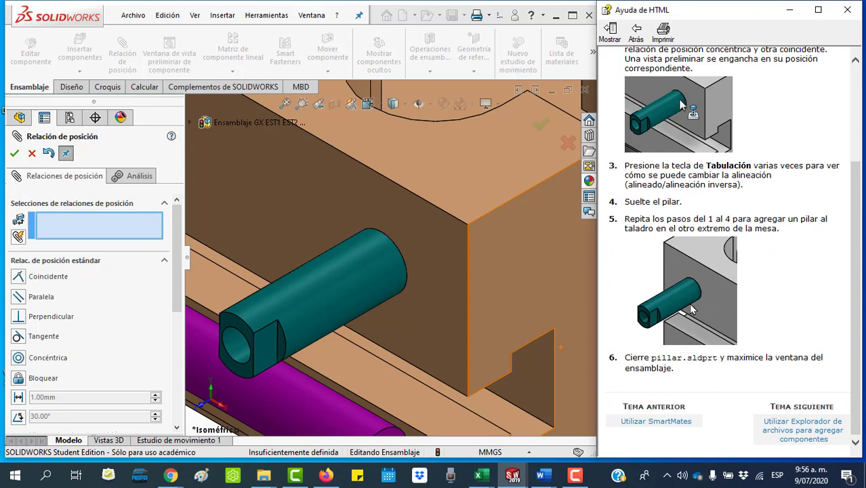
scroll(432, 289, "up", 2)
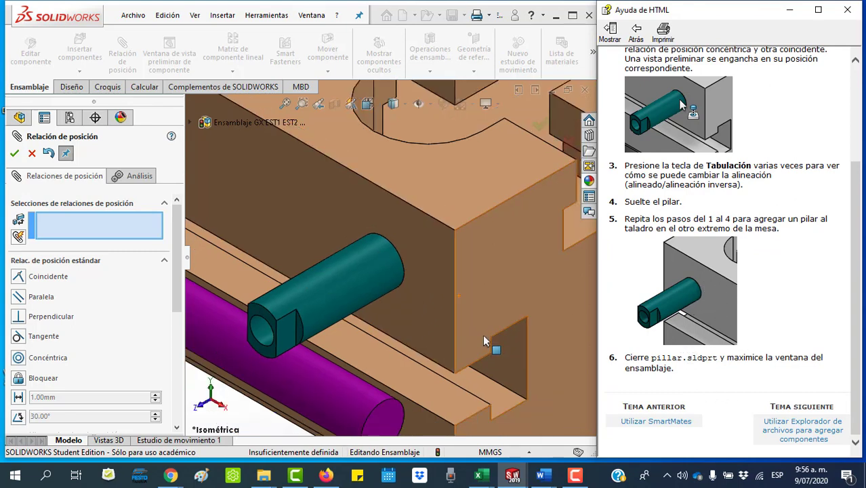
scroll(482, 334, "up", 3)
scroll(493, 337, "up", 5)
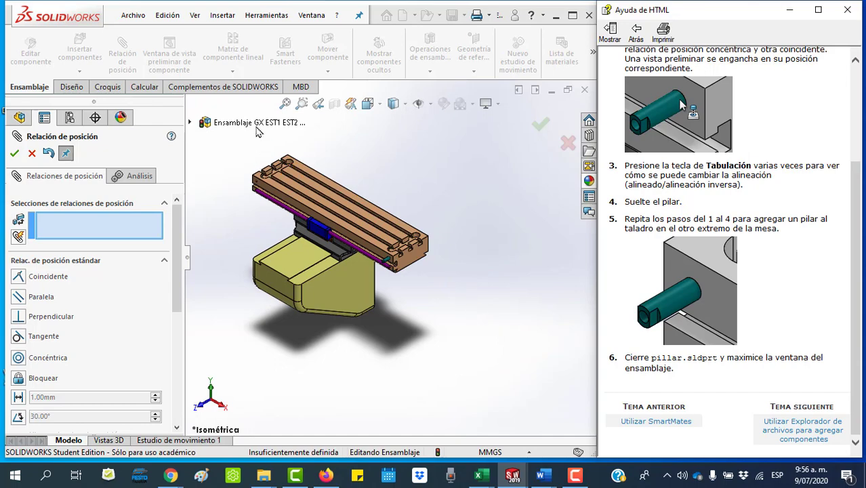
Step: Finish the mates and insert a second pillarGX beside the table
left_click(15, 154)
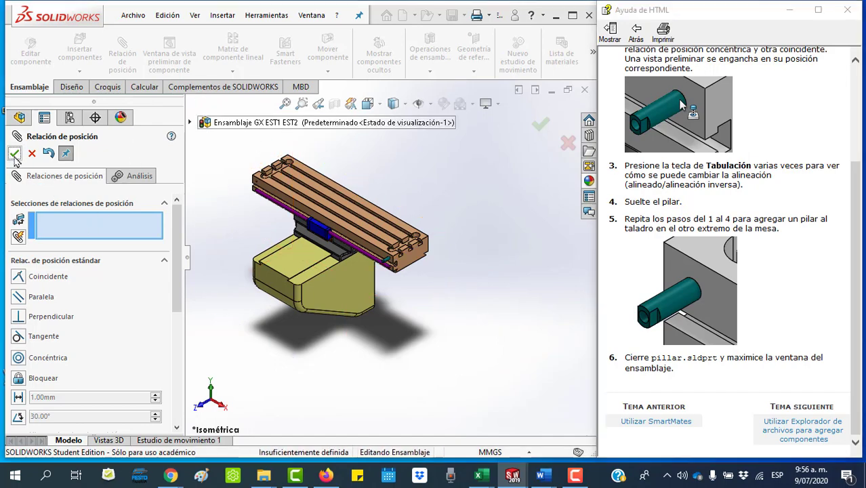
left_click(80, 54)
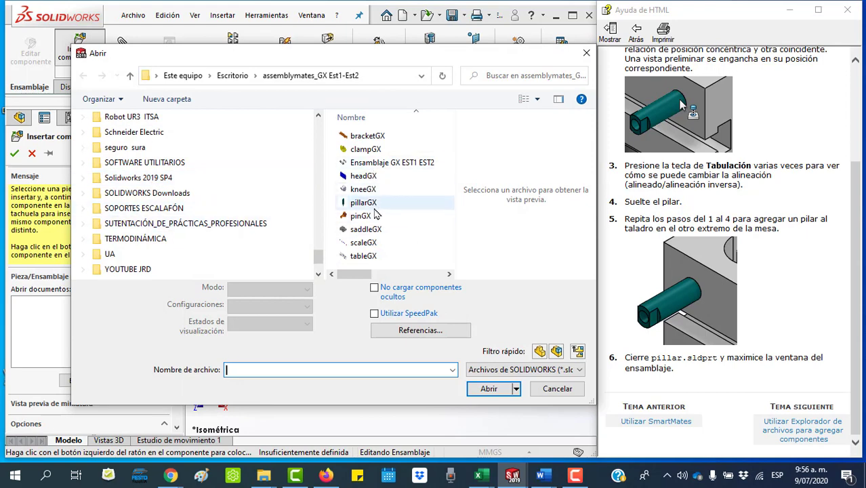
double_click(367, 205)
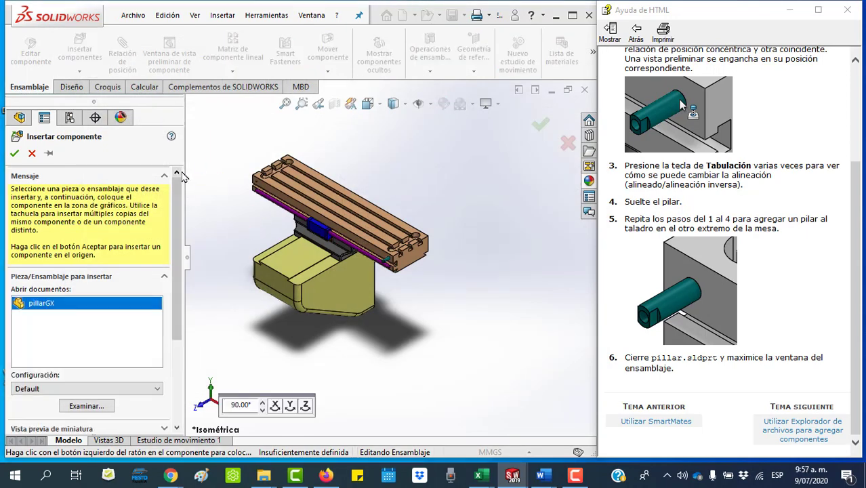
left_click(234, 180)
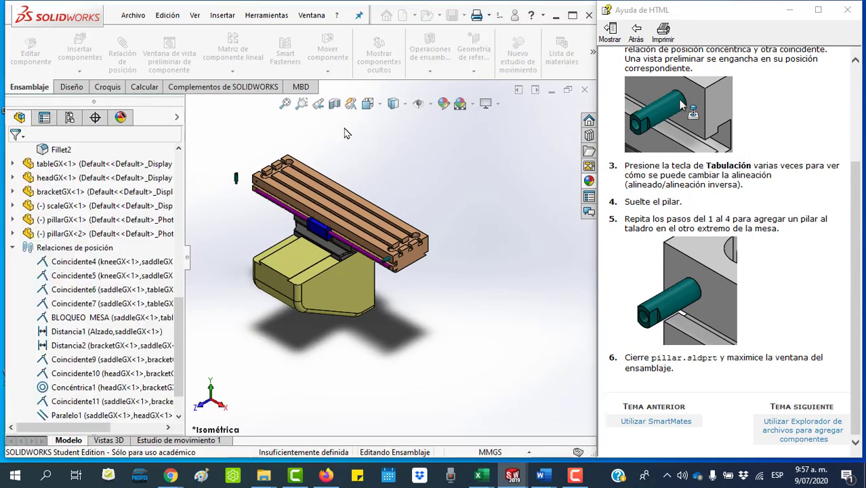
left_click(301, 106)
Step: Make the second pillar concentric with the hole at the table's other end
left_click_drag(230, 165, 293, 215)
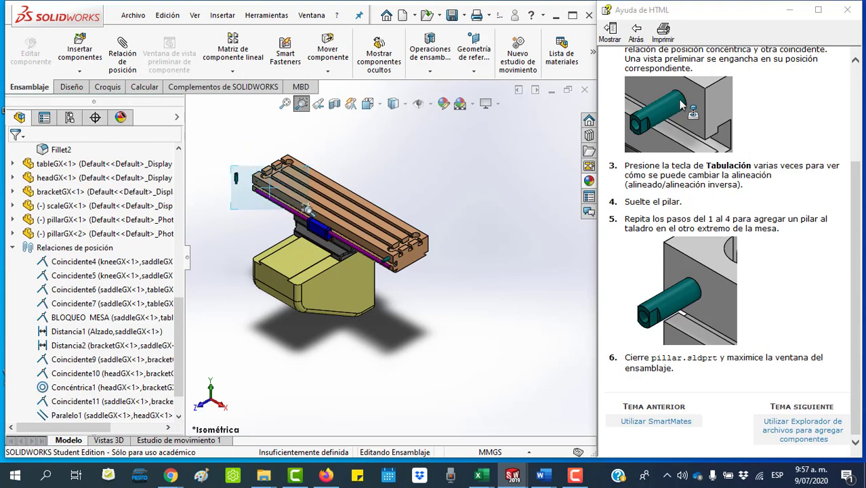
key("Escape")
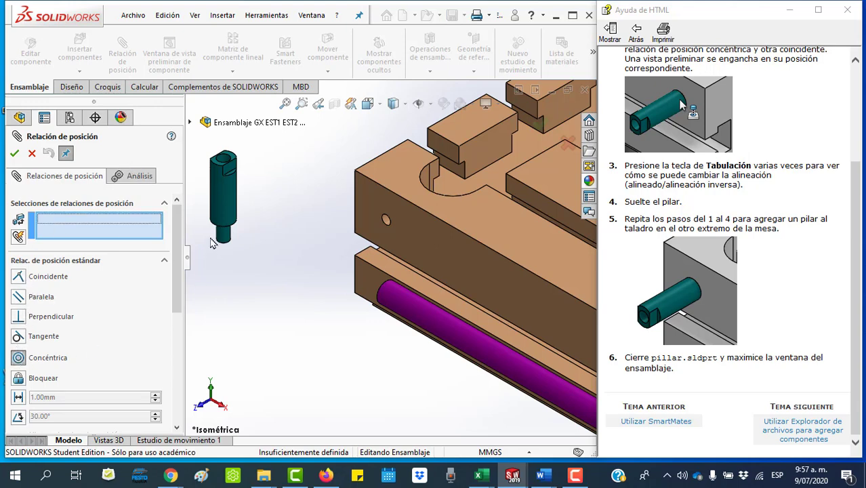
left_click(226, 212)
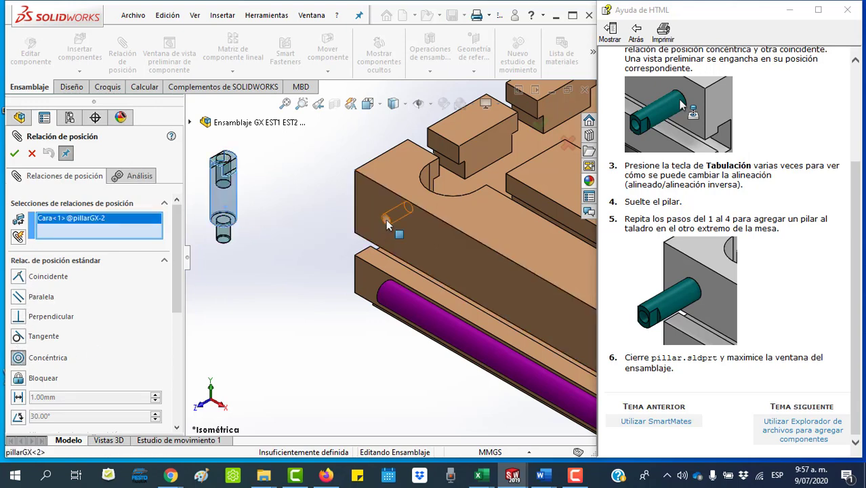
left_click(385, 229)
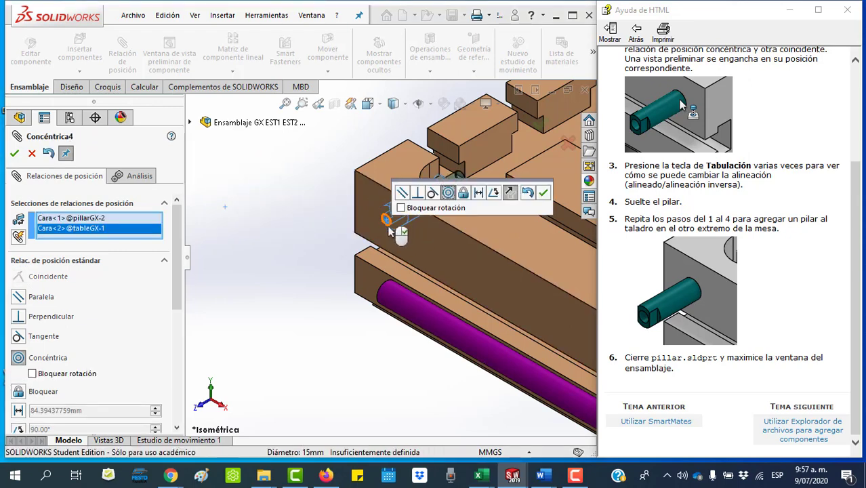
left_click(544, 193)
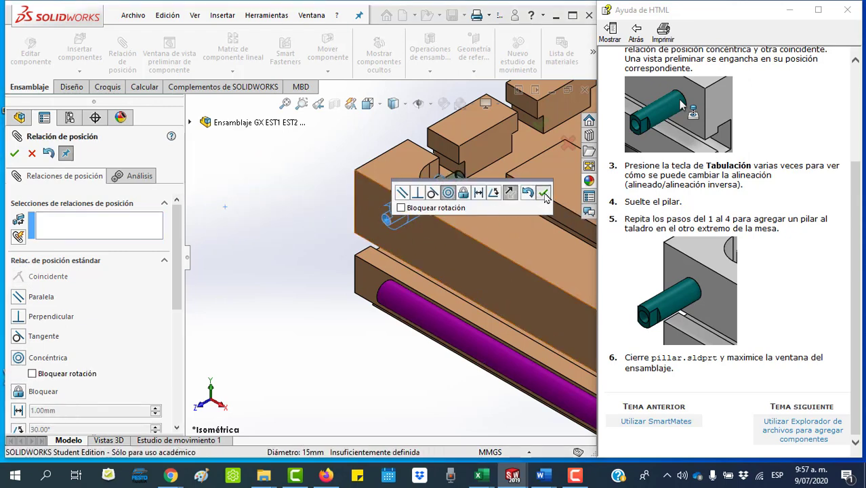
Step: Mate the pillar's end edge coincident with the table's side face, then fit the assembly
left_click_drag(449, 187, 267, 243)
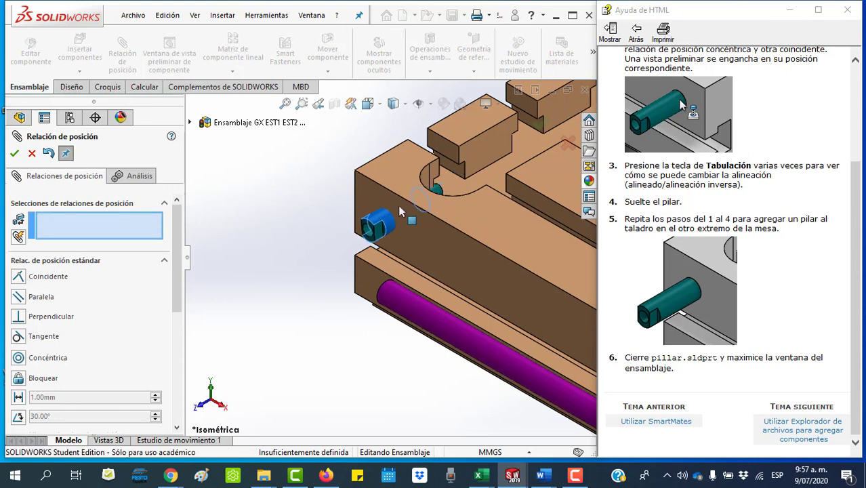
left_click(18, 277)
left_click(364, 238)
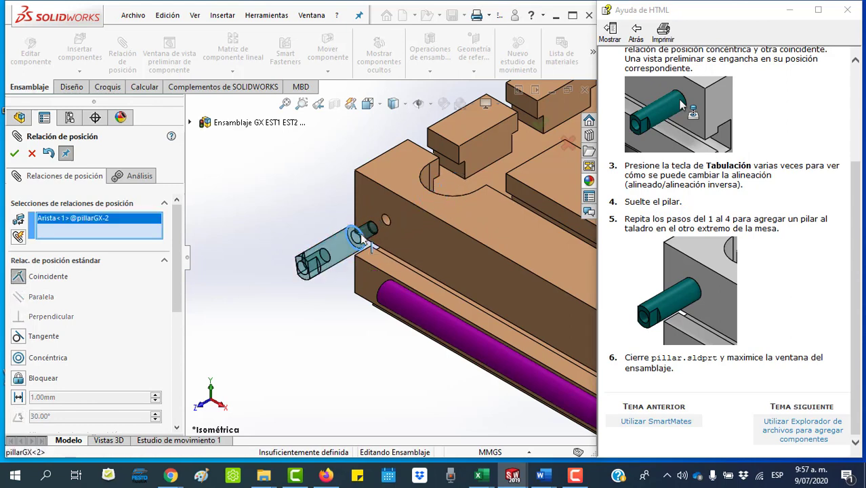
left_click_drag(364, 239, 390, 238)
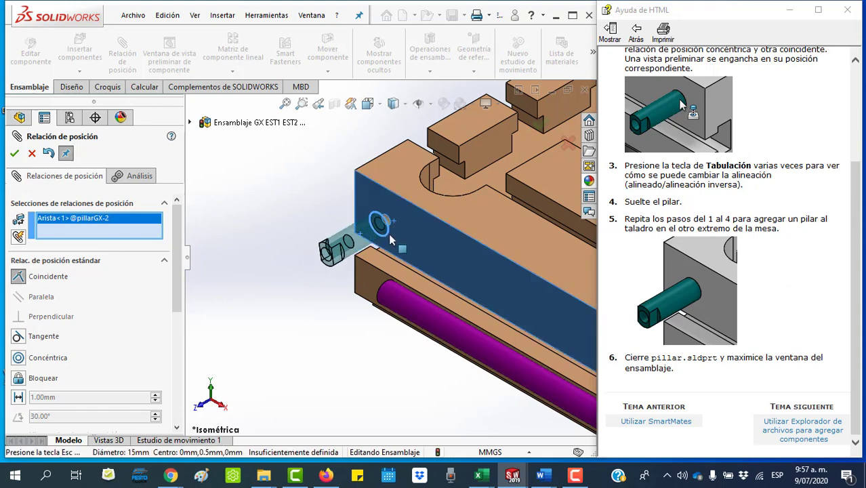
left_click(373, 229)
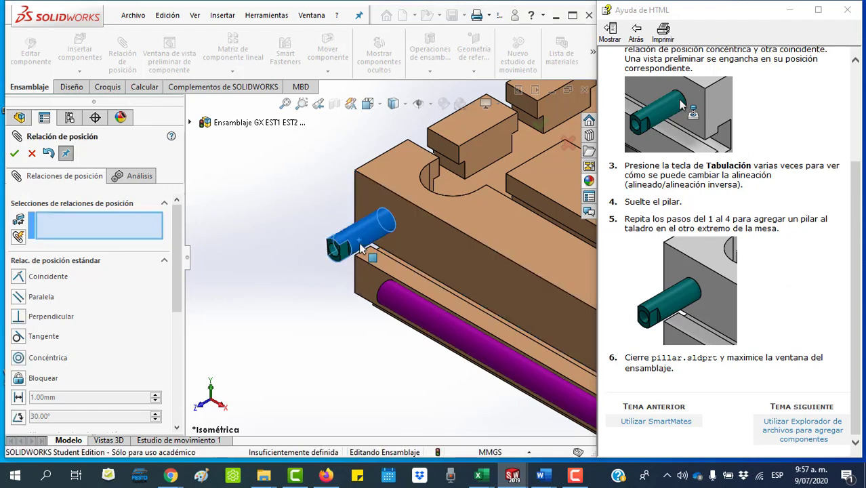
scroll(298, 325, "up", 3)
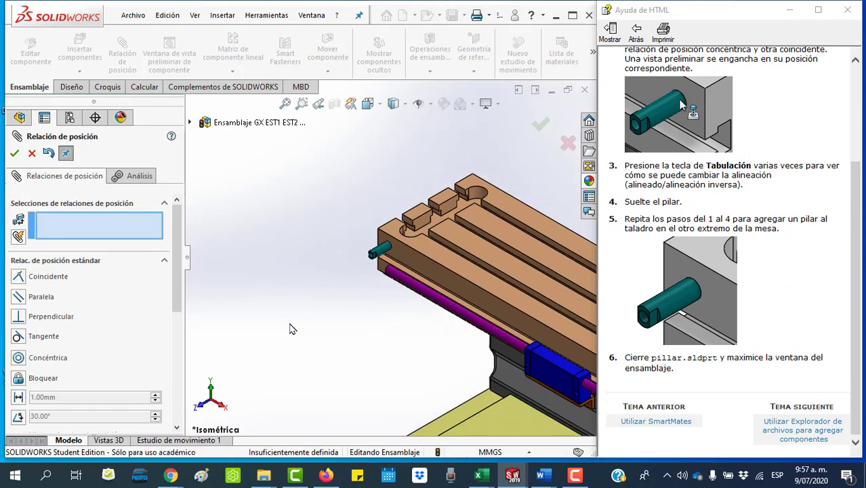
scroll(319, 305, "up", 2)
left_click(284, 103)
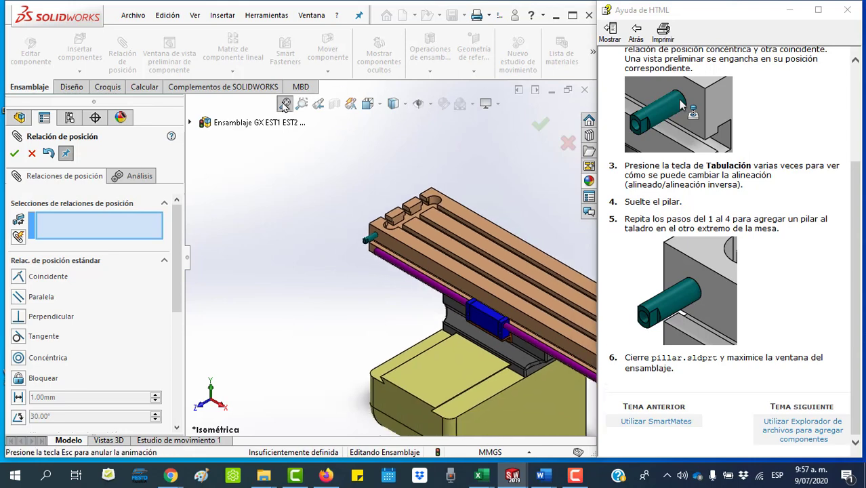
Step: Follow the help on adding components, close the mates, and place clampGX beside the table
left_click(809, 441)
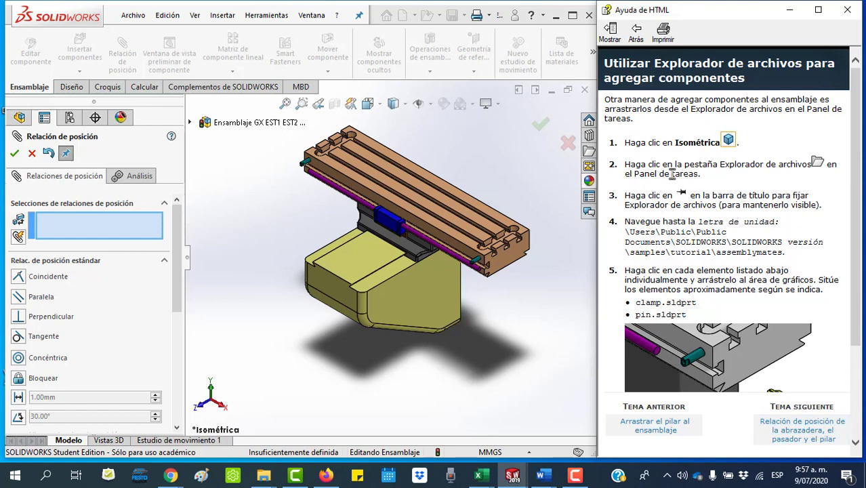
scroll(791, 261, "down", 3)
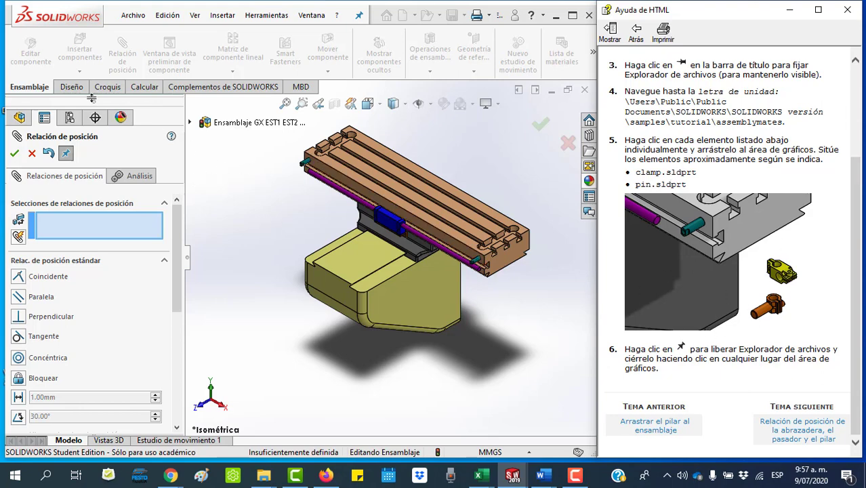
left_click(14, 153)
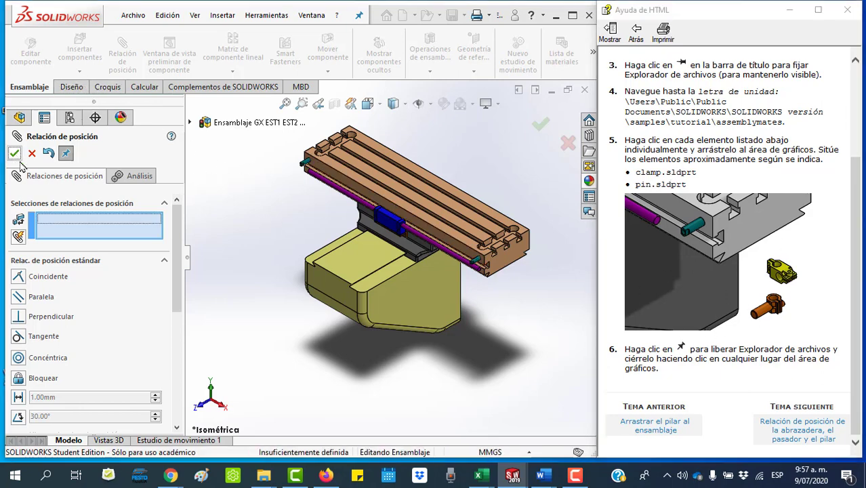
left_click(86, 47)
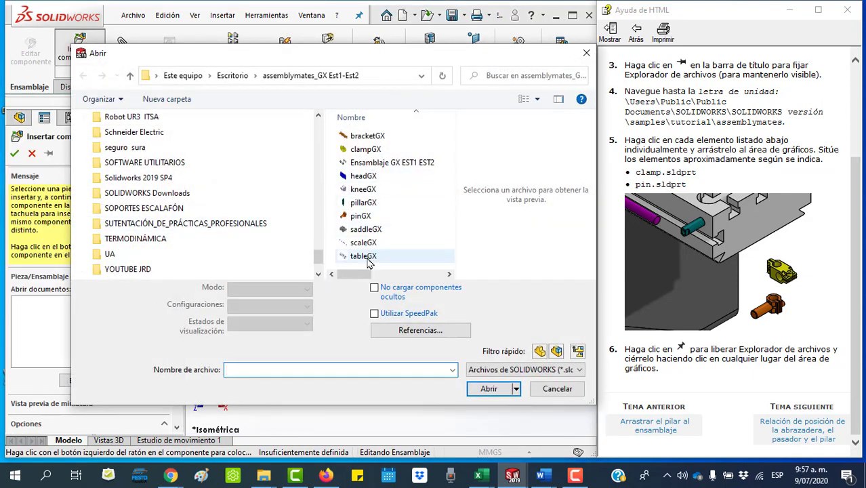
double_click(367, 149)
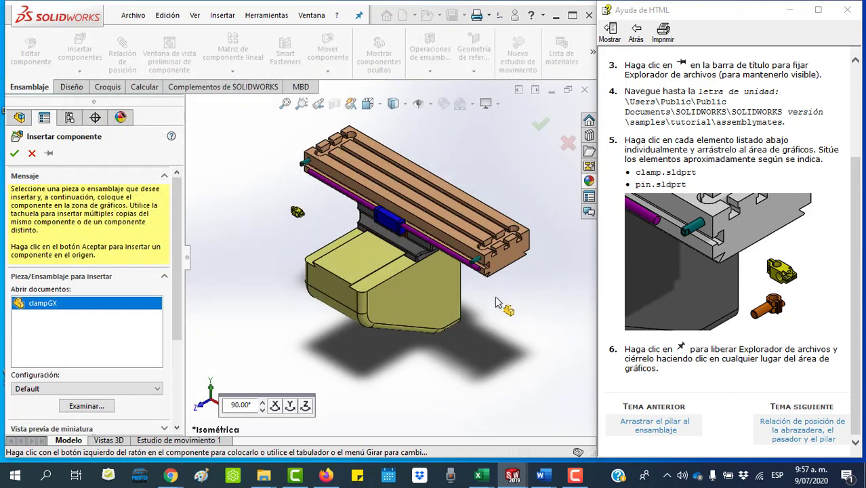
left_click(474, 285)
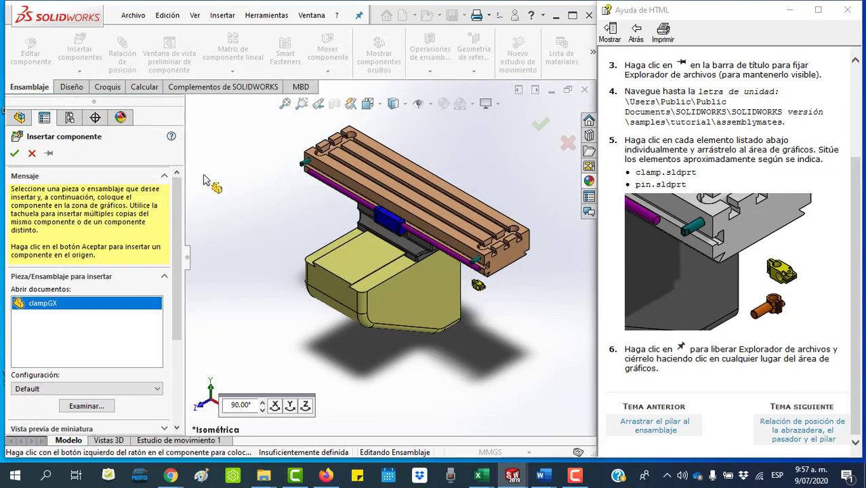
Step: Insert pinGX and place it below the clamp
left_click(80, 53)
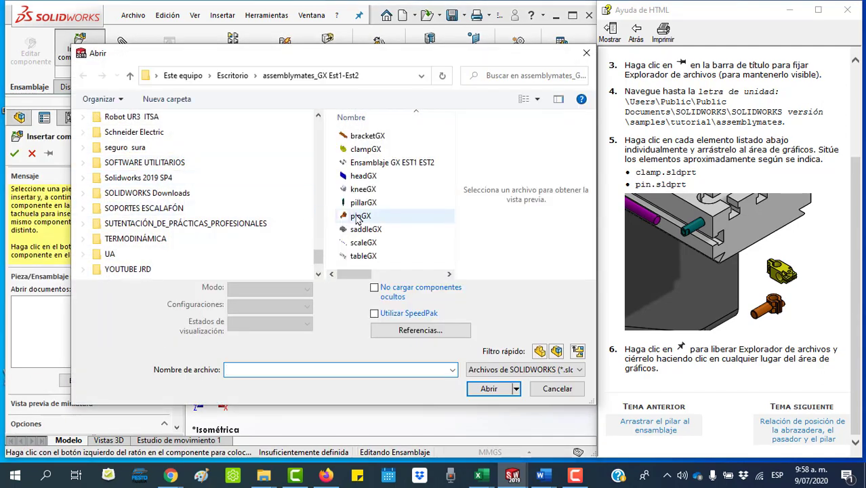
double_click(359, 216)
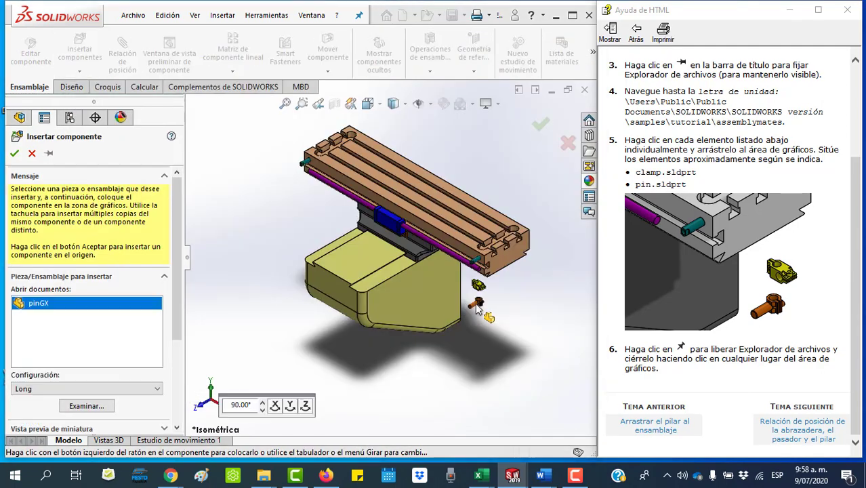
left_click(479, 305)
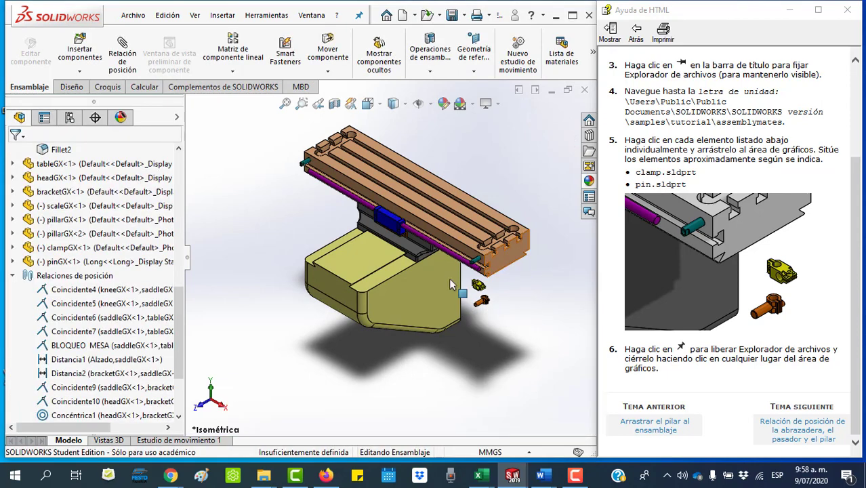
Step: Zoom in close on the clamp and pin parts
left_click(301, 103)
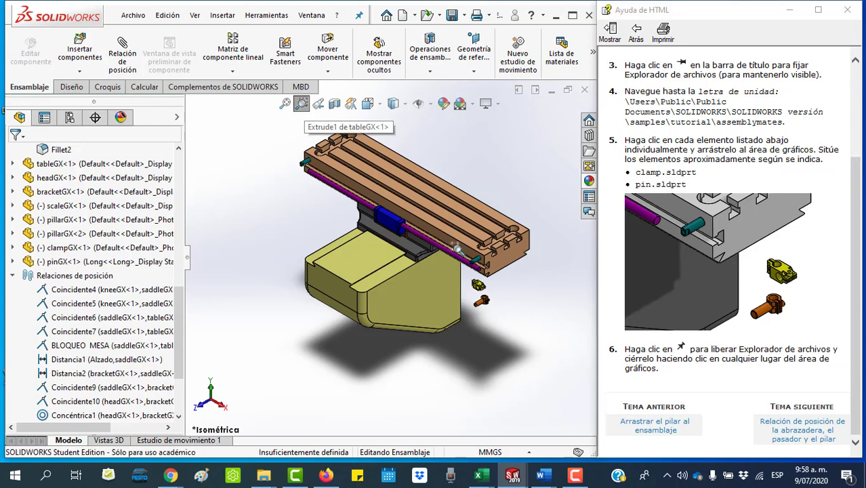
left_click_drag(455, 248, 513, 329)
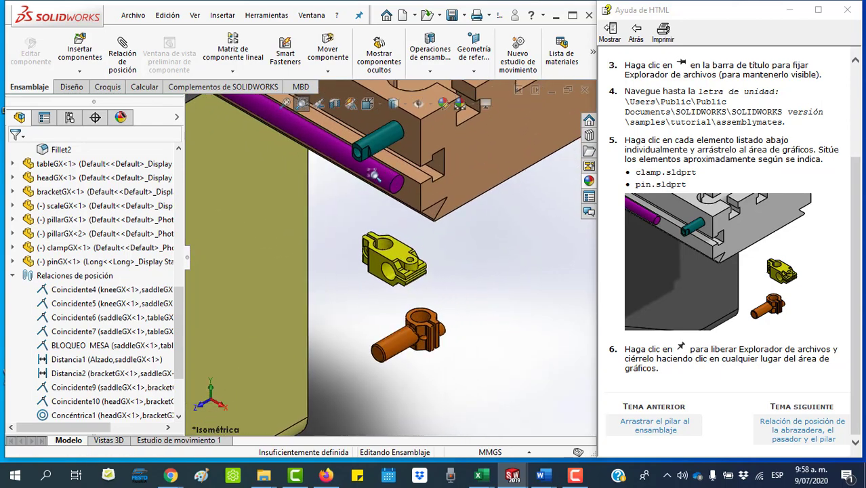
left_click_drag(327, 157, 480, 360)
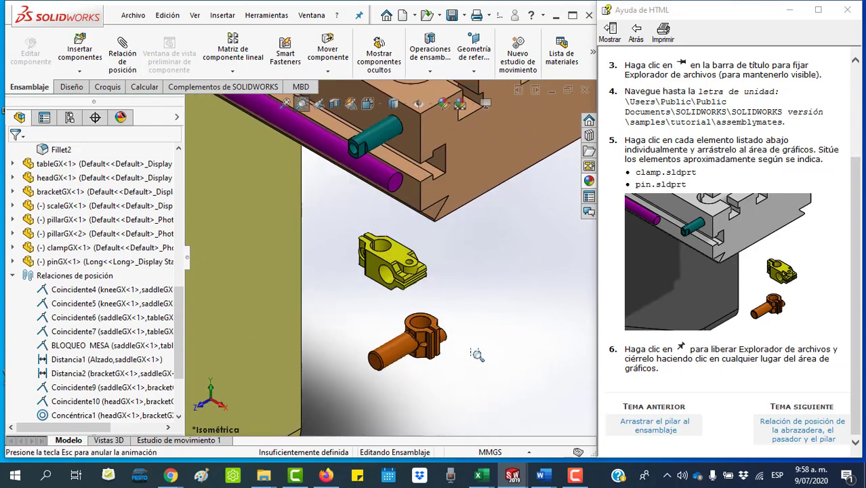
scroll(509, 283, "up", 1)
key("Escape")
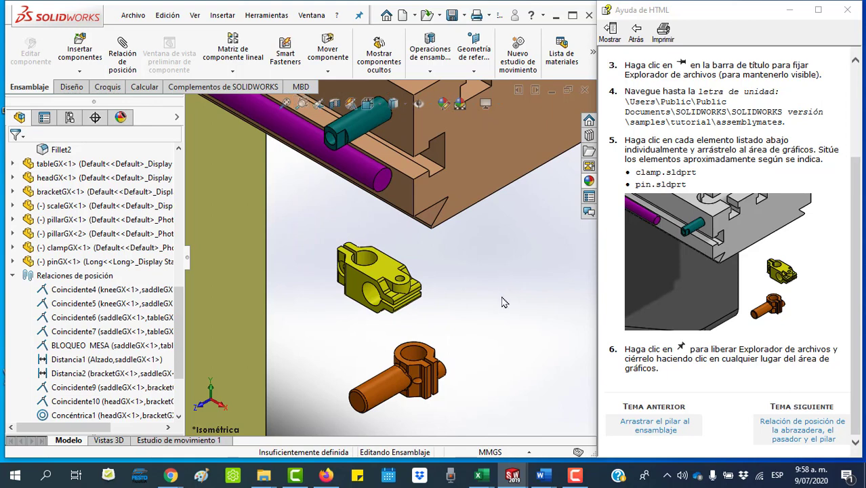
Step: Advance the help to the 'Agregar las relaciones de posición' topic
left_click(803, 434)
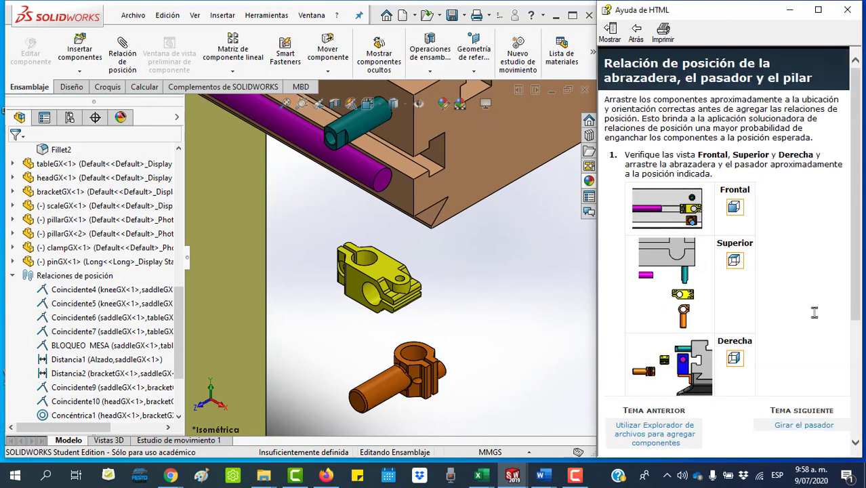
left_click(806, 426)
left_click(809, 432)
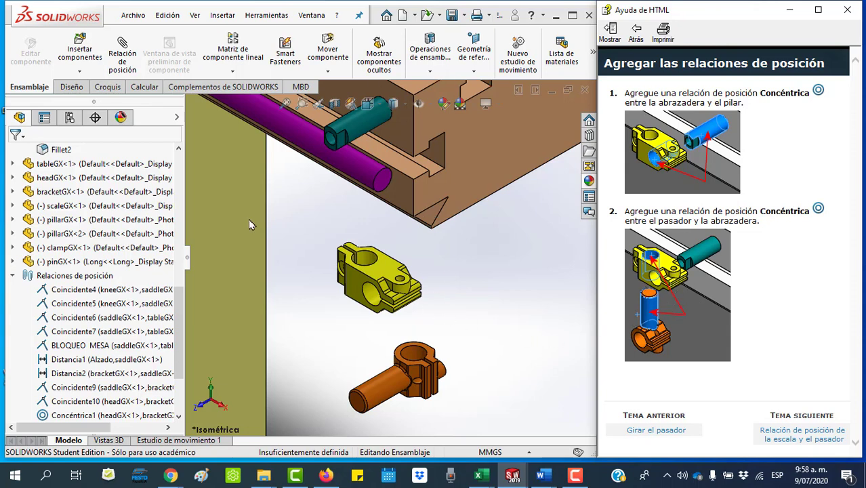
Step: Make the clamp's hole concentric with the pillar so the clamp sits on it
left_click(121, 60)
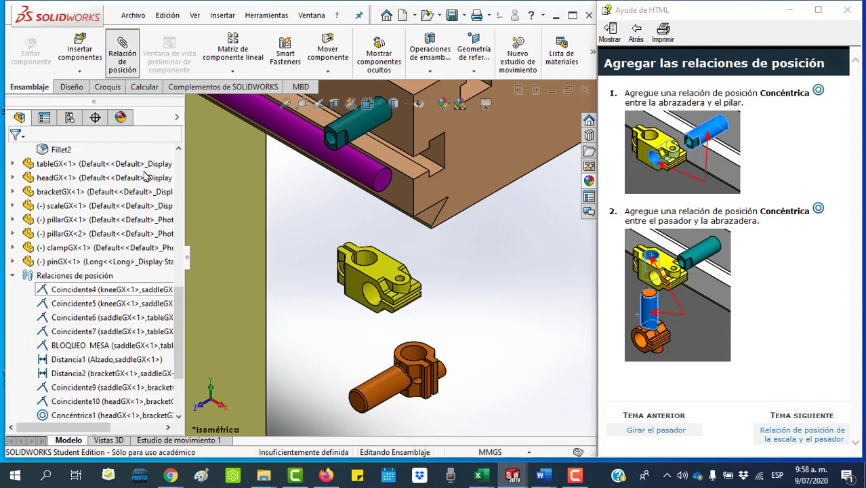
left_click(17, 360)
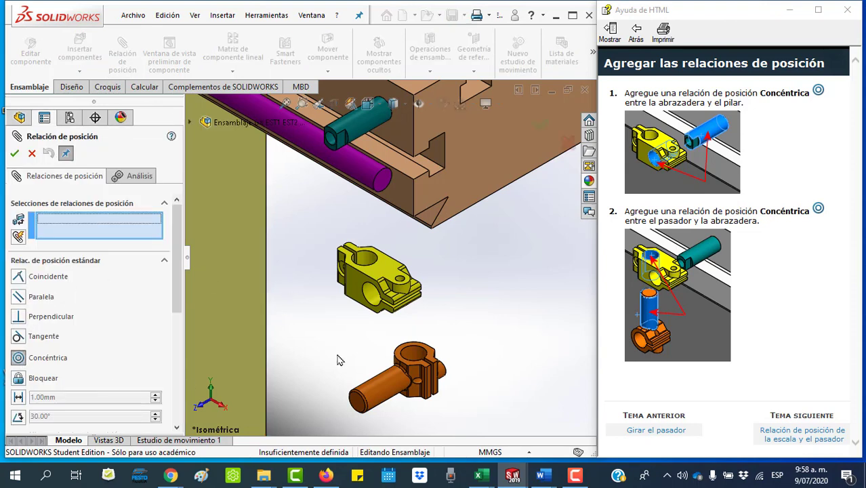
left_click(370, 307)
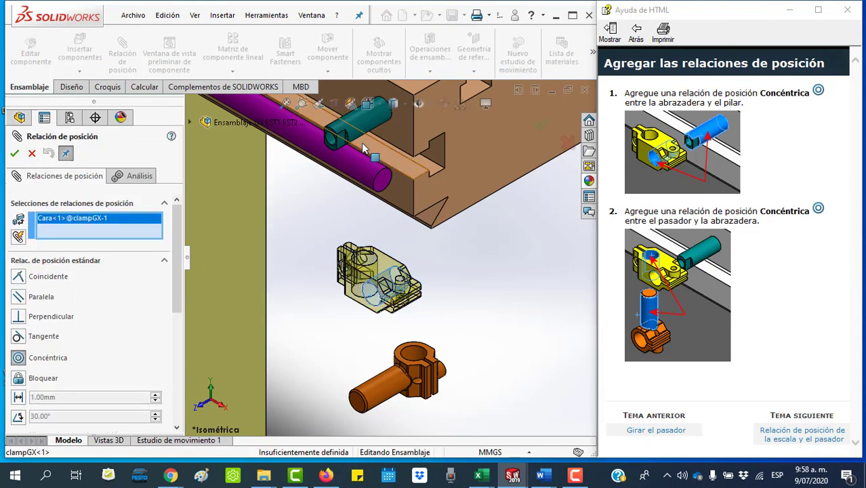
left_click(353, 123)
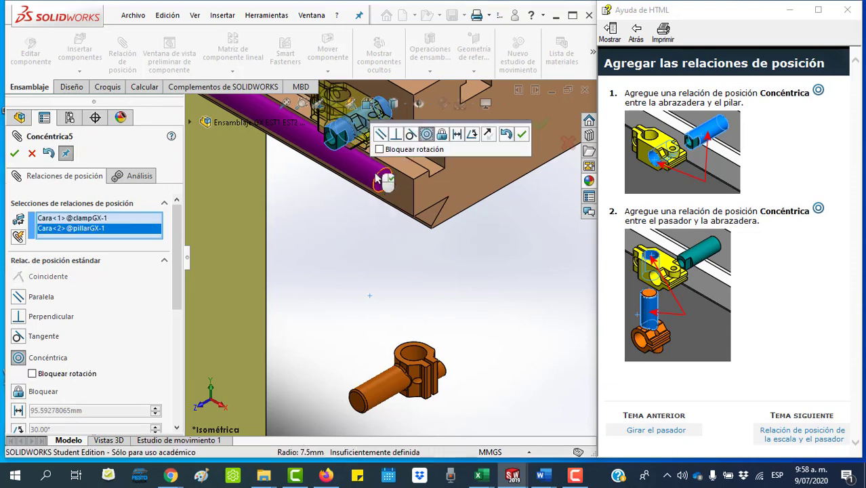
left_click(522, 136)
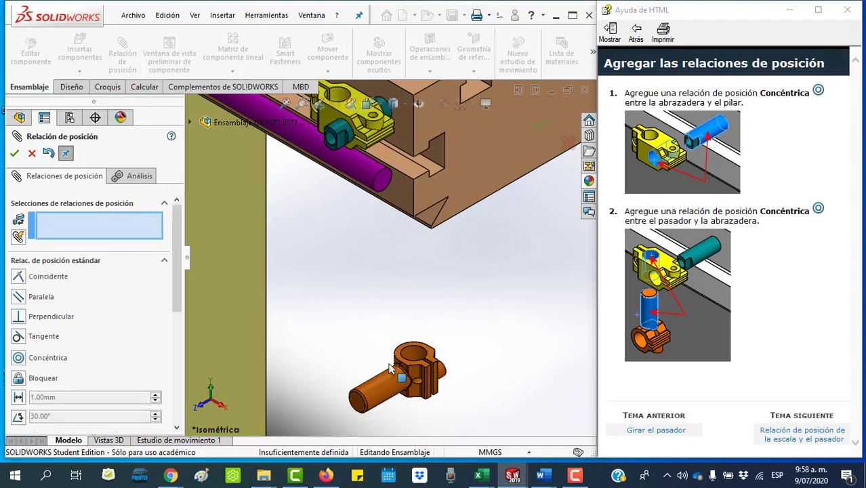
Step: Move the loose pin next to the clamp, zoom in on it, and close the mate editor
left_click_drag(385, 368, 335, 219)
middle_click_drag(469, 285, 460, 265)
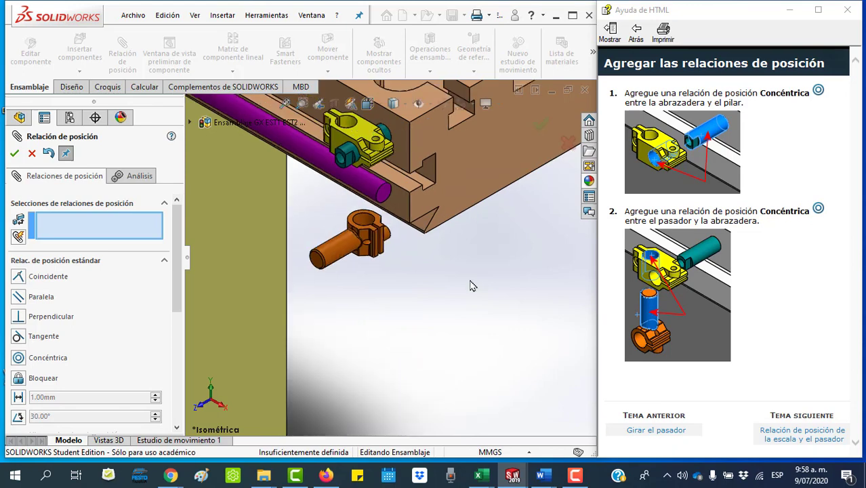
left_click(301, 103)
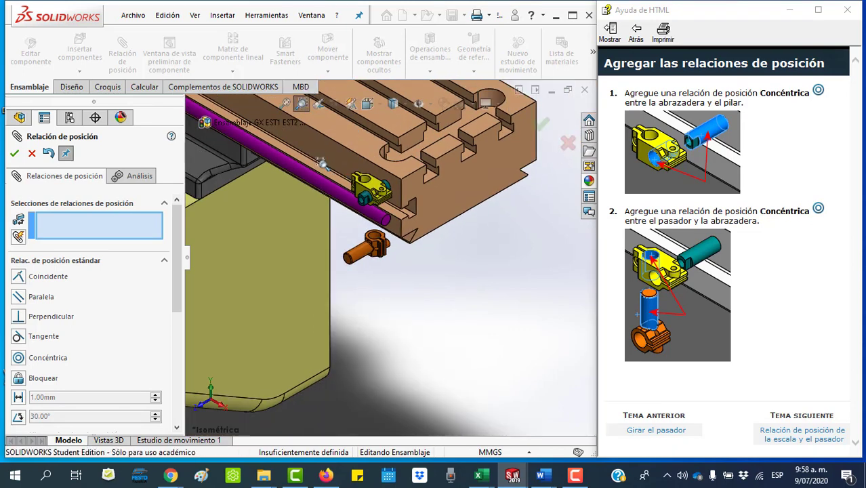
left_click_drag(330, 202, 429, 290)
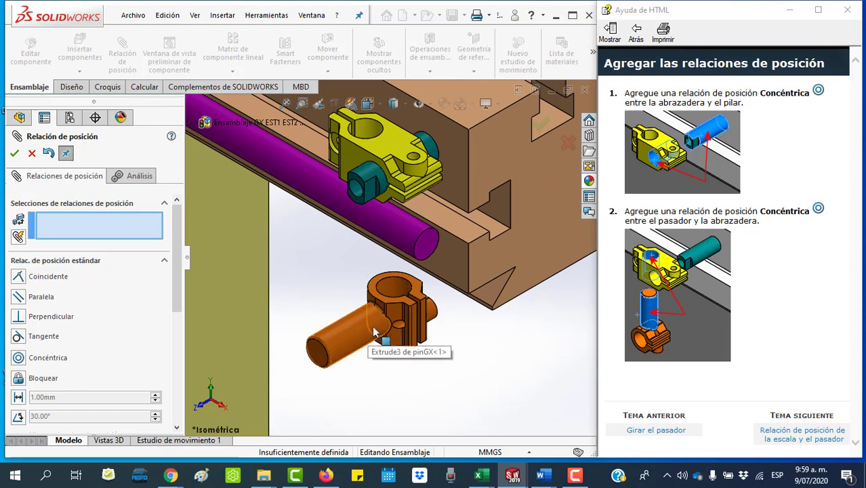
left_click(32, 153)
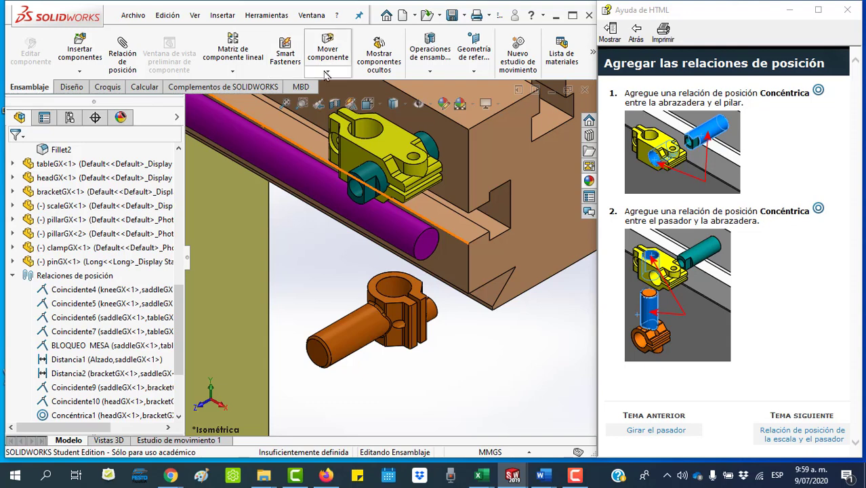
Step: Rotate the loose pin so its shaft points up toward the yellow clamp
left_click(327, 70)
left_click(333, 98)
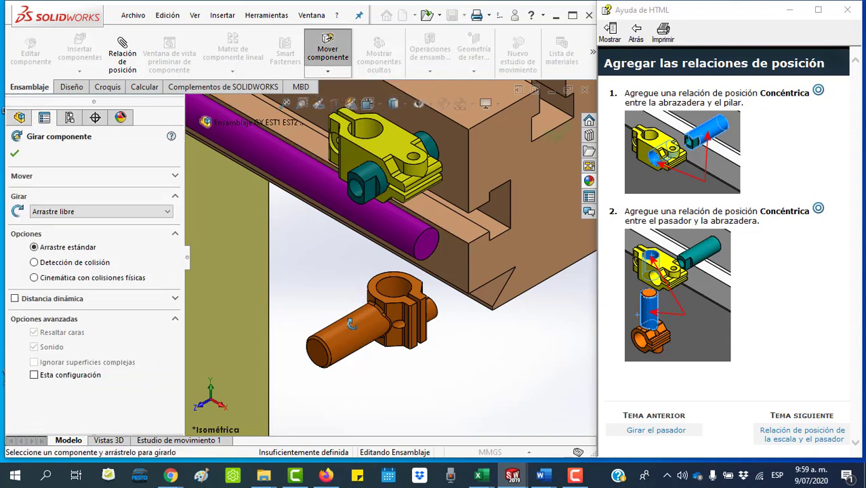
mouse_move(361, 291)
left_mouse_down()
mouse_move(380, 189)
mouse_move(393, 149)
mouse_move(406, 154)
mouse_move(368, 144)
mouse_move(314, 162)
mouse_move(322, 123)
mouse_move(304, 181)
mouse_move(318, 208)
mouse_move(334, 216)
left_mouse_up()
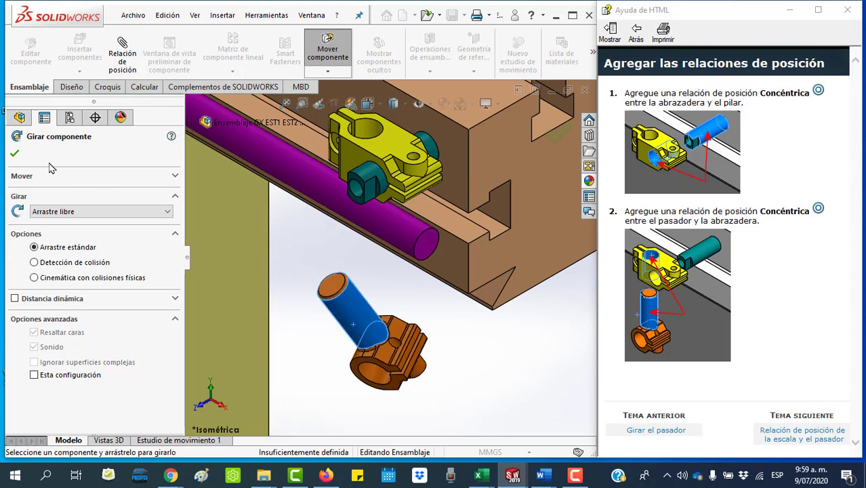
left_click(15, 155)
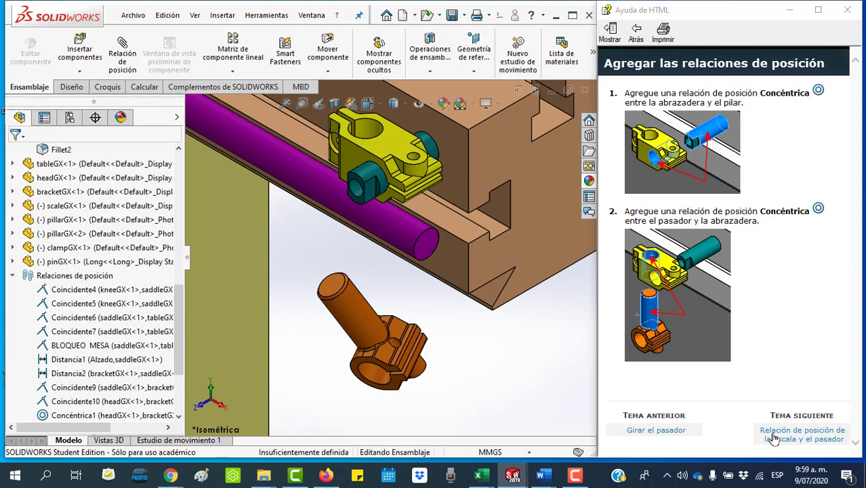
Step: Mate the pin concentric with the clamp's hole, then show the scale-and-pin help topic
left_click(125, 56)
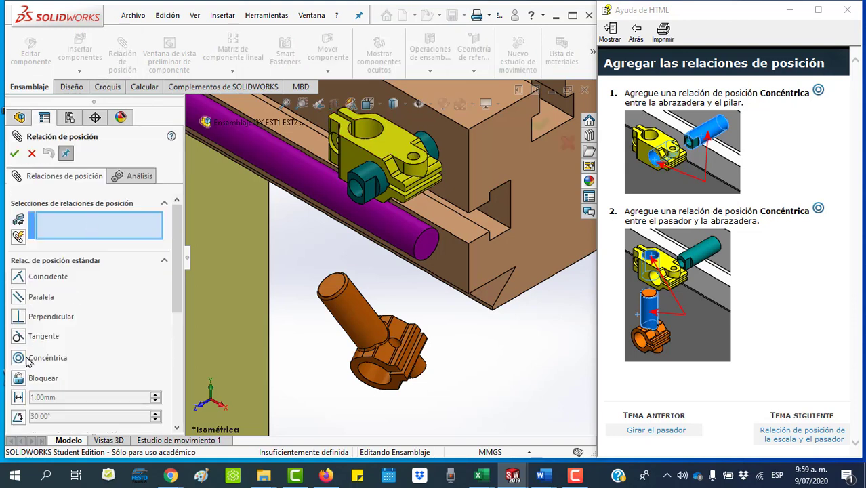
left_click(354, 313)
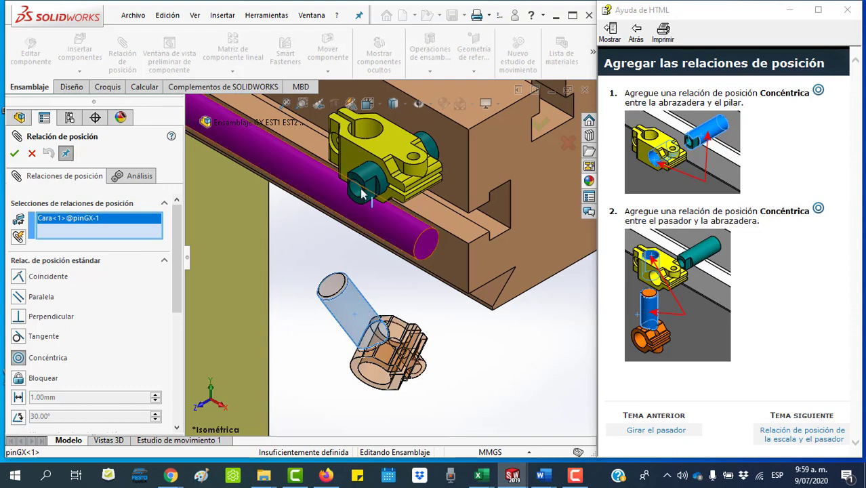
left_click(371, 129)
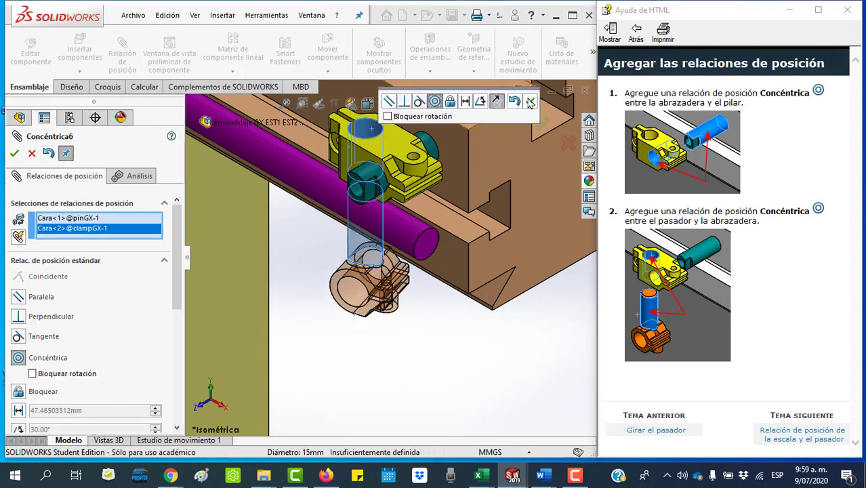
left_click(530, 102)
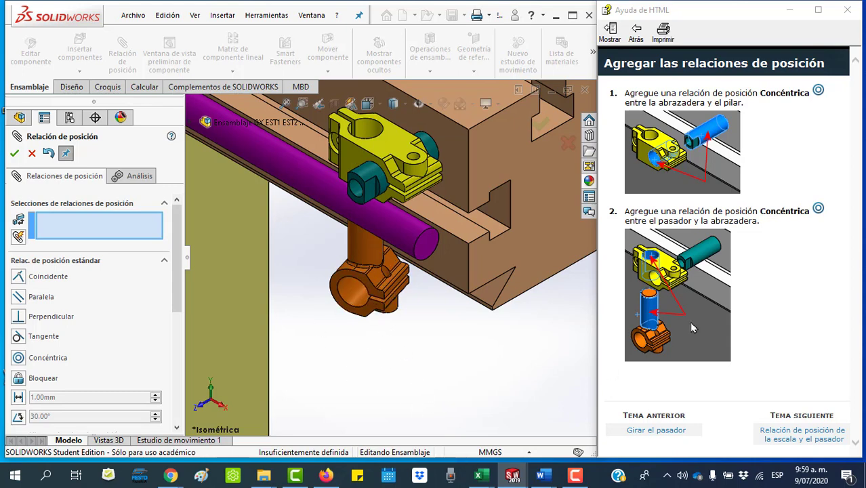
left_click(805, 439)
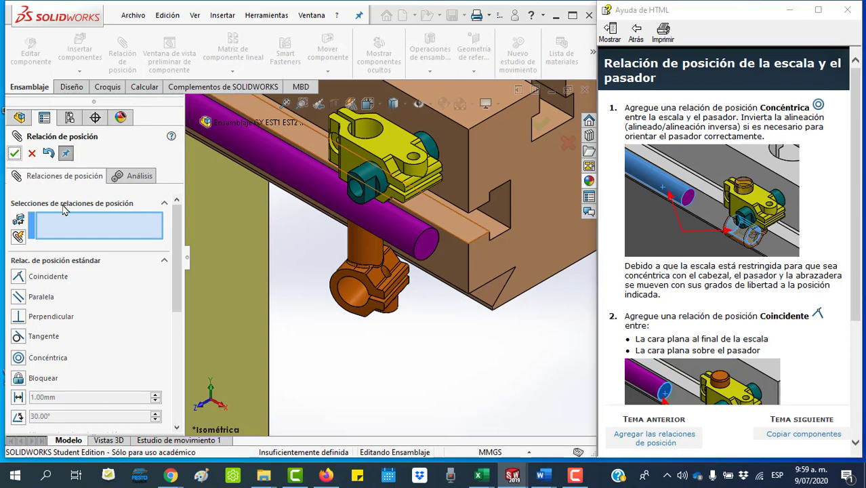
Step: Spin the pin about the clamp's axis so its collar sits under the scale rod
left_click(14, 154)
mouse_move(353, 311)
left_mouse_down()
mouse_move(402, 311)
mouse_move(370, 323)
mouse_move(382, 324)
left_mouse_up()
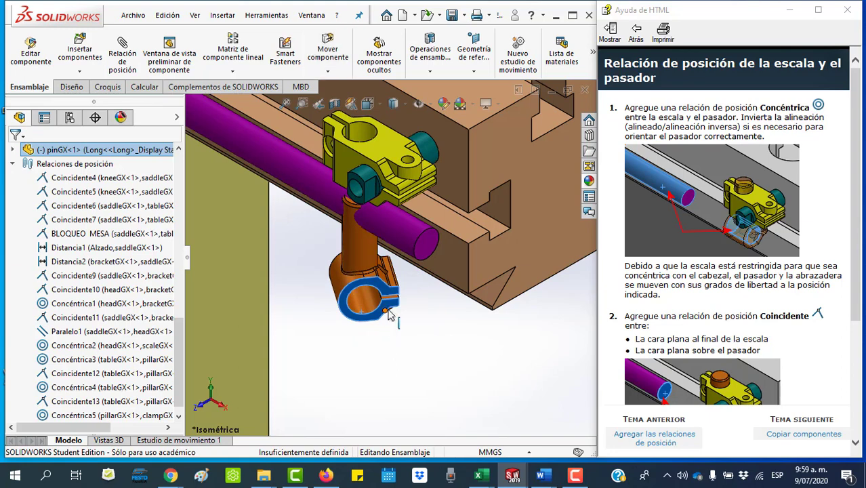
left_click(331, 73)
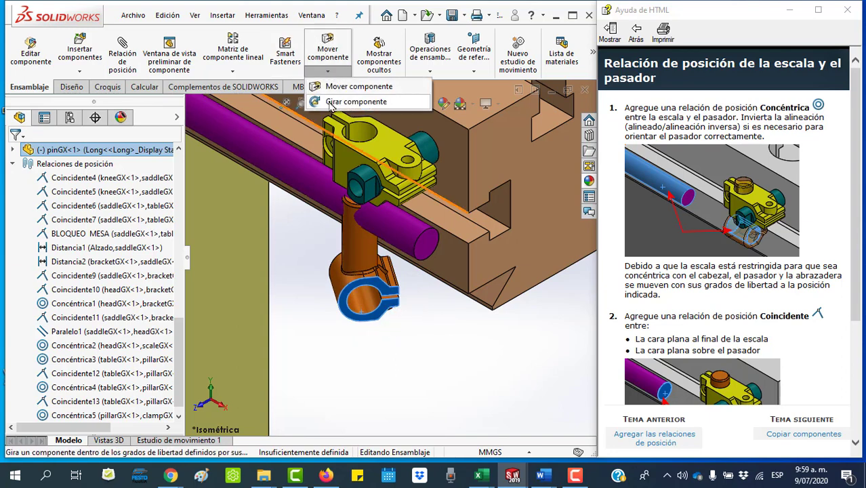
left_click(356, 102)
mouse_move(366, 244)
left_mouse_down()
mouse_move(358, 254)
mouse_move(370, 252)
left_mouse_up()
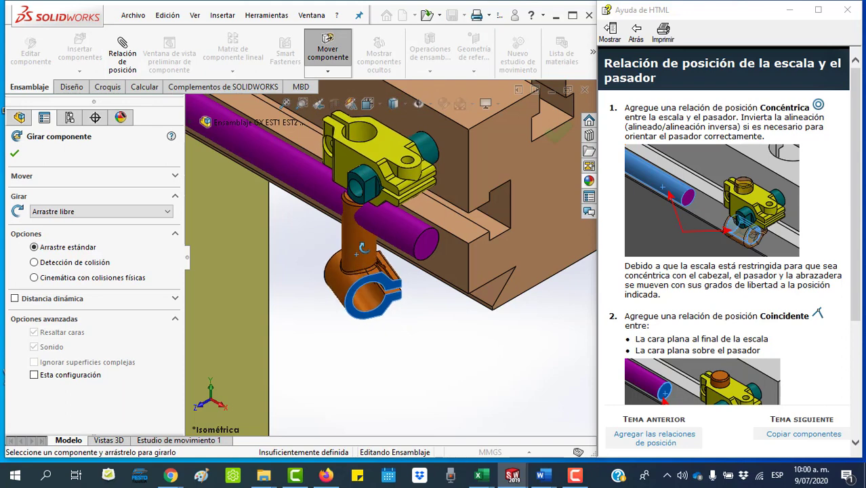
key("Escape")
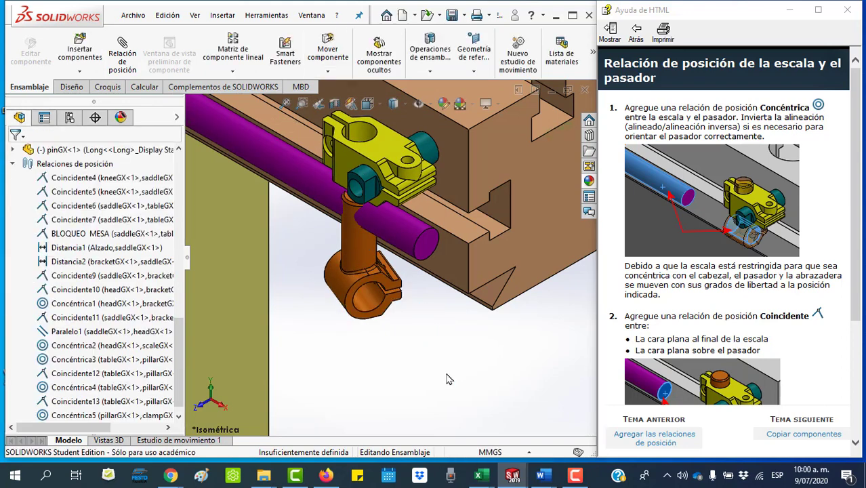
scroll(751, 364, "down", 2)
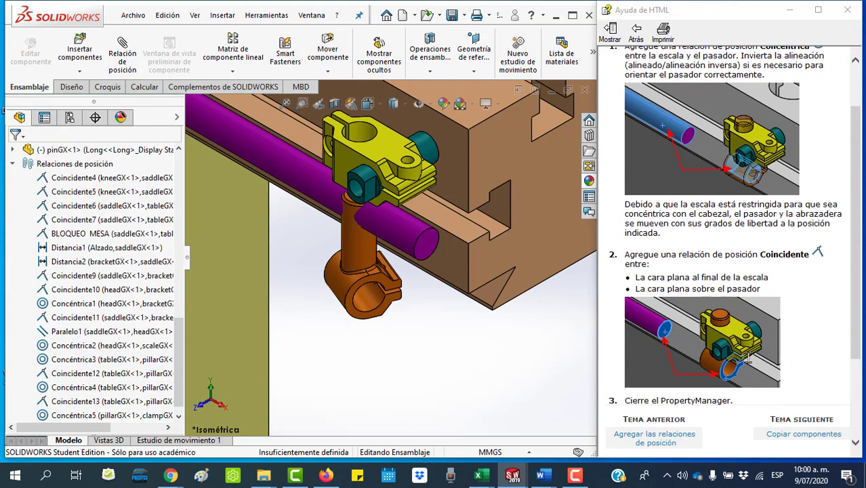
scroll(751, 364, "down", 3)
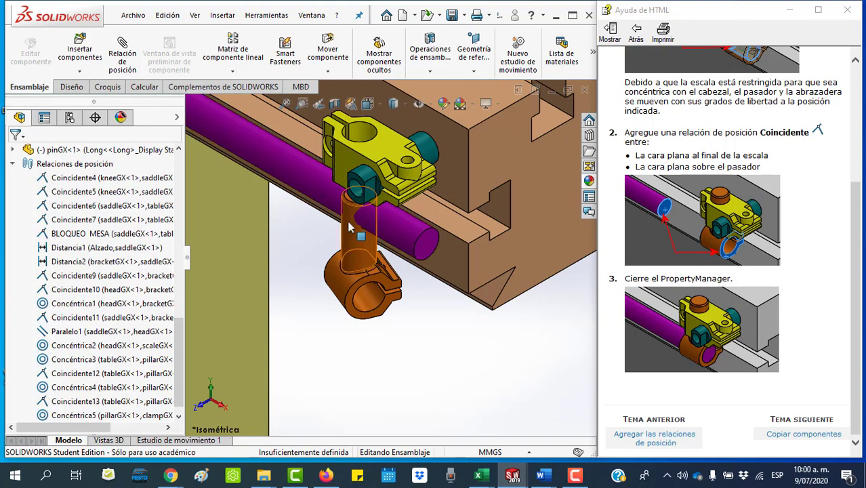
Step: Add a concentric mate between the purple scale rod and the pin collar's inner face
left_click(123, 57)
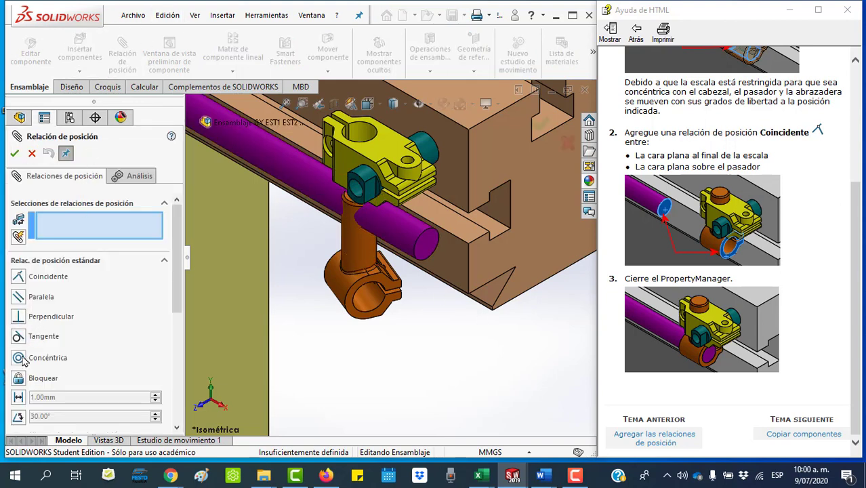
left_click(395, 224)
left_click(367, 307)
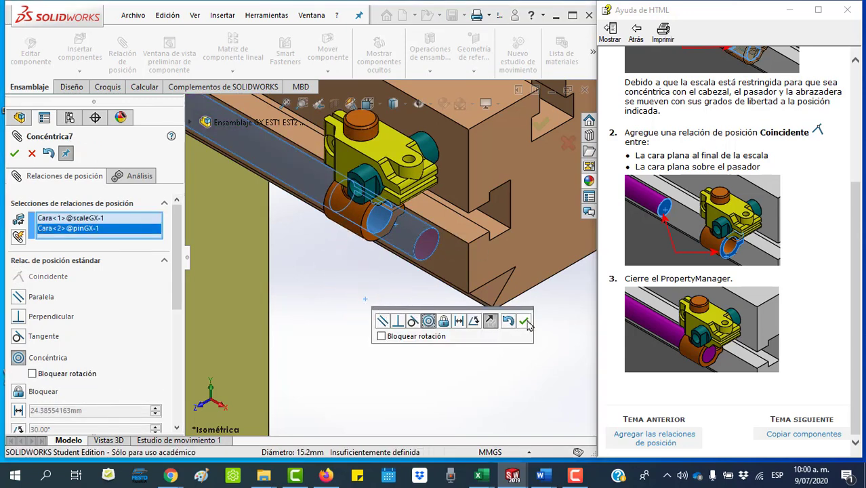
left_click(524, 324)
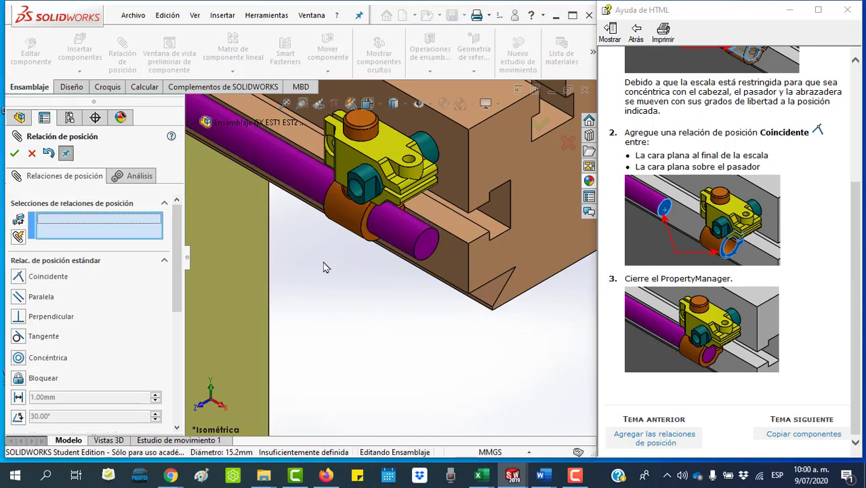
key("Escape")
scroll(400, 342, "up", 3)
Step: Zoom in on the table's left end and place a second clampGX there
scroll(404, 349, "up", 3)
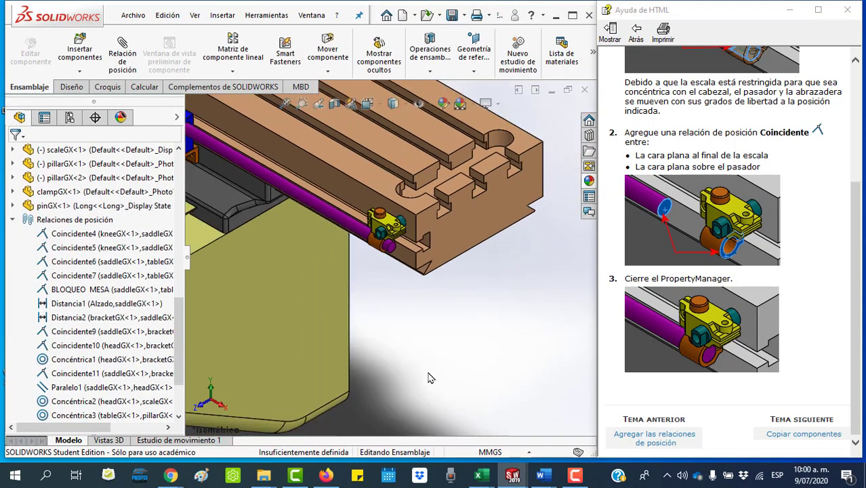
scroll(423, 359, "up", 3)
left_click(301, 103)
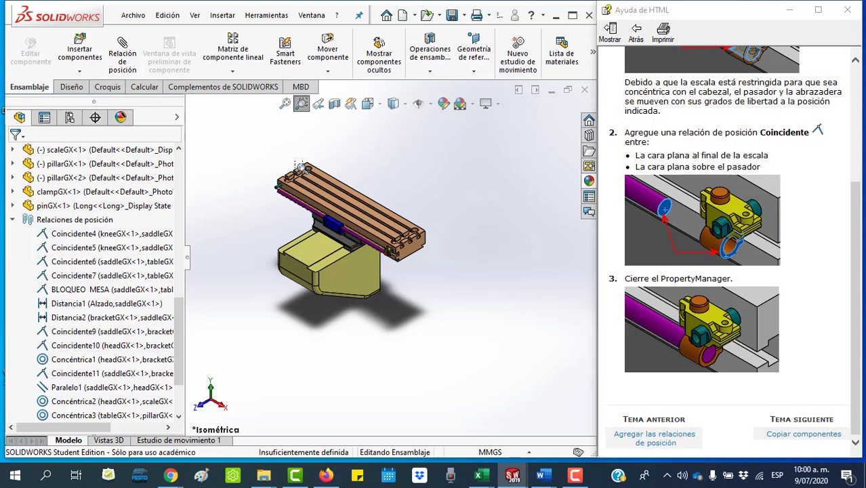
left_click_drag(257, 168, 311, 216)
left_click_drag(278, 141, 378, 272)
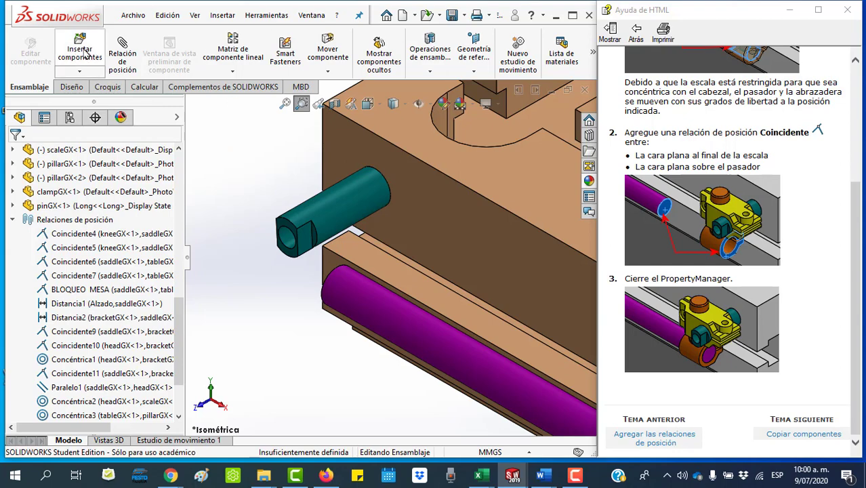
left_click(80, 51)
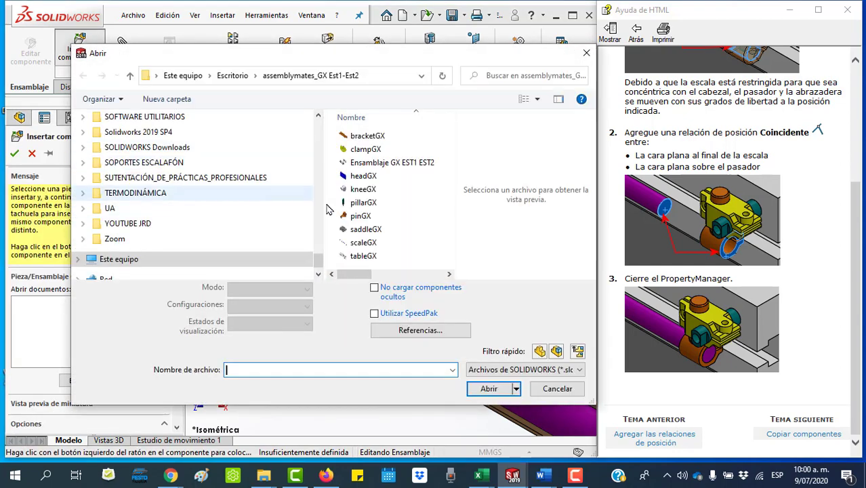
double_click(366, 149)
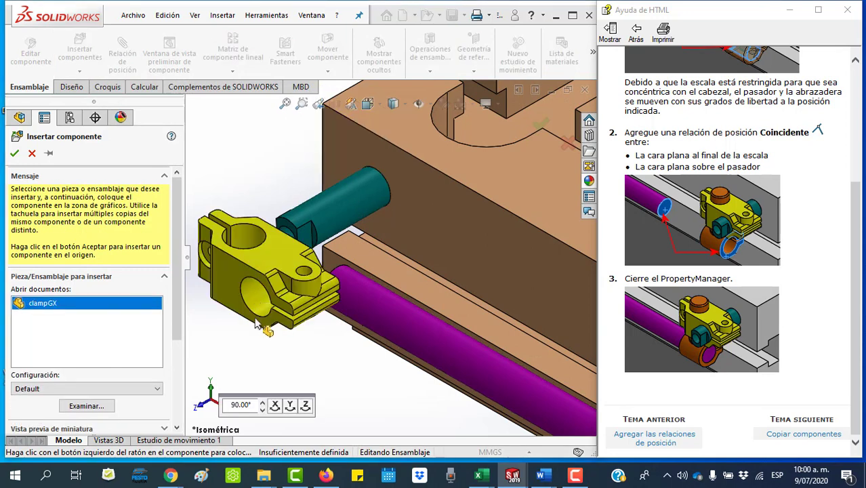
left_click(265, 332)
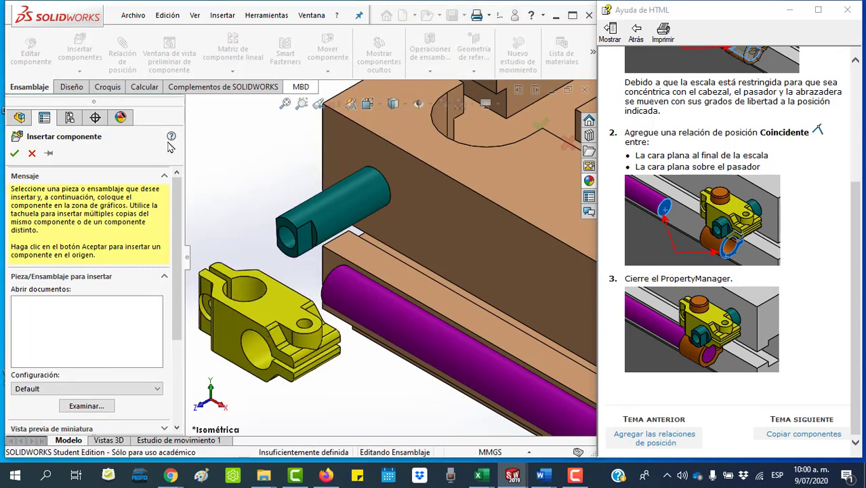
Step: Insert a second pinGX and drop it below the purple rod
left_click(80, 46)
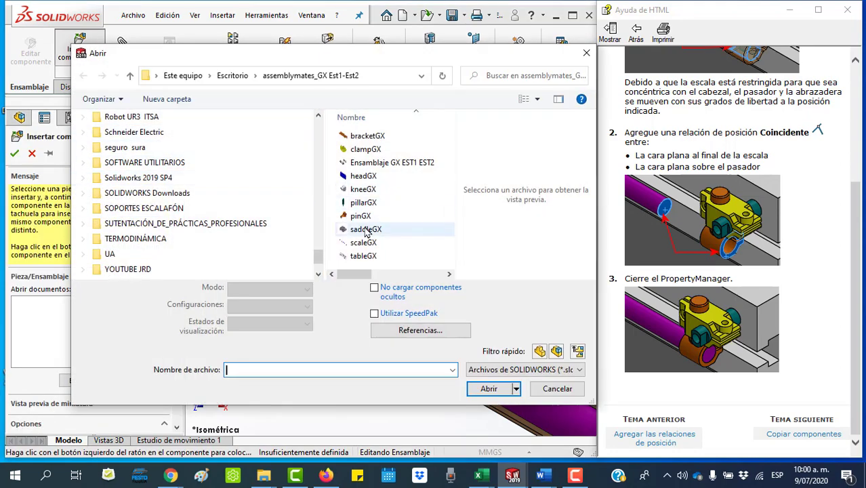
double_click(363, 218)
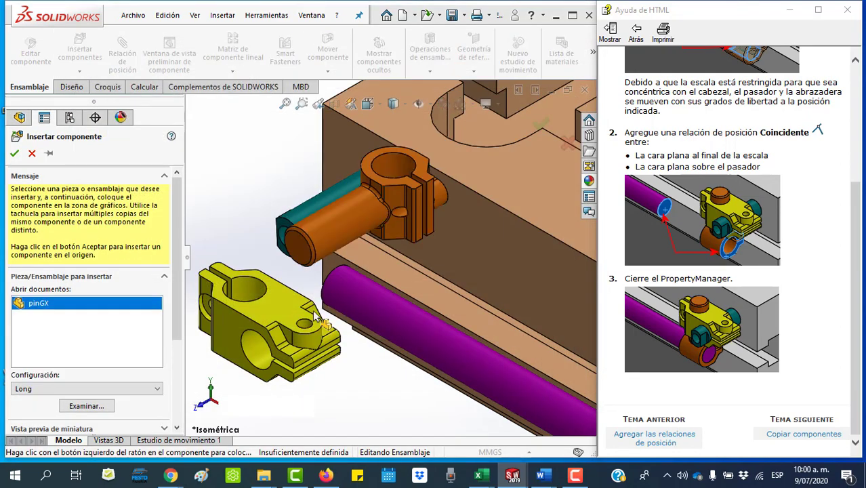
left_click(362, 385)
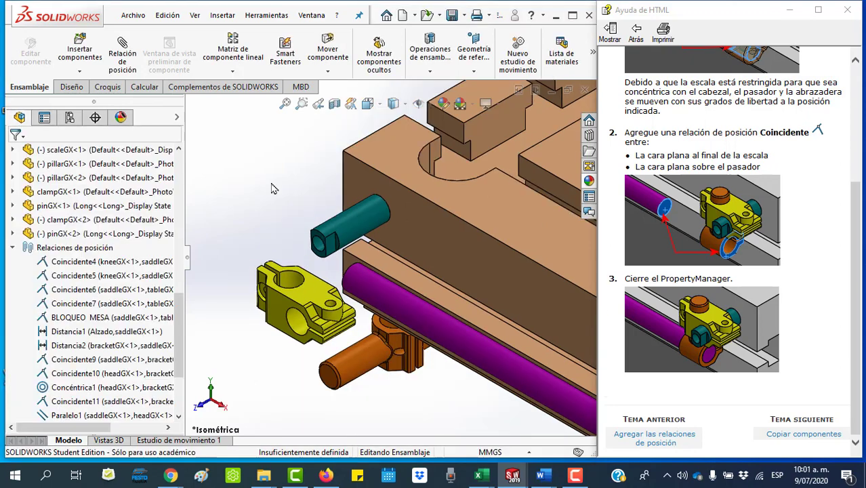
Step: Step the help forward through the copying-components, clamp-rotation and concentric-mate topics
left_click(806, 435)
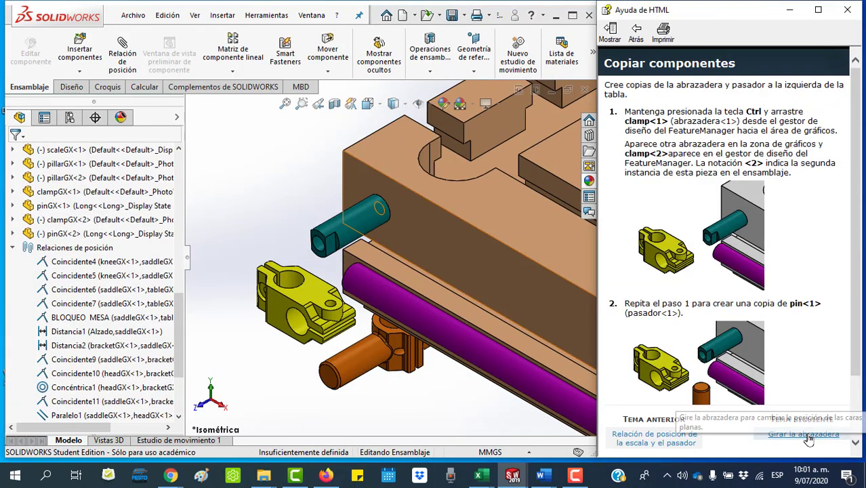
left_click(809, 438)
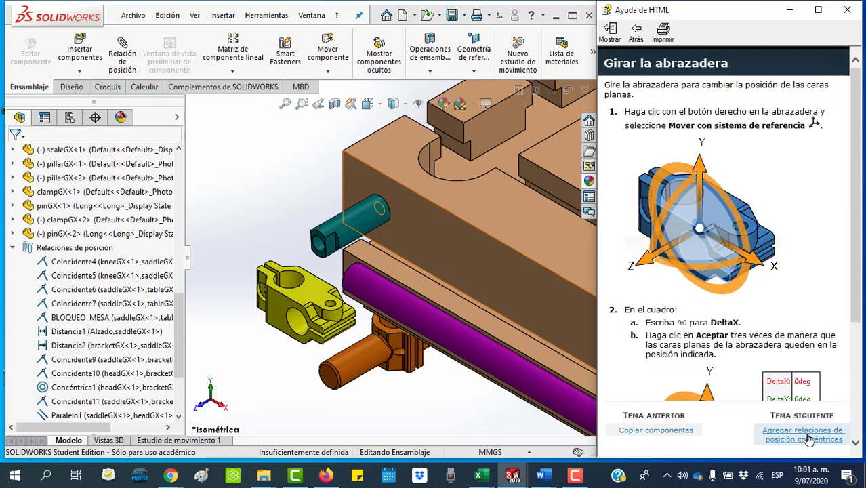
left_click(809, 437)
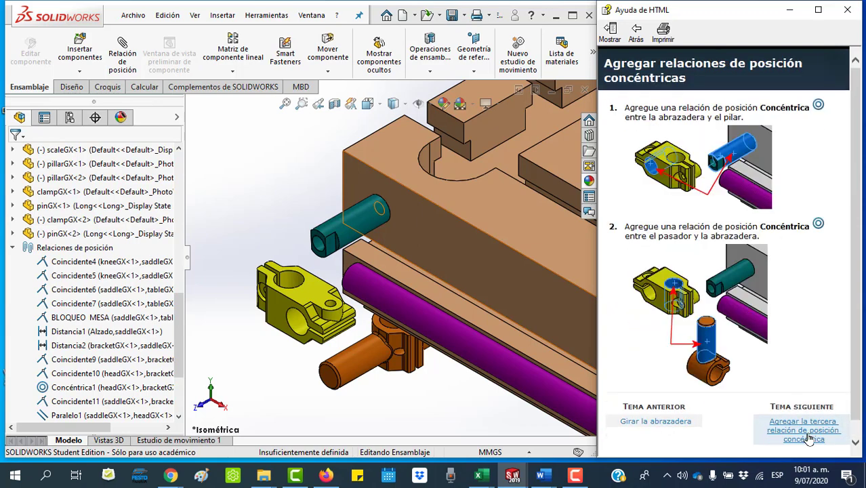
left_click(808, 438)
left_click(809, 438)
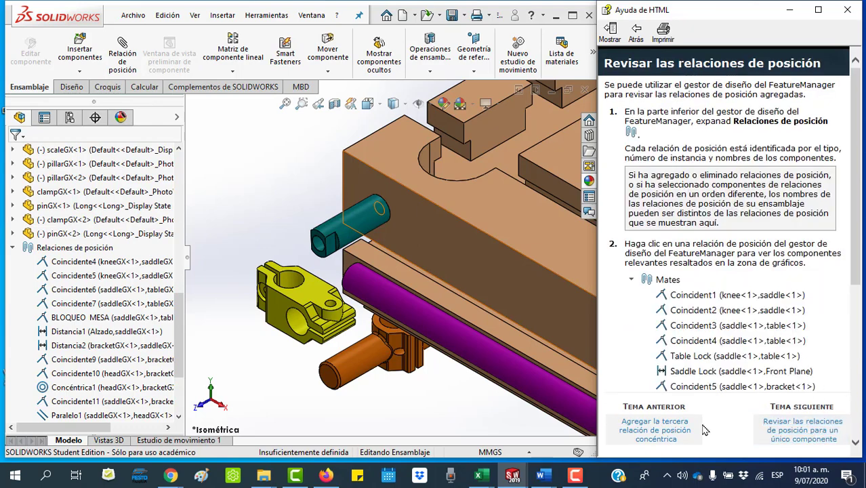
Step: Go back to the help page on the third concentric mate and scroll through it
left_click(636, 31)
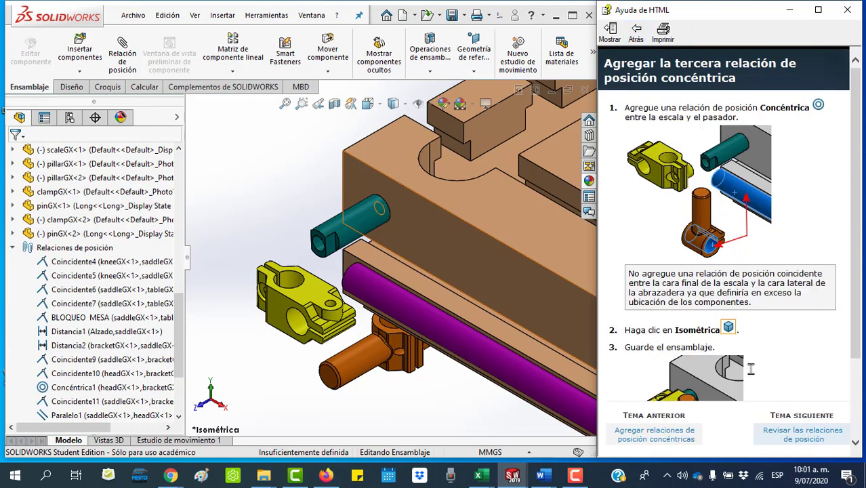
scroll(751, 369, "down", 3)
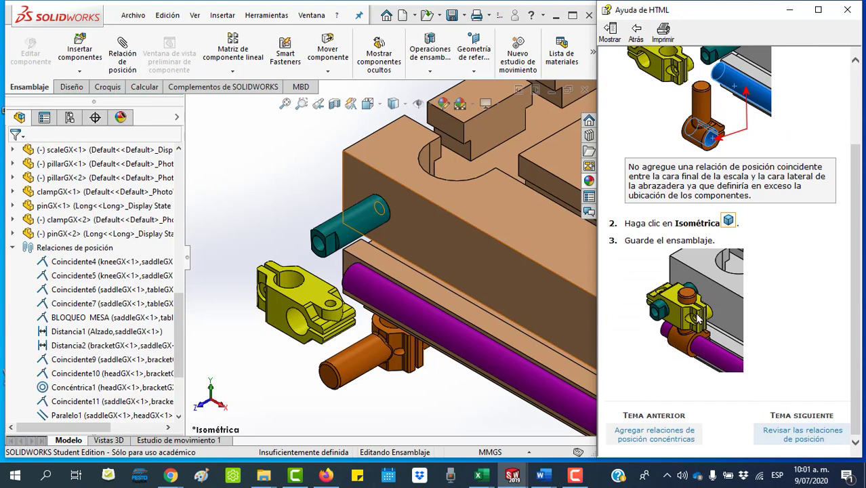
scroll(698, 319, "up", 1, "ctrl")
scroll(705, 321, "up", 1, "ctrl")
scroll(716, 324, "up", 1, "ctrl")
scroll(725, 327, "up", 1, "ctrl")
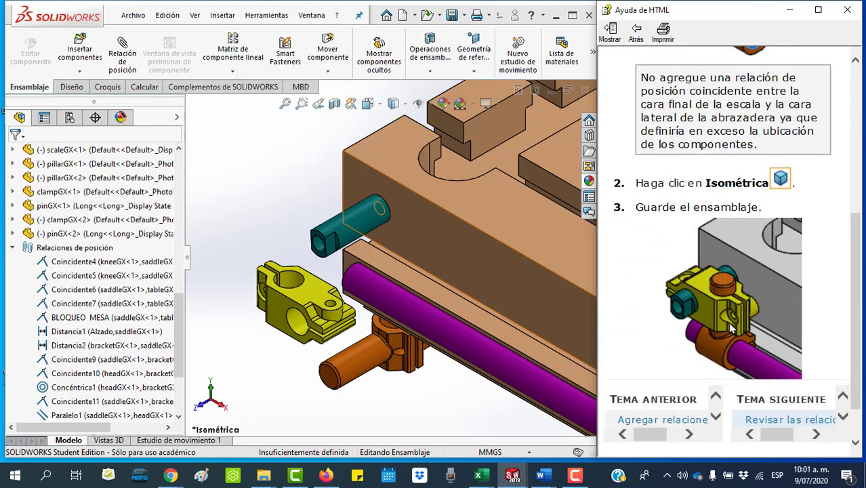
scroll(731, 328, "up", 1, "ctrl")
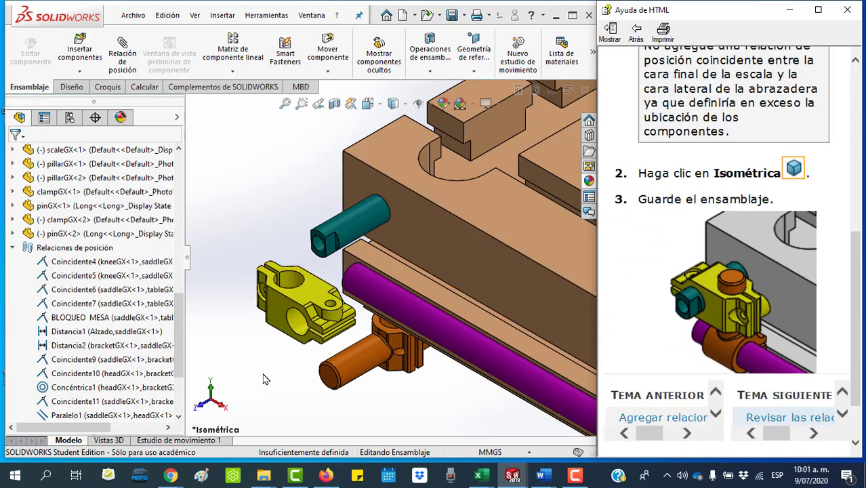
Step: Mate the yellow clamp's round face concentric with the teal pillar
left_click(280, 299)
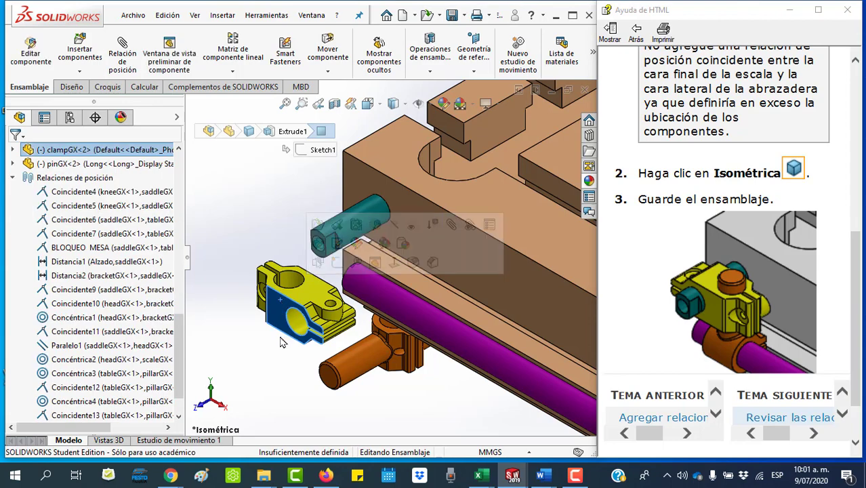
left_click(261, 257)
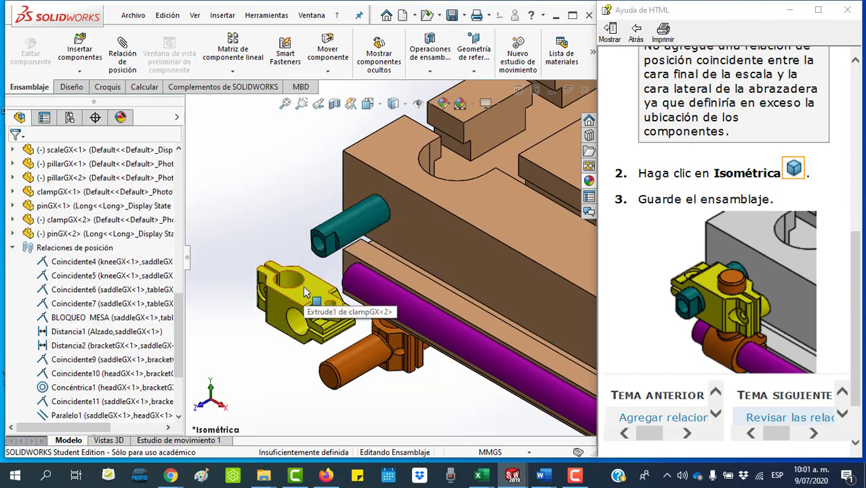
left_click(123, 54)
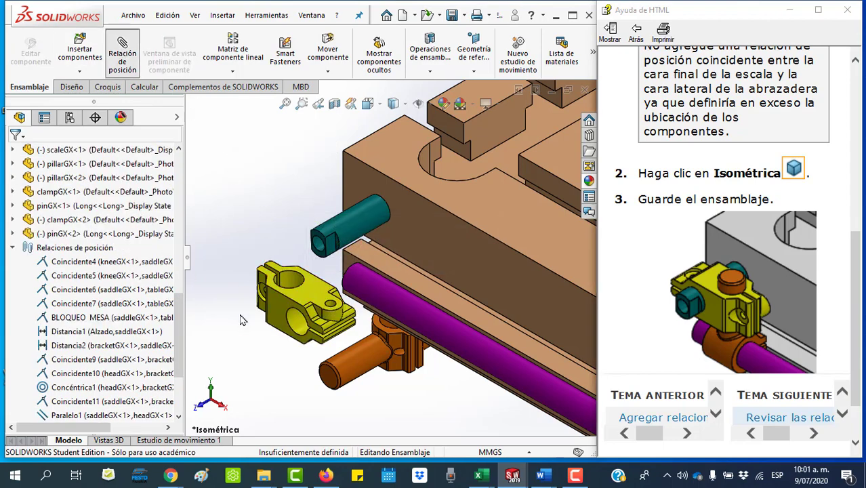
left_click(294, 324)
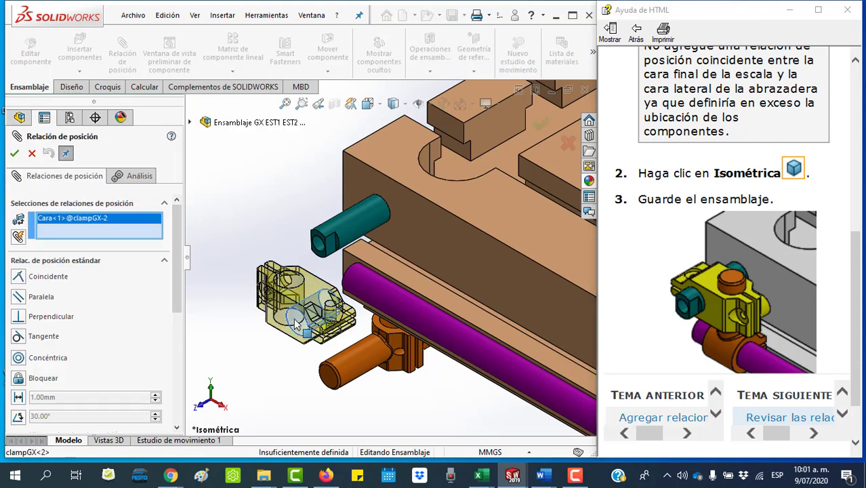
left_click(349, 215)
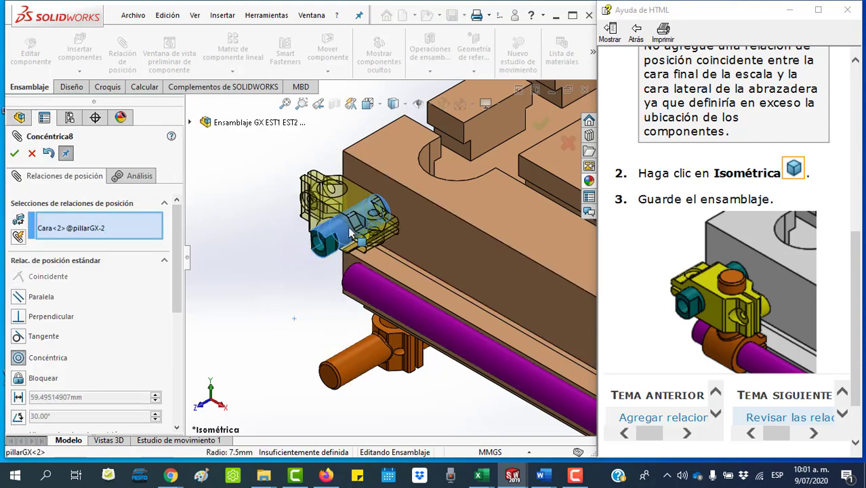
left_click(502, 218)
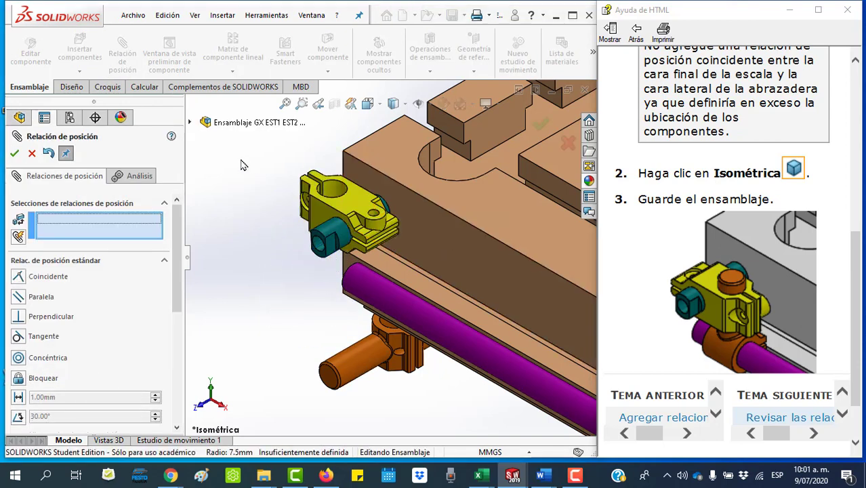
Step: Drag the orange pin out below the purple bar and leave mating without a new mate
left_click_drag(398, 360, 339, 390)
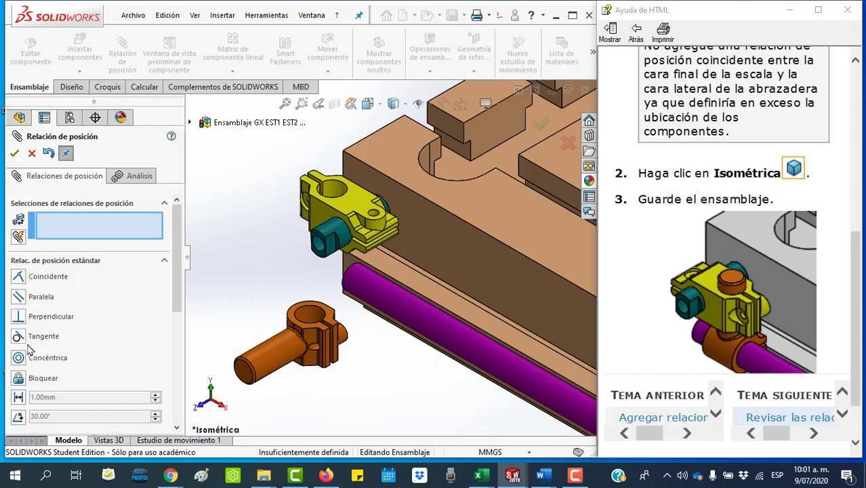
left_click(269, 360)
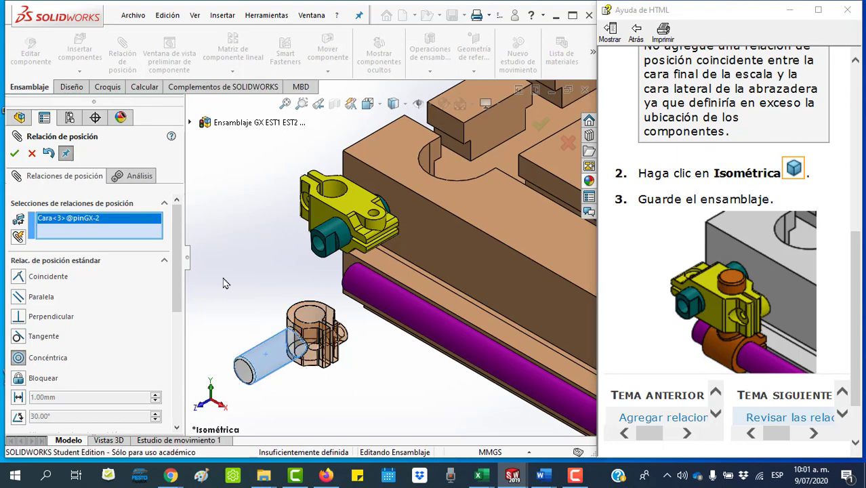
key("Escape")
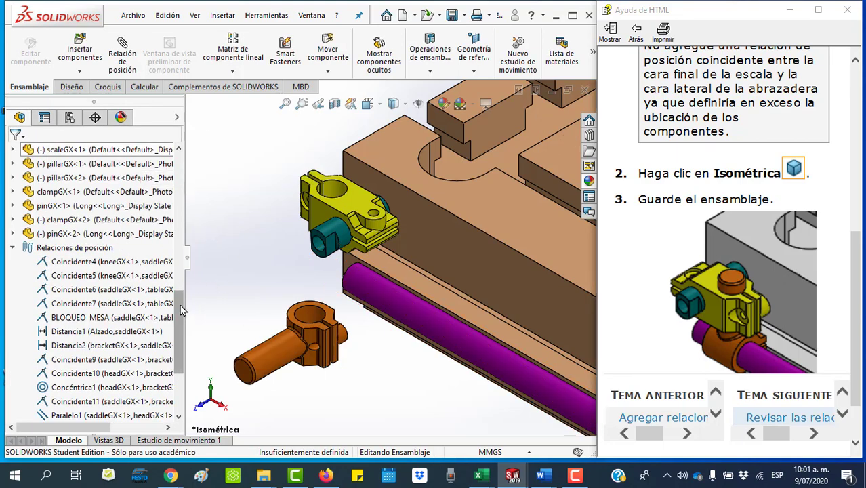
Step: Delete the Concéntrica8 mate and drag the yellow clamp clear of the teal pillar
scroll(182, 313, "down", 3)
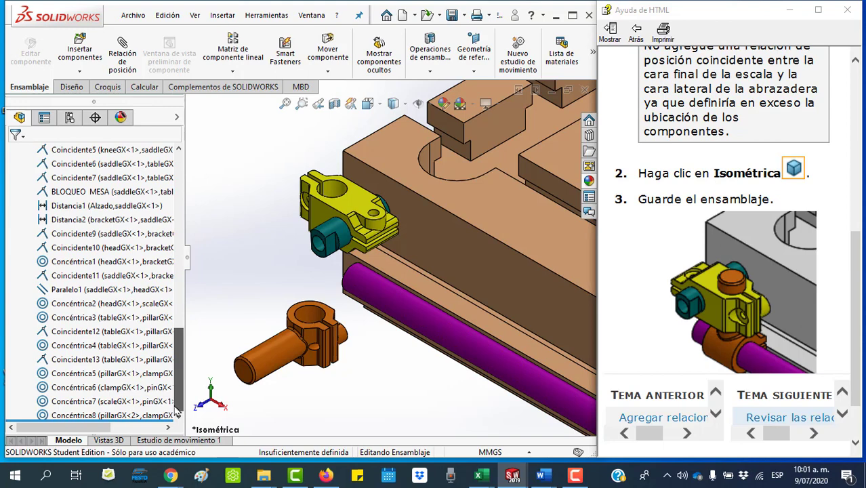
left_click(97, 416)
right_click(97, 416)
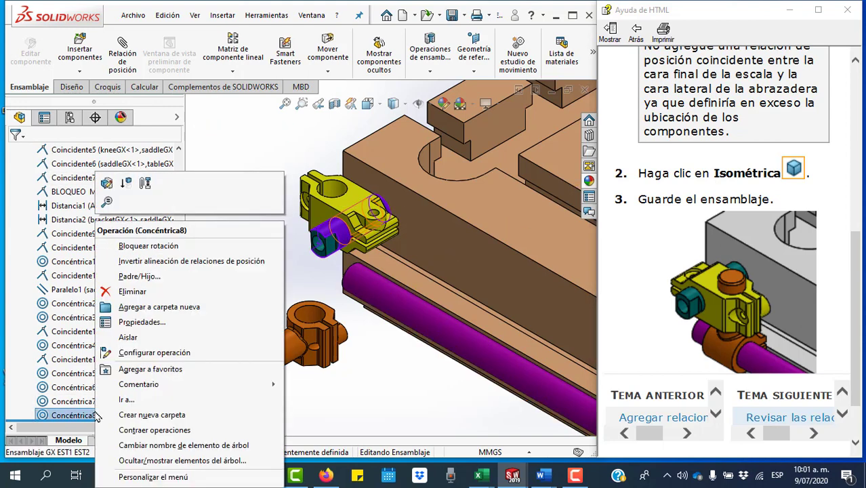
left_click(137, 296)
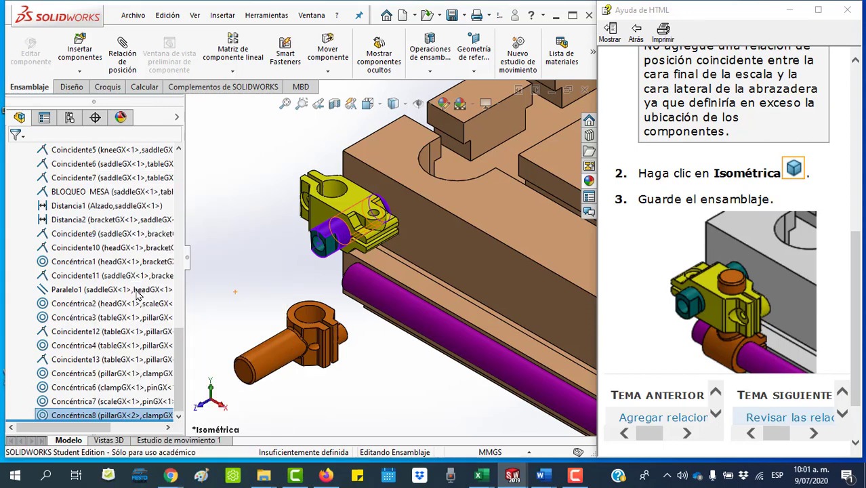
left_click(513, 176)
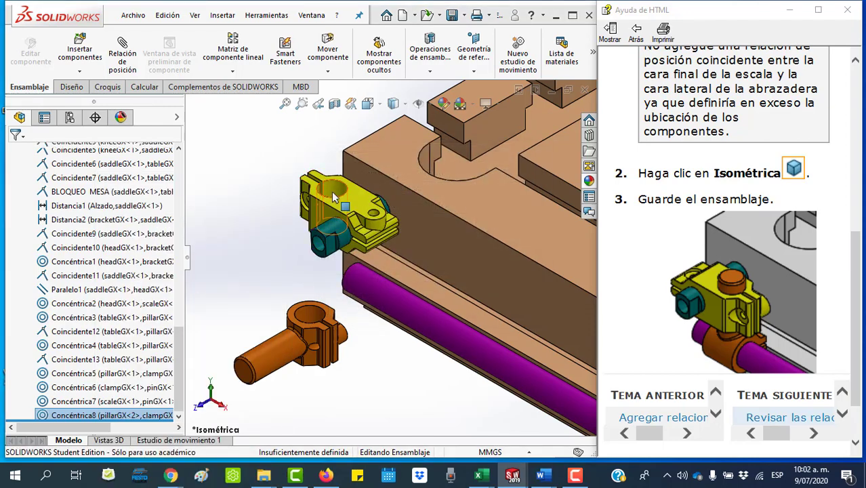
left_click_drag(307, 224, 237, 251)
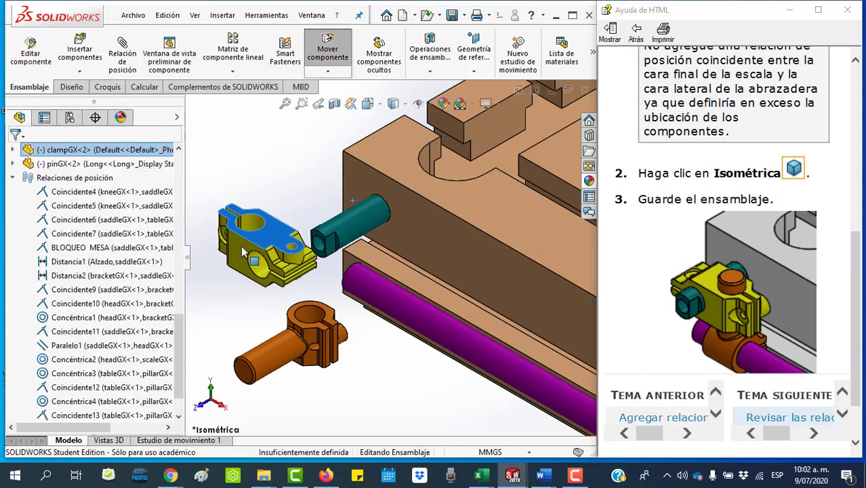
left_click(285, 195)
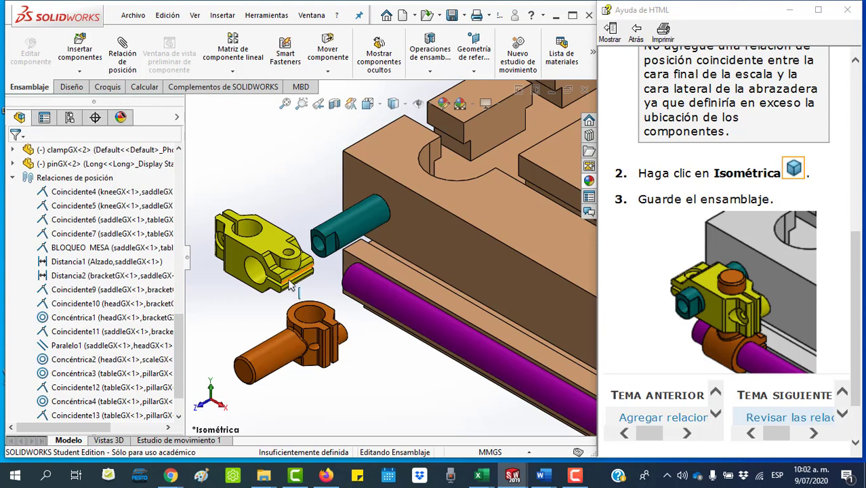
Step: Rotate the second clamp upright so its bore faces up, then start a new mate
left_click(328, 71)
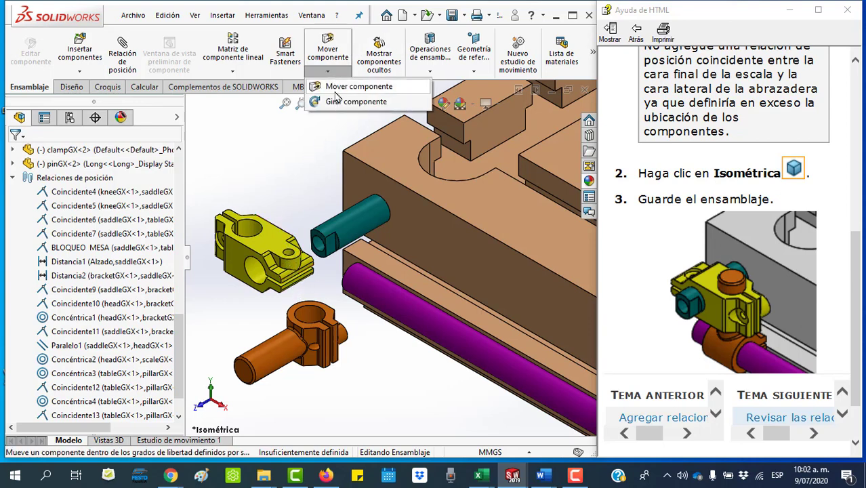
left_click(334, 105)
mouse_move(285, 262)
left_mouse_down()
mouse_move(251, 93)
mouse_move(336, 183)
mouse_move(272, 153)
left_mouse_up()
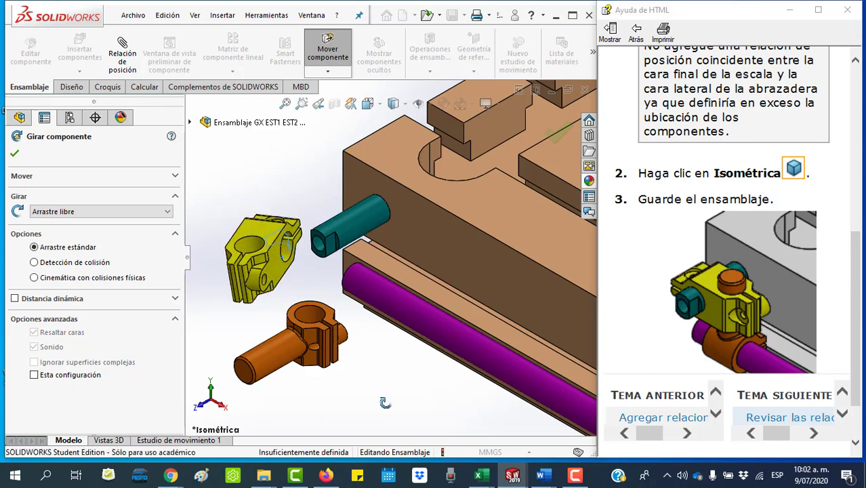
left_click(328, 51)
left_click(129, 61)
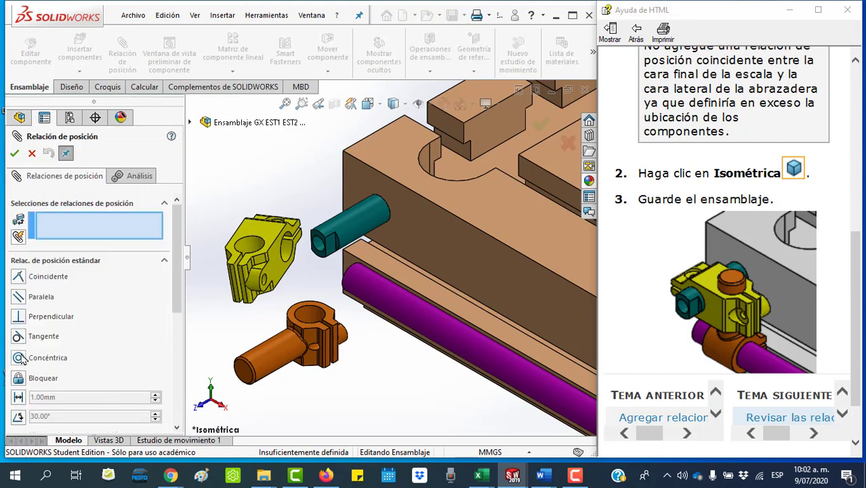
Step: Mate the upright clamp's hole concentric with the teal pillar and swing it into position
left_click(289, 254)
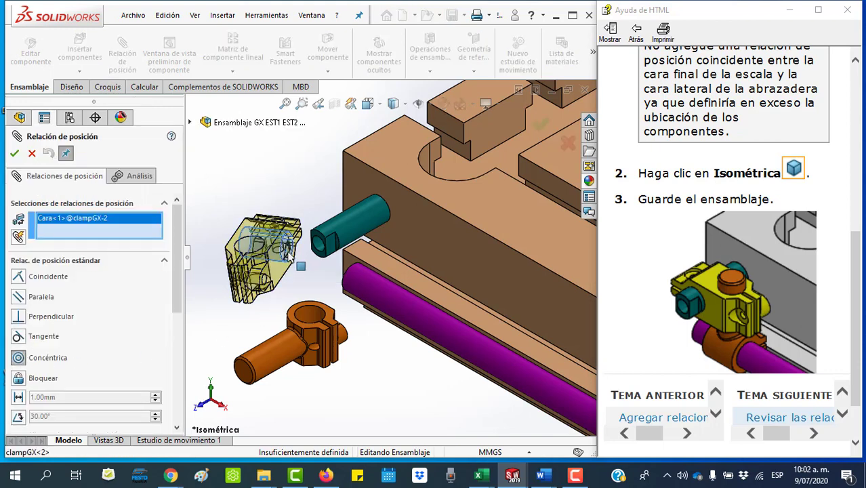
left_click(347, 241)
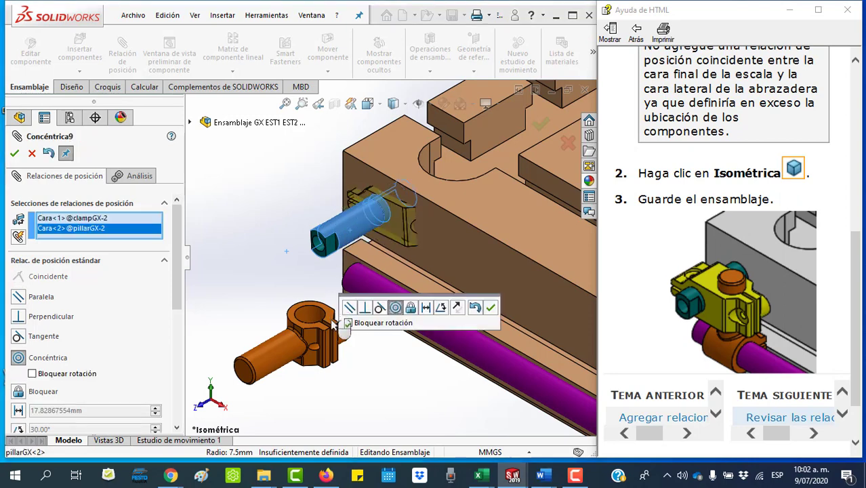
left_click(491, 311)
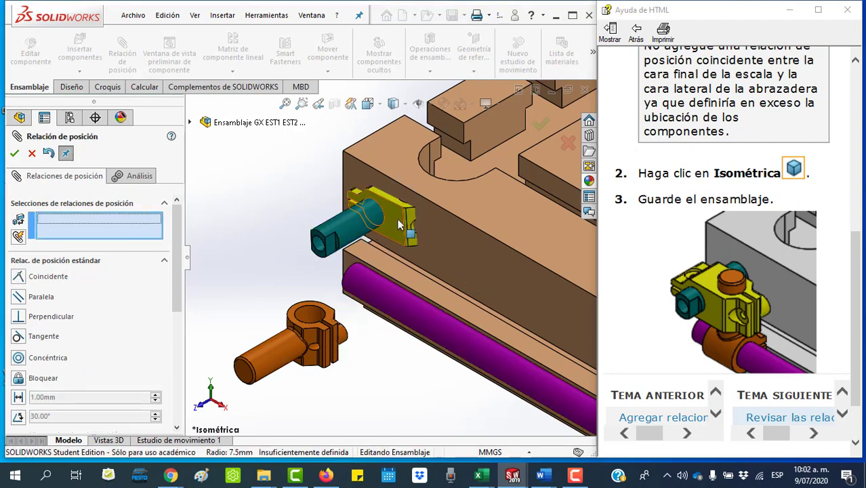
left_click_drag(352, 246, 347, 259)
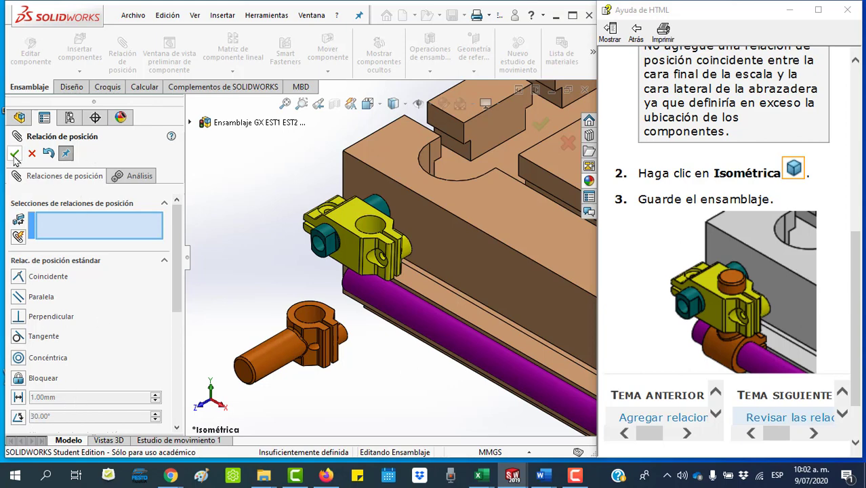
Step: Mate pinGX-2 concentric with the clampGX-2 bore, flipping alignment until the pin seats inside
left_click(19, 362)
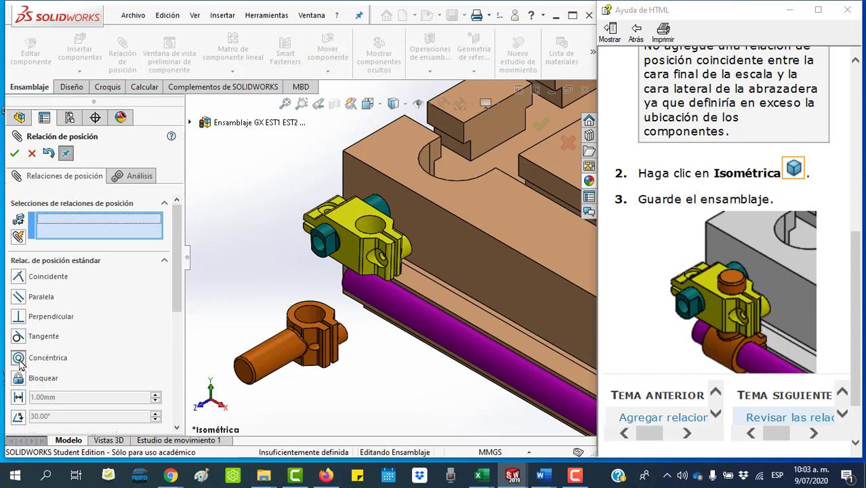
left_click(269, 363)
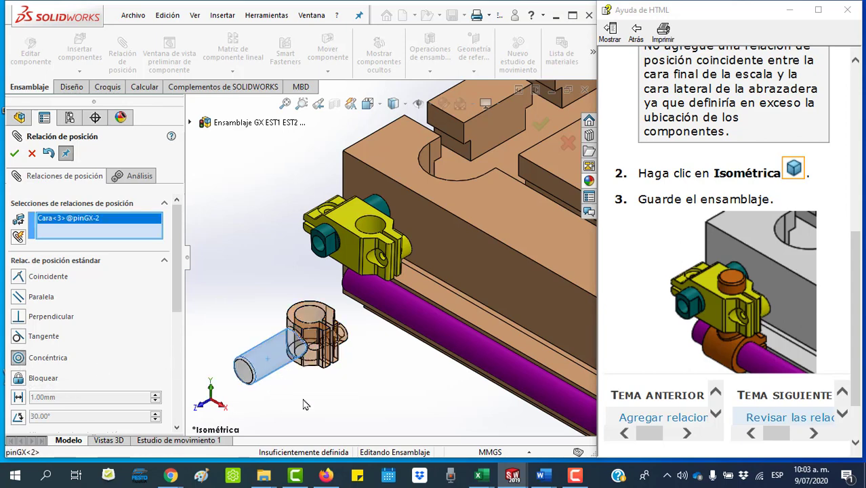
left_click(366, 222)
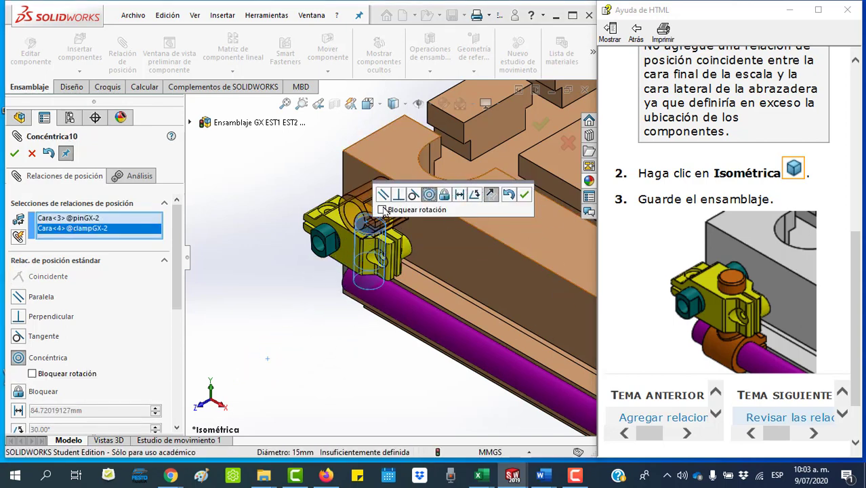
left_click(492, 196)
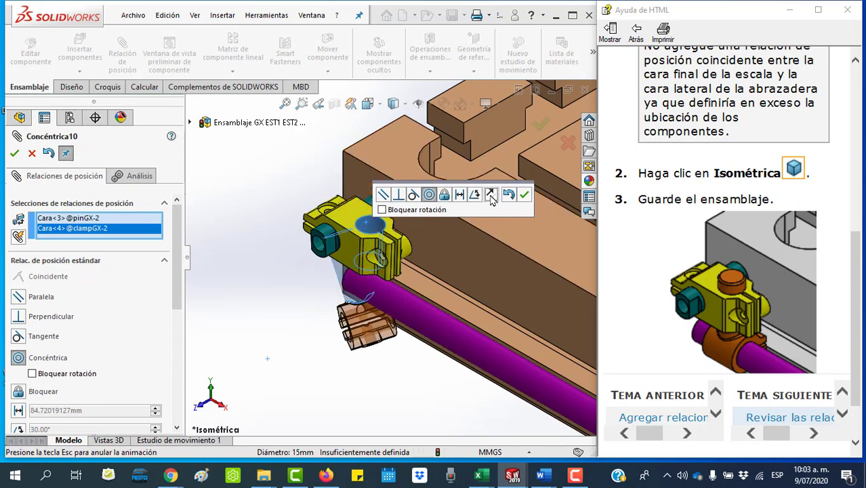
left_click(492, 196)
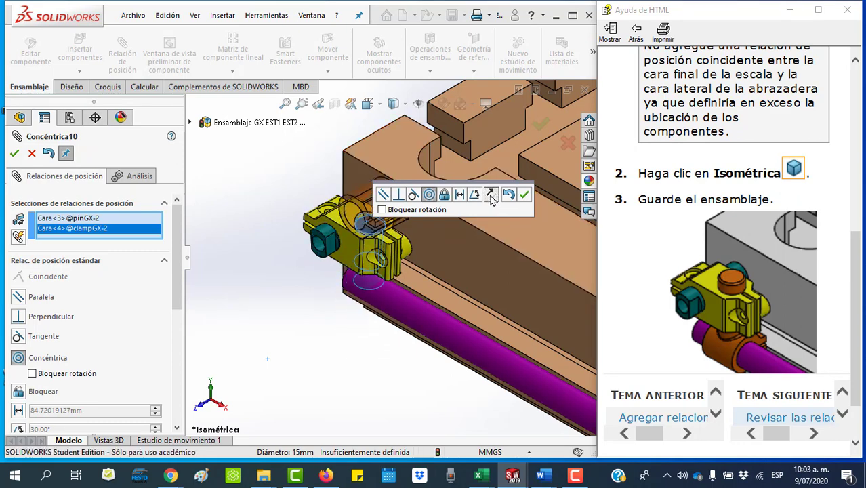
left_click(492, 196)
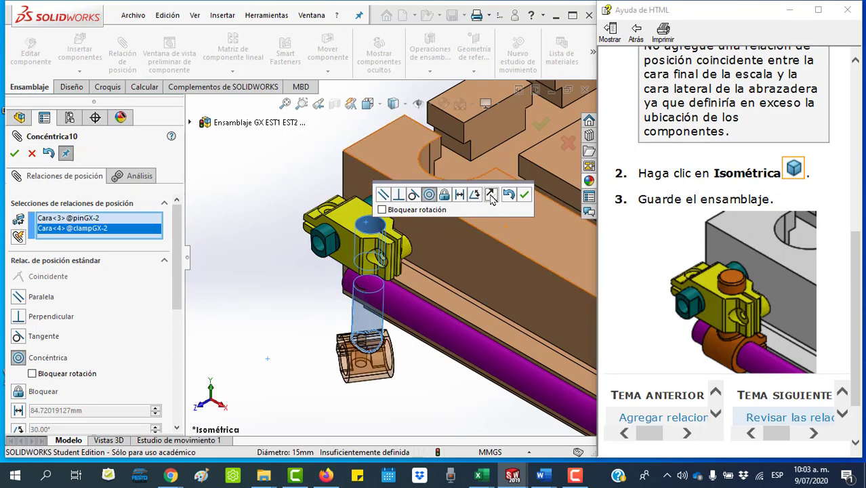
left_click(492, 196)
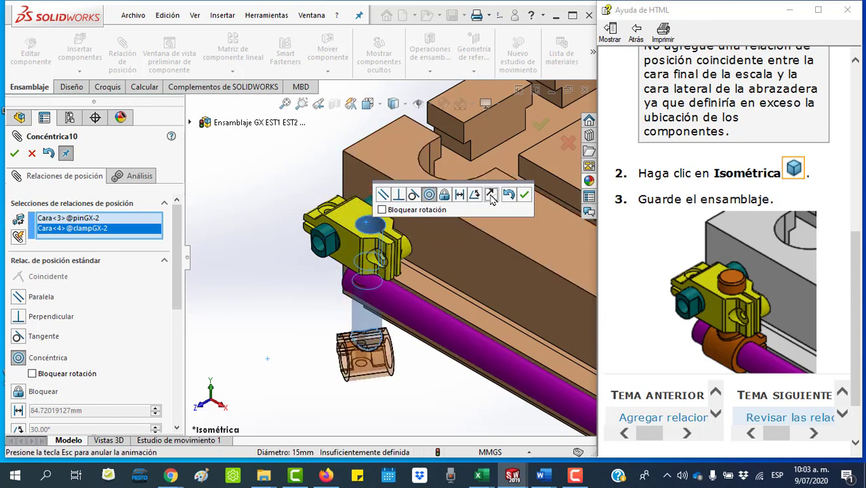
left_click(525, 195)
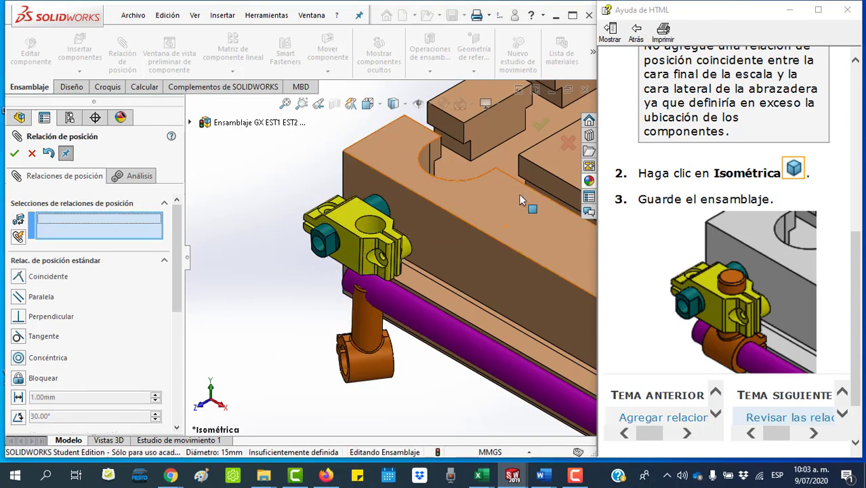
Step: Rotate the bracket and mate the scaleGX bar concentric with pinGX-2
mouse_move(377, 367)
left_mouse_down()
mouse_move(359, 370)
mouse_move(399, 398)
left_mouse_up()
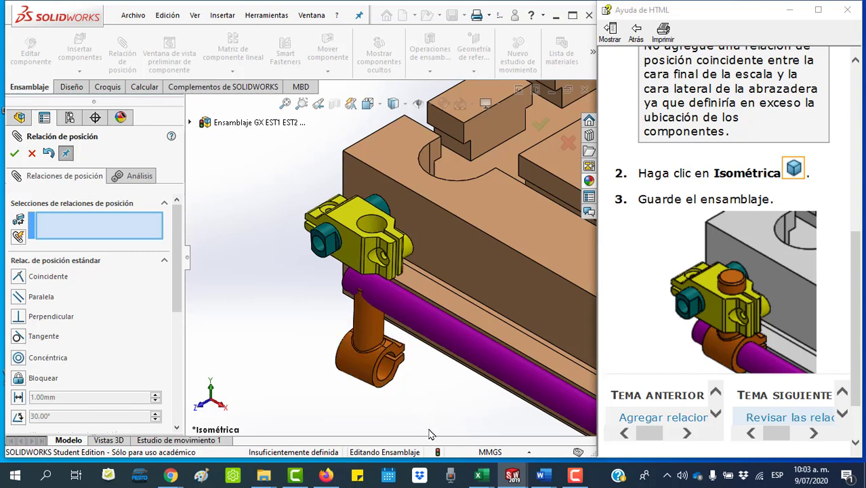
left_click(419, 328)
left_click(391, 382)
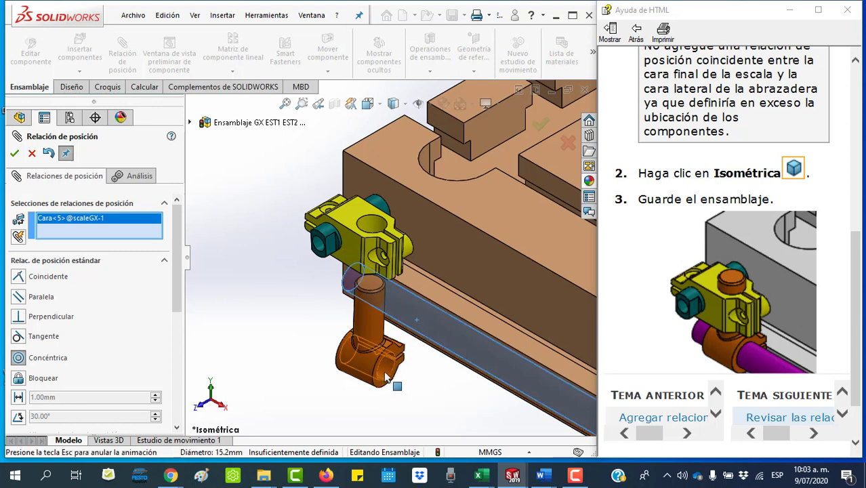
left_click(14, 153)
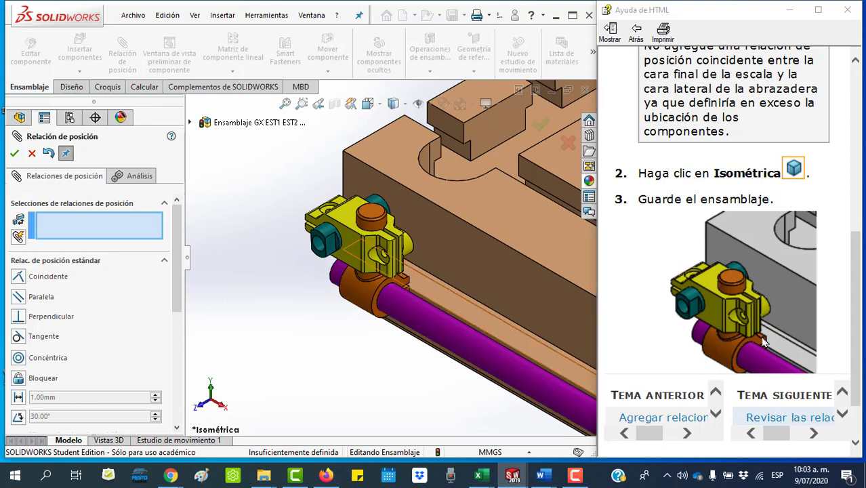
scroll(822, 312, "down", 2)
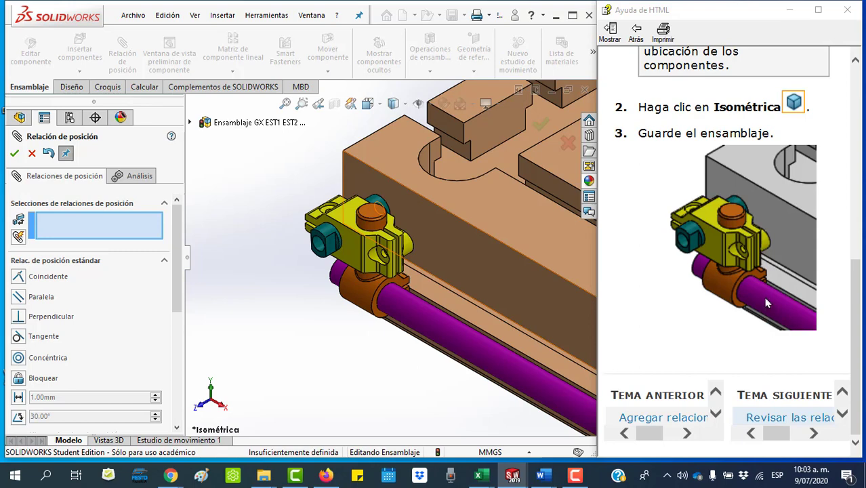
Step: Bring up the help topic on reviewing the assembly's mates and read through it
left_click(685, 302)
scroll(684, 302, "down", 3, "ctrl")
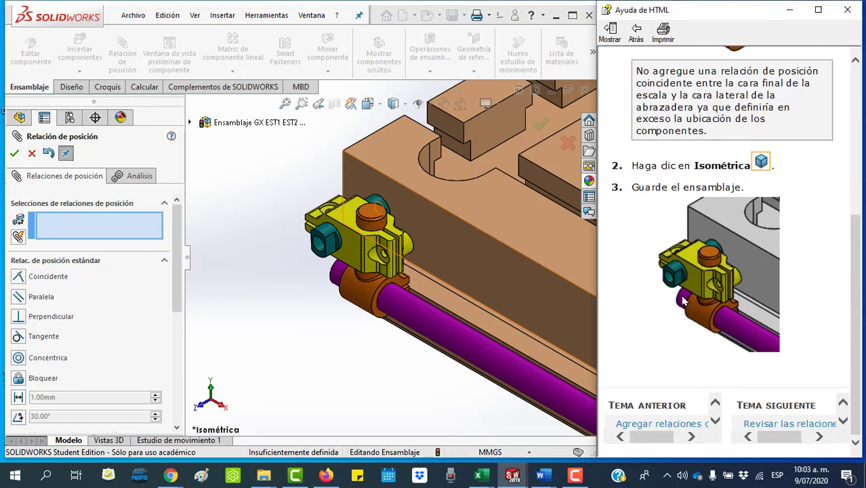
scroll(685, 302, "down", 1, "ctrl")
scroll(685, 301, "down", 1, "ctrl")
left_click(783, 433)
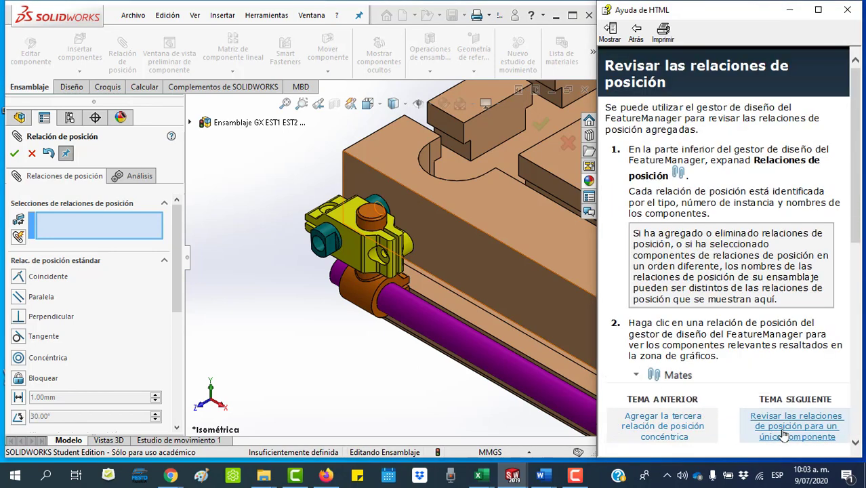
scroll(731, 288, "down", 2)
scroll(735, 298, "down", 4)
scroll(738, 301, "down", 8)
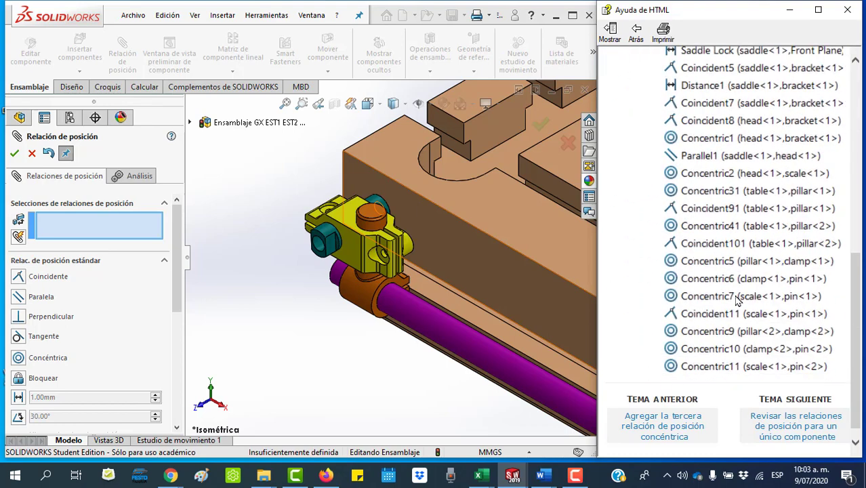
scroll(737, 298, "up", 4)
scroll(745, 293, "down", 1)
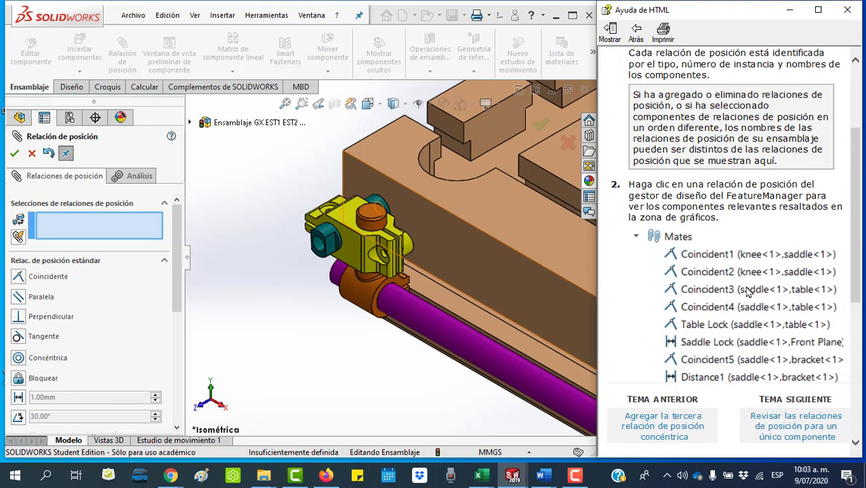
scroll(748, 292, "up", 3)
scroll(746, 284, "down", 2)
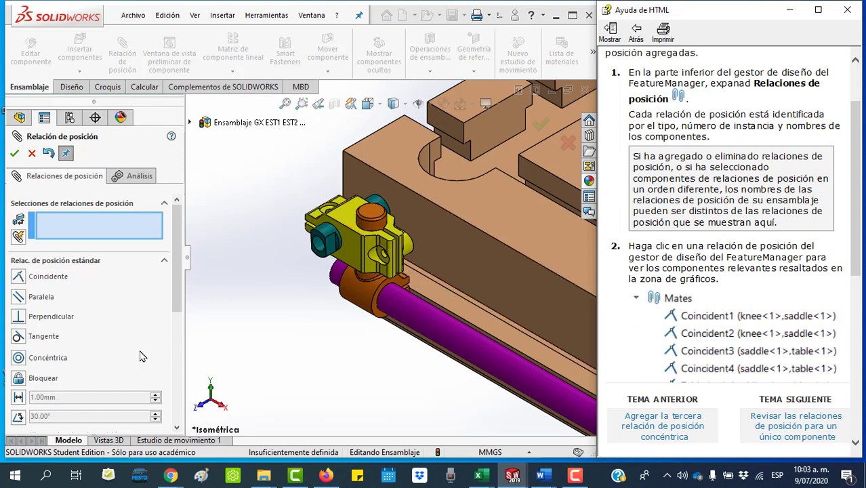
Step: Close the mate tool, inspect Coincidente4 in the mates folder, and fit the whole assembly
left_click(15, 153)
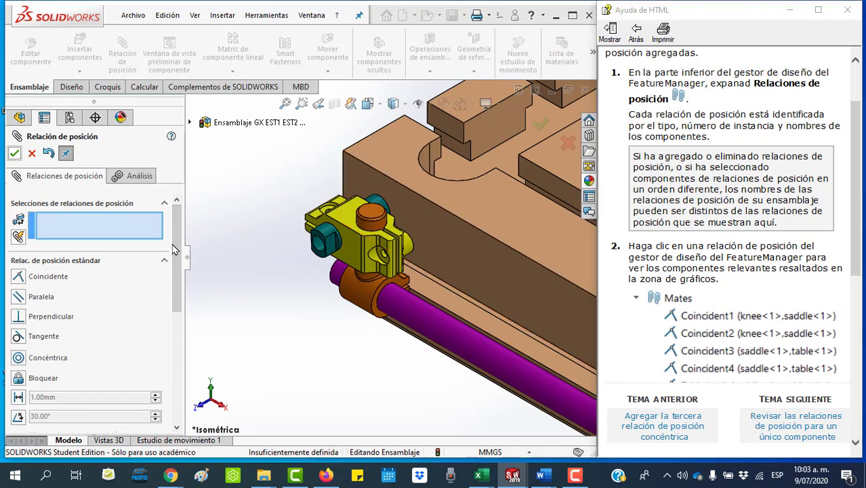
mouse_move(182, 322)
left_mouse_down()
mouse_move(178, 332)
mouse_move(178, 317)
left_mouse_up()
left_click(68, 234)
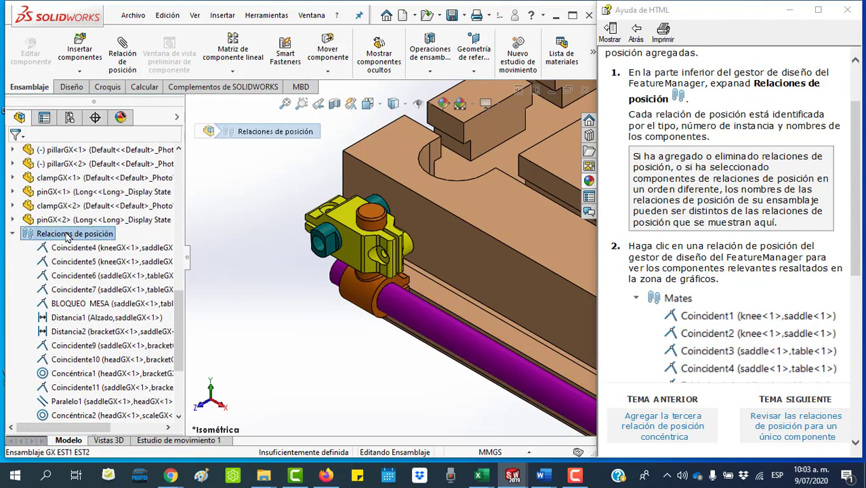
left_click(85, 251)
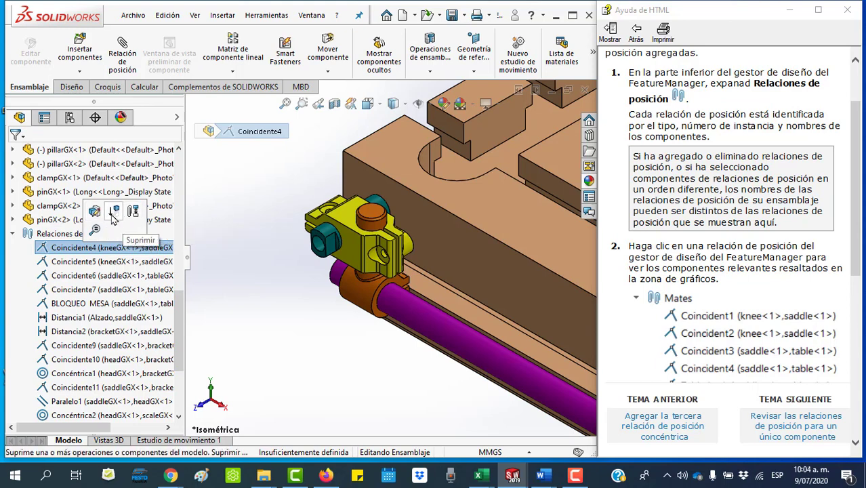
right_click(74, 248)
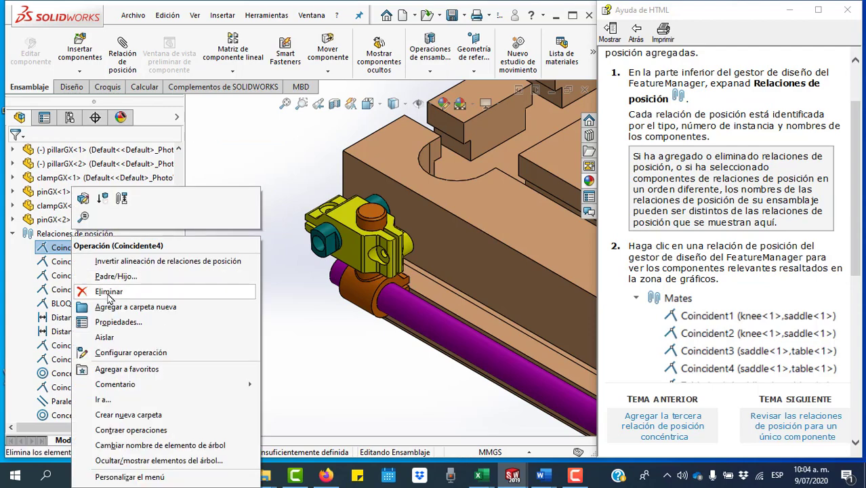
left_click(271, 204)
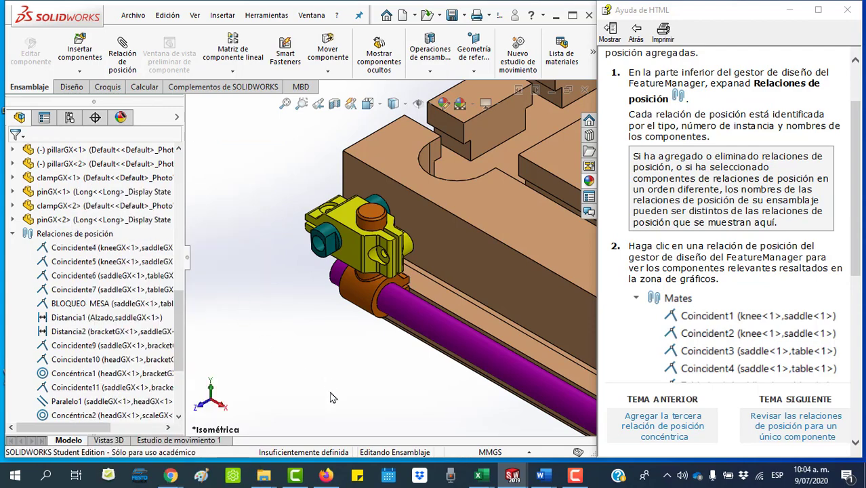
scroll(332, 397, "up", 1)
scroll(334, 393, "up", 1)
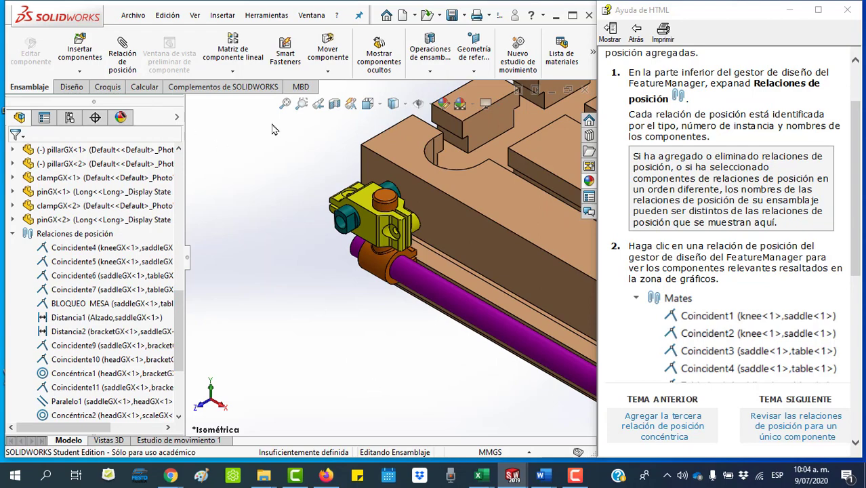
left_click(285, 103)
Step: Read the help topic on single-component mates
scroll(784, 380, "down", 4)
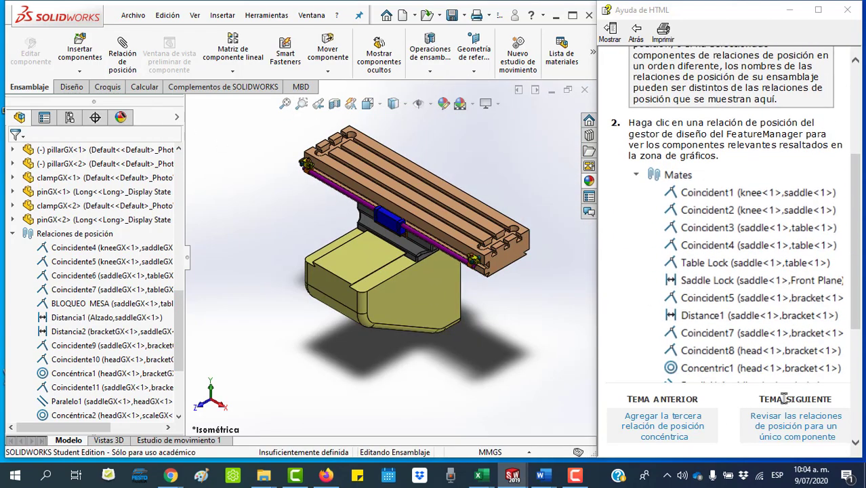
left_click(799, 427)
scroll(778, 329, "down", 2)
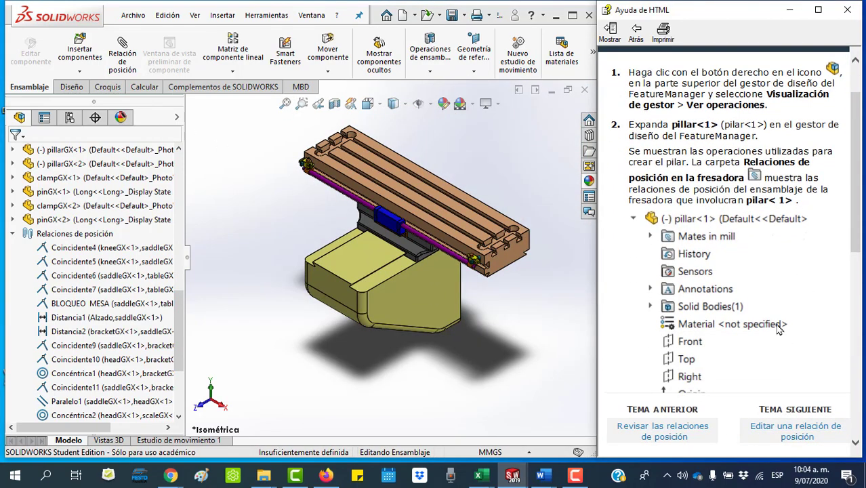
scroll(778, 329, "down", 4)
scroll(780, 329, "up", 6)
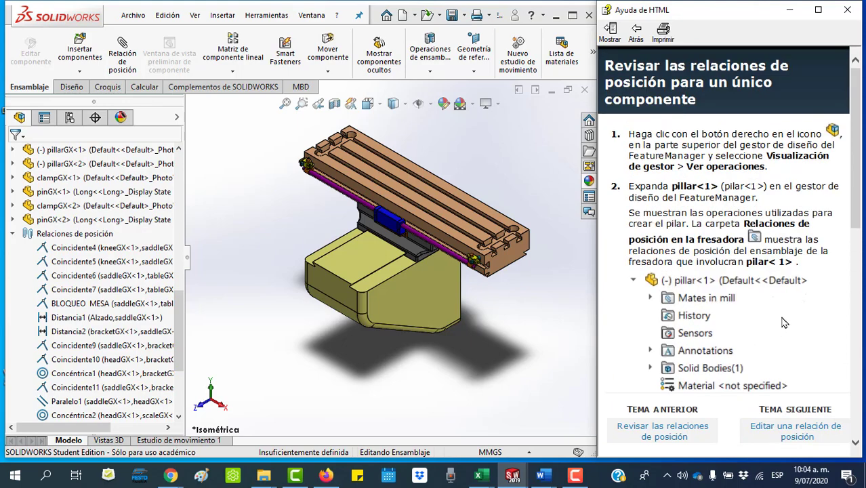
scroll(783, 322, "down", 5)
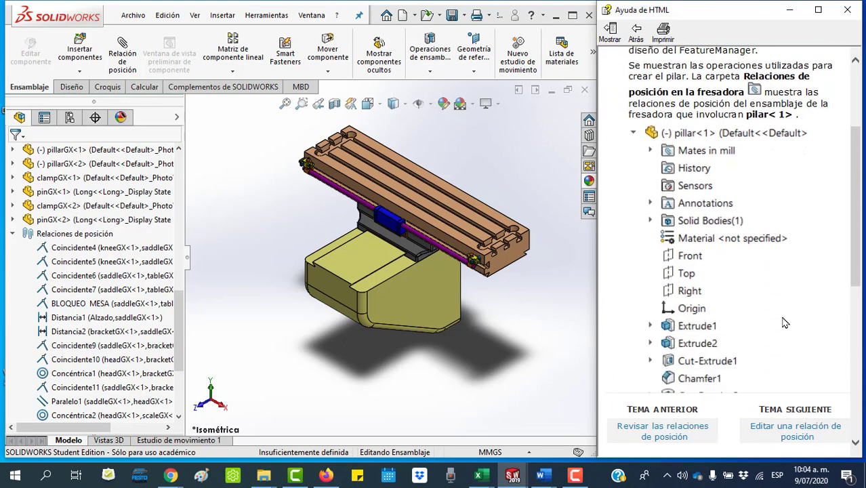
scroll(784, 323, "down", 2)
scroll(783, 323, "down", 7)
scroll(784, 324, "down", 2)
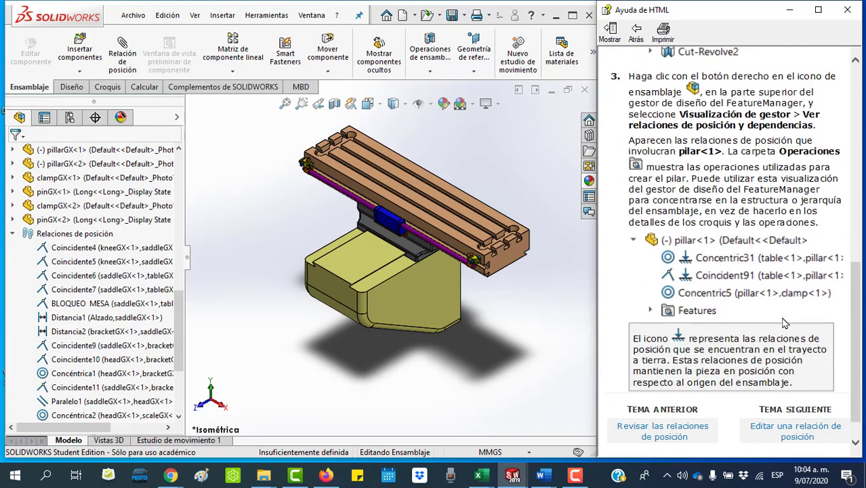
scroll(783, 318, "down", 1)
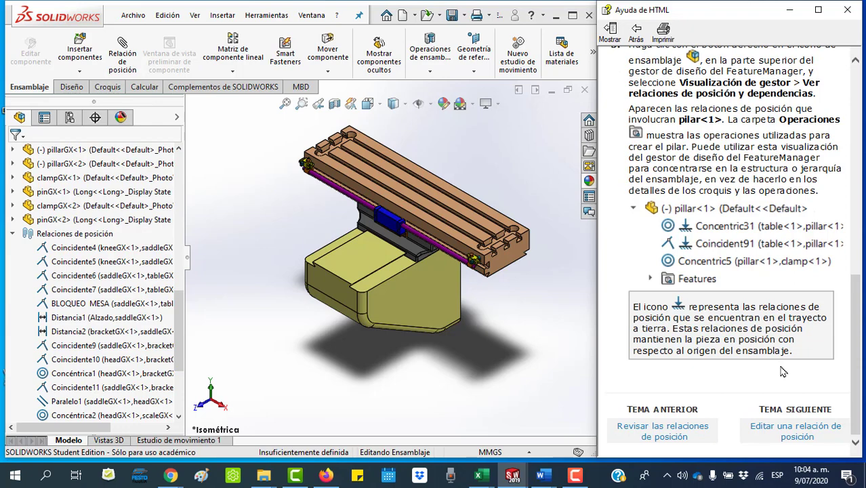
Step: Read the help topic on editing a mate
left_click(801, 438)
scroll(795, 380, "down", 4)
scroll(796, 378, "down", 2)
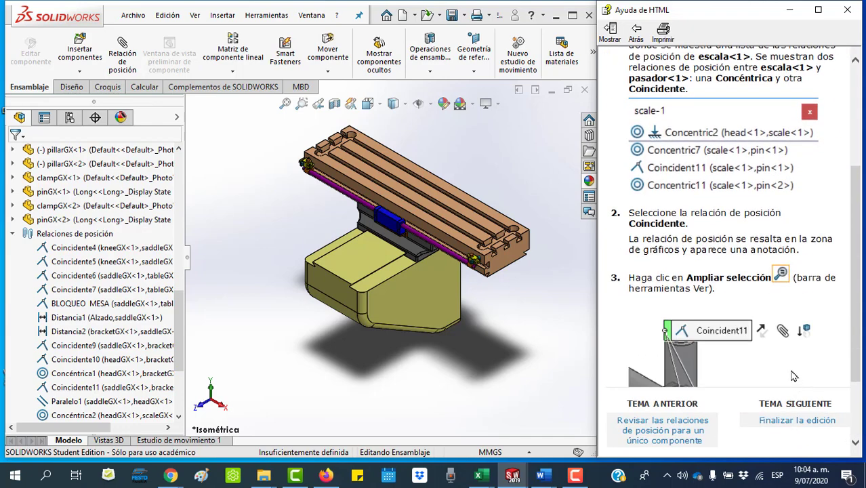
scroll(793, 374, "down", 2)
scroll(795, 375, "down", 1)
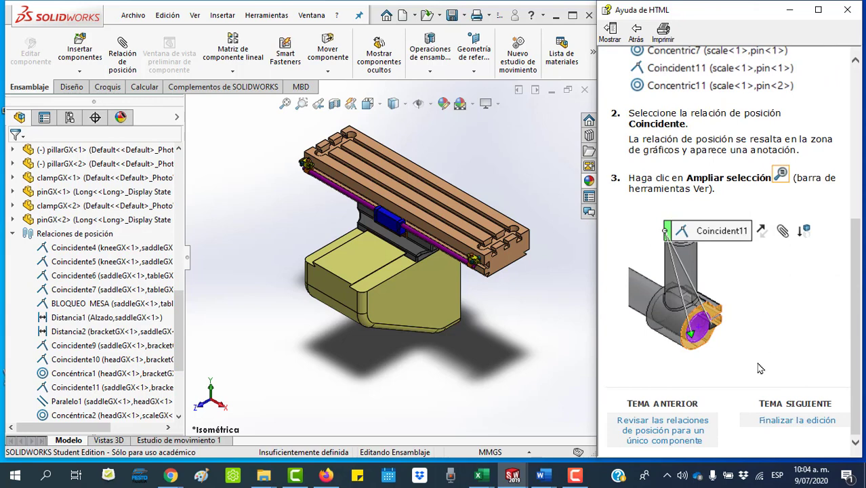
scroll(758, 300, "up", 9)
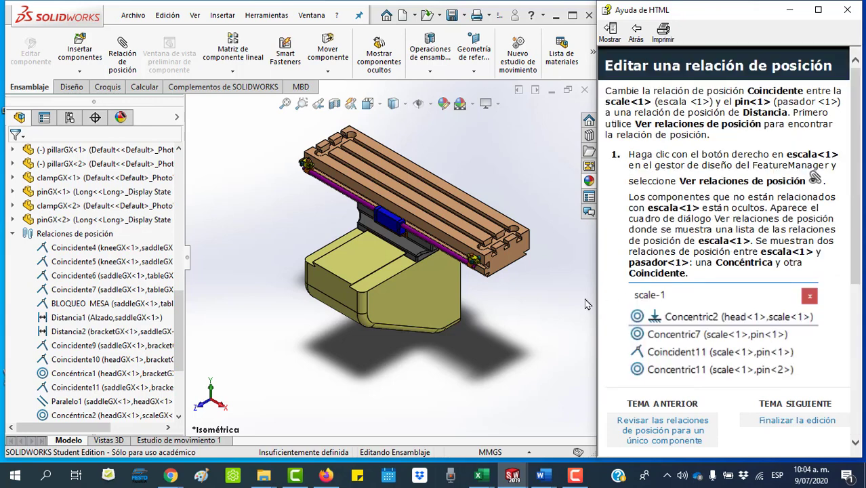
Step: Zoom in on the end clamp, pull the pin partway out, then fit the whole assembly
left_click(301, 103)
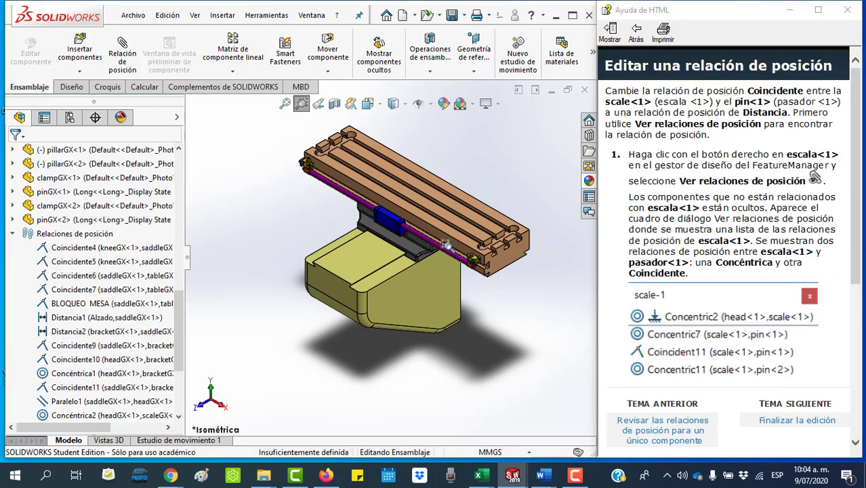
left_click_drag(449, 245, 488, 268)
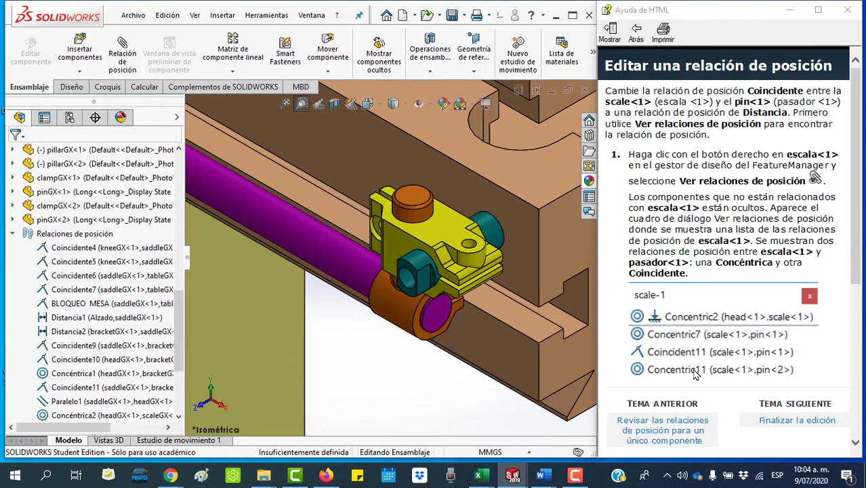
scroll(717, 278, "down", 5)
scroll(720, 288, "down", 3)
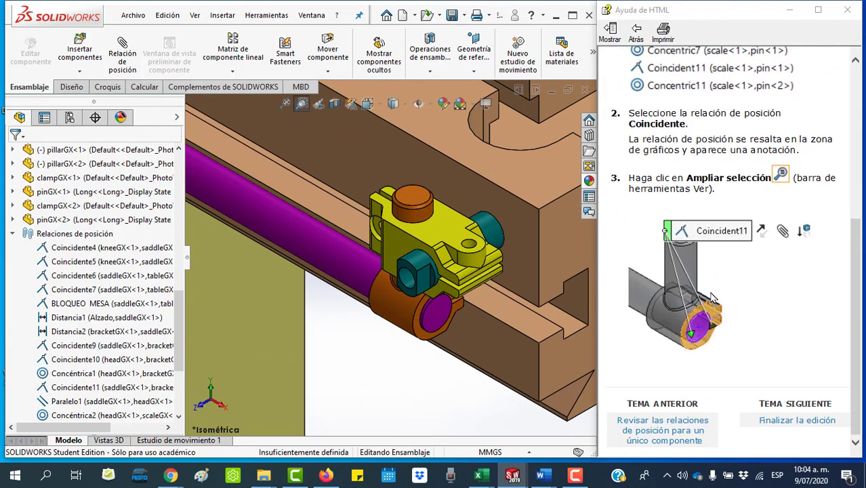
left_click_drag(404, 291, 483, 318)
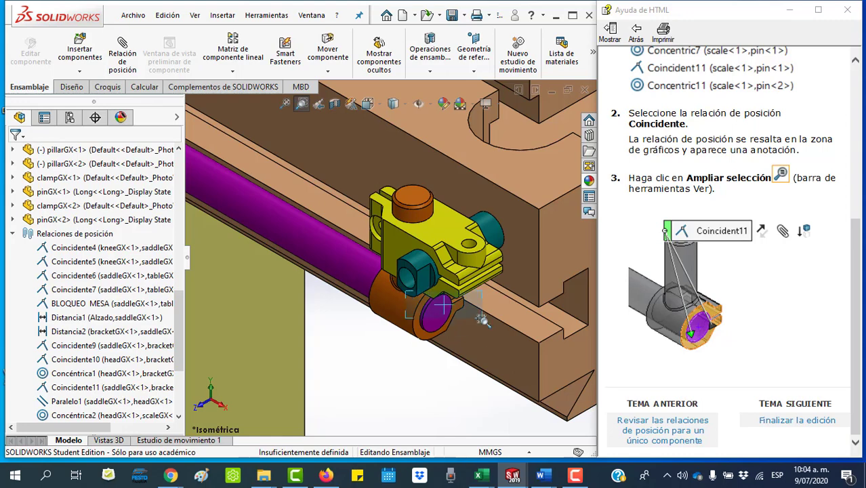
key("Escape")
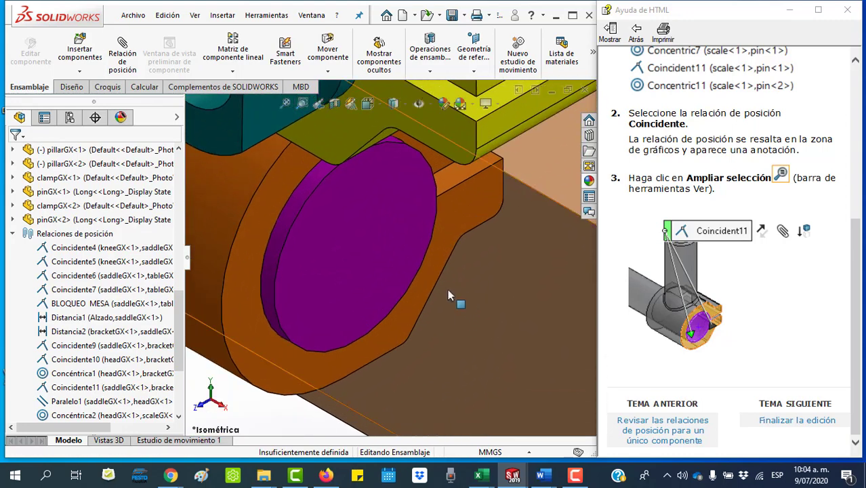
left_click(347, 255)
left_click_drag(346, 255, 333, 292)
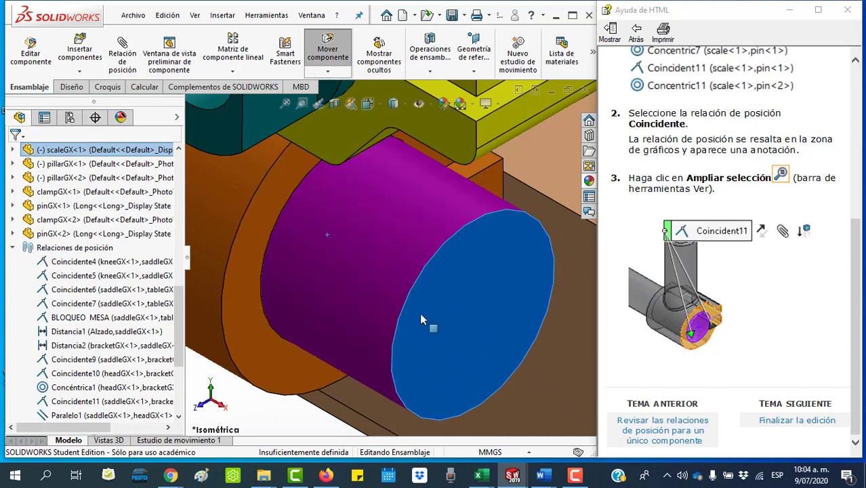
mouse_move(332, 291)
left_mouse_down()
mouse_move(457, 347)
mouse_move(374, 291)
left_mouse_up()
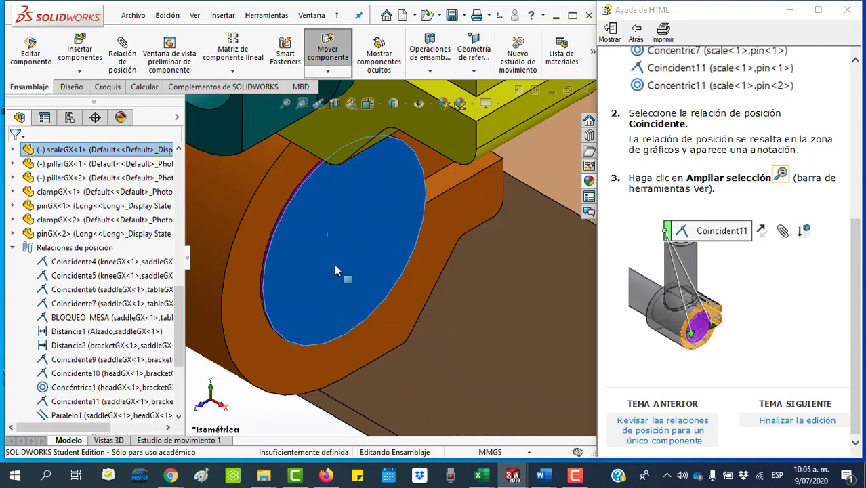
left_click(504, 328)
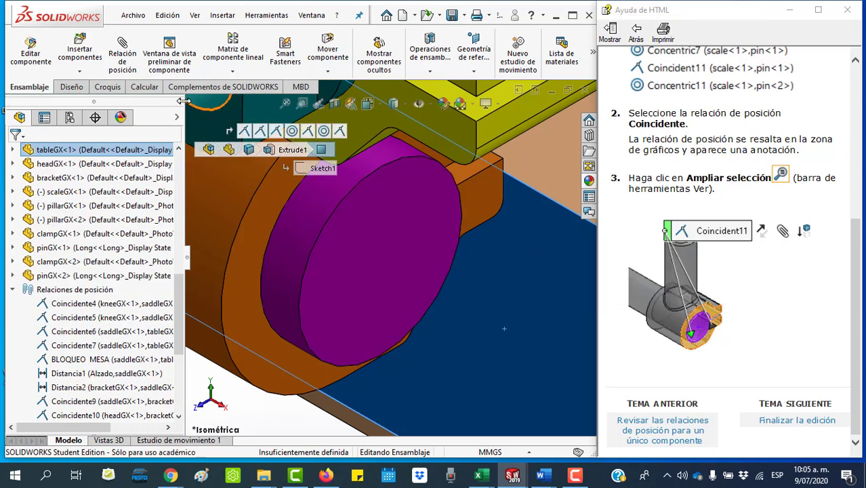
key("f")
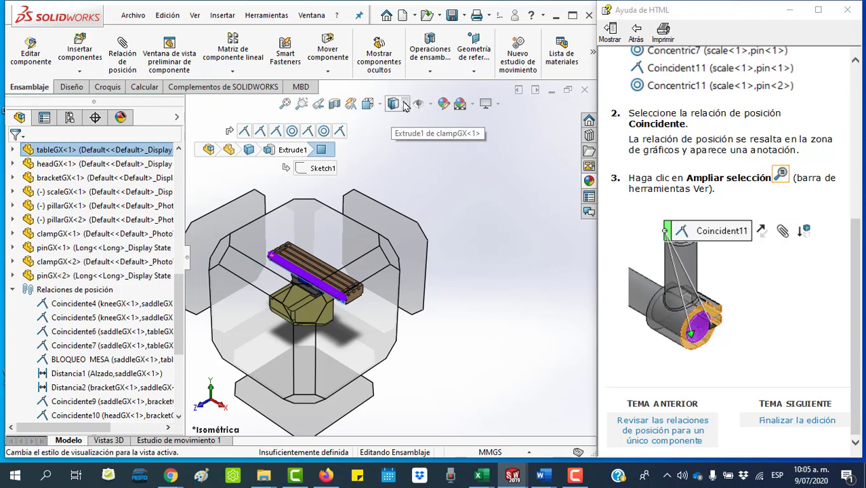
Step: Switch to the Front view and select the scale rod
left_click(377, 111)
left_click(368, 103)
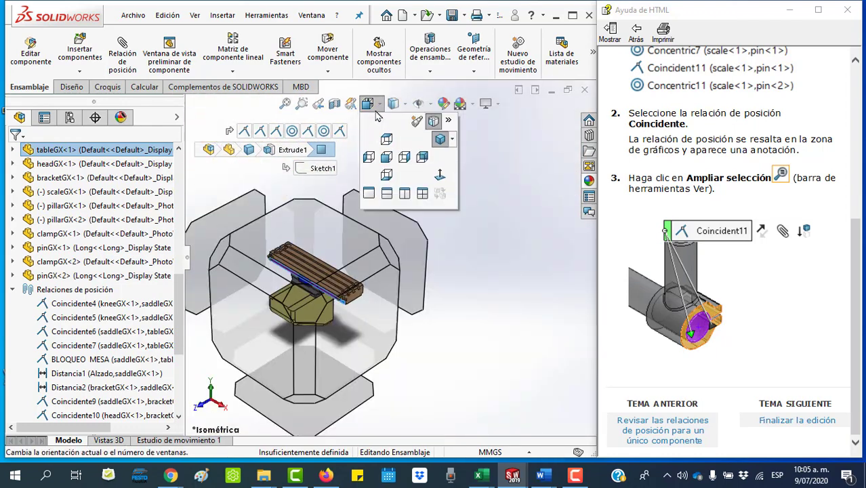
left_click(385, 158)
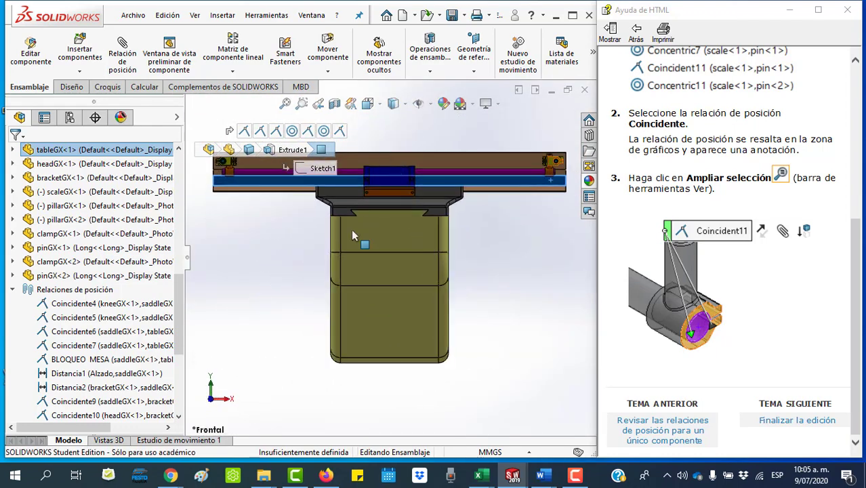
left_click(274, 236)
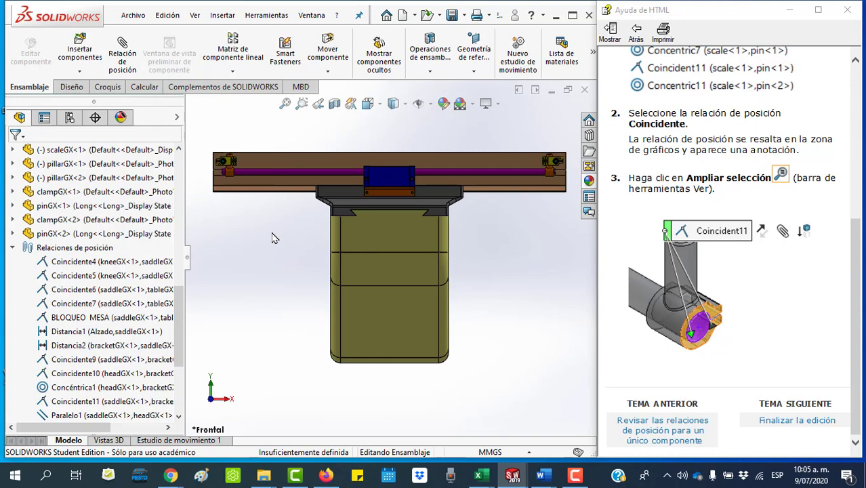
left_click(334, 171)
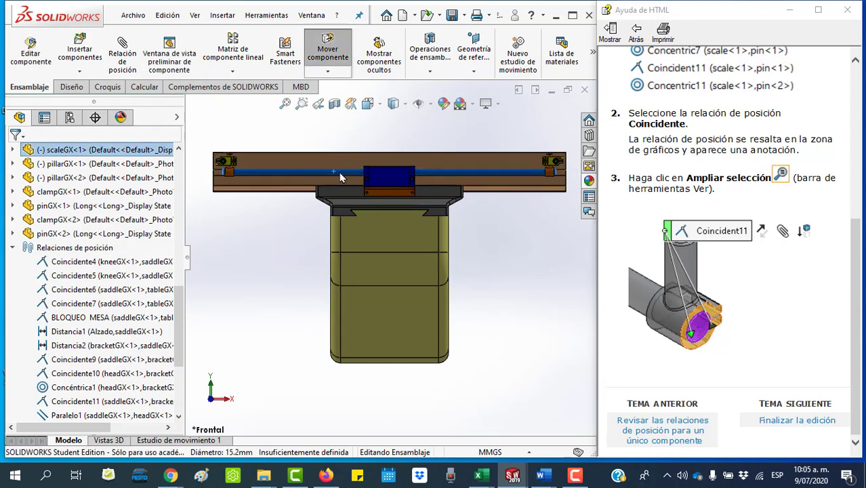
Step: Zoom in on the right-end clamp and rod, then show the Calcular (Evaluate) tools
left_click(302, 103)
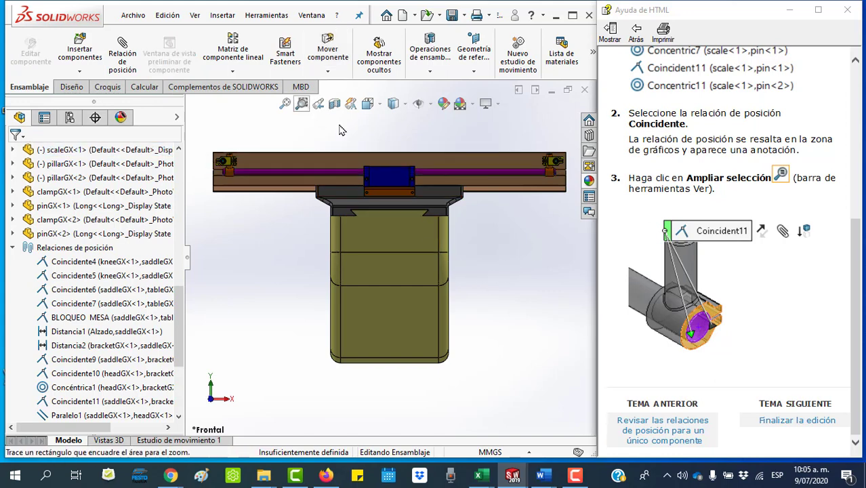
left_click_drag(567, 174, 551, 166)
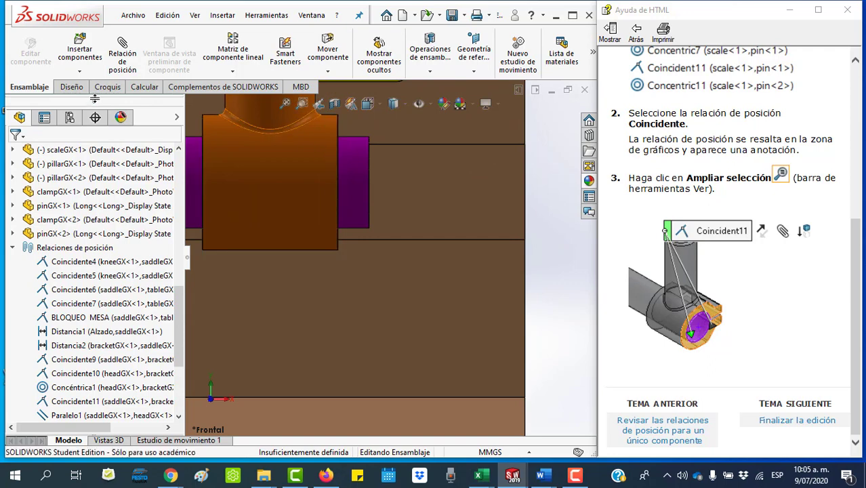
left_click(302, 103)
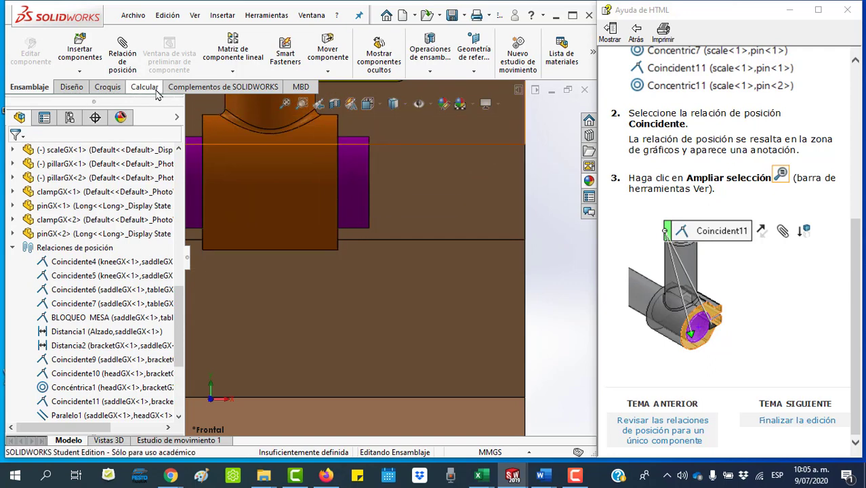
left_click(143, 87)
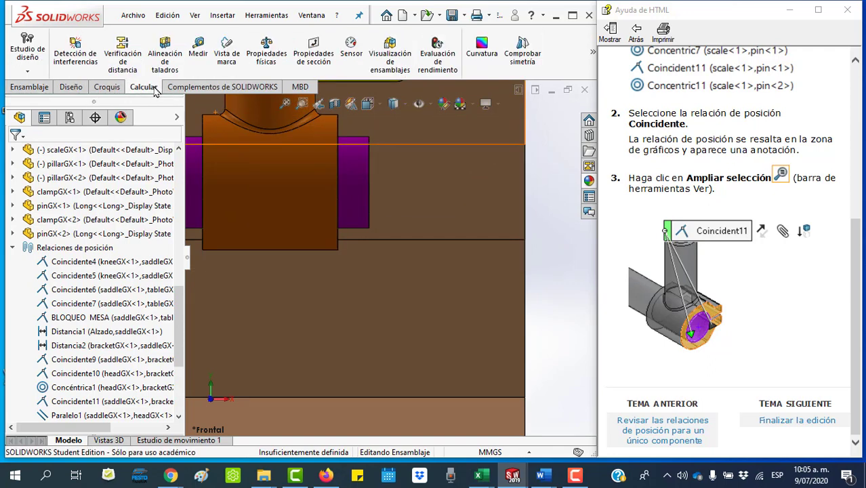
Step: Measure the 5.2 mm centre distance between the scale rod's end edge and the pin edge
left_click(198, 54)
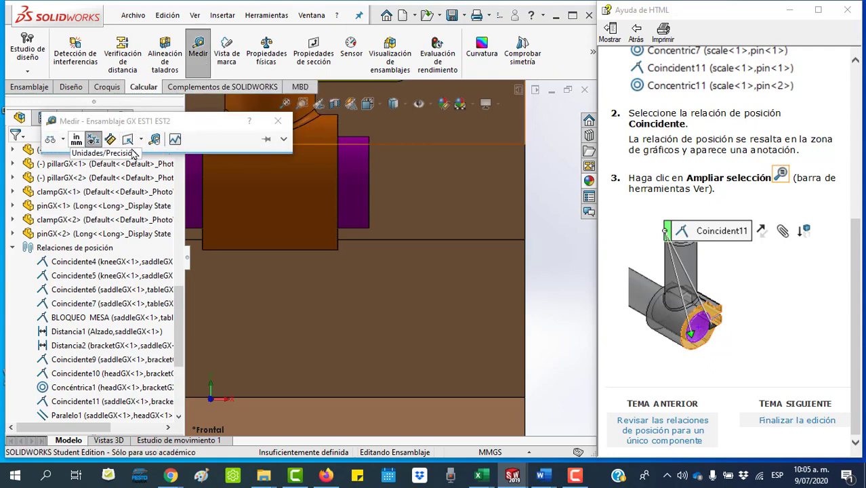
left_click(368, 145)
left_click(339, 153)
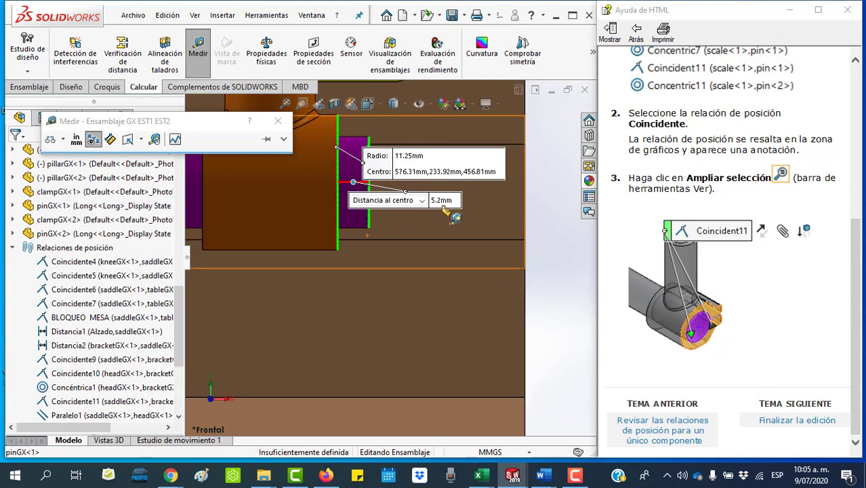
left_click(278, 121)
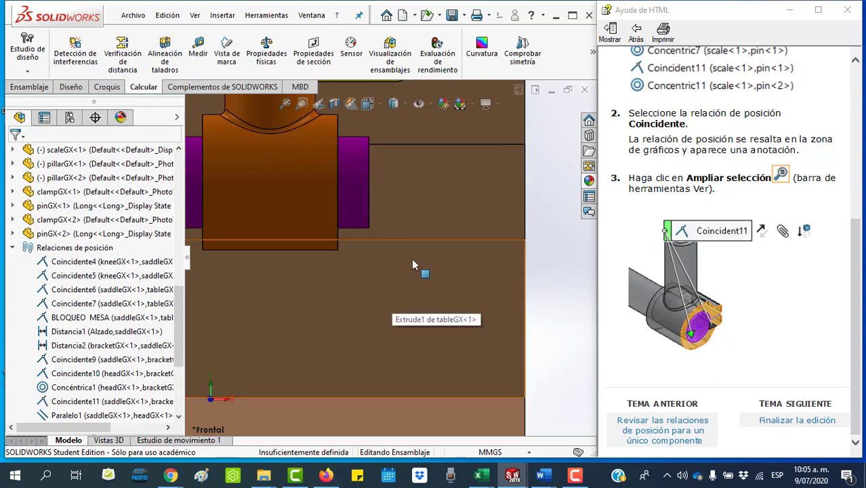
mouse_move(413, 263)
middle_mouse_down()
mouse_move(460, 260)
mouse_move(406, 242)
mouse_move(388, 262)
middle_mouse_up()
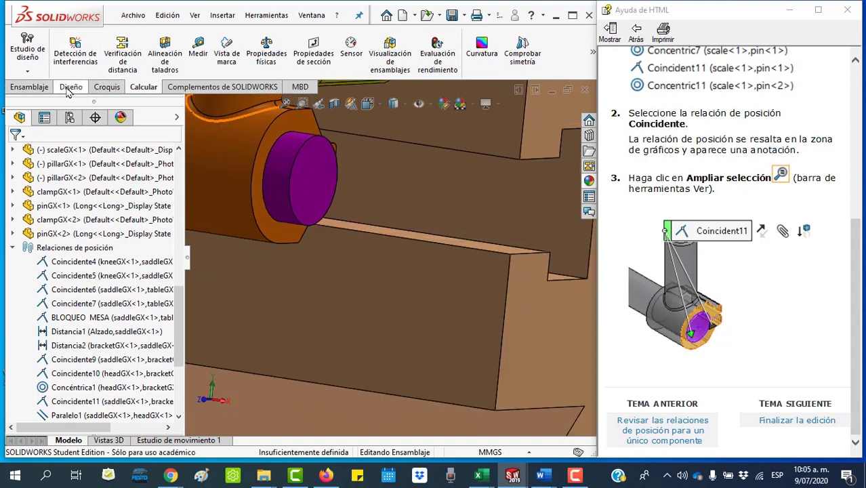
left_click(28, 87)
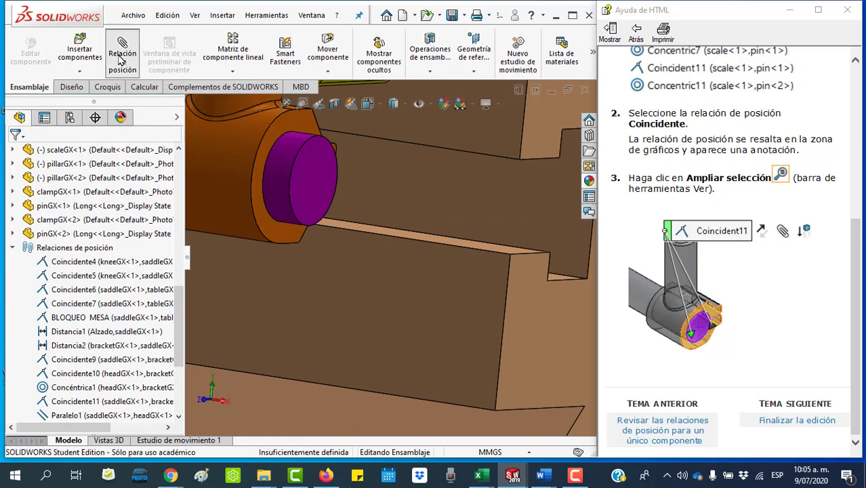
Step: Add Distancia3, a flipped 5 mm distance mate between the scale's end face and the pin face
left_click(127, 63)
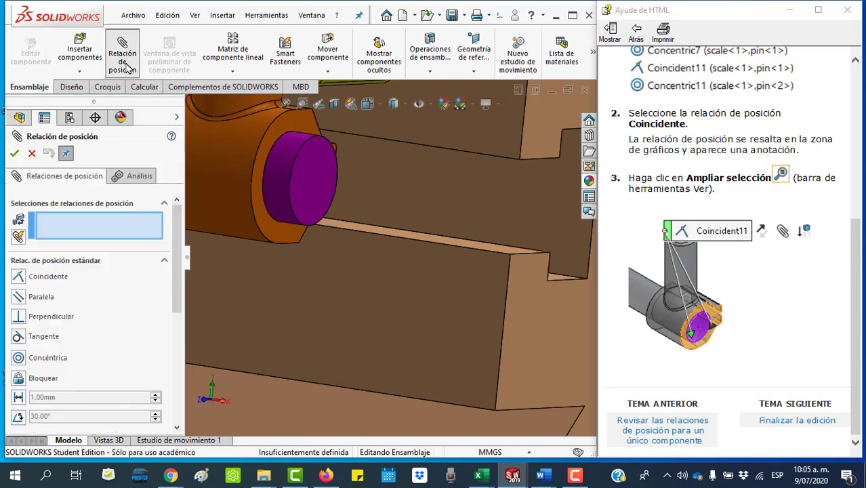
left_click(19, 398)
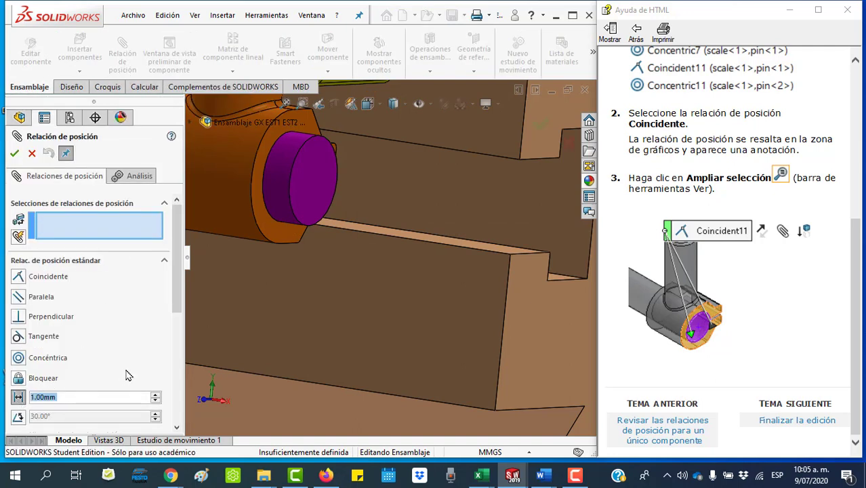
left_click(298, 177)
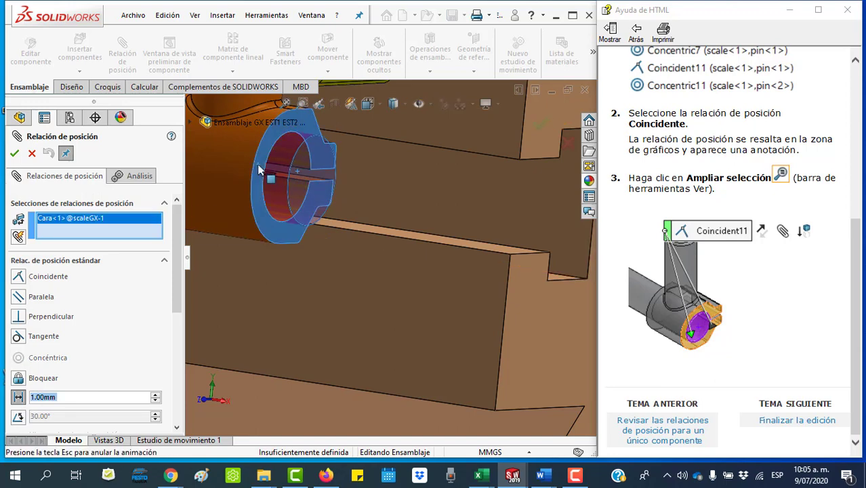
left_click(255, 193)
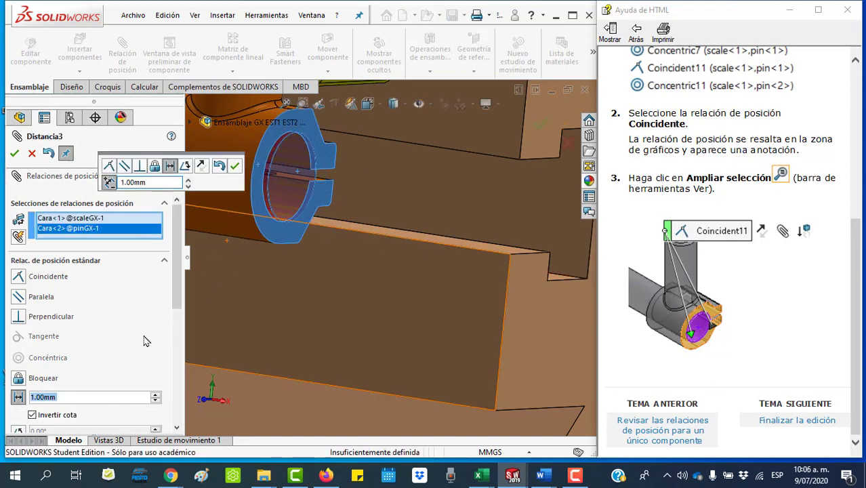
left_click(107, 398)
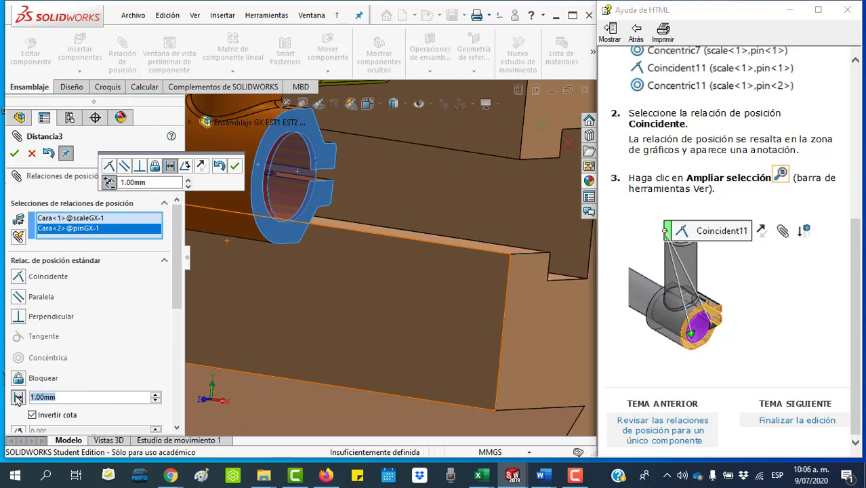
type("5")
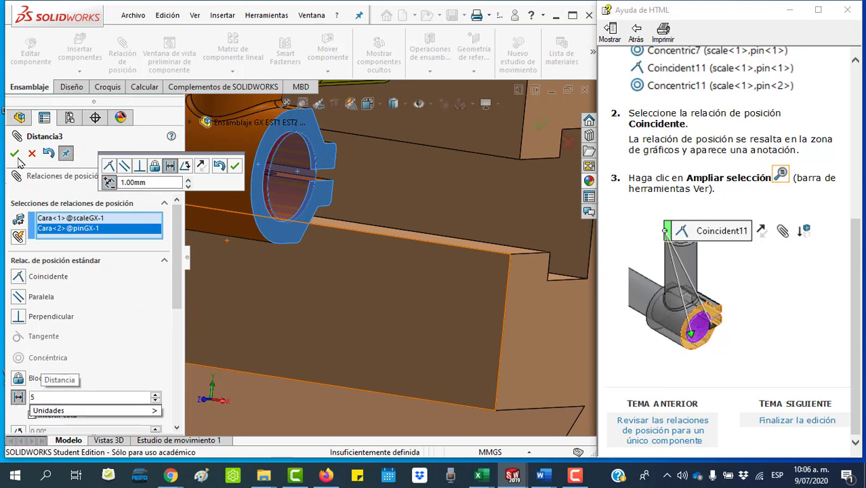
key("Return")
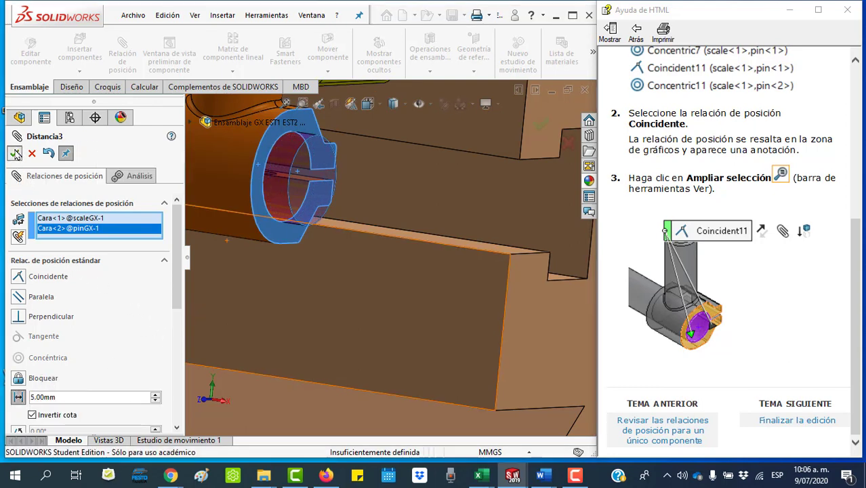
left_click(15, 154)
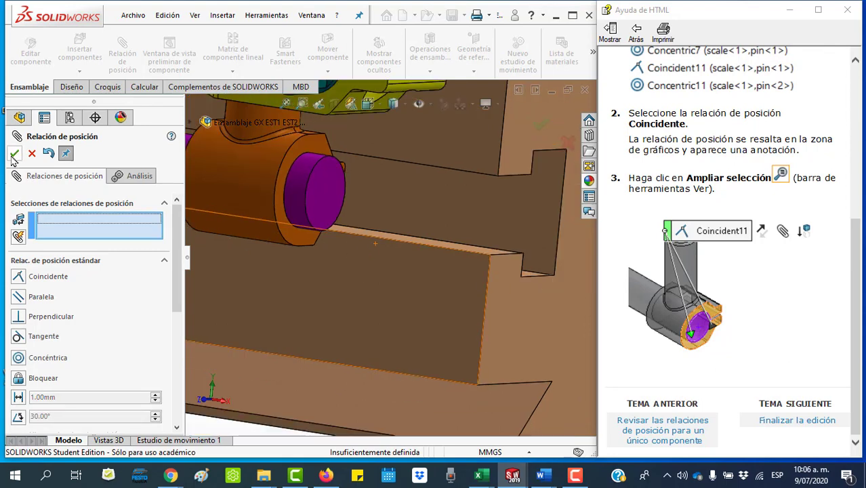
left_click(14, 155)
Step: Reorient the assembly to the isometric view and advance the help to the next tutorial step
left_click(324, 196)
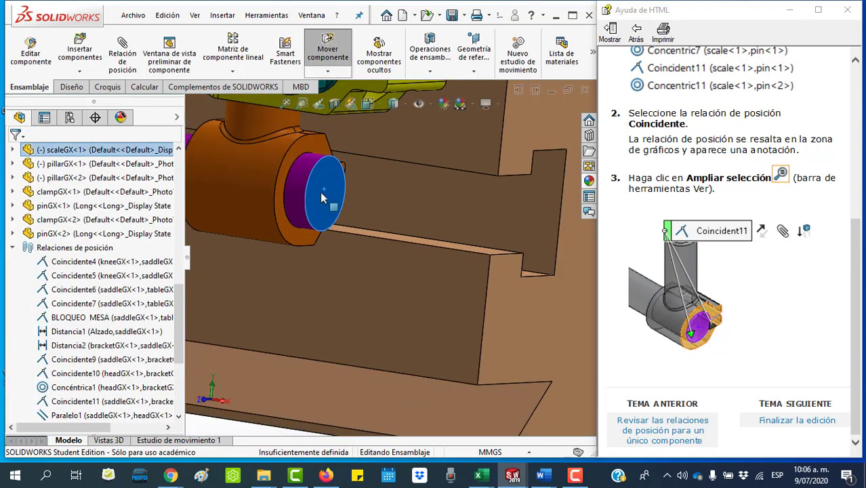
scroll(418, 199, "up", 5)
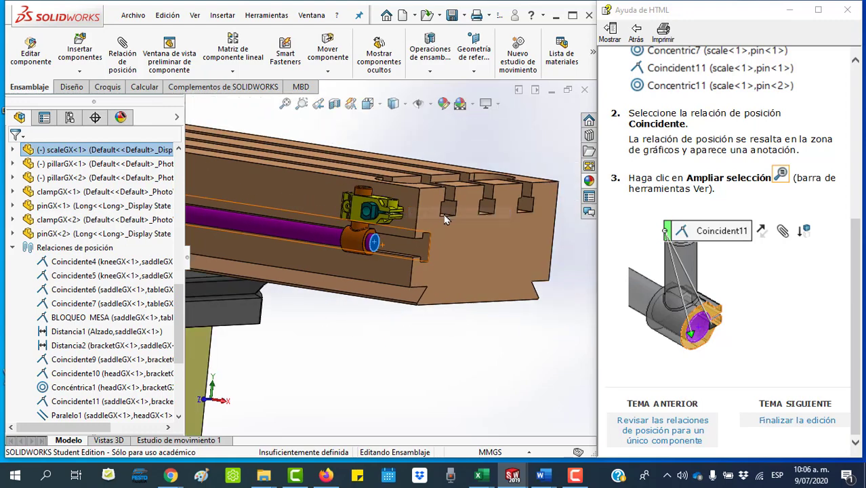
mouse_move(418, 199)
middle_mouse_down()
mouse_move(551, 325)
mouse_move(503, 285)
middle_mouse_up()
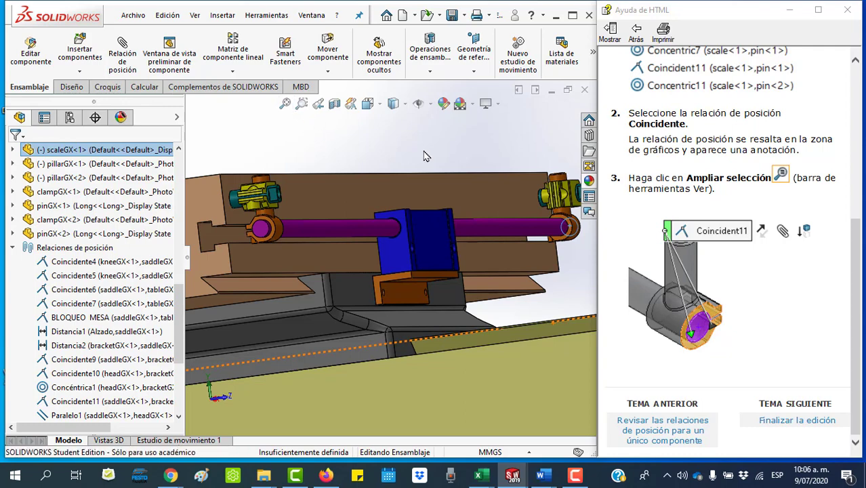
key("space")
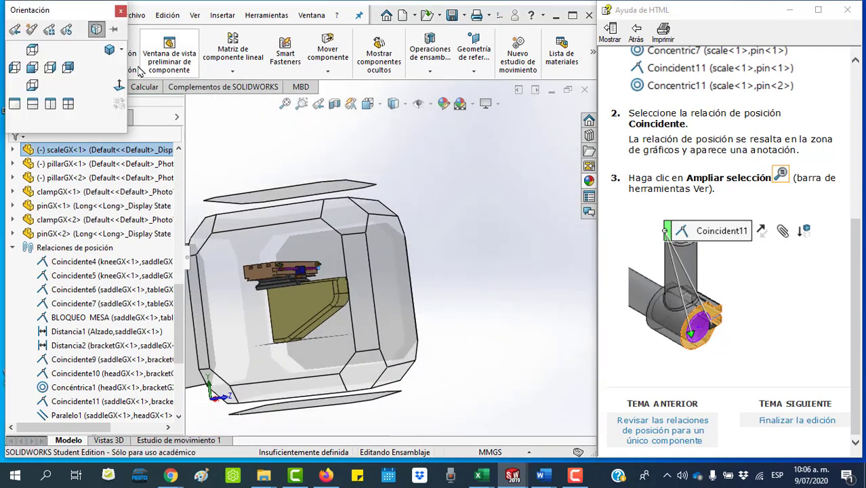
left_click(110, 50)
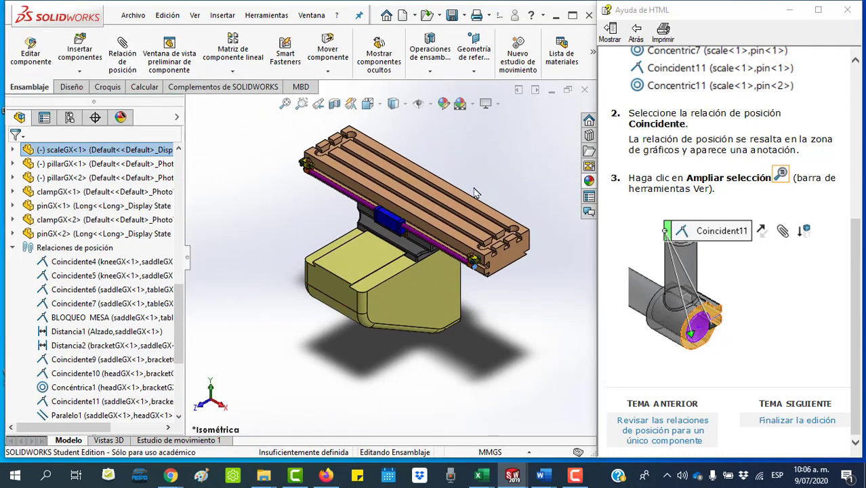
scroll(496, 197, "up", 2)
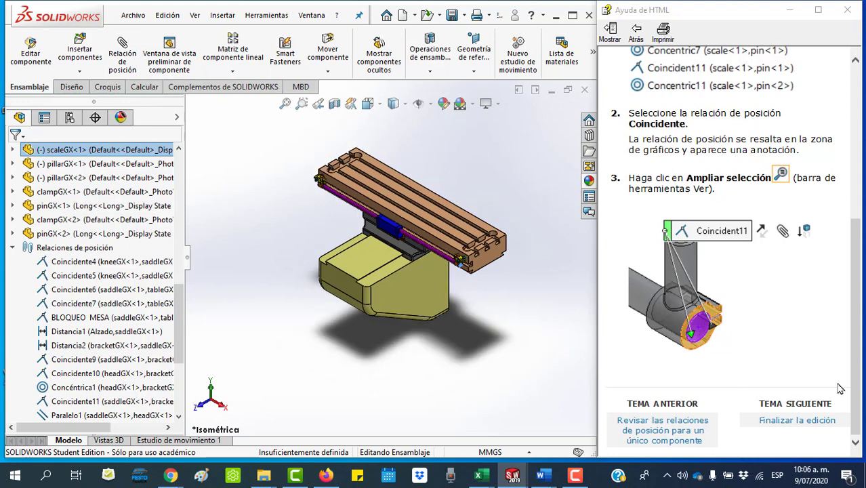
left_click(798, 421)
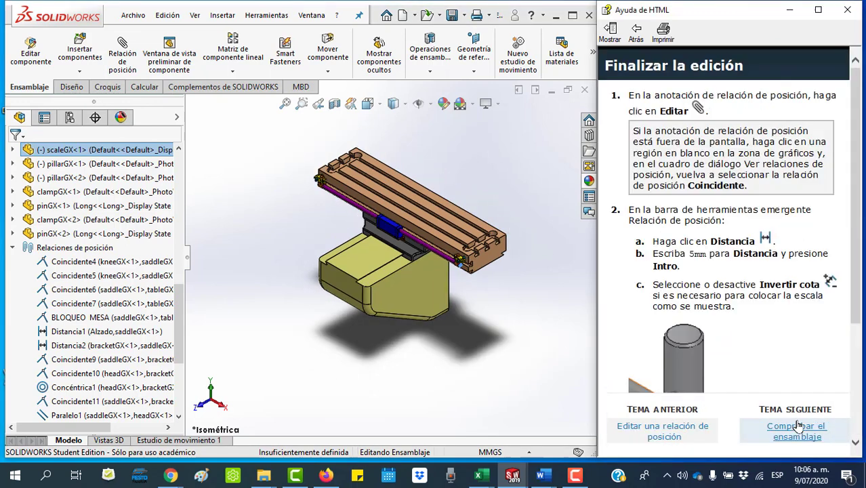
scroll(773, 368, "down", 5)
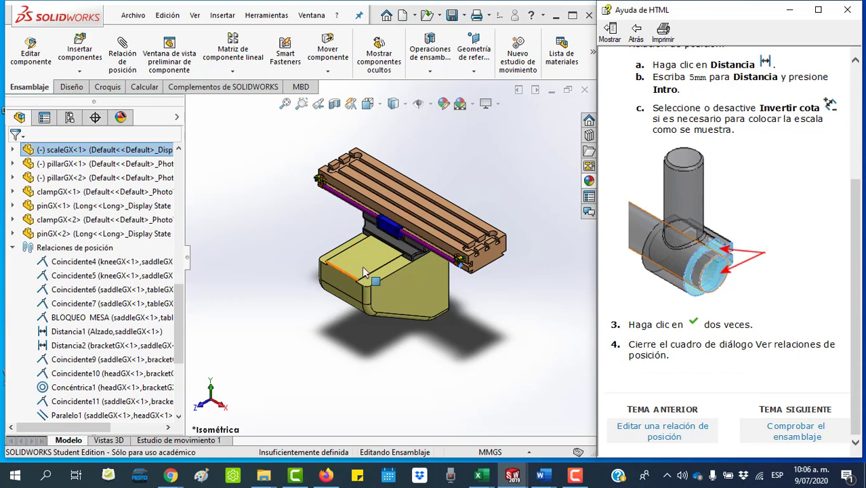
Step: Zoom in on the pin, clear the selection, and reach the help topic on component movement
left_click(302, 103)
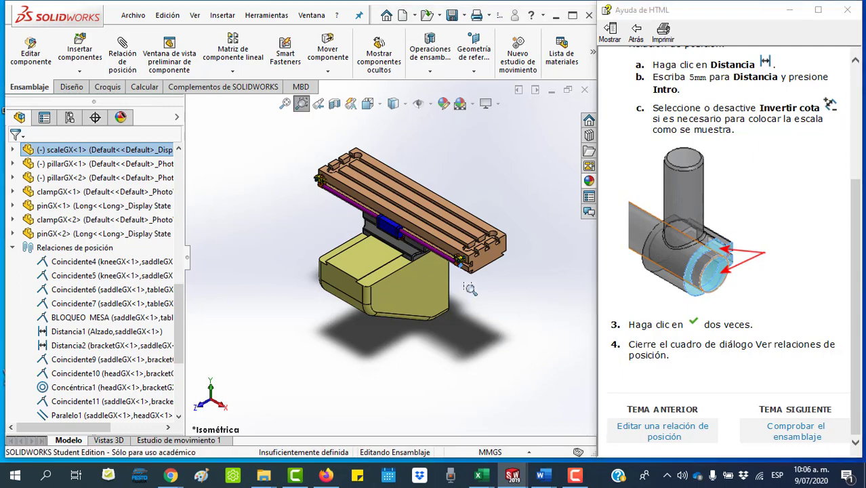
left_click_drag(449, 249, 487, 288)
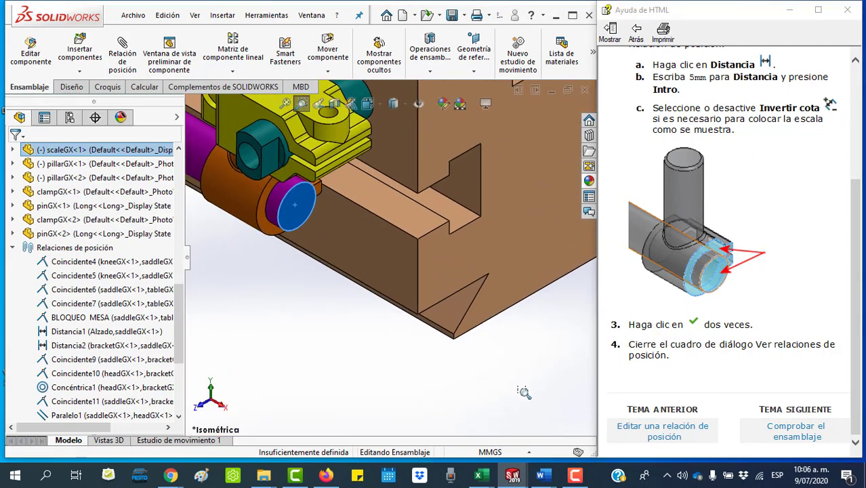
left_click(396, 384)
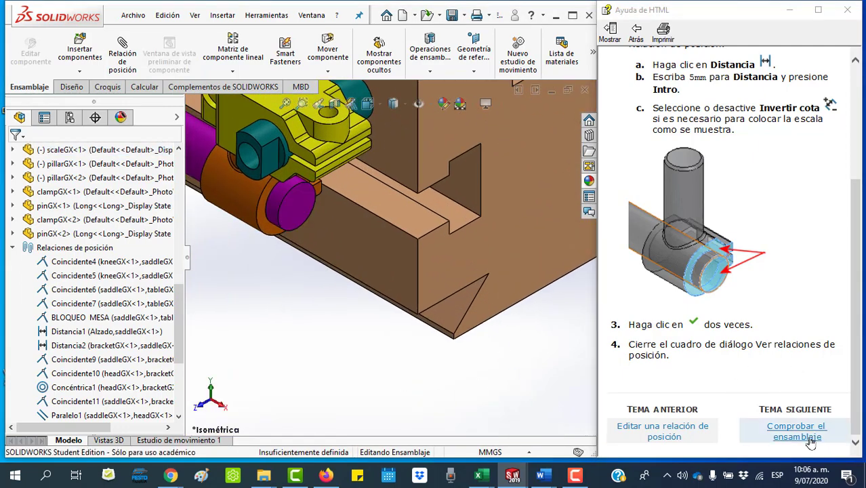
left_click(811, 442)
scroll(763, 342, "down", 3)
scroll(763, 342, "down", 2)
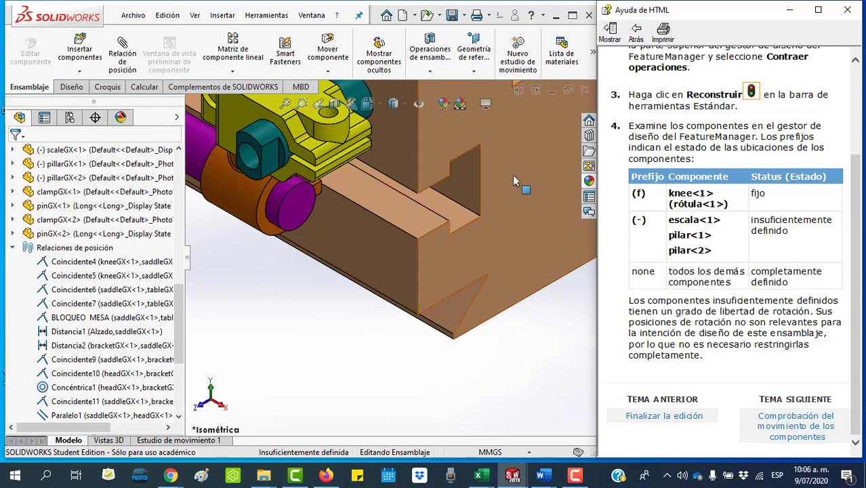
middle_click_drag(512, 175, 583, 258)
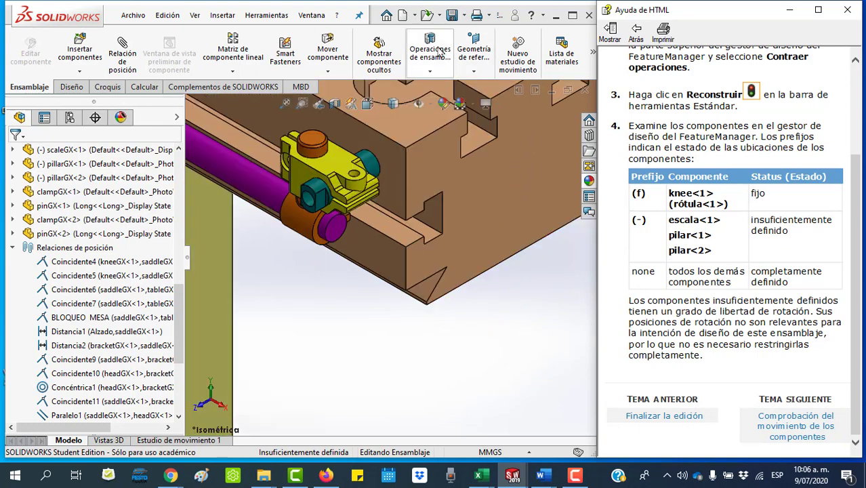
left_click(807, 424)
scroll(780, 298, "down", 3)
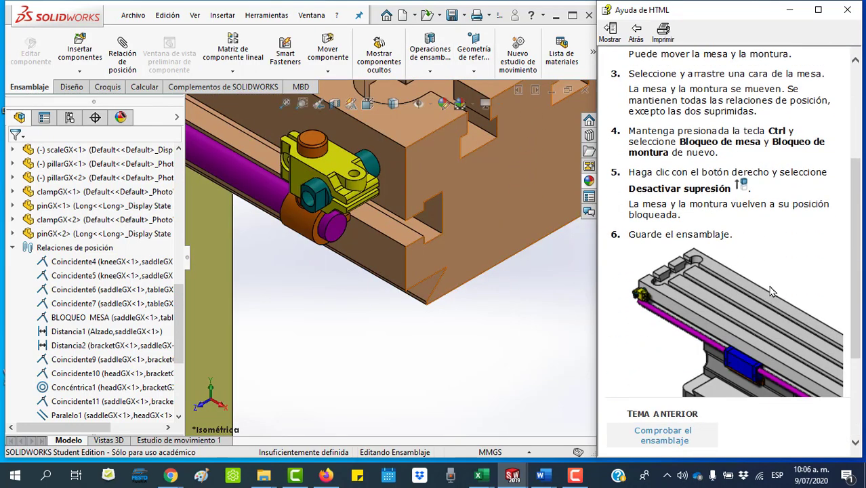
scroll(773, 292, "up", 1)
scroll(770, 278, "up", 1)
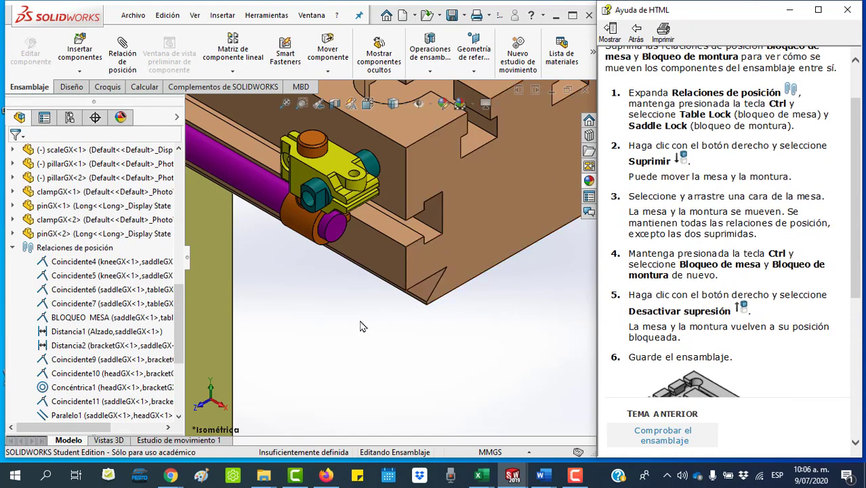
Step: Suppress the BLOQUEO MESA lock mate in the Relaciones de posición list
scroll(431, 324, "up", 3)
scroll(447, 319, "up", 3)
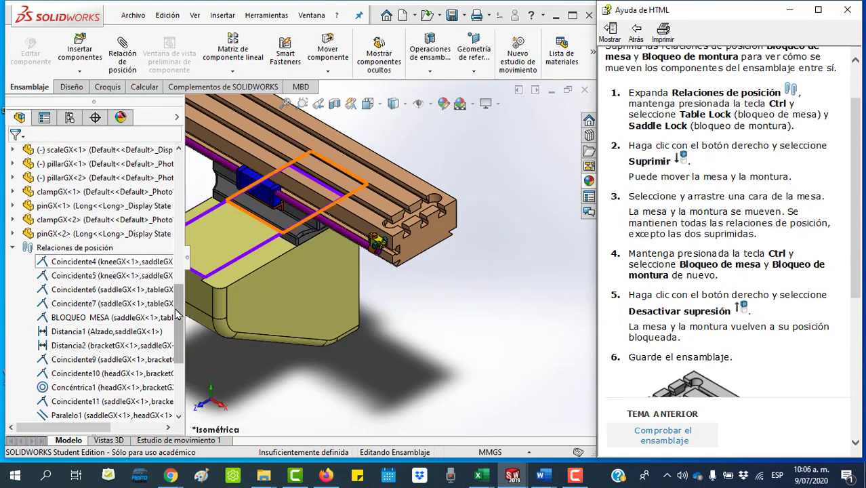
left_click_drag(178, 356, 172, 403)
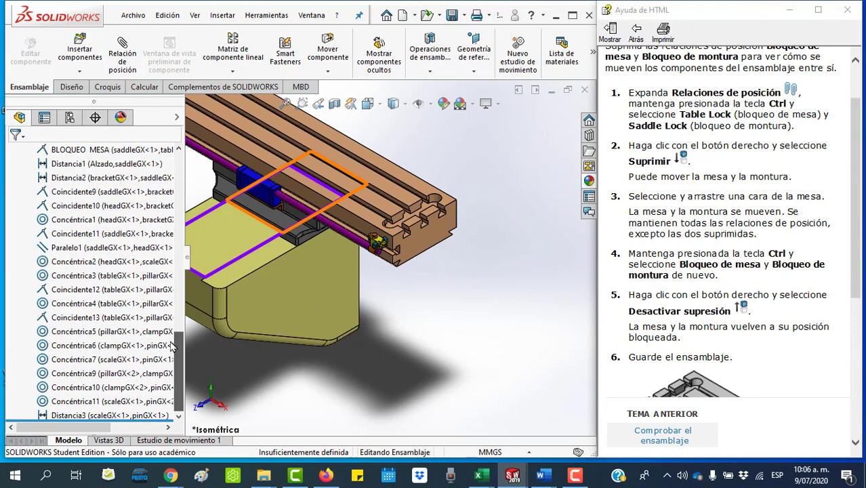
scroll(172, 346, "up", 3)
scroll(135, 306, "up", 1)
left_click(86, 262)
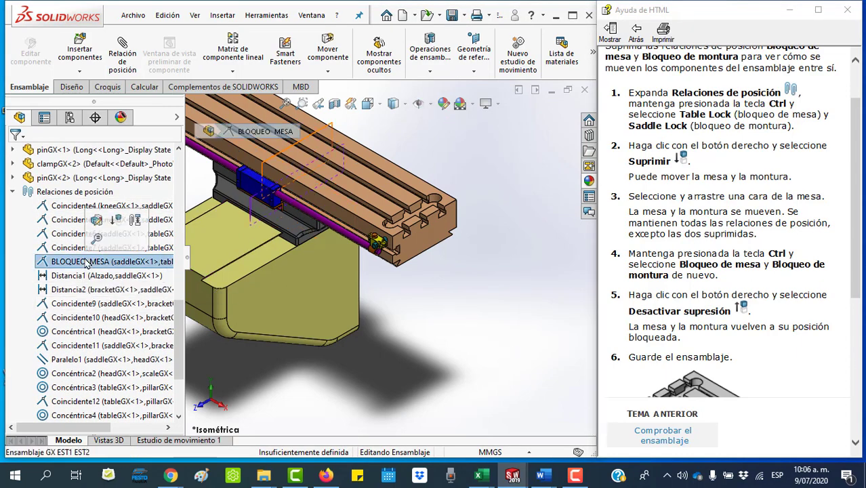
key("Escape")
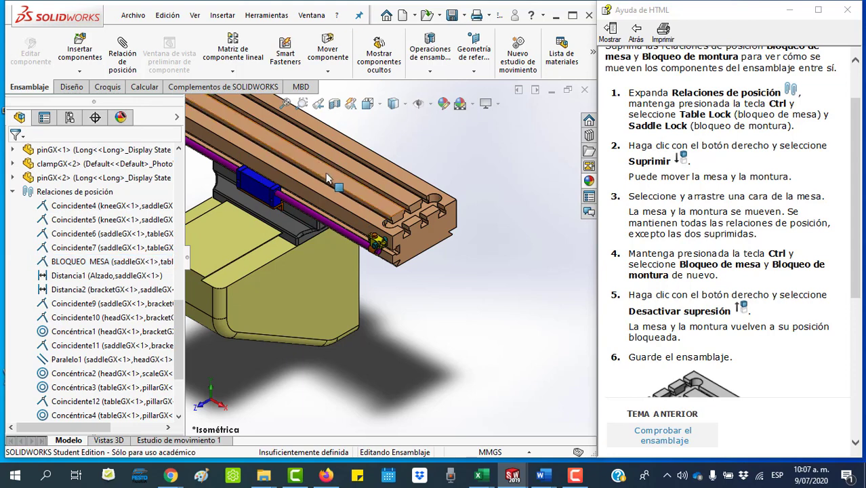
left_click(96, 264)
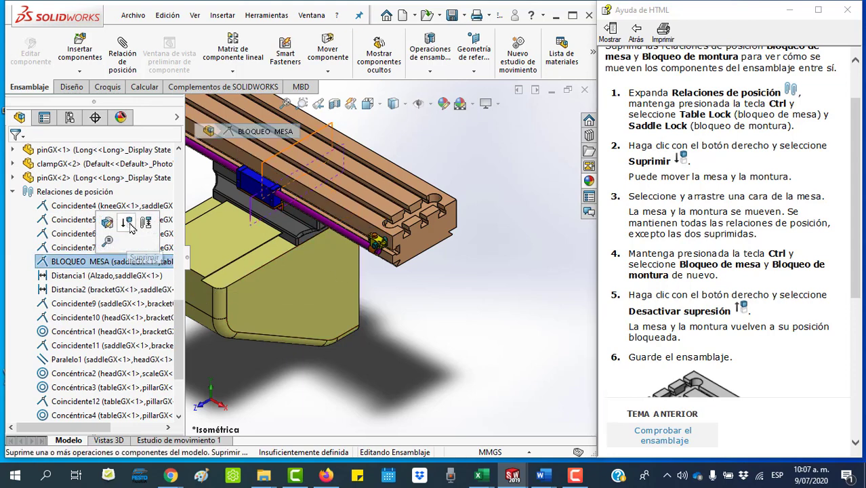
left_click(127, 223)
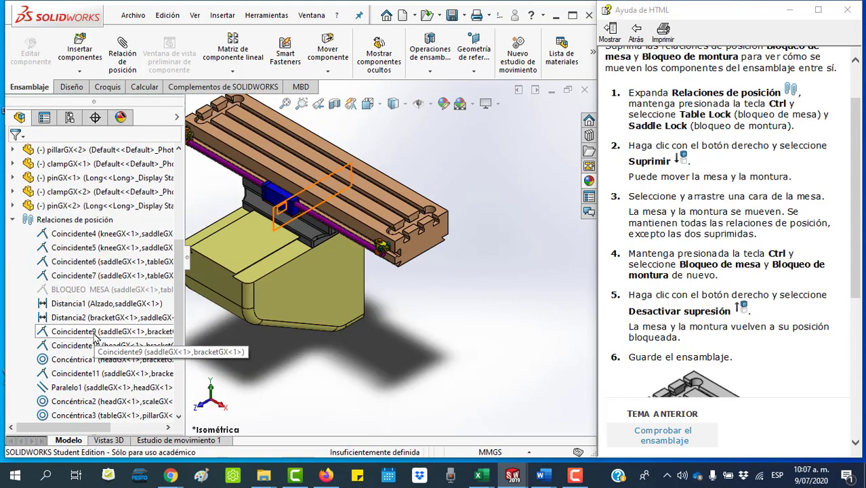
Step: Suppress the Coincidente9 mate and try sliding the table along the saddle
left_click(93, 329)
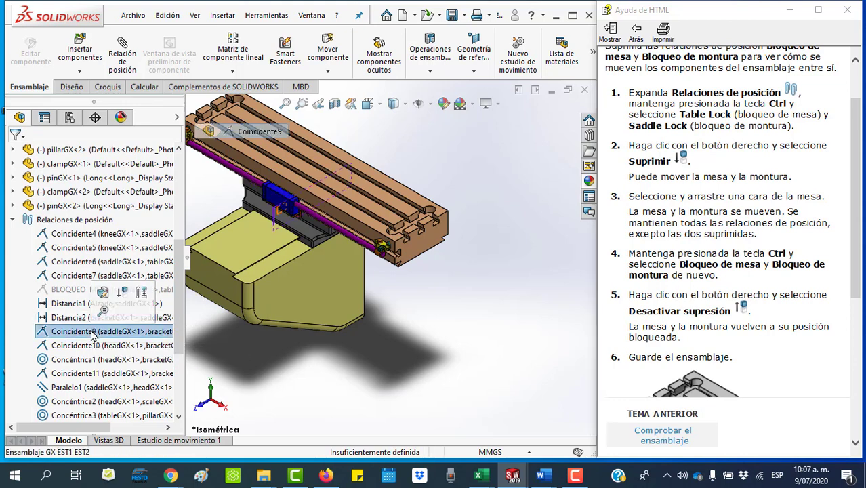
left_click(122, 294)
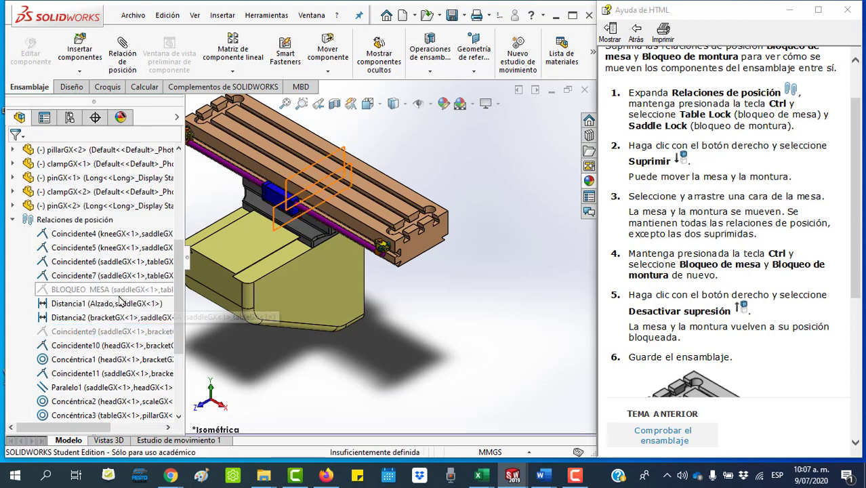
left_click_drag(310, 235, 290, 248)
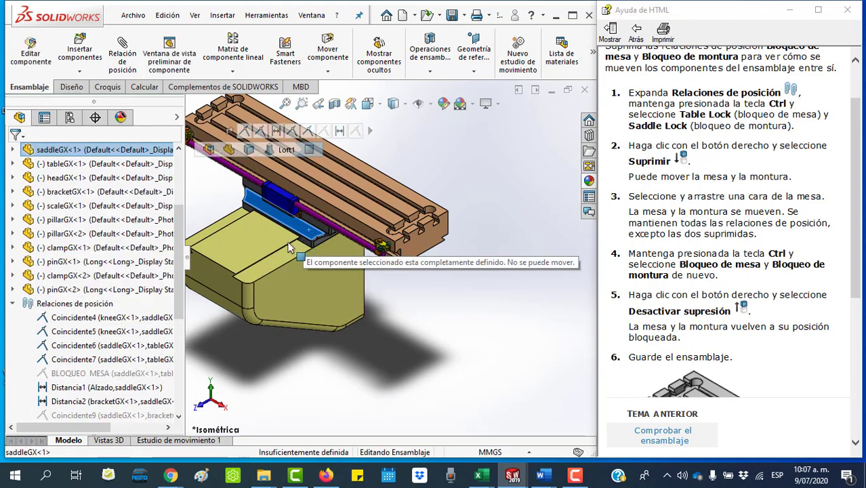
mouse_move(343, 210)
left_mouse_down()
mouse_move(332, 205)
mouse_move(348, 211)
left_mouse_up()
key("Escape")
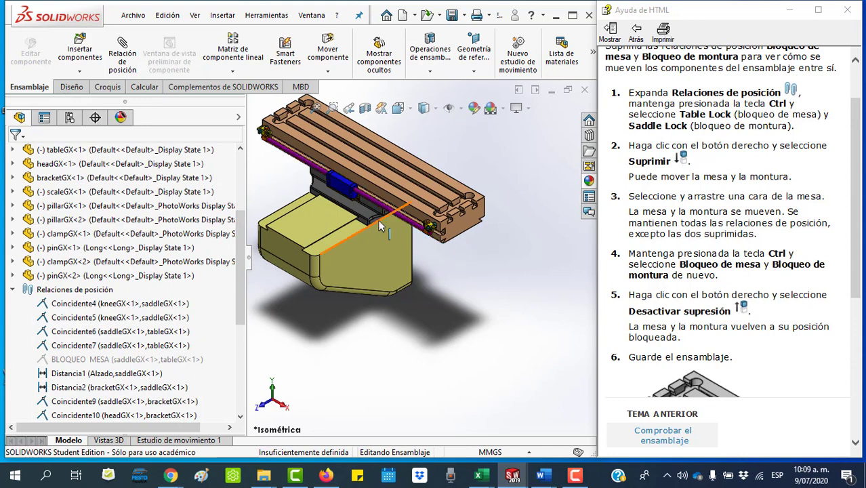
Step: Suppress the Distancia1 distance mate and slide the table left along its rail
left_click(101, 377)
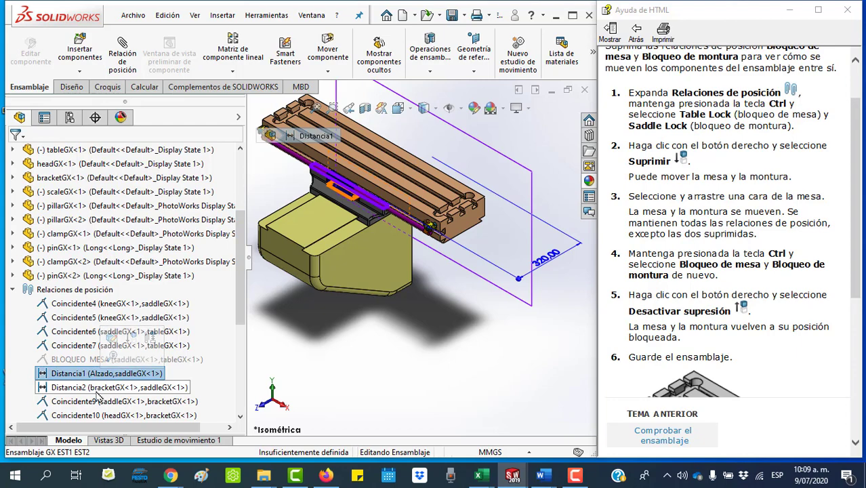
right_click(94, 377)
left_click(417, 368)
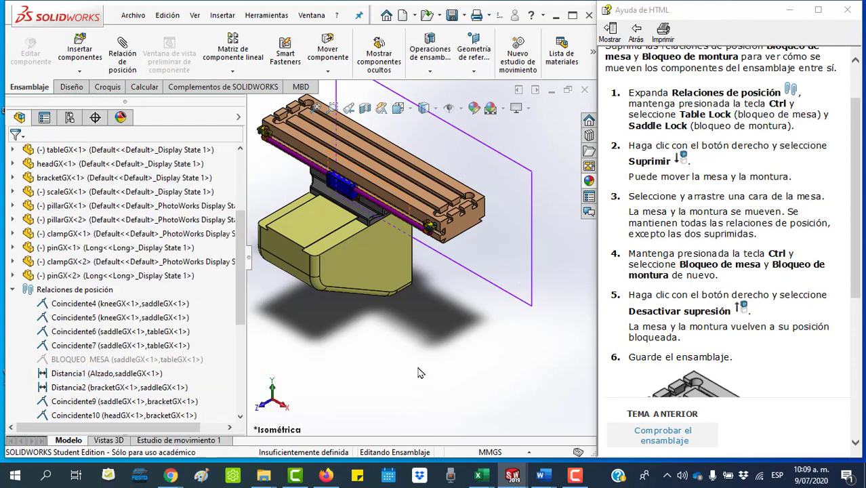
left_click(96, 378)
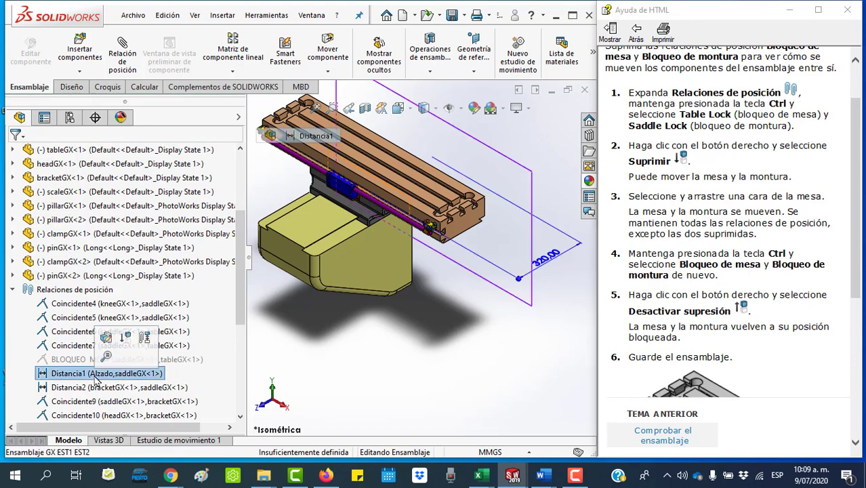
left_click(128, 336)
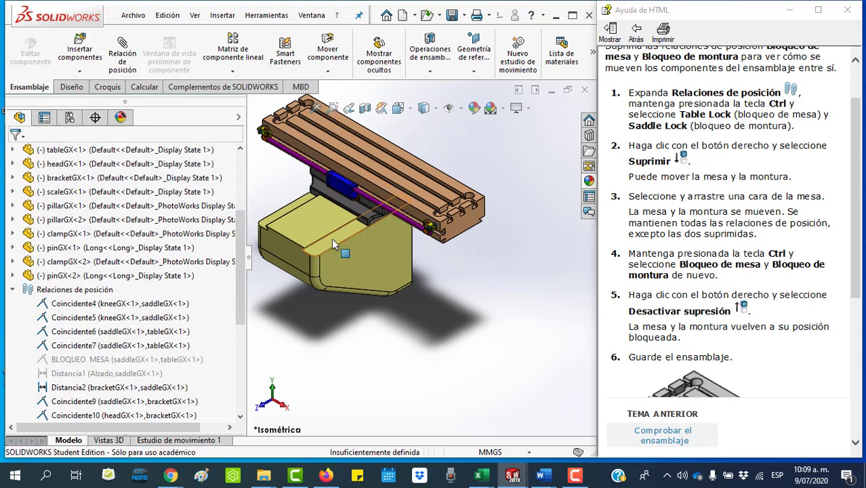
mouse_move(381, 181)
left_mouse_down()
mouse_move(334, 195)
mouse_move(352, 164)
mouse_move(316, 166)
mouse_move(339, 189)
mouse_move(408, 195)
left_mouse_up()
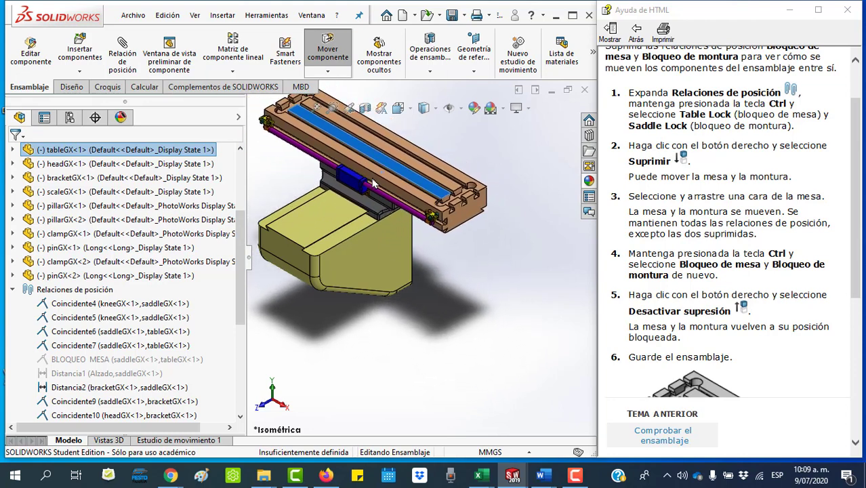
Step: Slide the table further along its rail to confirm it moves freely
mouse_move(409, 196)
left_mouse_down()
mouse_move(339, 204)
mouse_move(410, 211)
mouse_move(303, 176)
mouse_move(381, 206)
mouse_move(325, 201)
mouse_move(360, 214)
mouse_move(373, 200)
left_mouse_up()
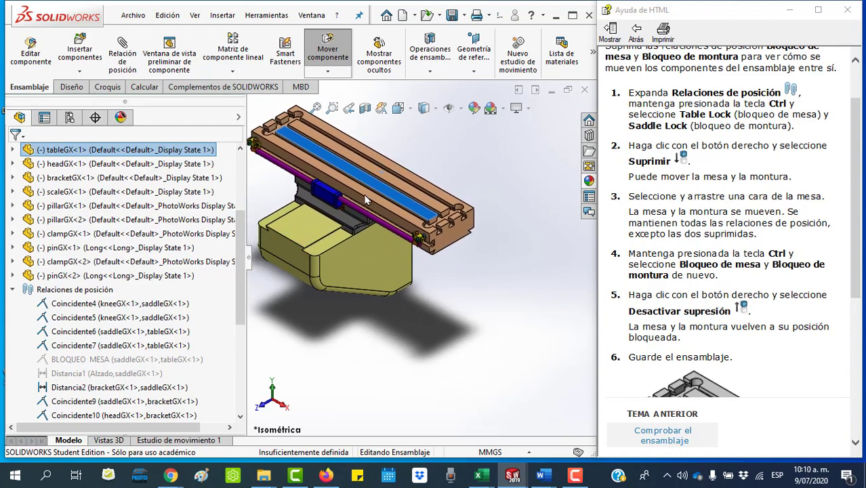
left_click(752, 348)
scroll(745, 311, "down", 4)
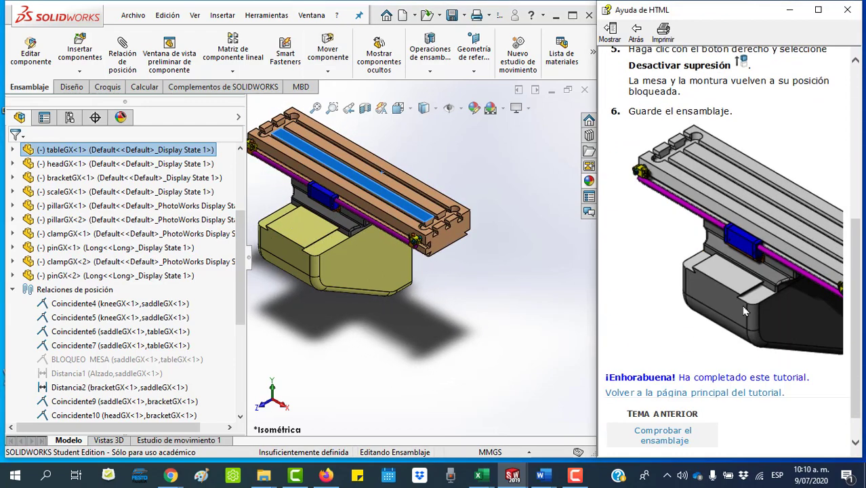
scroll(750, 342, "down", 1)
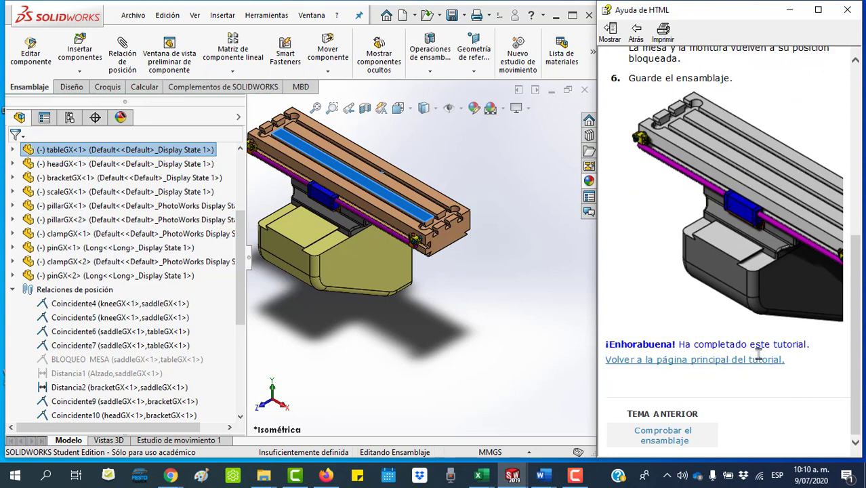
Step: Zoom to fit, then rebuild and save the assembly
left_click(315, 109)
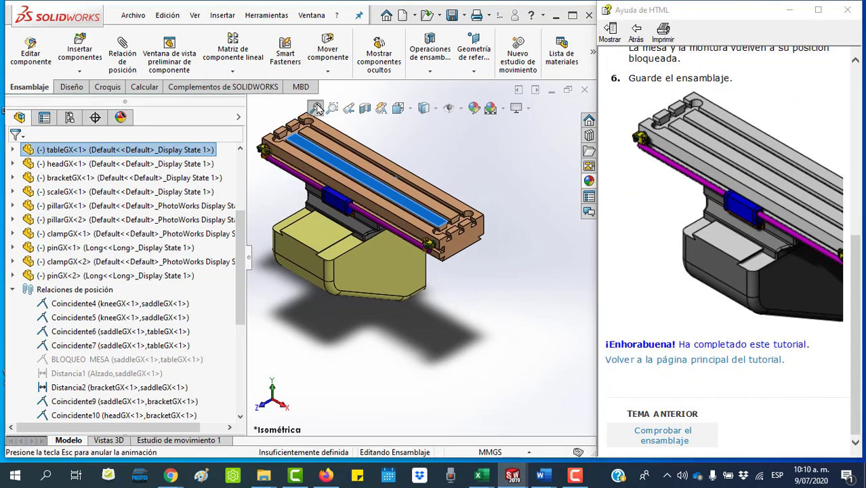
left_click(451, 15)
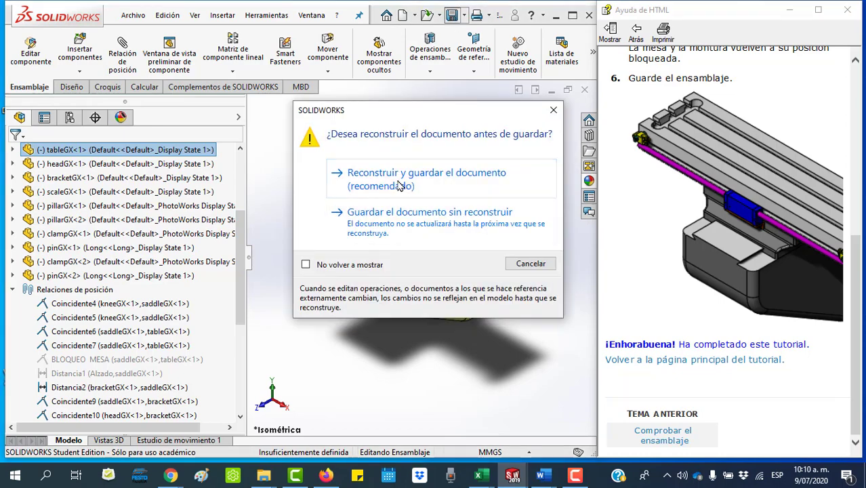
left_click(400, 186)
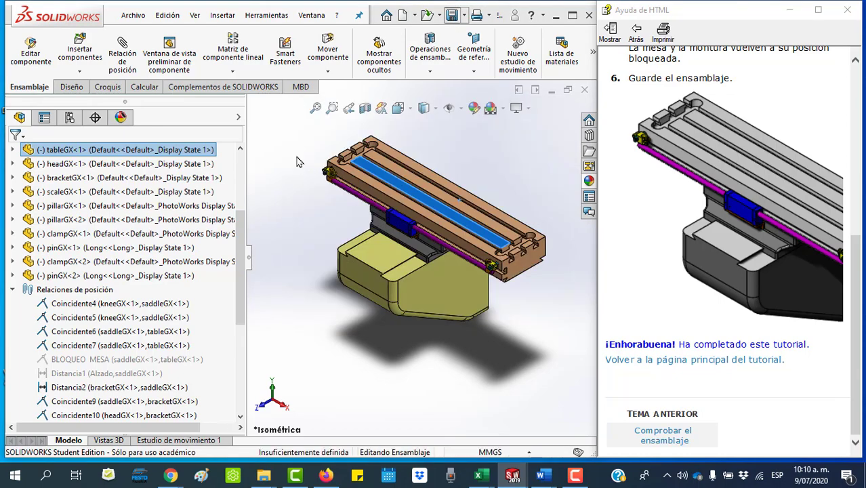